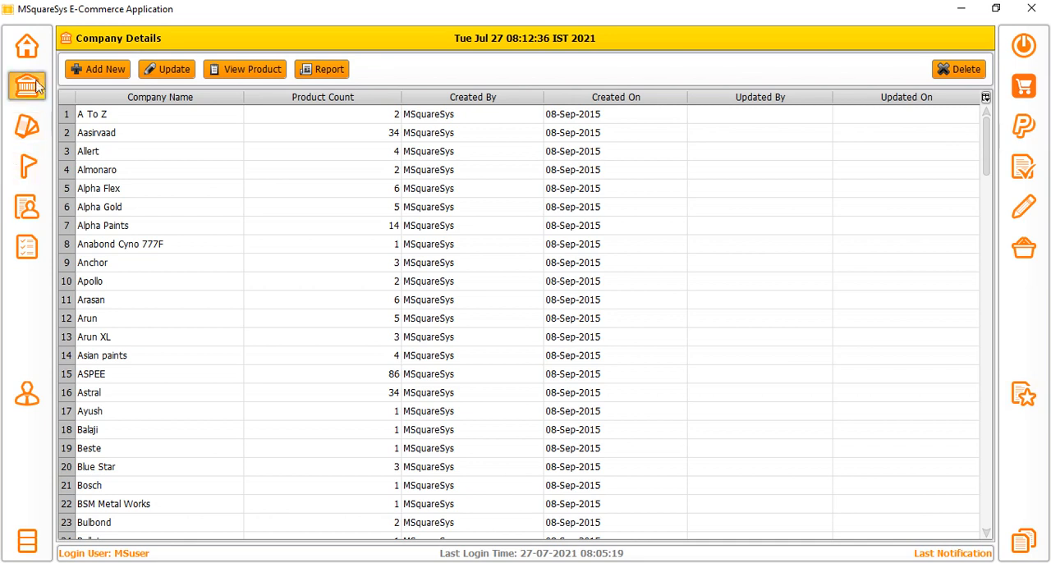
click(87, 71)
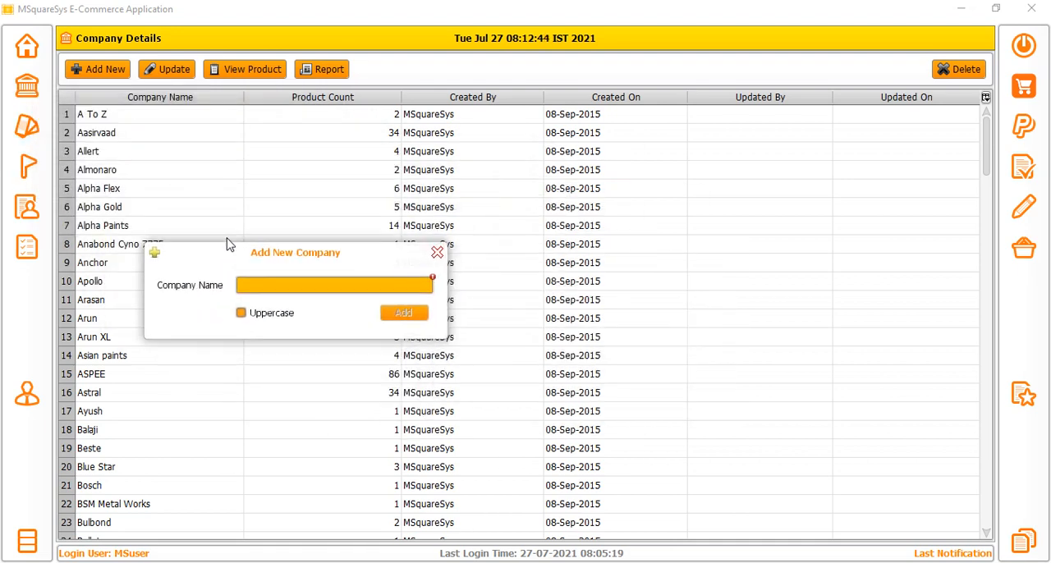
click(157, 69)
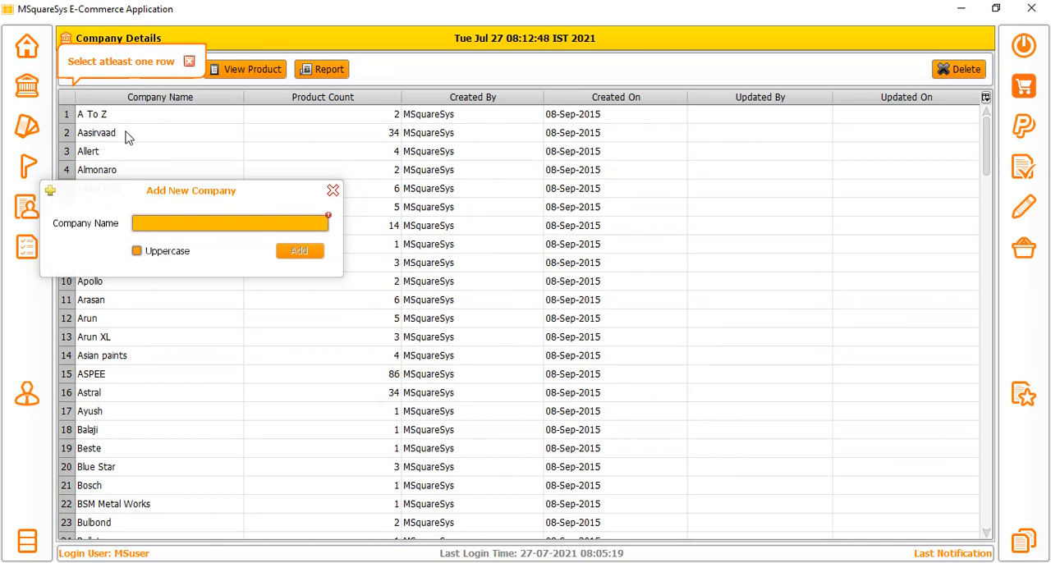
click(128, 133)
click(167, 69)
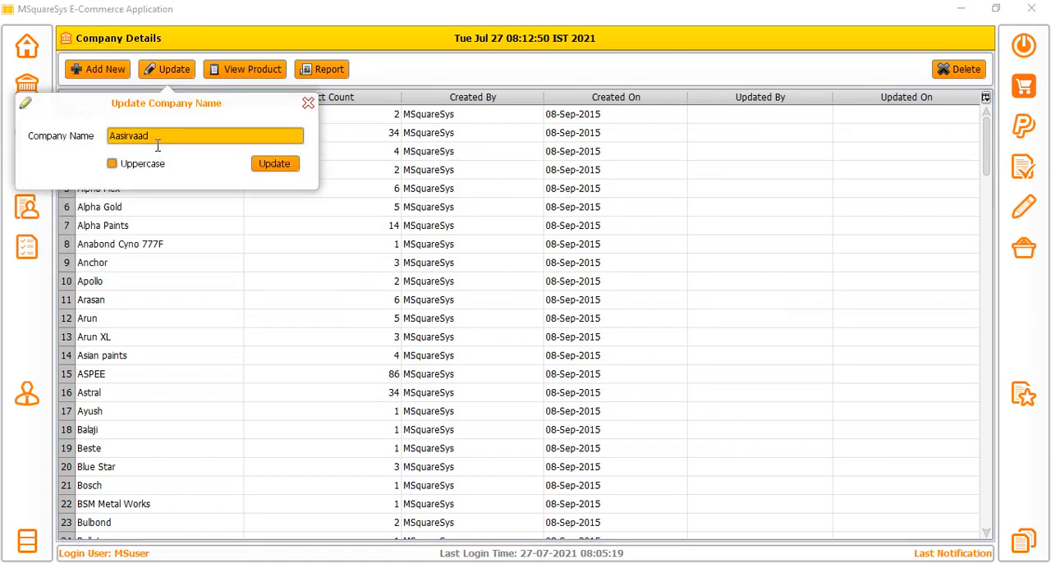
click(308, 103)
Try to add a new company named "anchor" with the name converted to uppercase, and close the form without adding it.
click(80, 72)
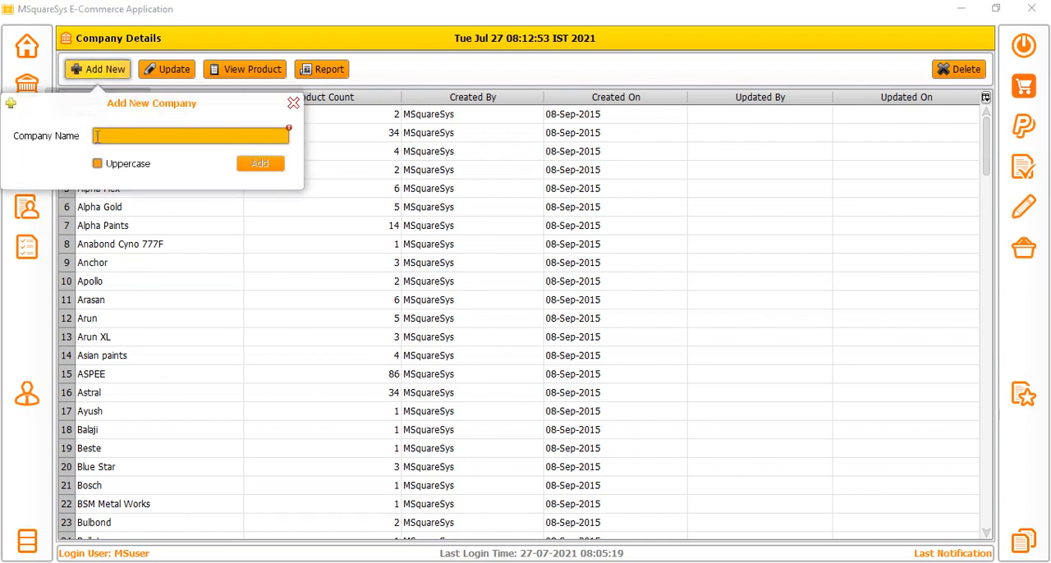
drag(169, 110, 325, 211)
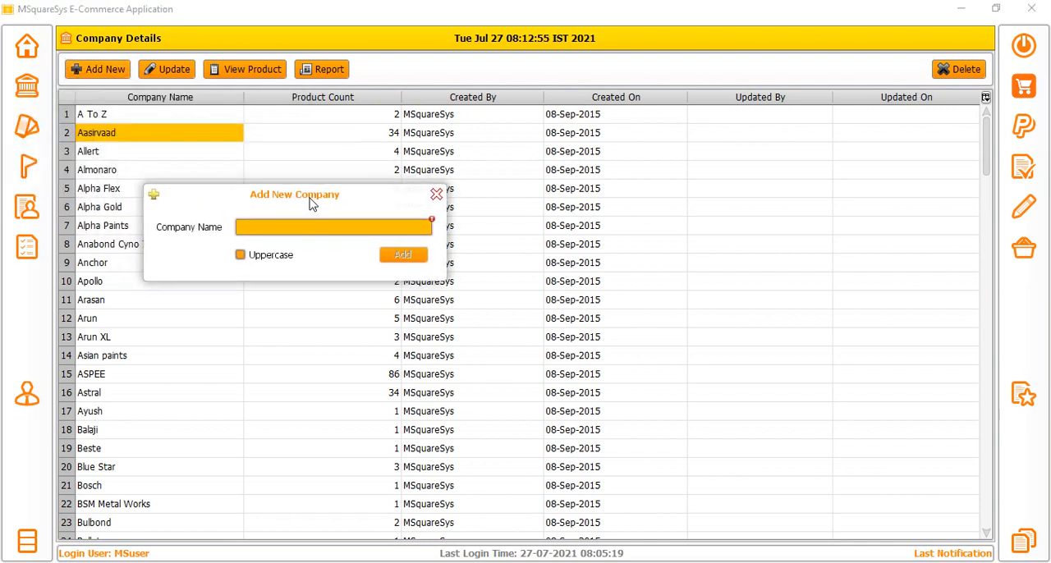
click(282, 231)
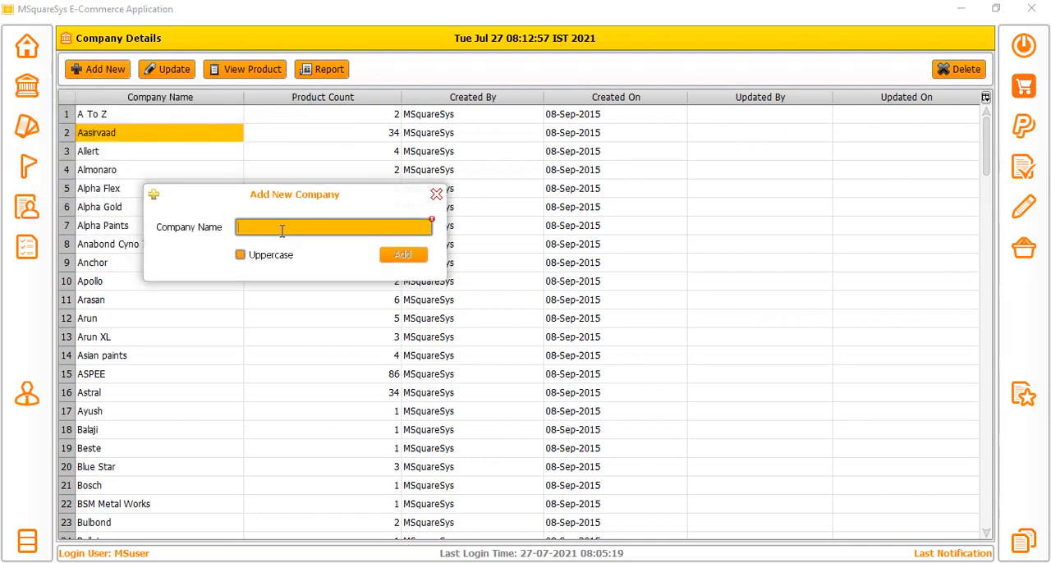
text(anchor)
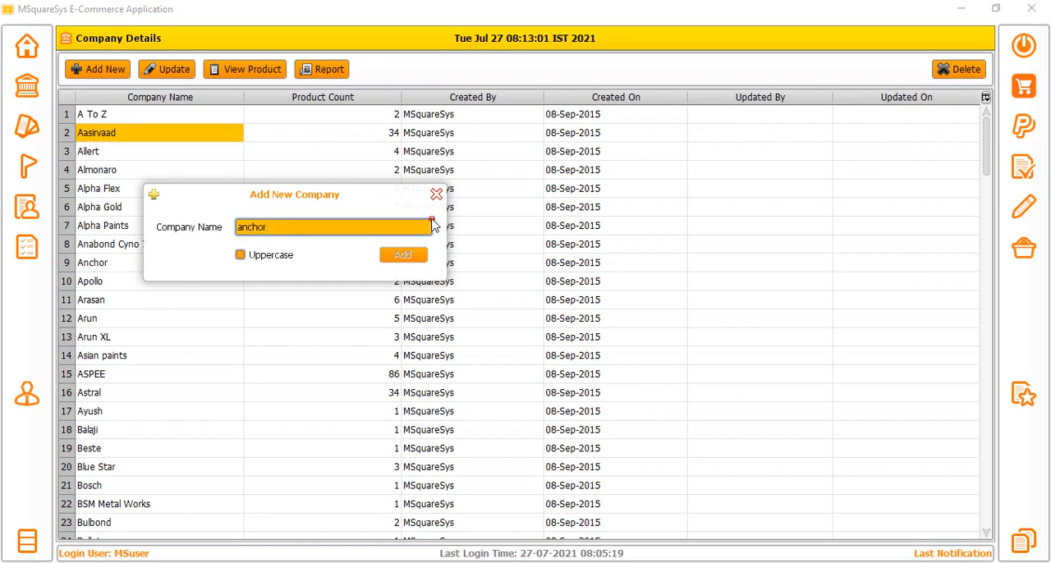
mouse_move(432, 221)
click(252, 232)
key(BackSpace)
drag(272, 228, 235, 229)
mouse_move(434, 224)
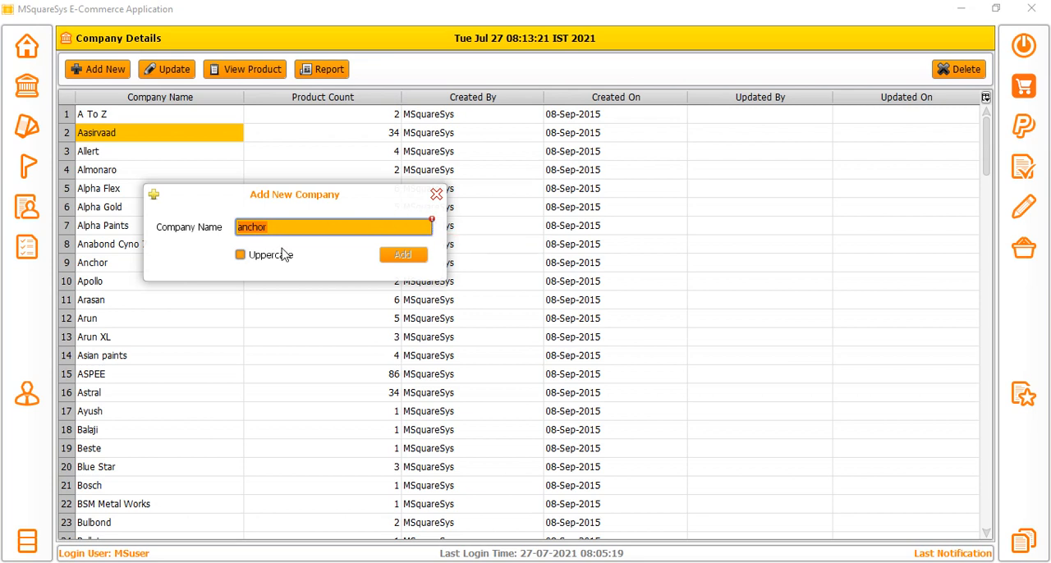
click(240, 256)
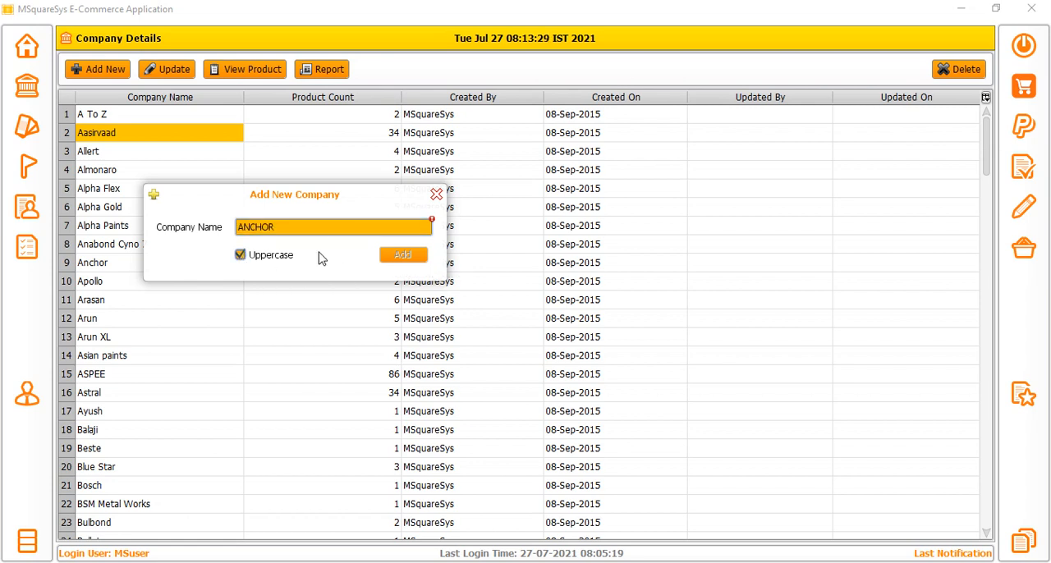
click(436, 195)
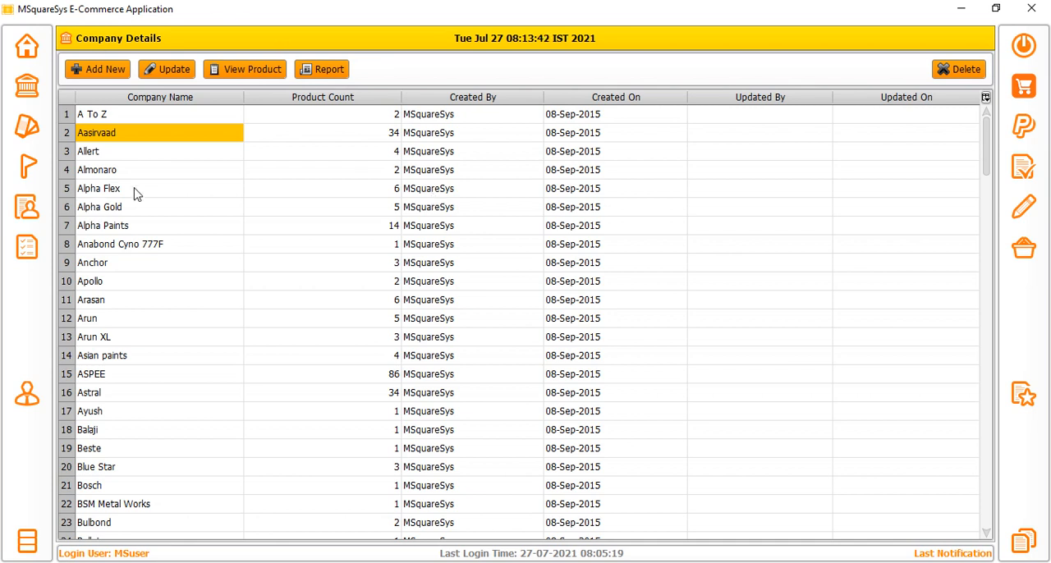
Rename the company Alpha Gold to Alpha Gold1 and highlight its row in the company list.
click(129, 212)
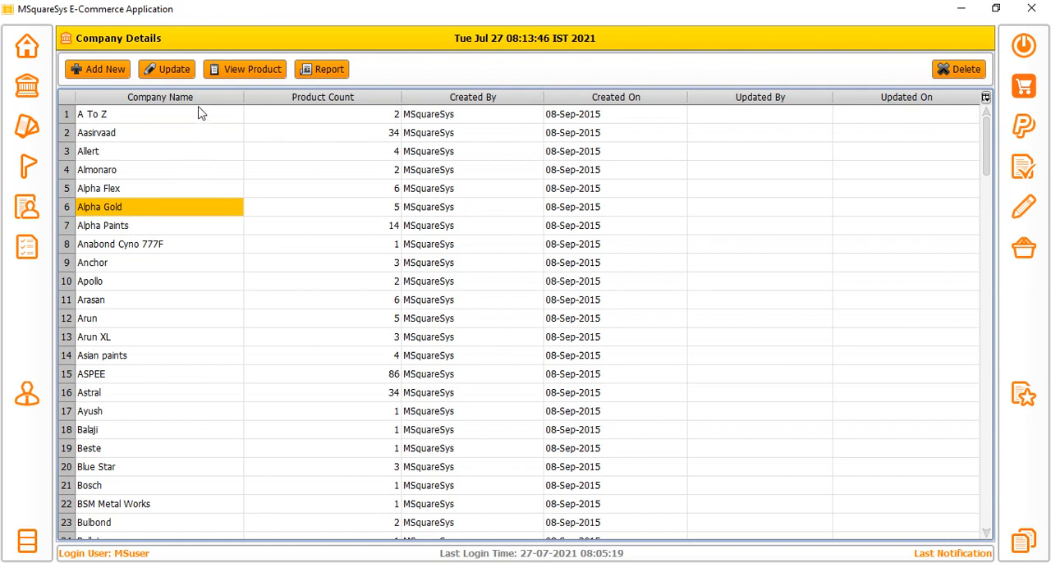
click(173, 70)
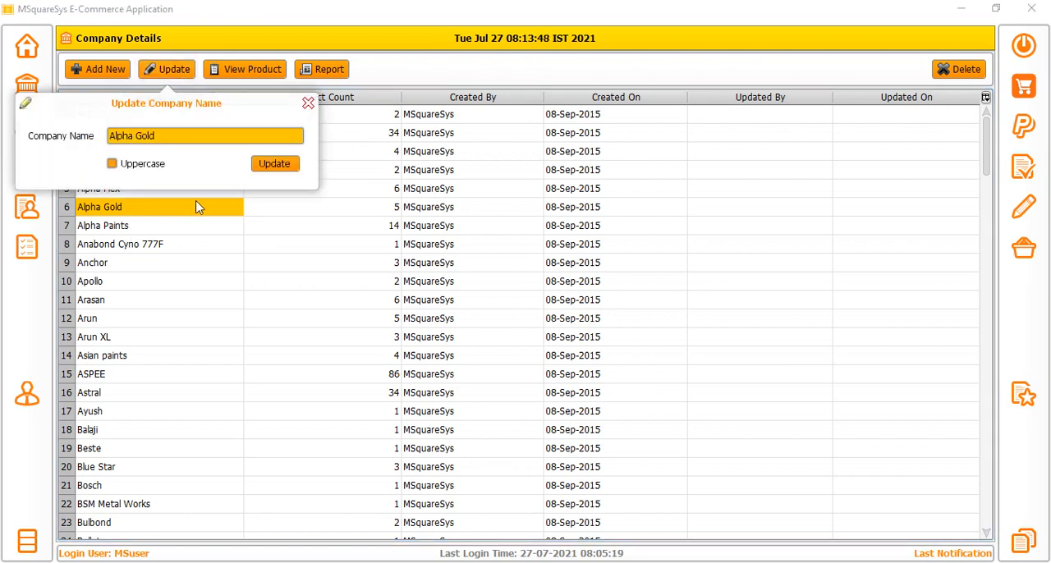
triple_click(168, 138)
click(168, 138)
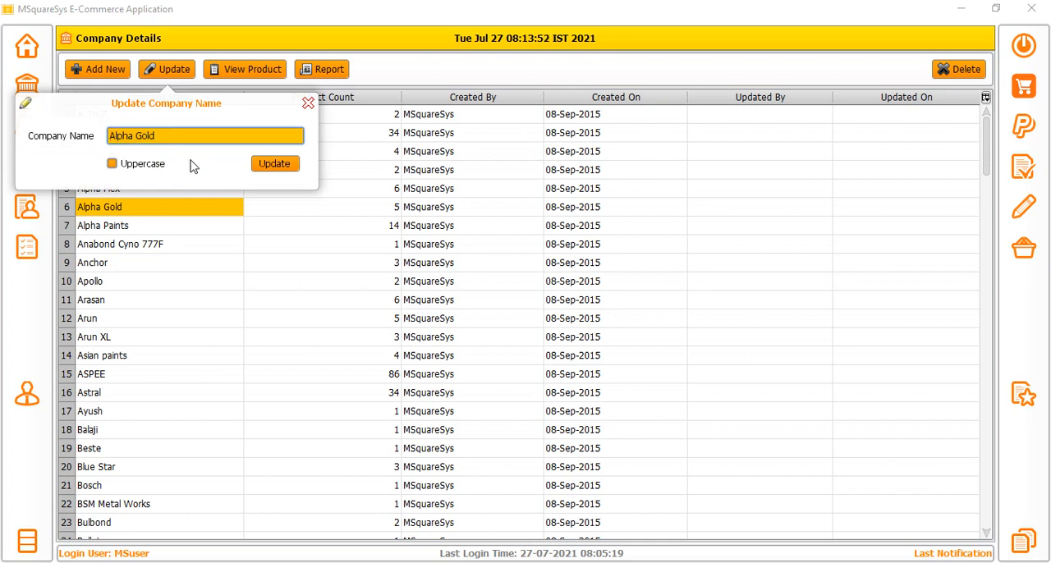
click(276, 164)
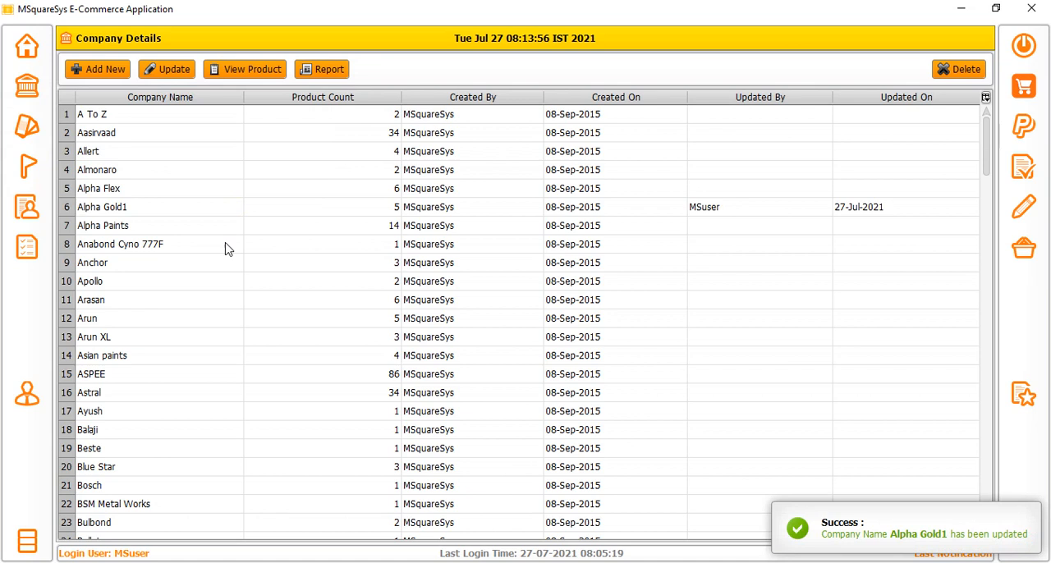
drag(143, 209, 876, 212)
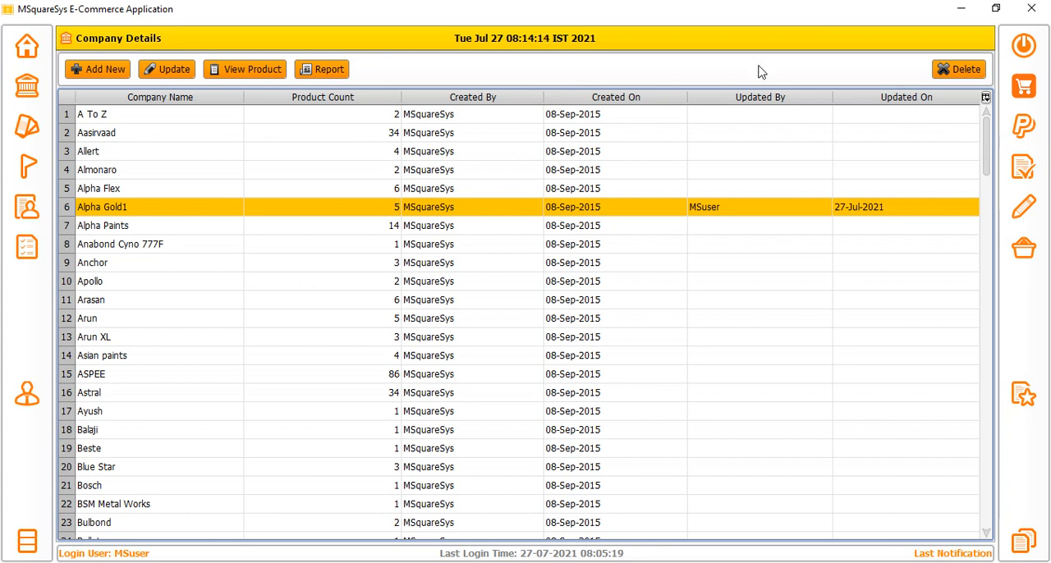
Examine the product names, availability, selling prices and discounts listed for the company Aasirvaad, and close the product details.
click(130, 263)
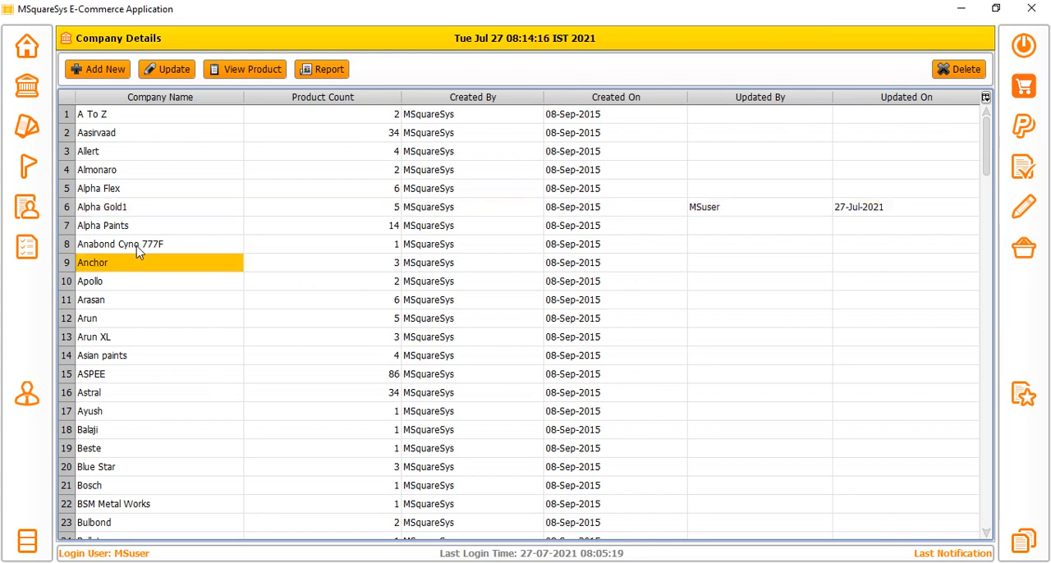
click(106, 135)
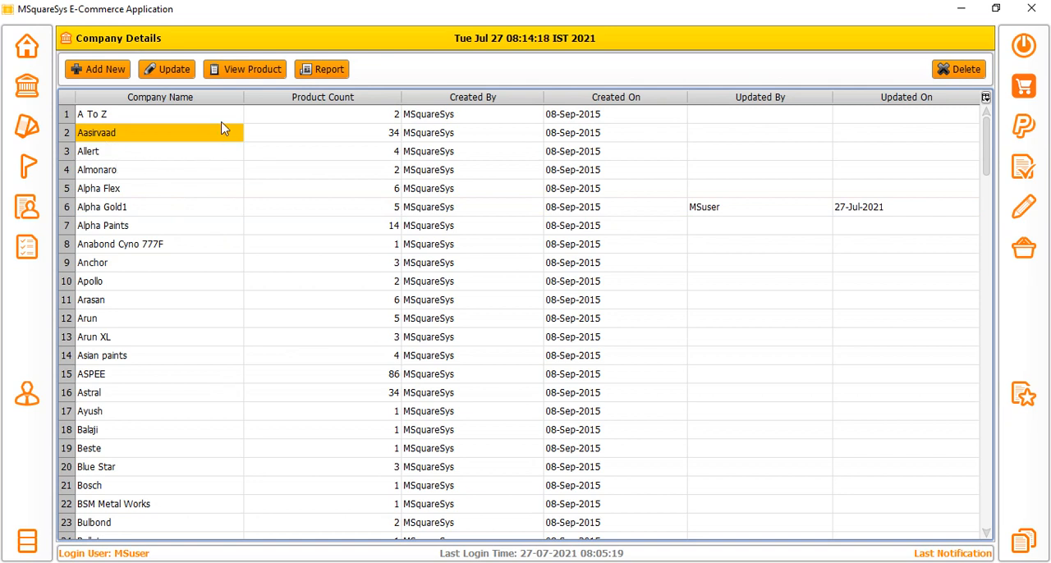
click(256, 73)
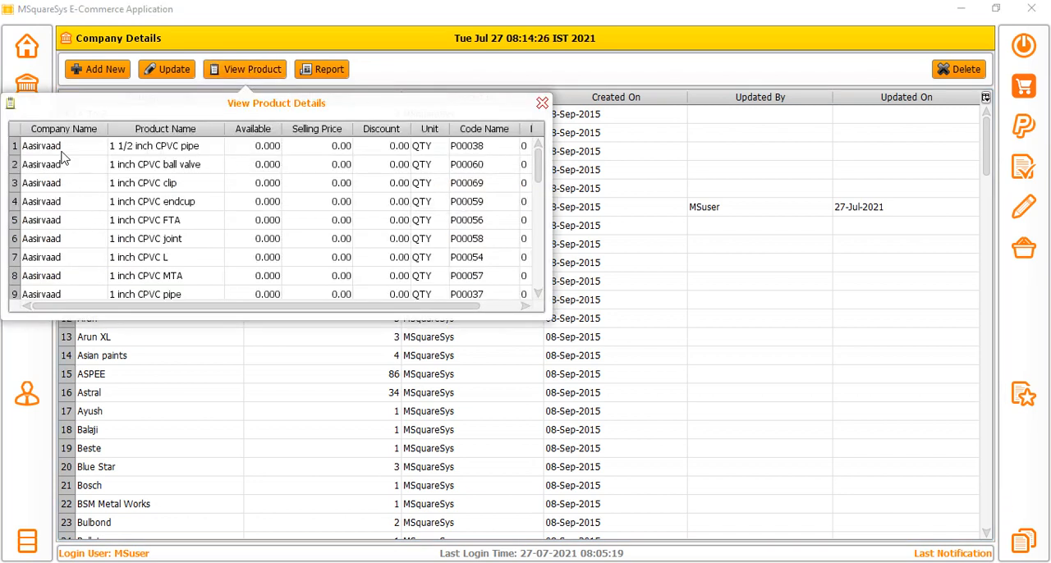
drag(154, 149, 163, 279)
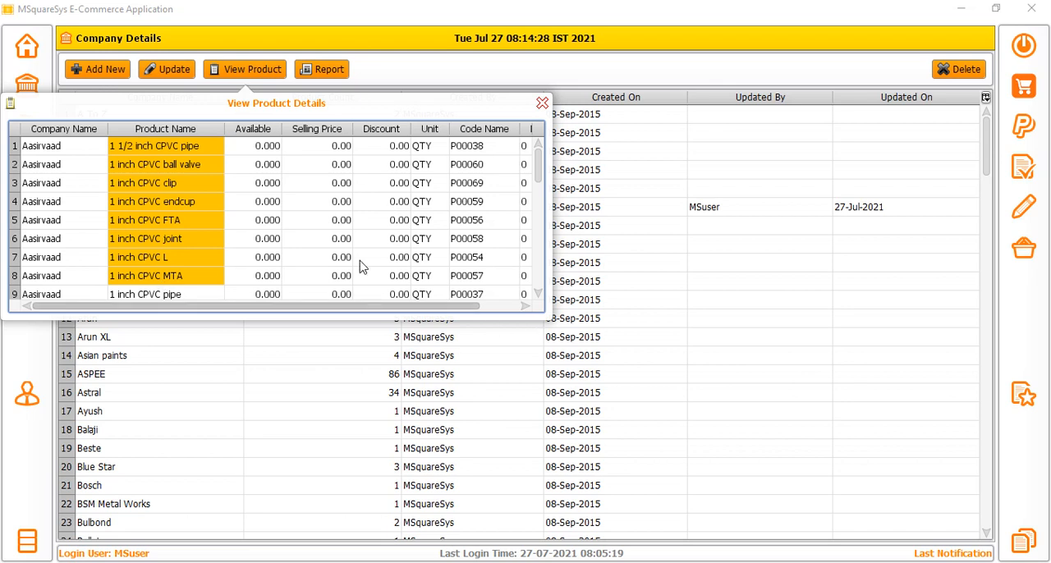
drag(263, 149, 268, 298)
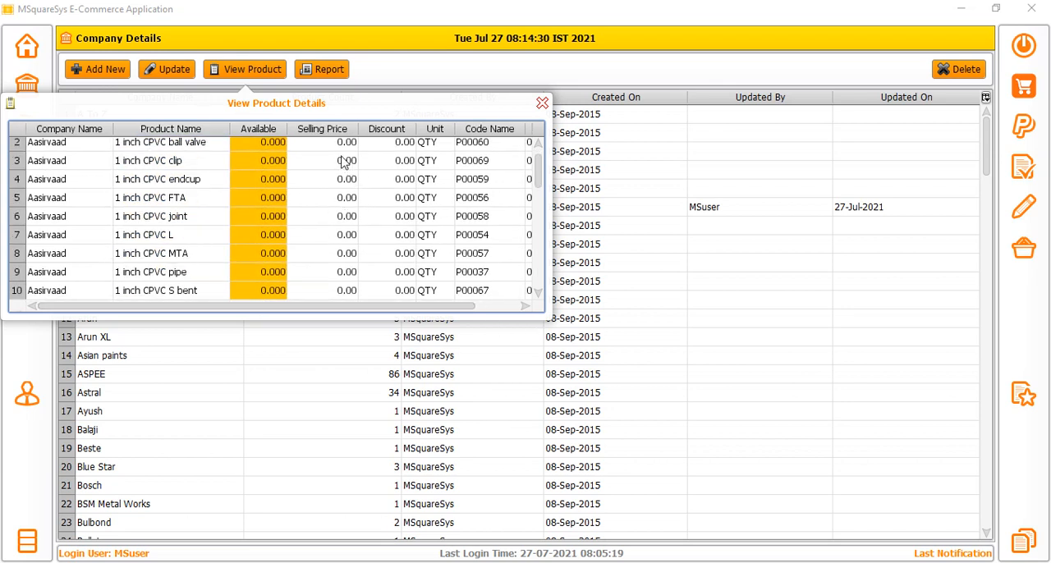
drag(344, 162, 328, 300)
drag(413, 177, 328, 309)
click(542, 104)
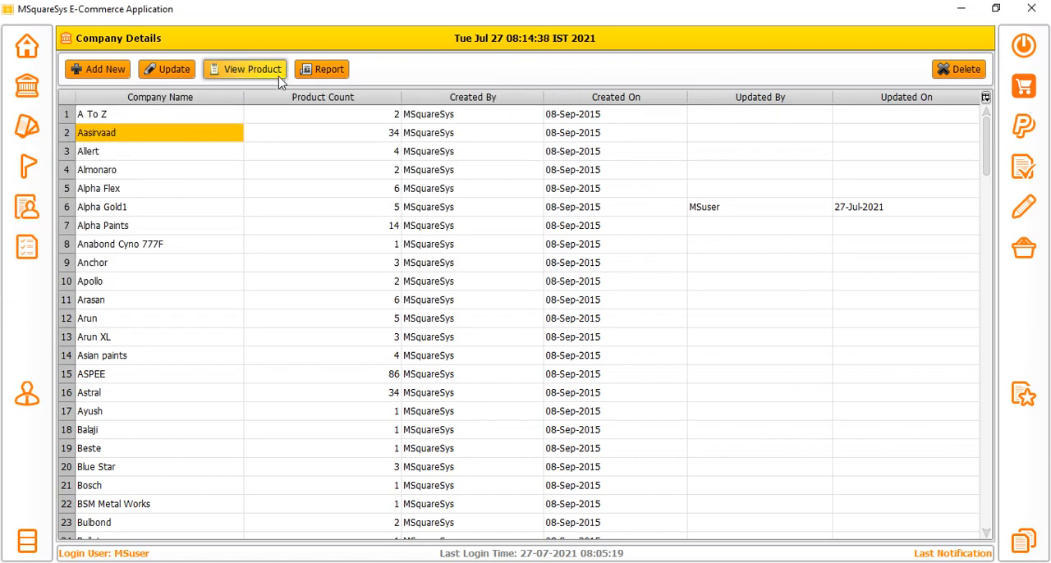
Start a new product entry in Product Details for the company Allert, with the product name "bulb led".
click(26, 123)
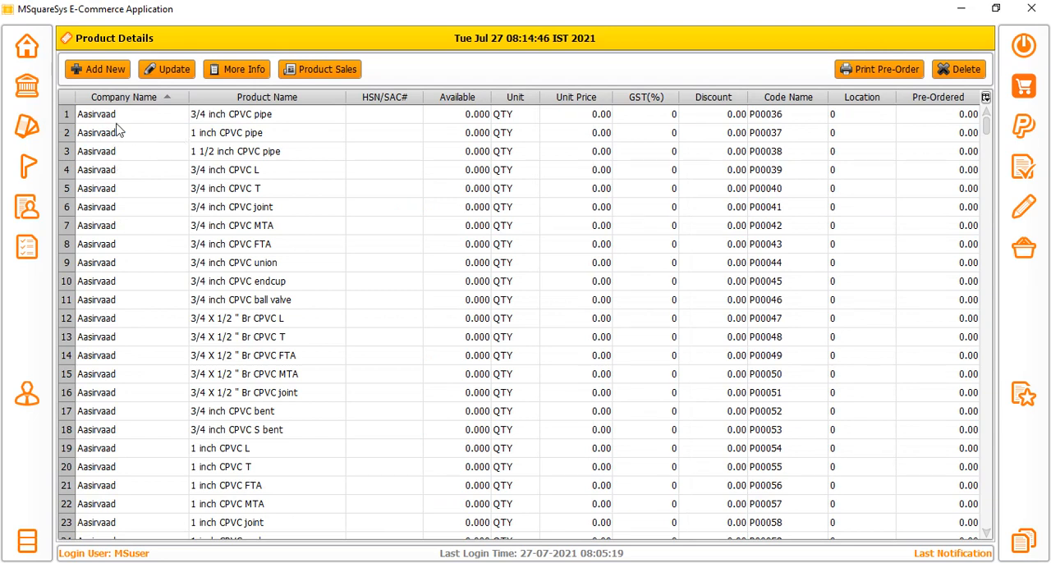
click(98, 71)
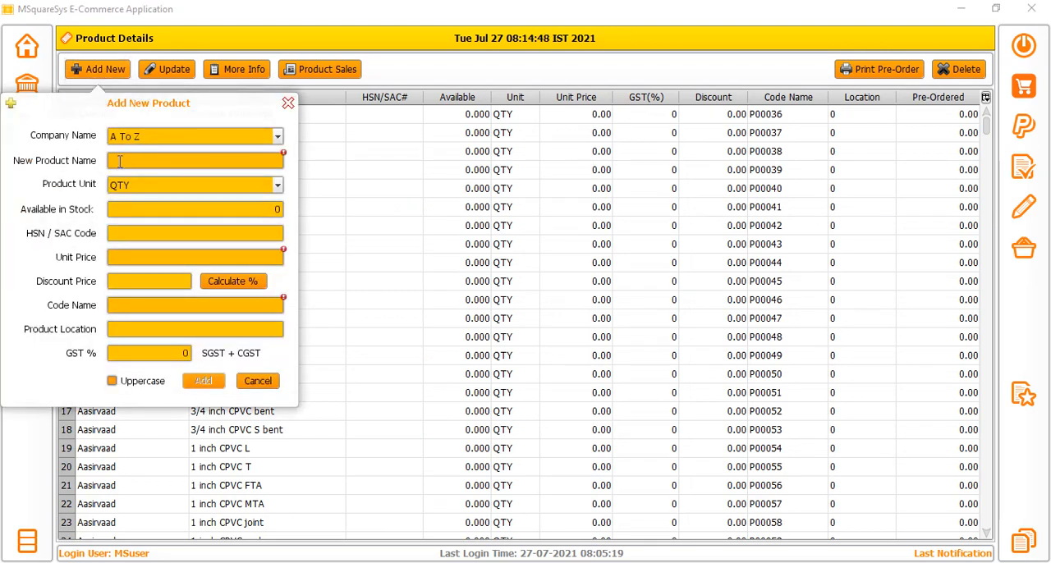
click(168, 139)
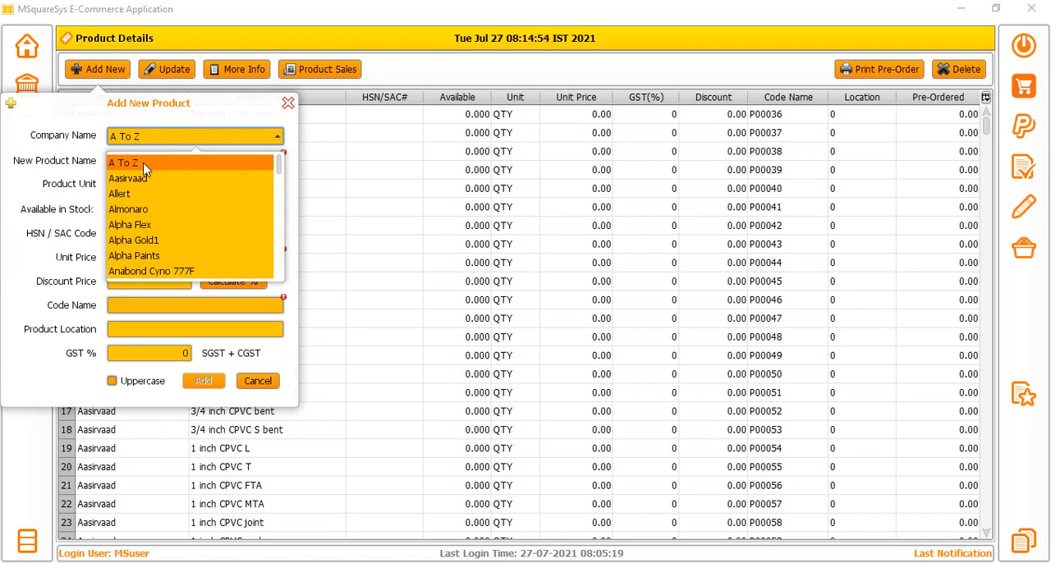
click(137, 195)
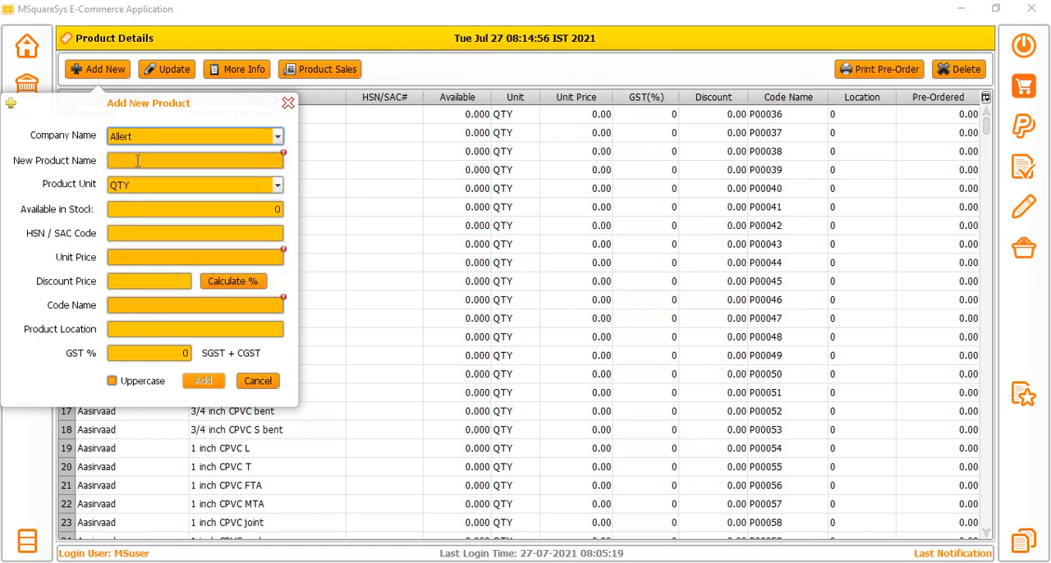
click(137, 160)
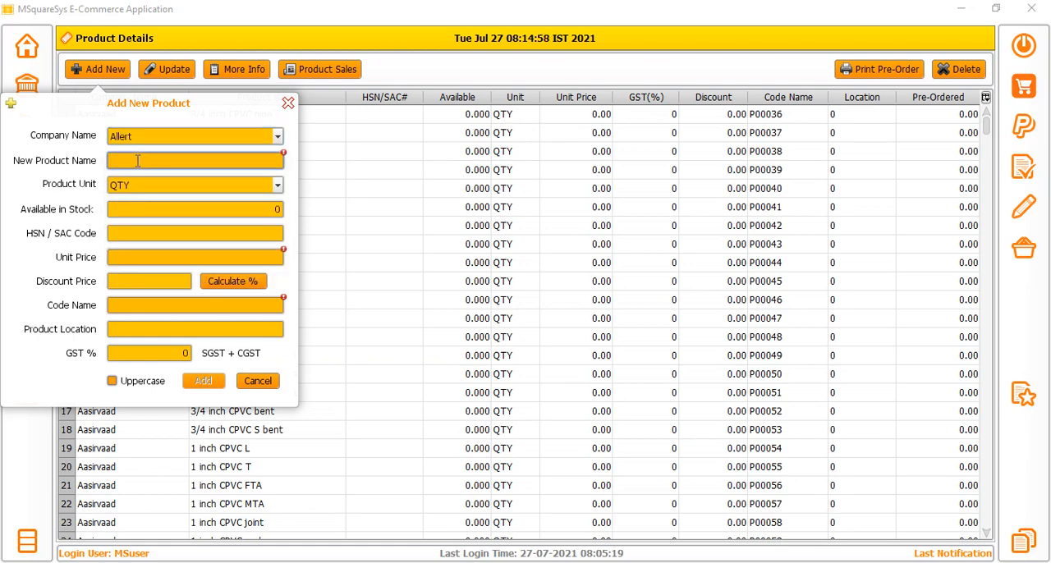
drag(182, 110, 315, 150)
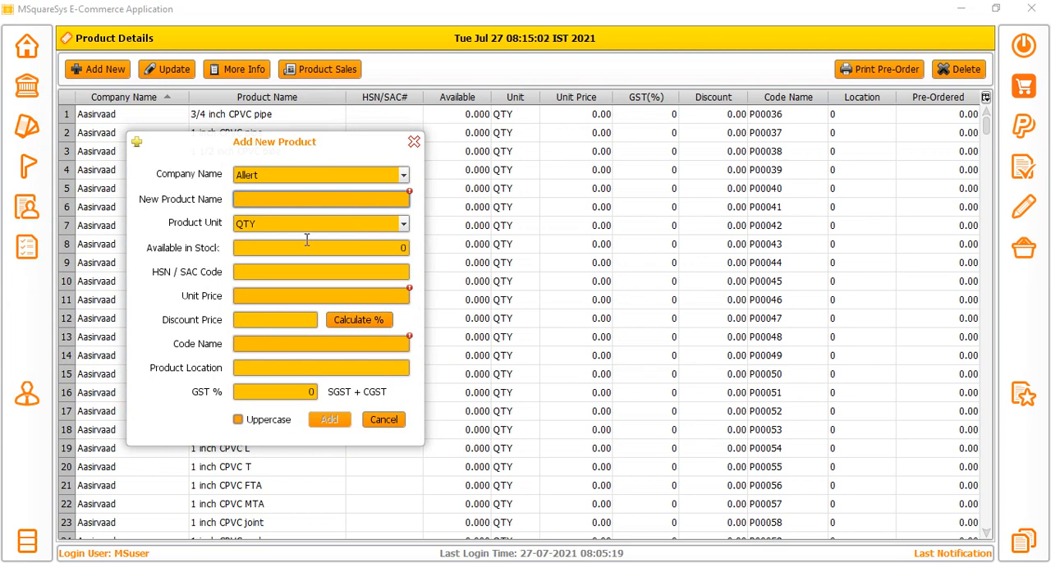
text(bulb led)
Look through the available measurement units and choose QTY as the new product's unit.
click(305, 225)
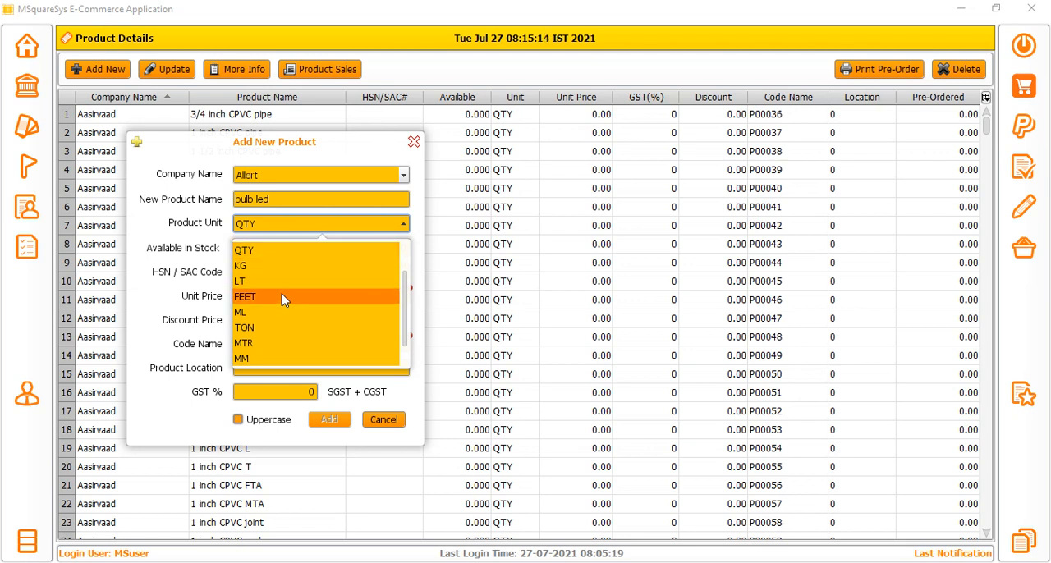
scroll(287, 319, down, 1)
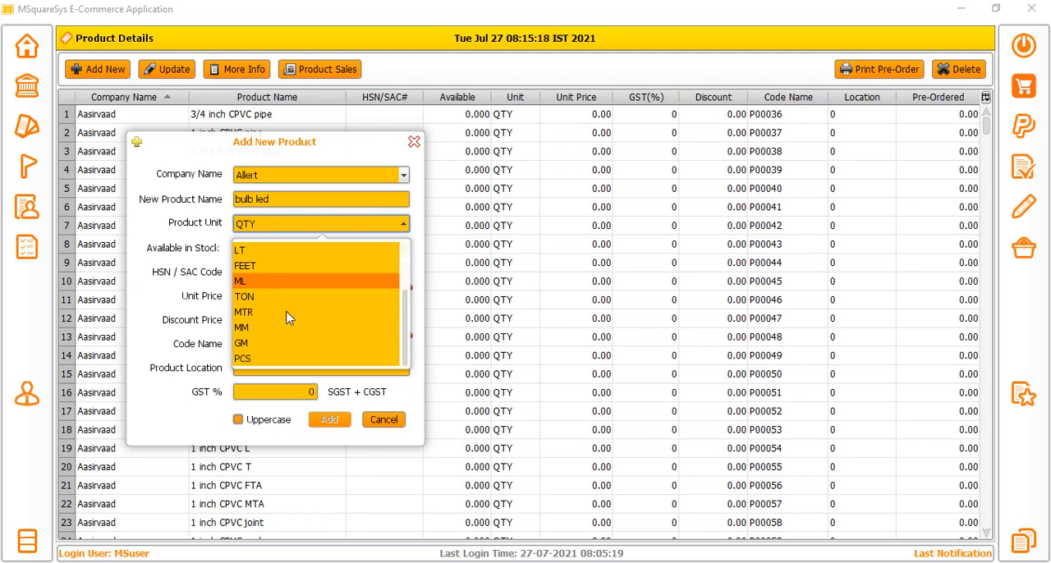
scroll(275, 281, up, 1)
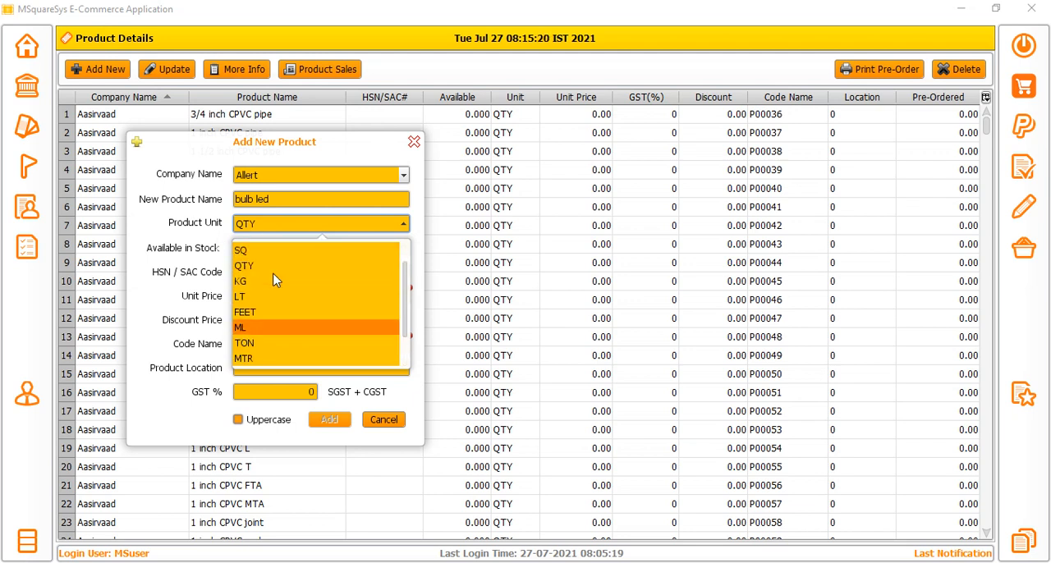
scroll(275, 281, up, 1)
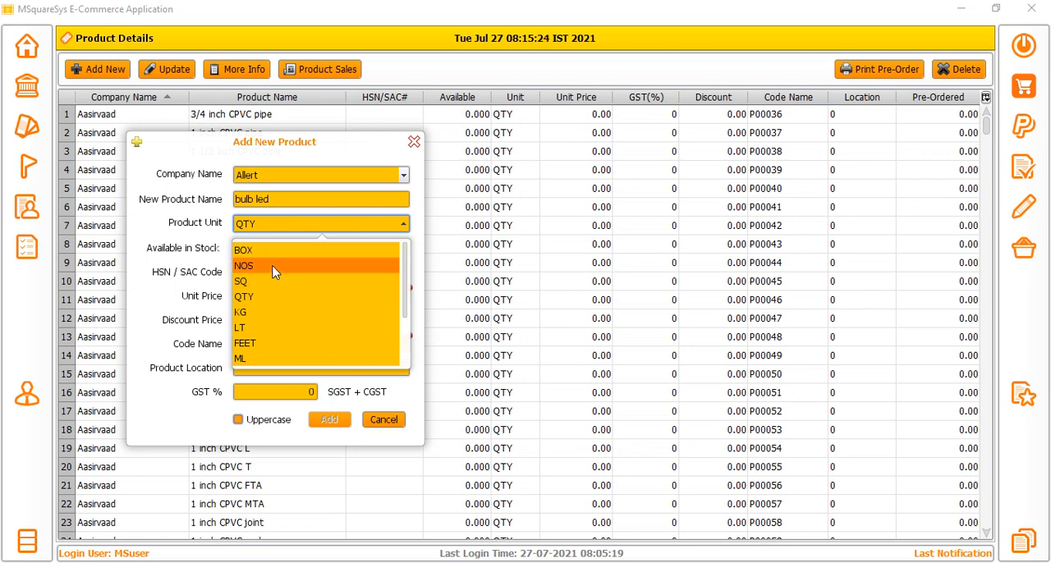
click(265, 296)
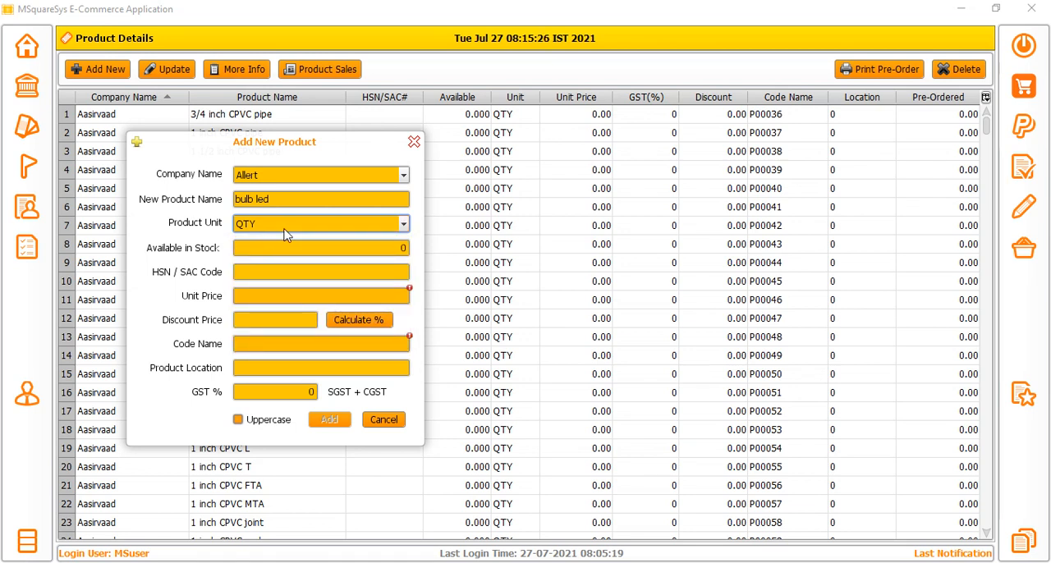
Set the new product's available stock to 10 and its HSN / SAC code to SAC2339.
click(348, 244)
text(1)
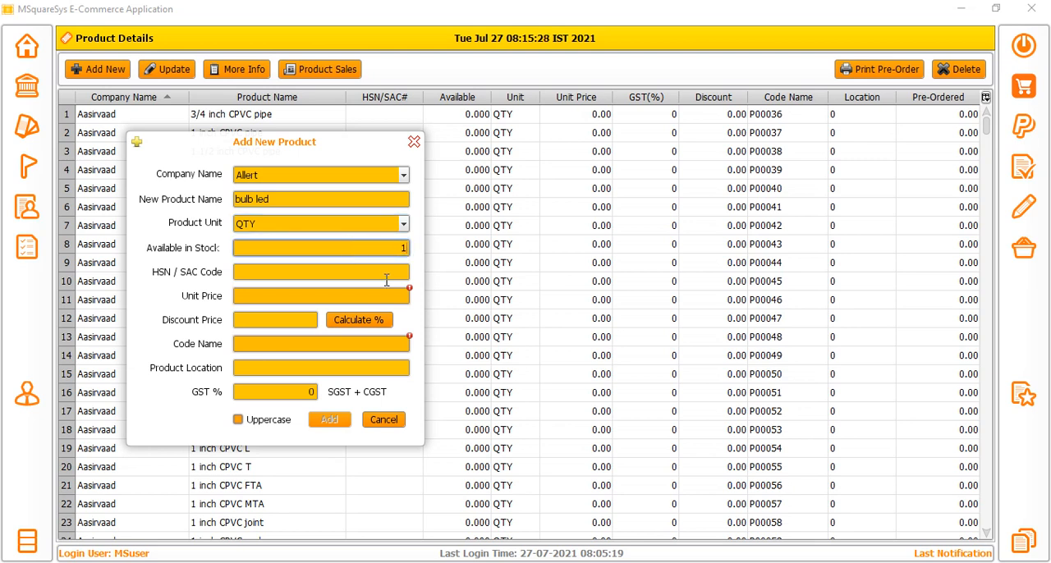
text(0)
click(386, 277)
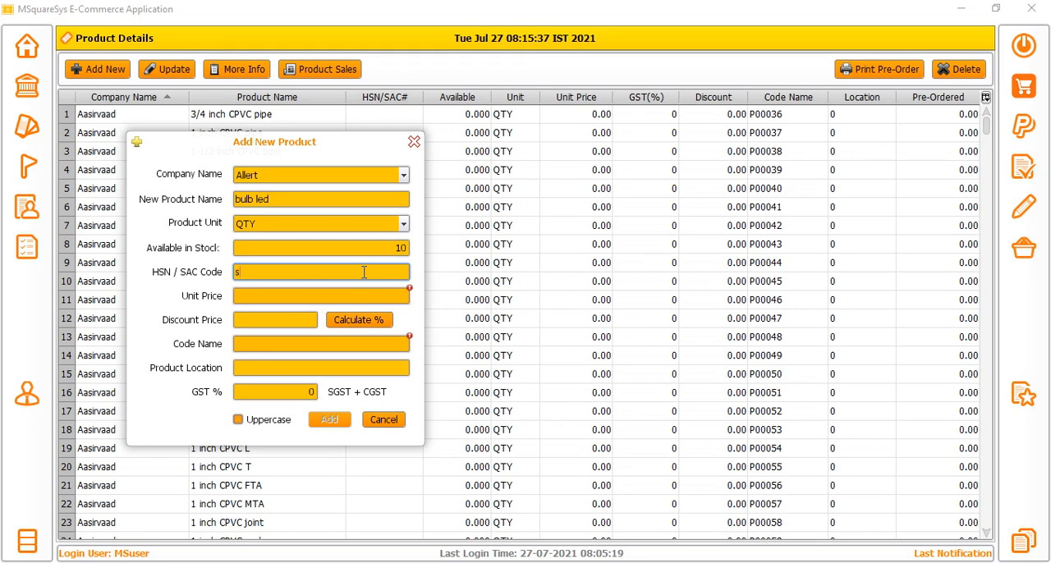
text(SAC2339)
Set the new product's unit price to 50 and calculate its discount price from a 5 percent discount.
click(368, 296)
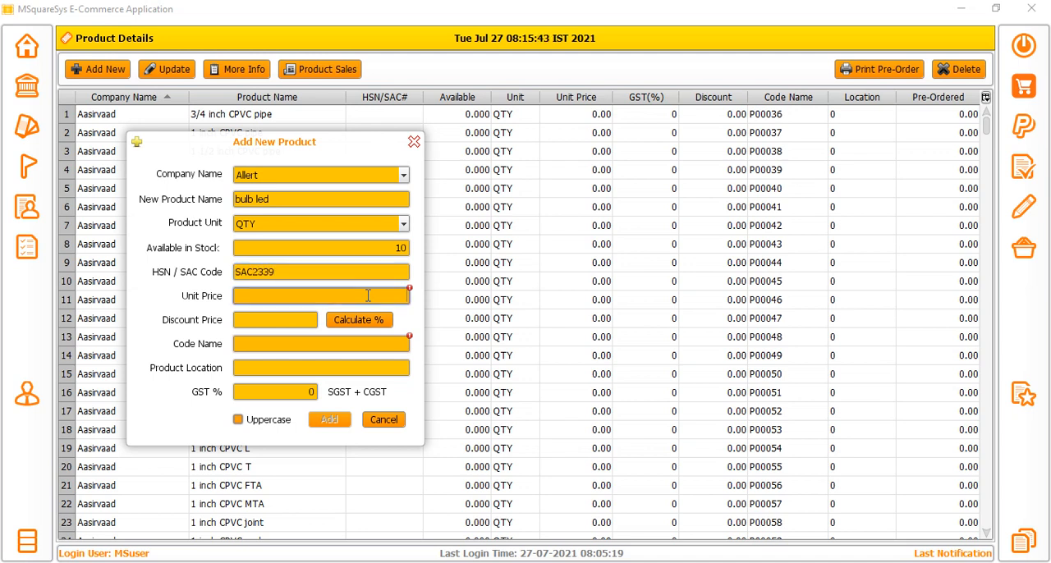
text(50)
click(298, 319)
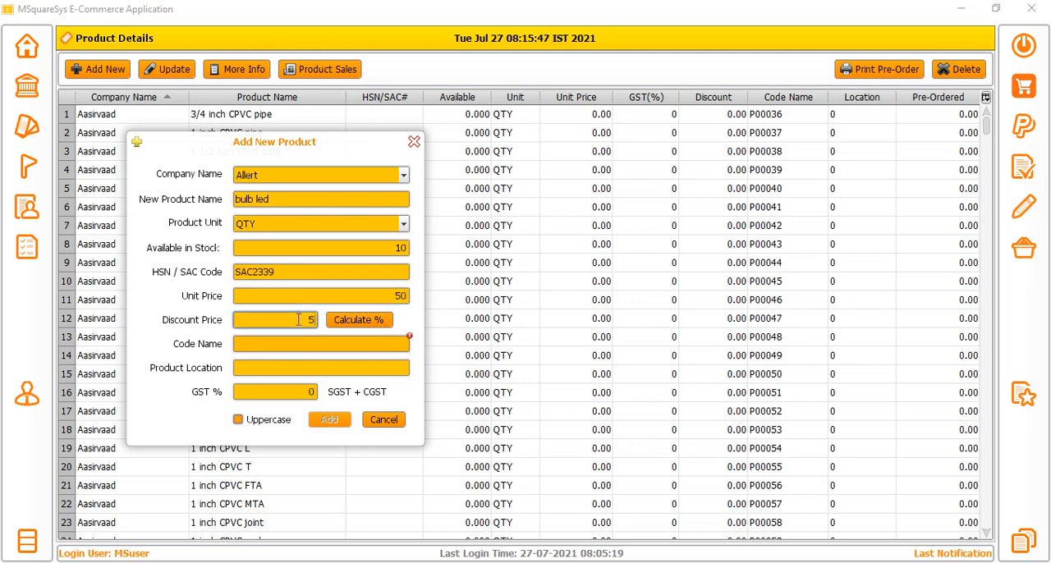
text(5)
click(364, 319)
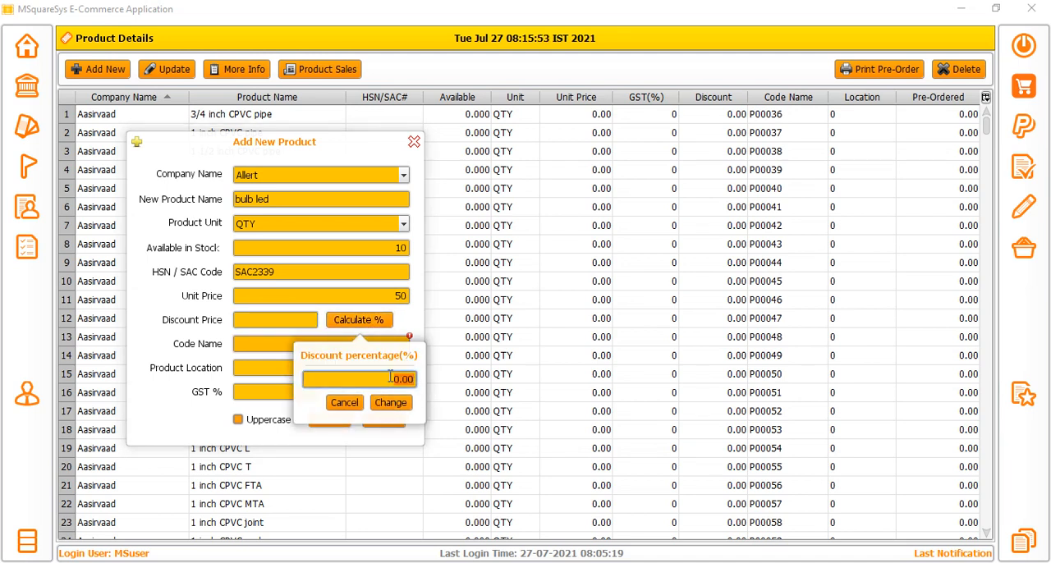
text(5)
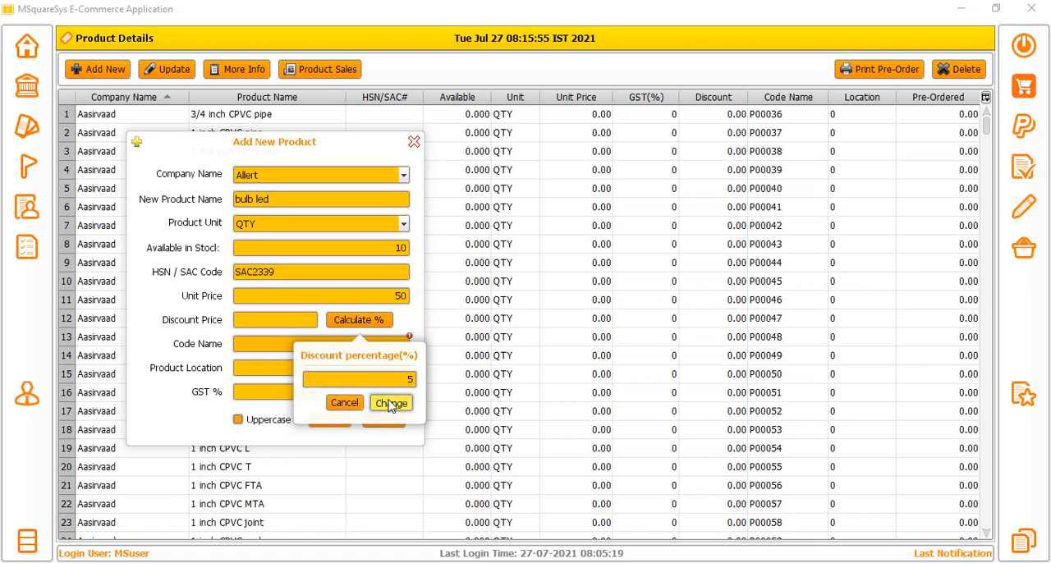
click(391, 404)
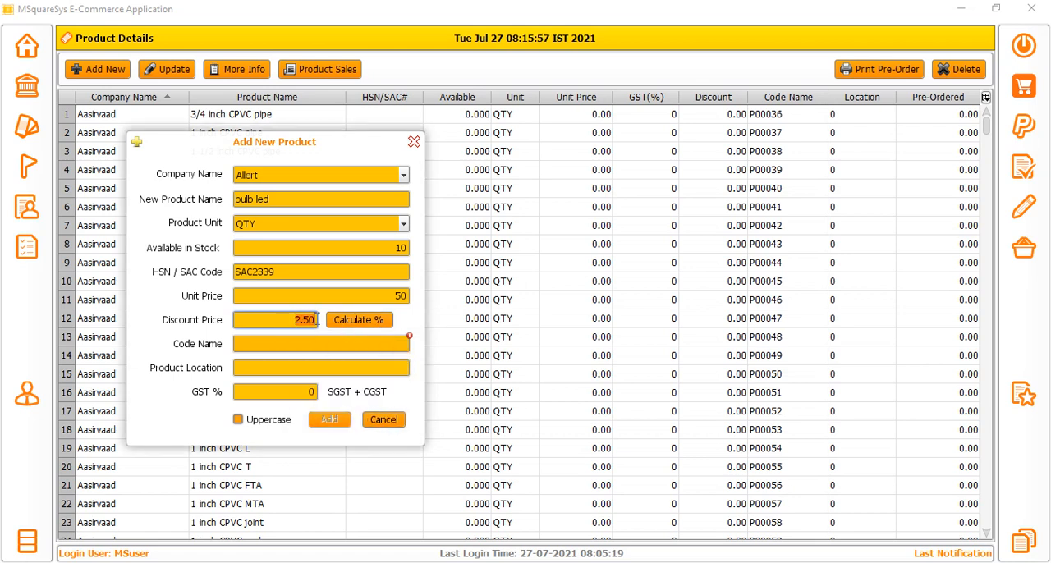
Enter ALLERTBULB200 as the new product's code name.
click(283, 349)
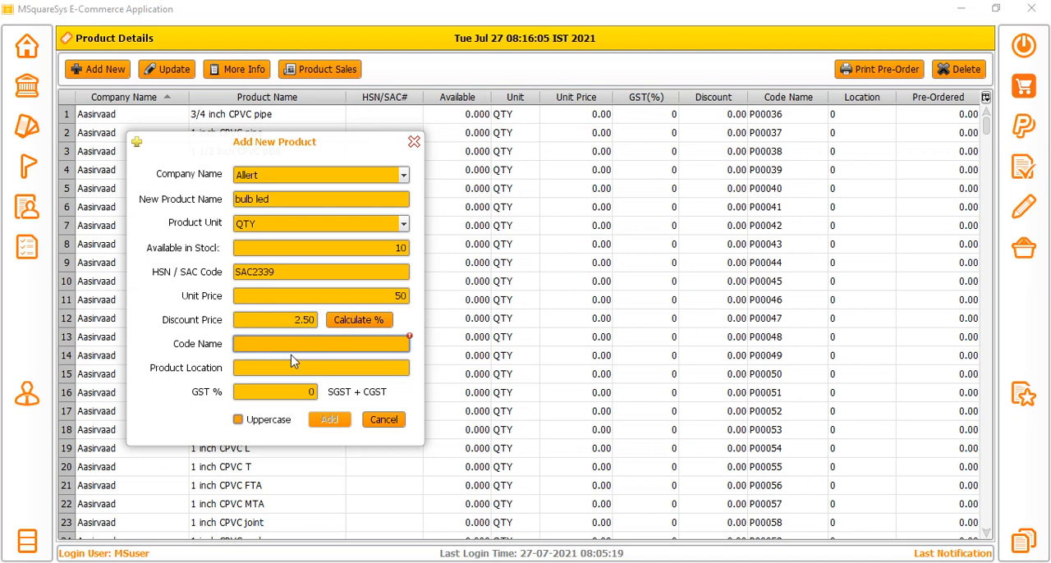
text(ALLERT)
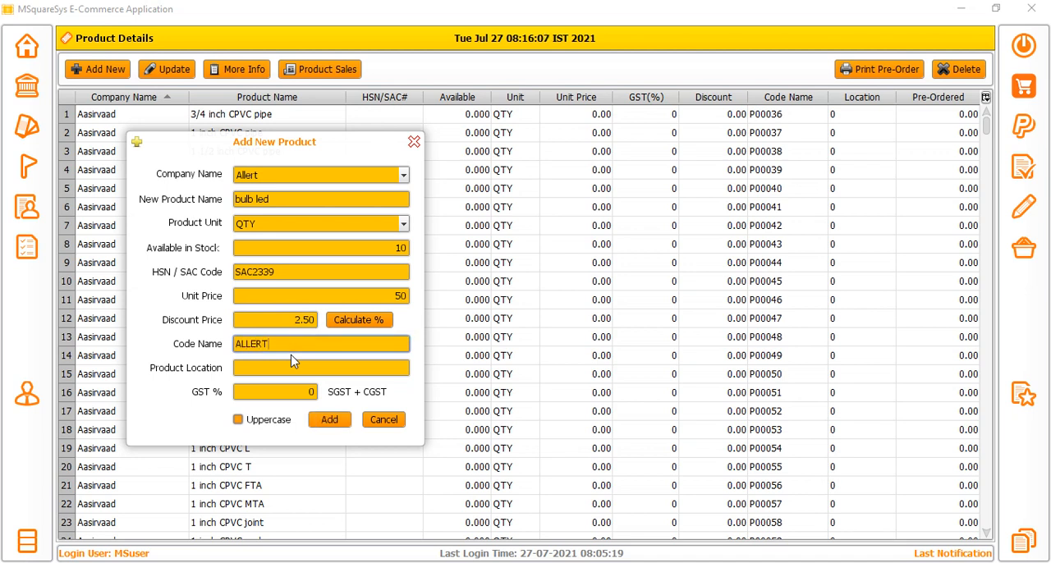
text(BULB)
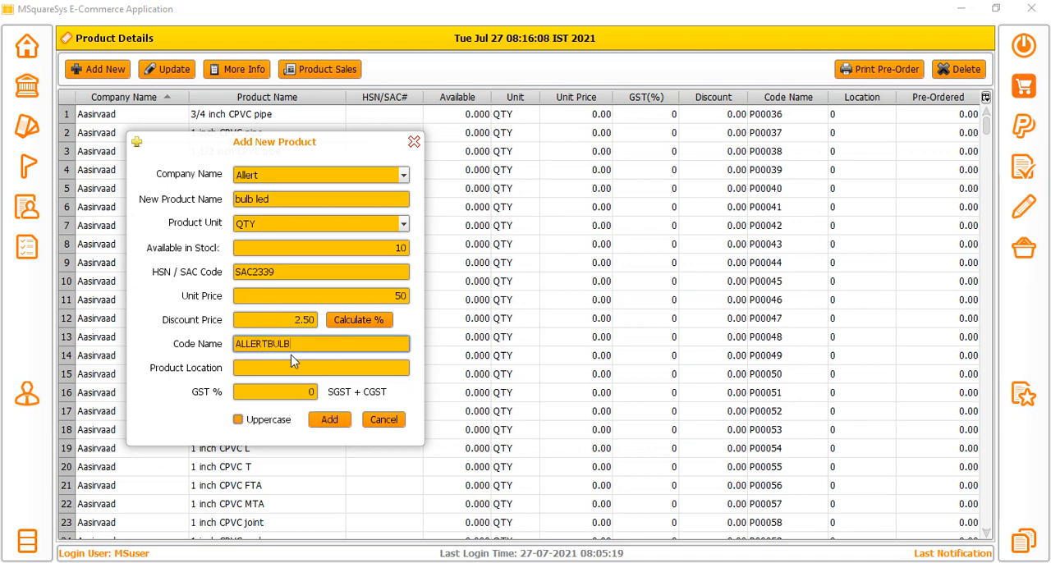
text(20)
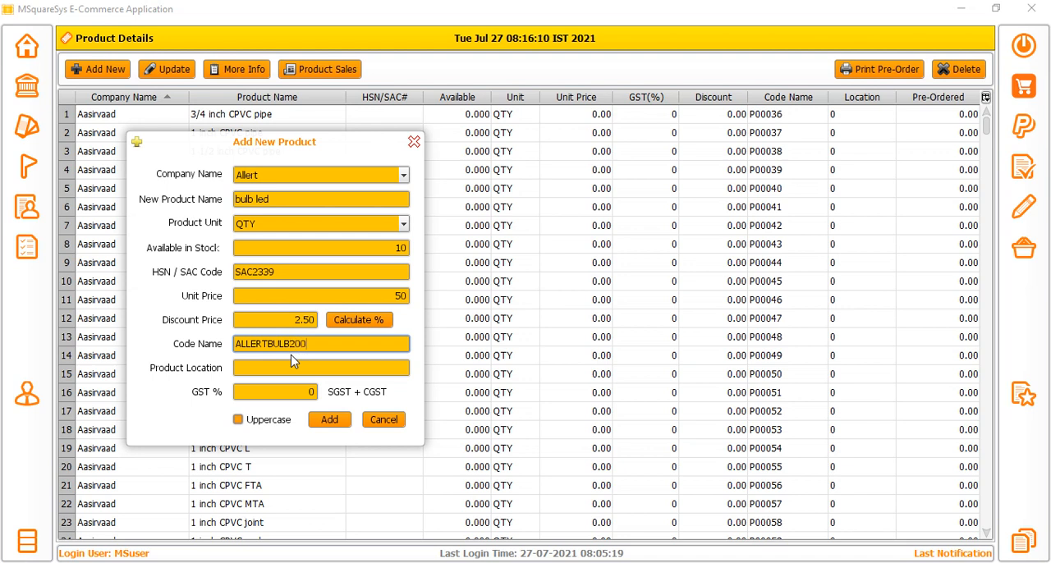
text(0)
Replace the code name with CODE-5 and set the product location to TRACT-5.
drag(319, 344, 229, 350)
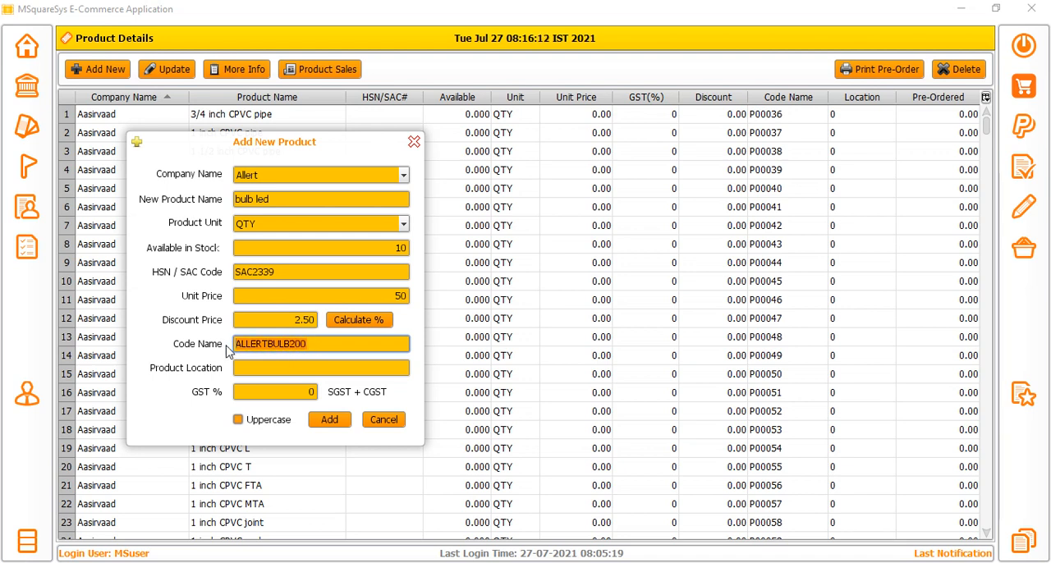
text(CODE-5)
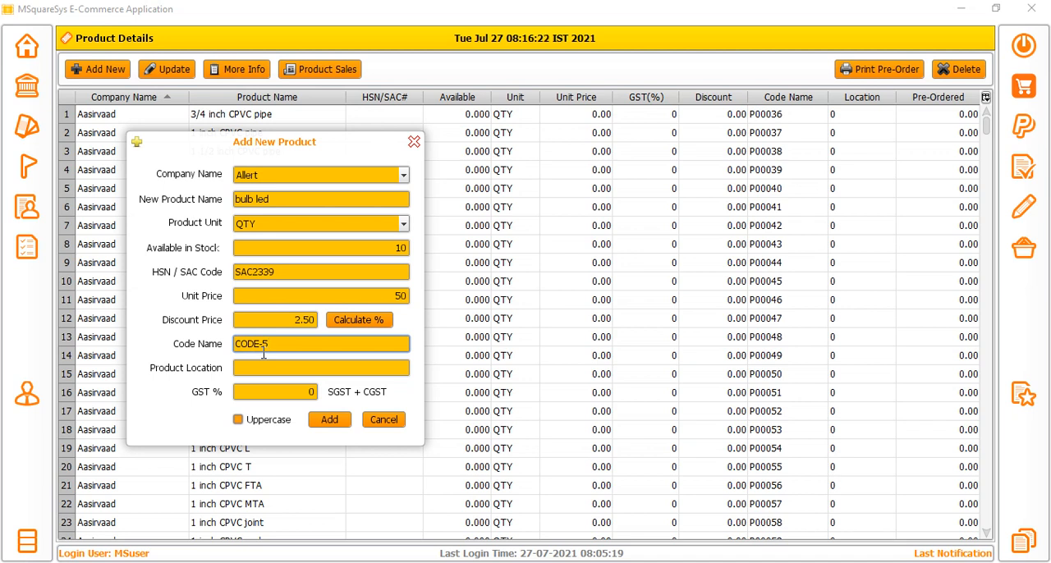
click(279, 374)
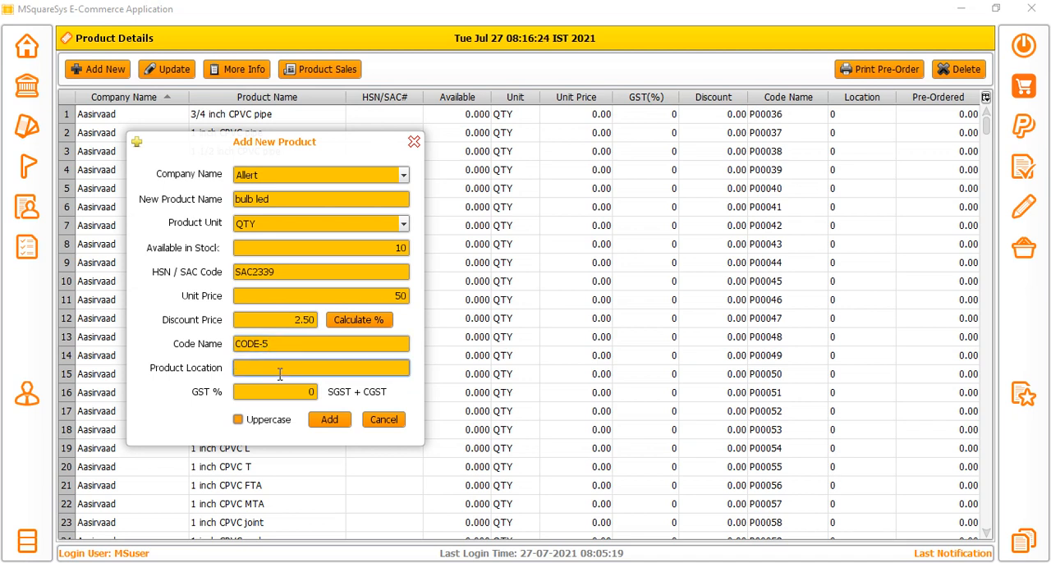
text(TRACT-5)
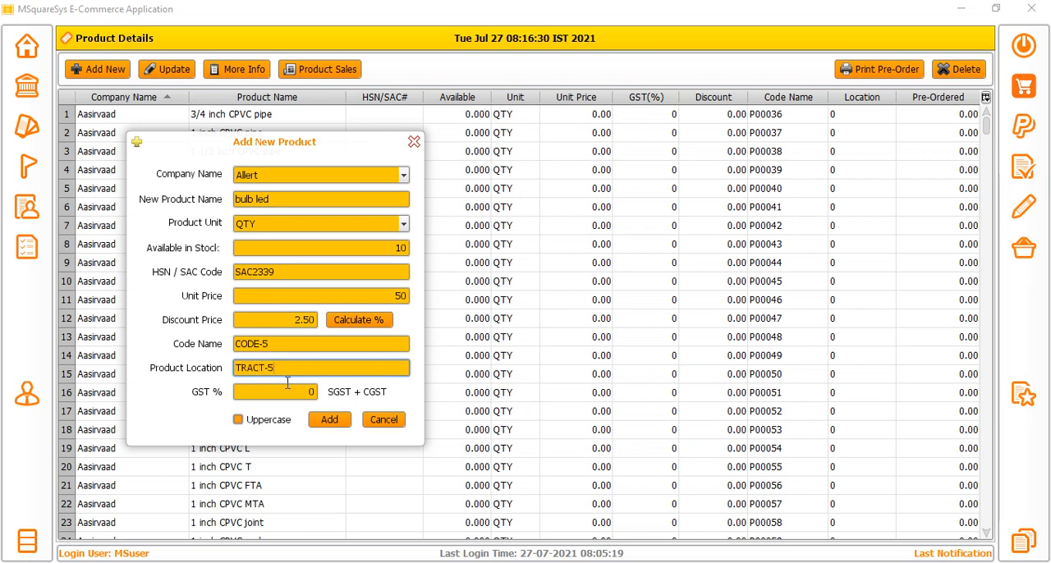
Set the GST to 3 percent and add the bulb led product.
click(286, 393)
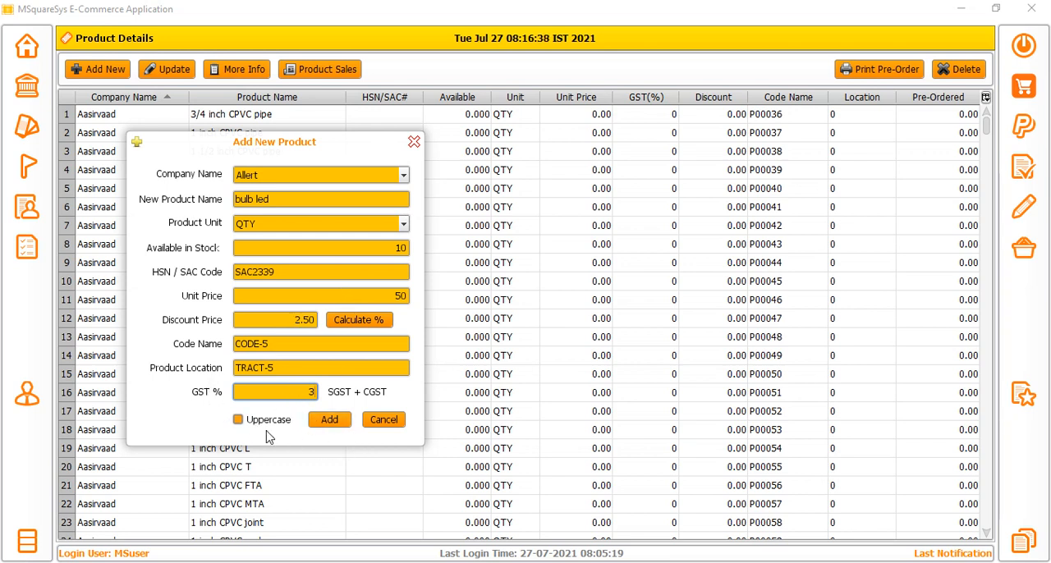
click(268, 200)
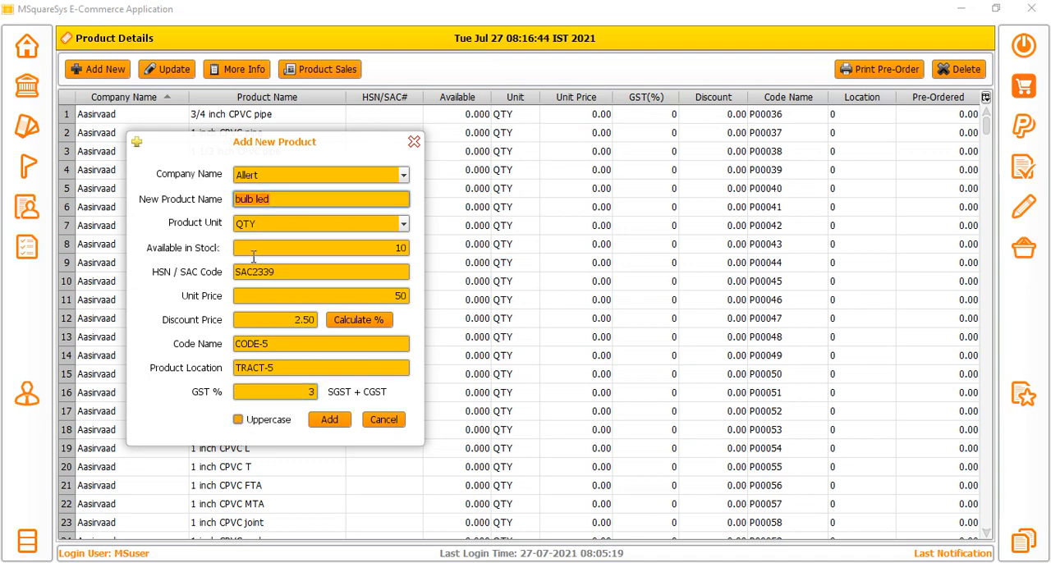
click(330, 423)
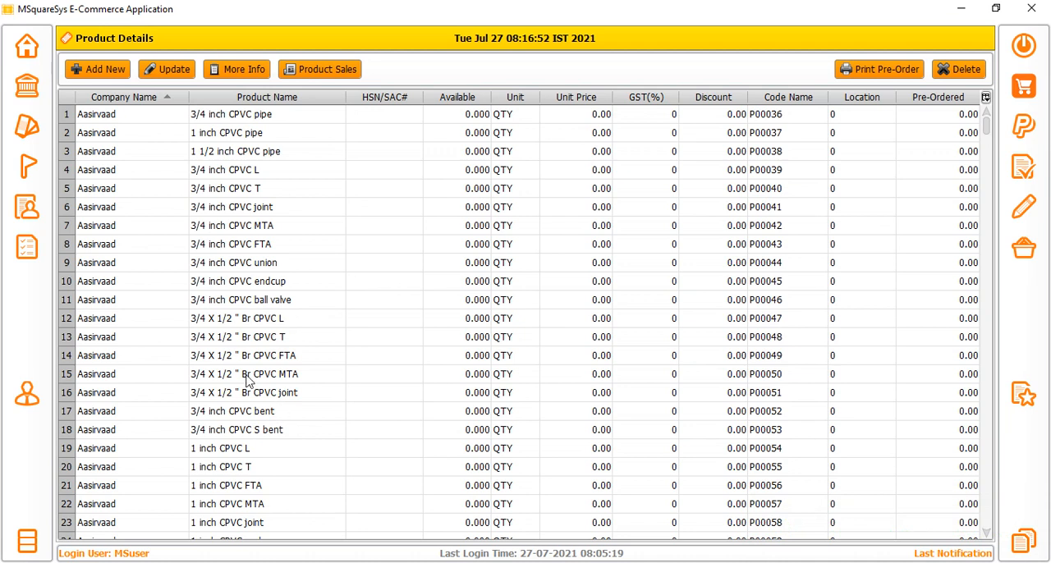
Filter the product list by company name to show only Allert.
click(179, 98)
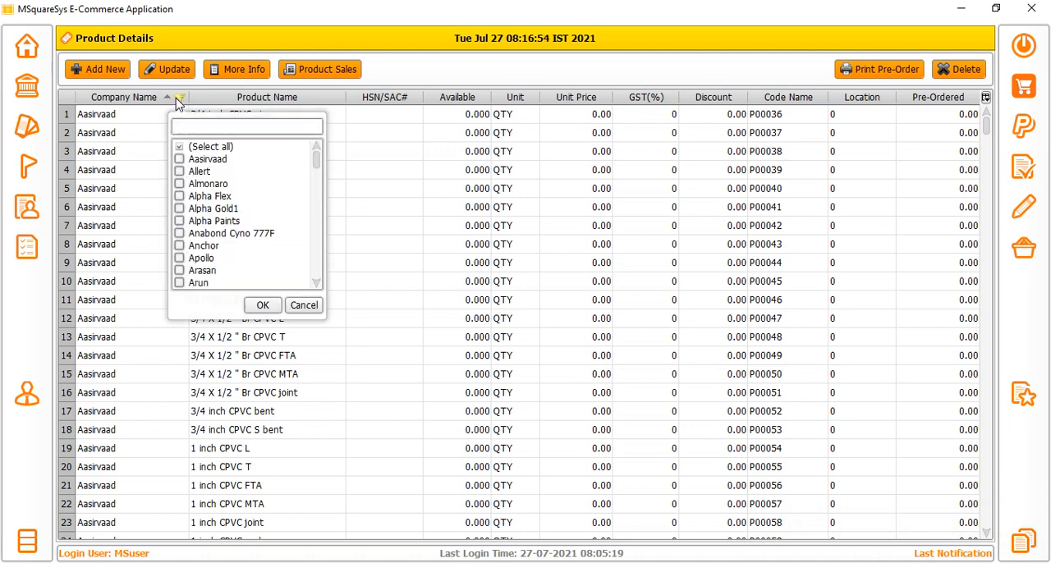
click(179, 146)
click(179, 171)
click(260, 305)
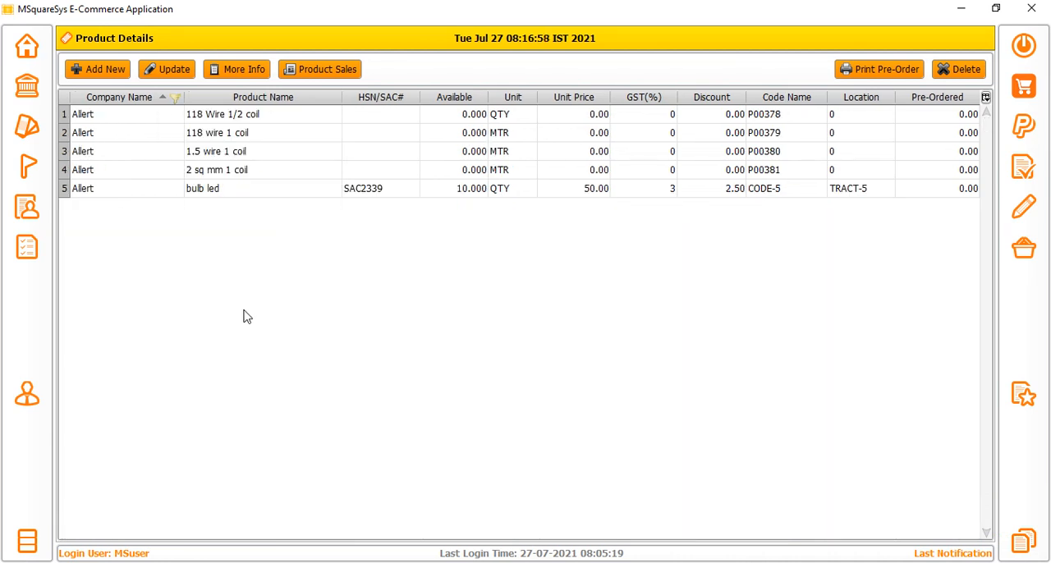
Update the bulb led product's available stock to 15.
click(220, 190)
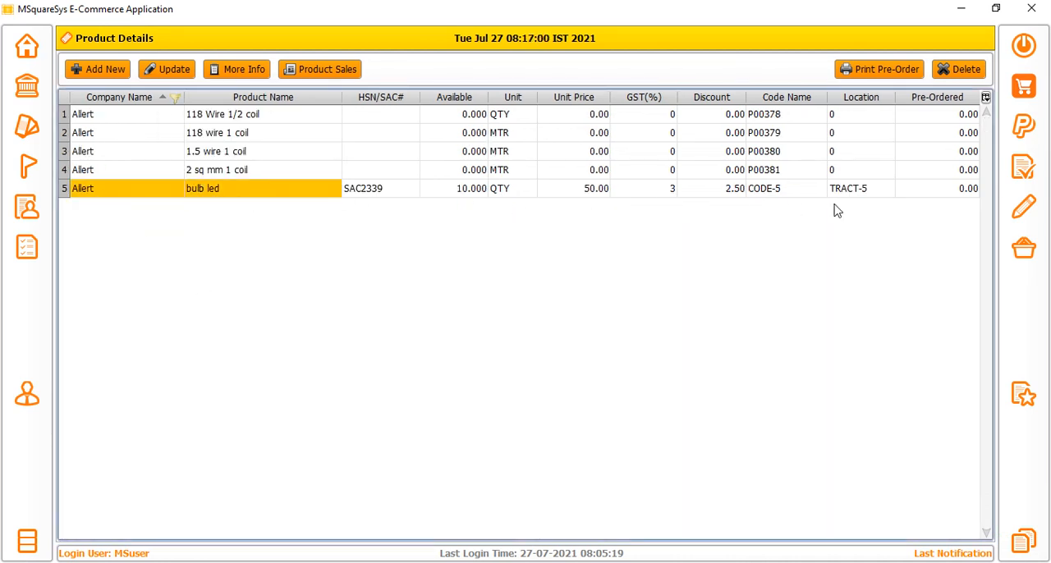
click(909, 190)
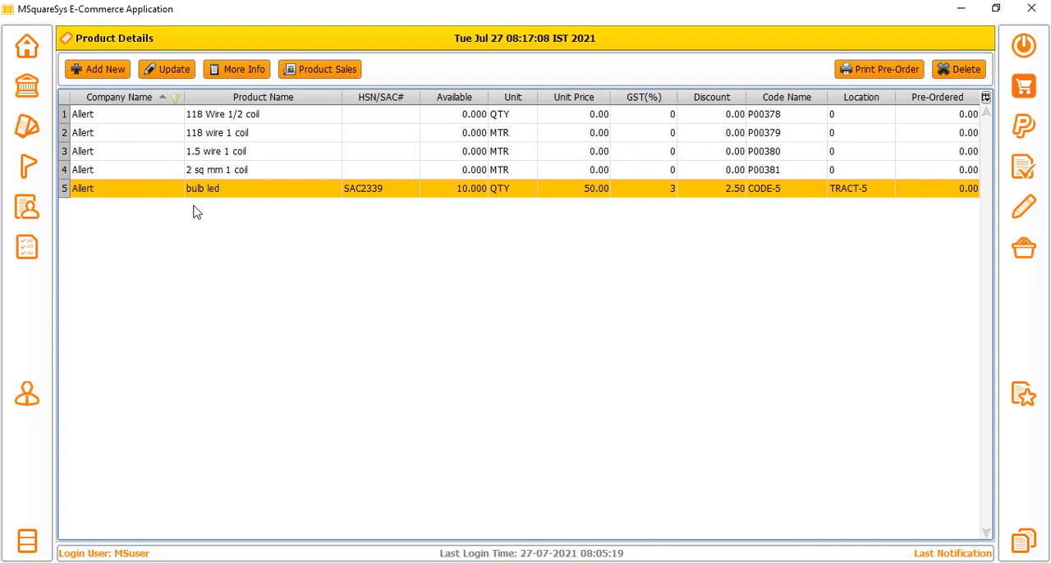
click(165, 74)
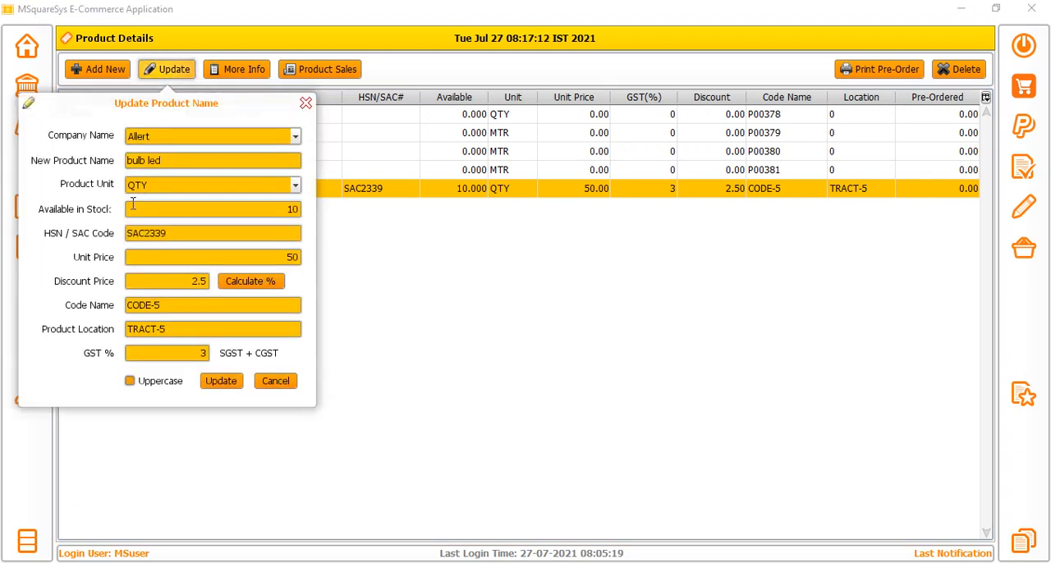
double_click(269, 208)
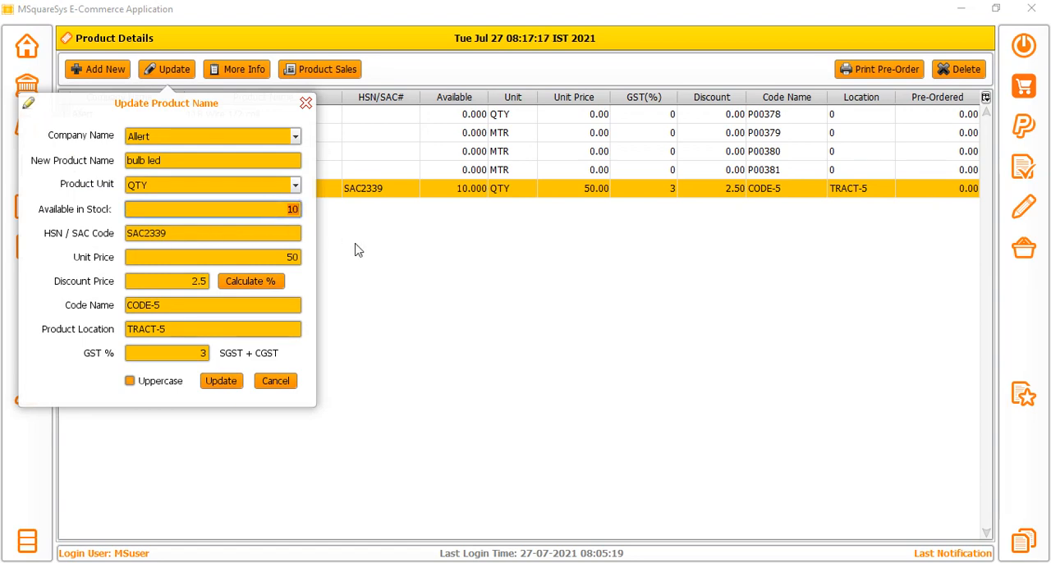
text(15)
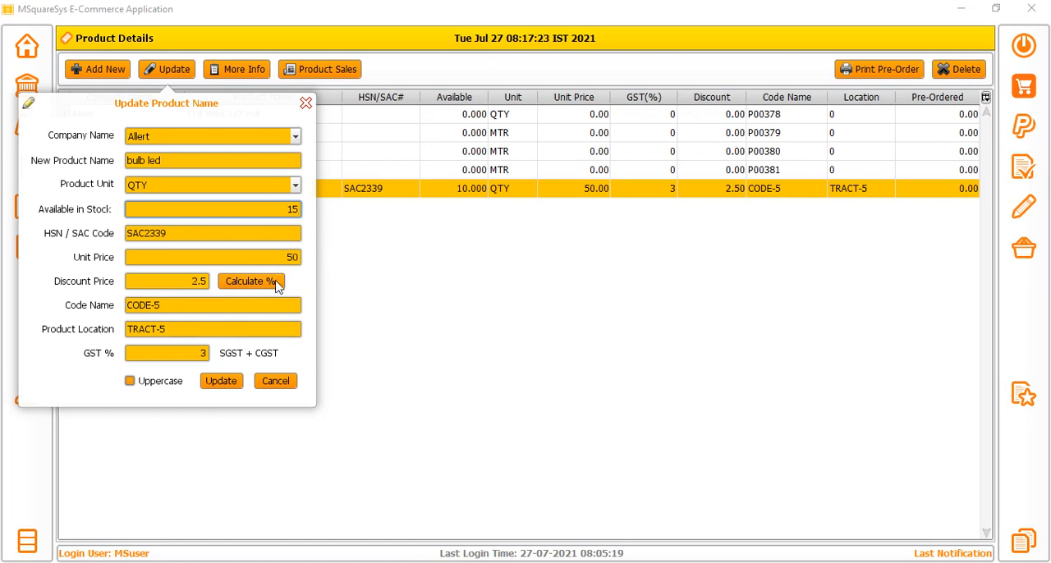
click(224, 383)
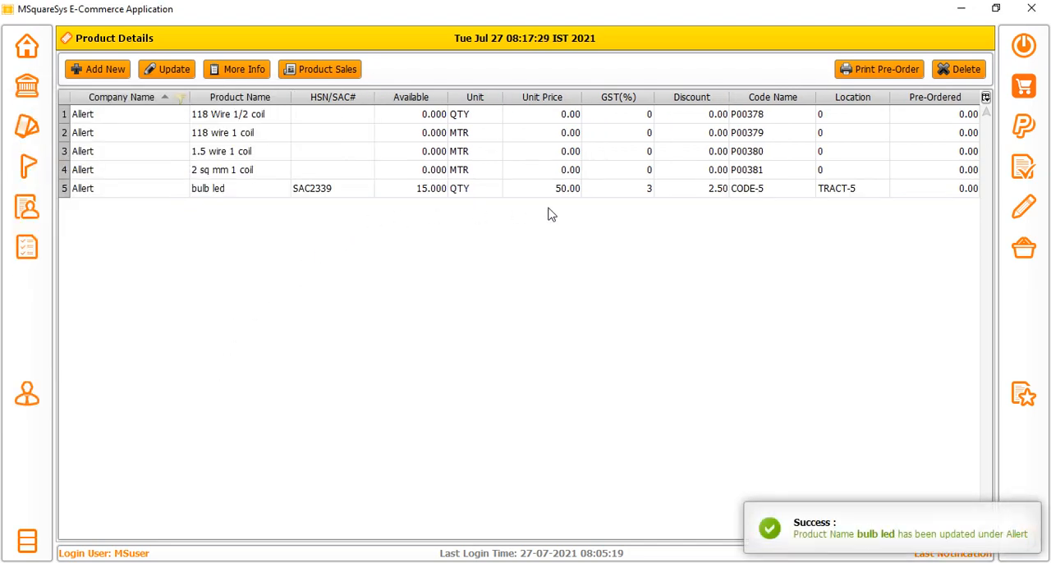
Check the discount, unit price and available stock listed for the bulb led product.
click(668, 191)
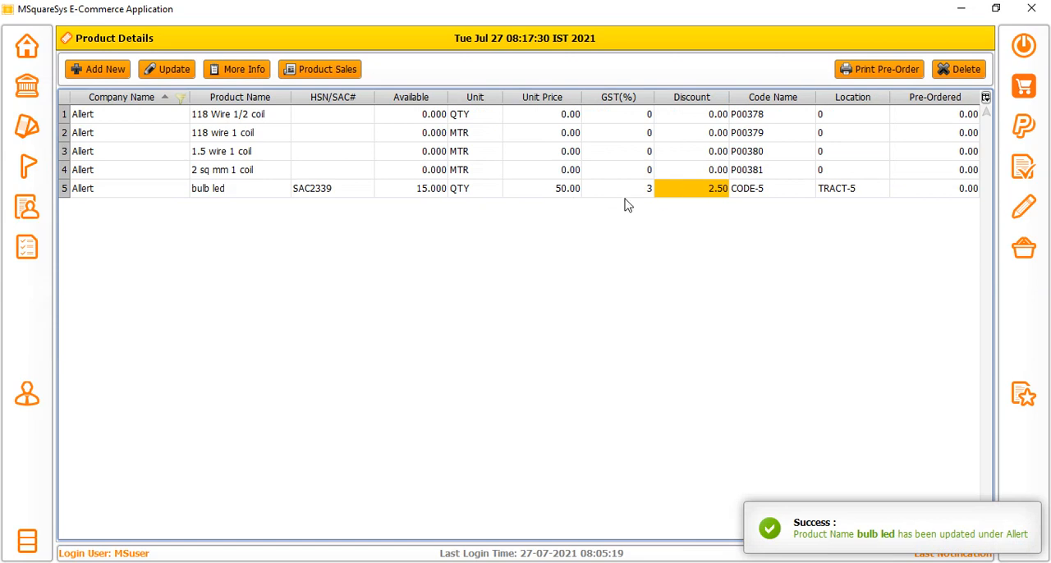
click(562, 195)
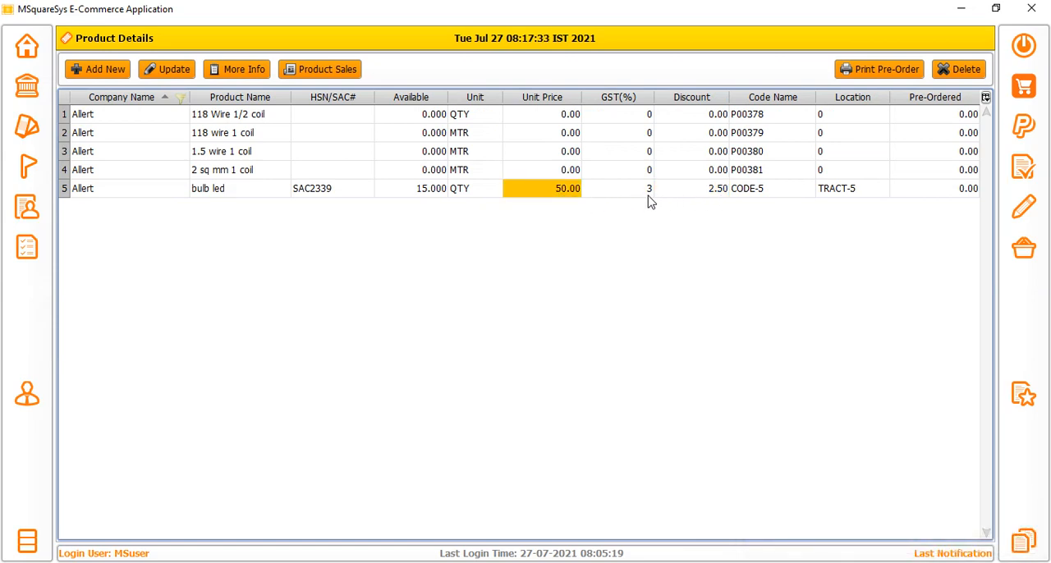
click(409, 194)
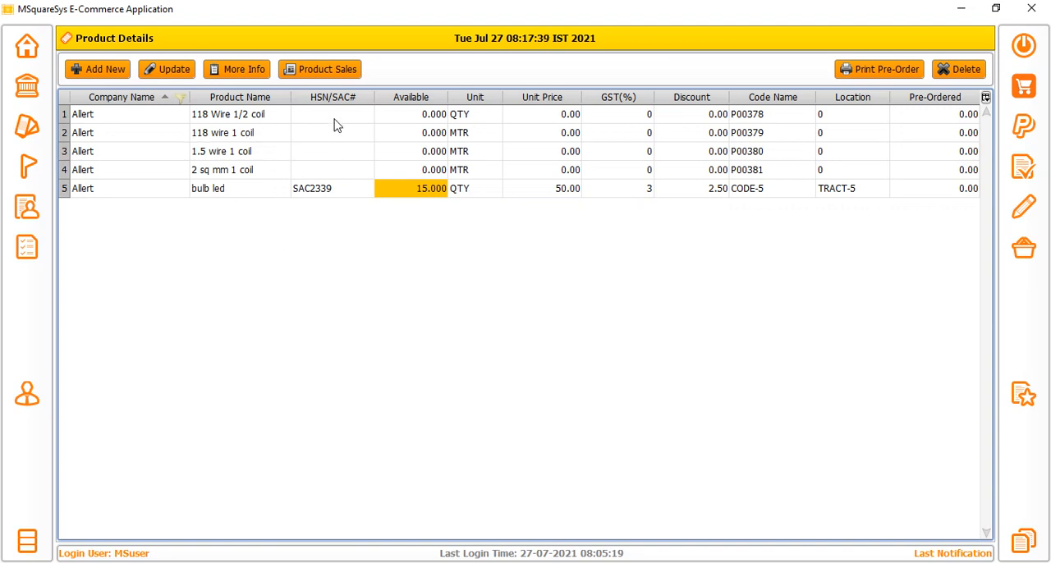
Examine the product sales record of bulb led across all its columns, and close it.
click(327, 72)
click(532, 104)
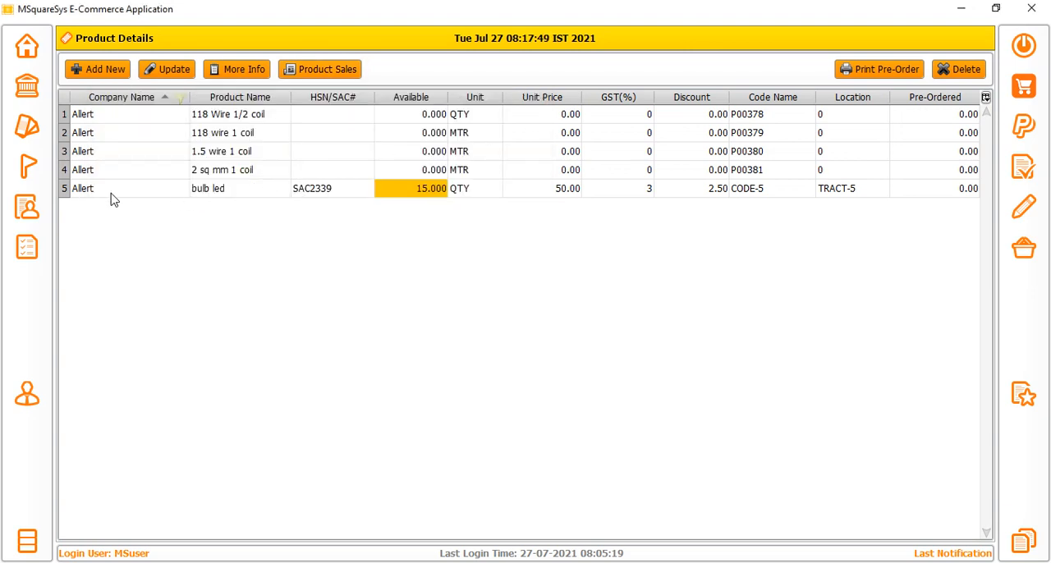
drag(112, 195, 331, 195)
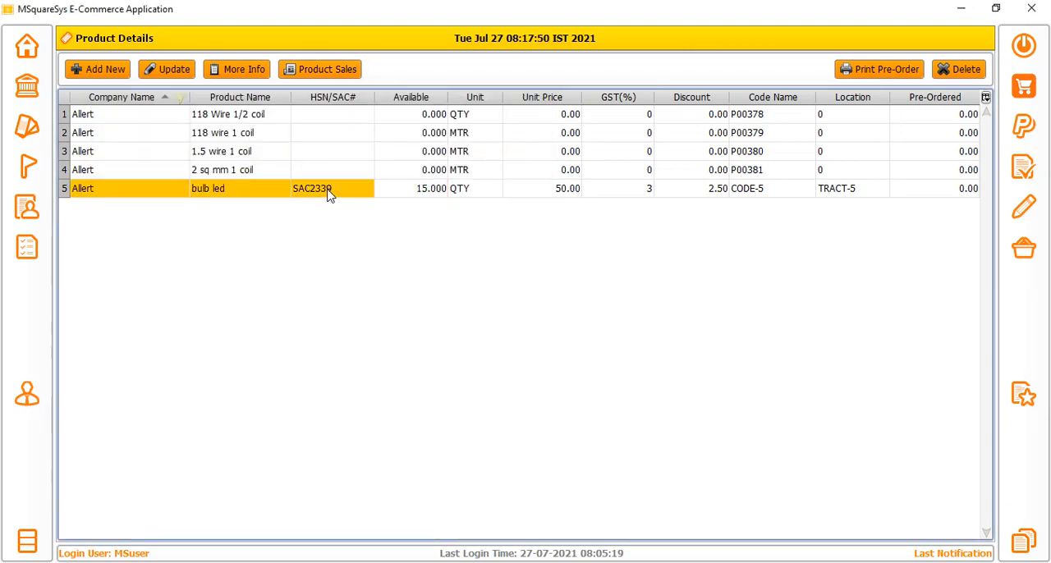
click(226, 195)
click(335, 73)
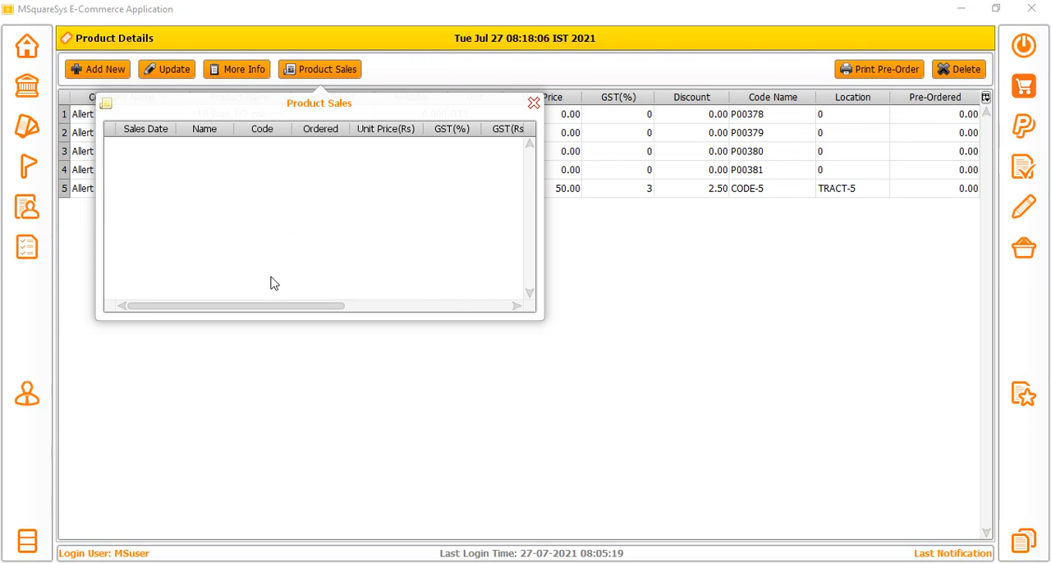
drag(285, 306, 610, 329)
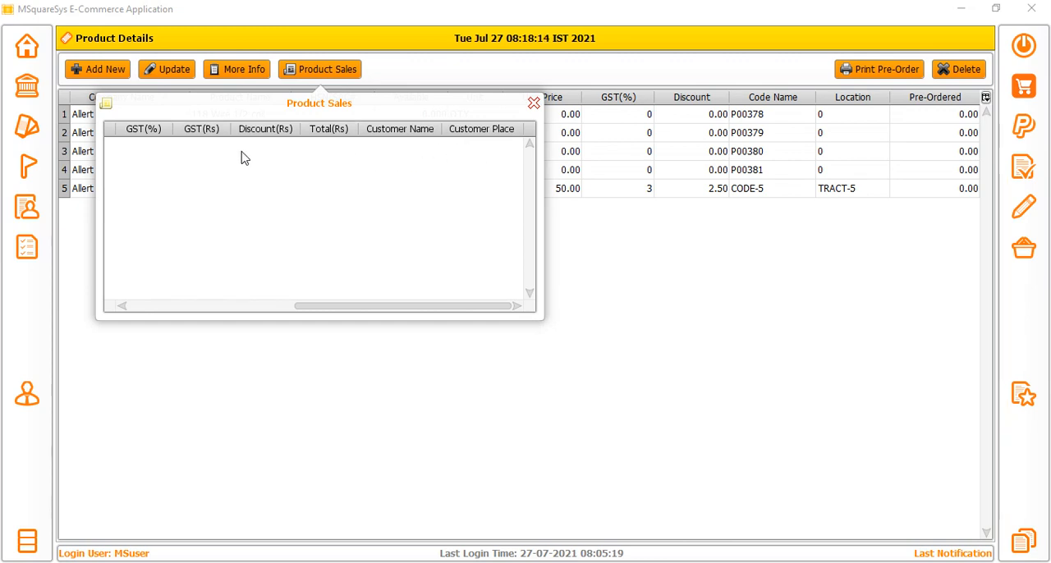
click(533, 102)
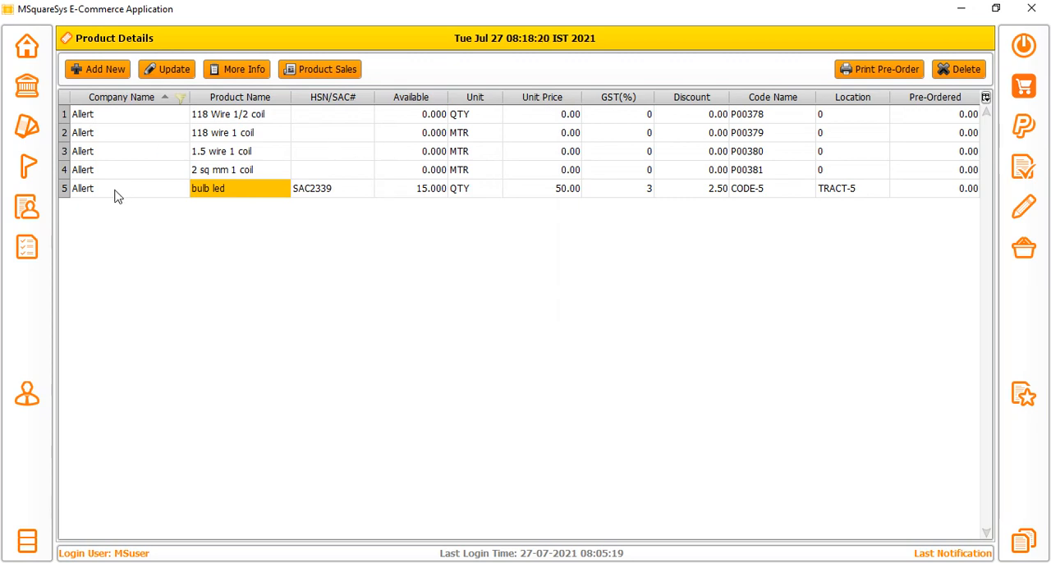
Open the place details and look through the list of places and their customer counts.
click(29, 165)
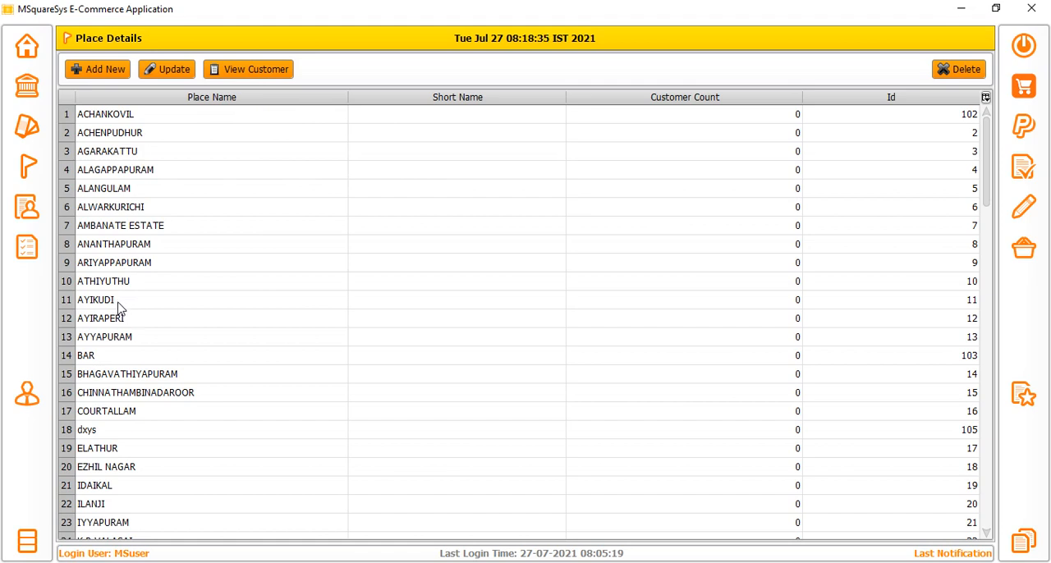
click(136, 194)
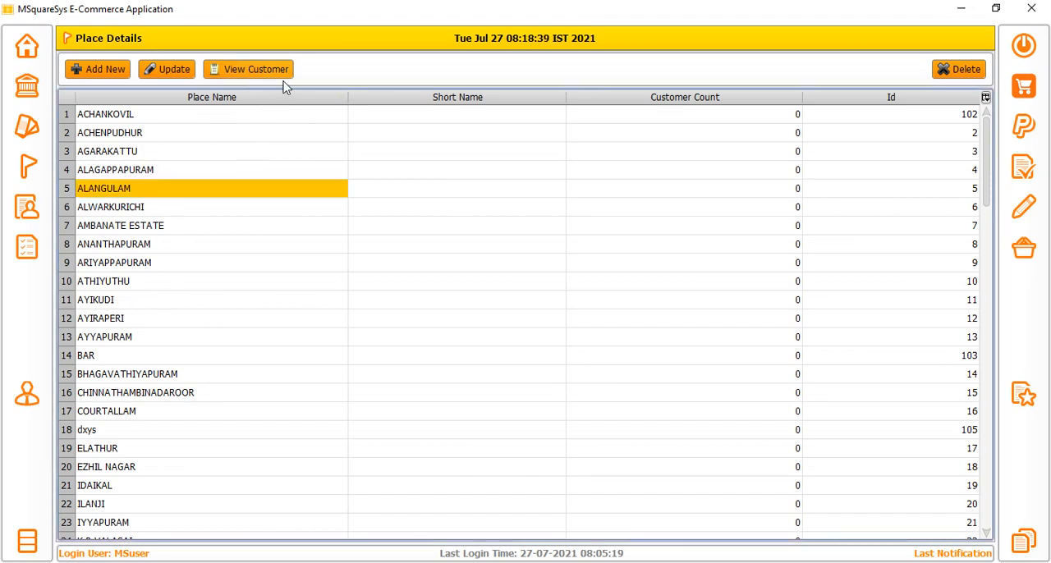
scroll(321, 361, down, 20)
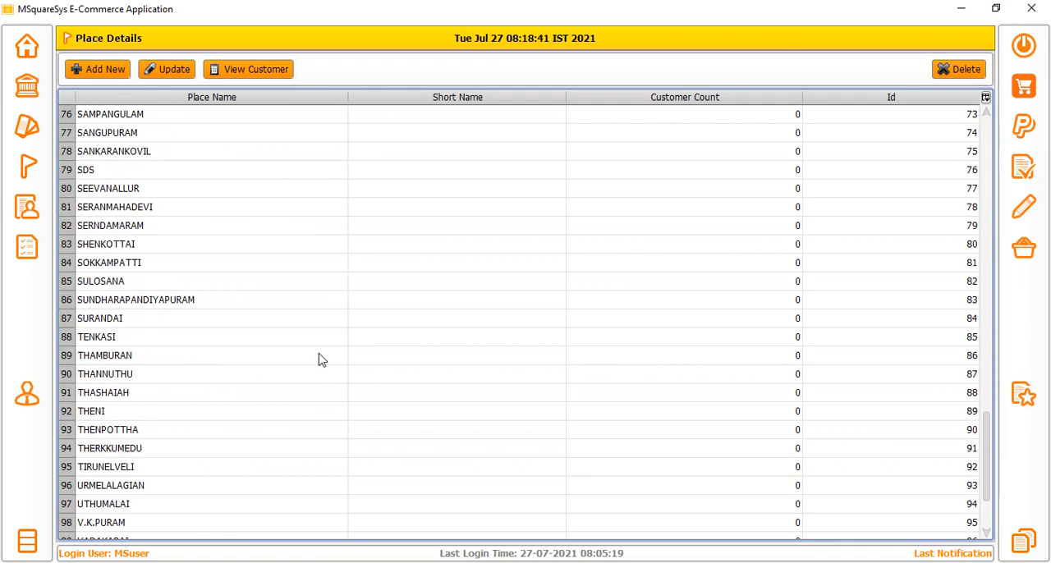
scroll(281, 507, up, 6)
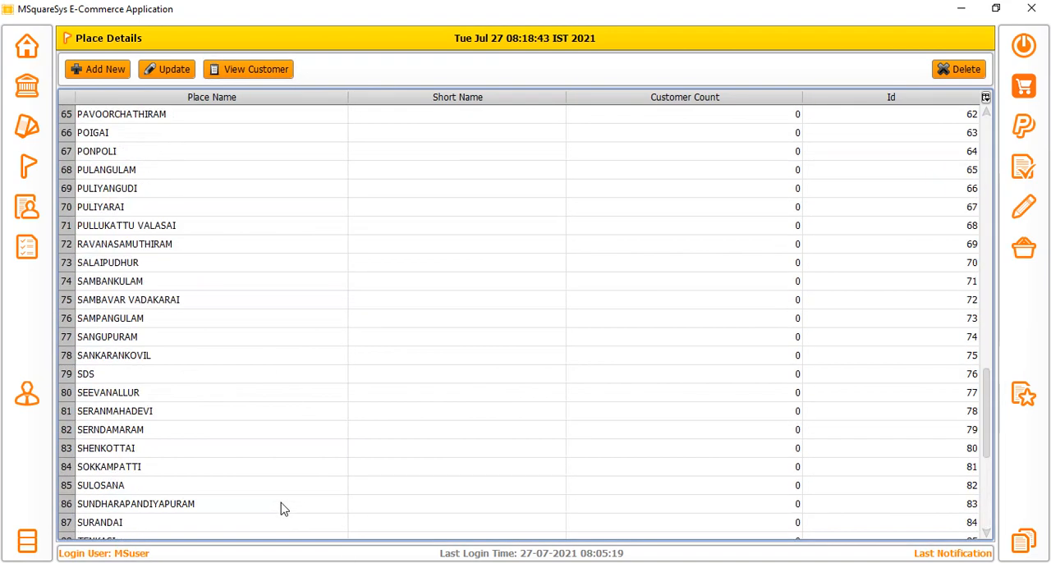
scroll(303, 469, up, 7)
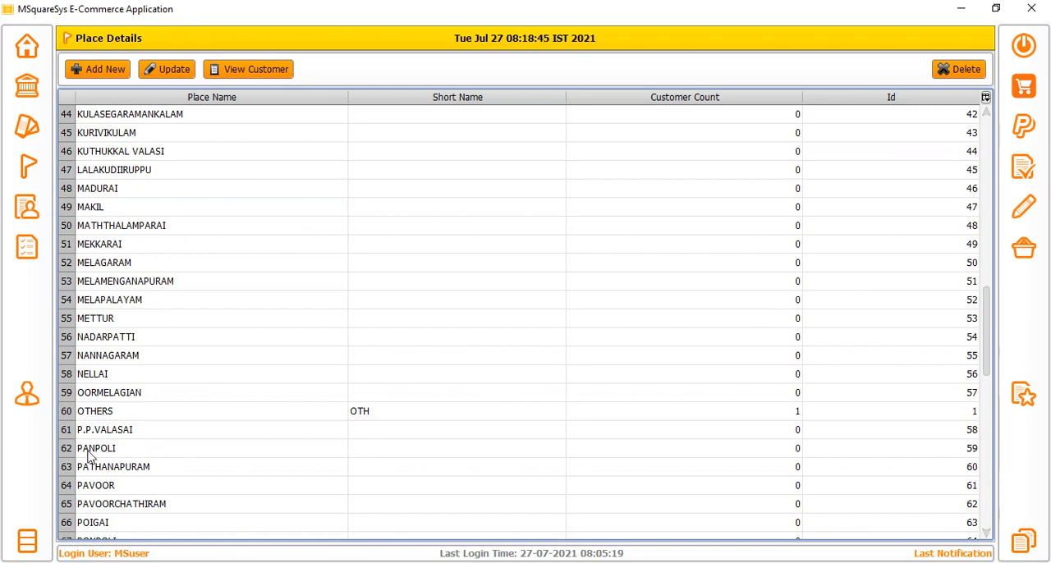
View the customer details of the place OTHERS, and close them.
click(119, 415)
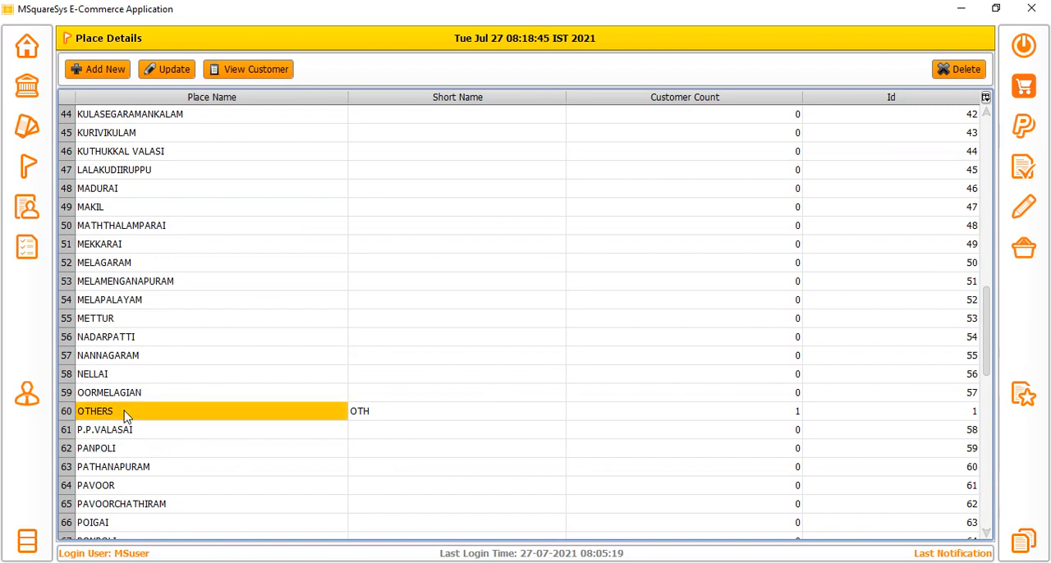
click(256, 69)
click(71, 149)
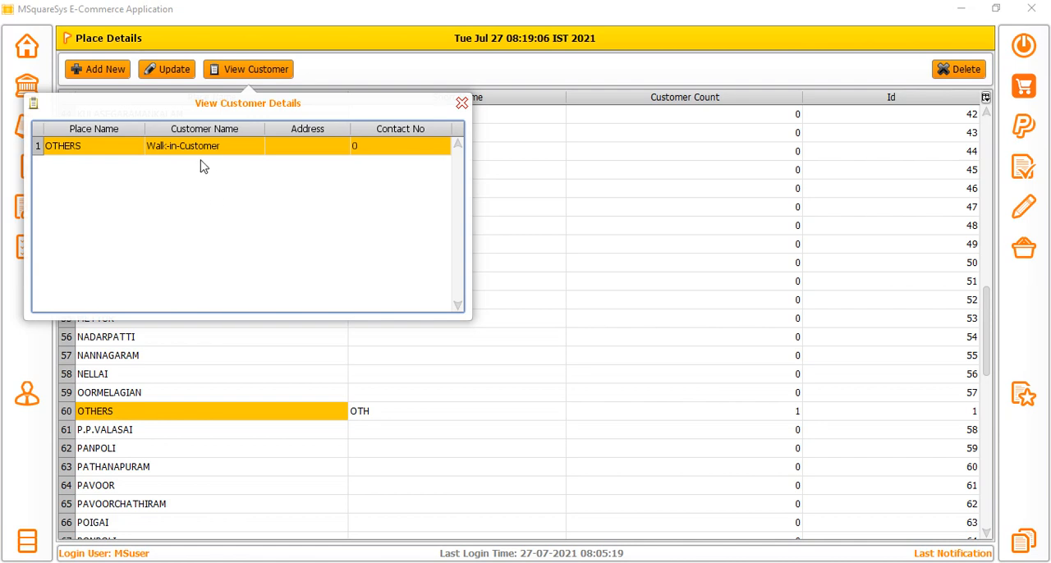
click(461, 105)
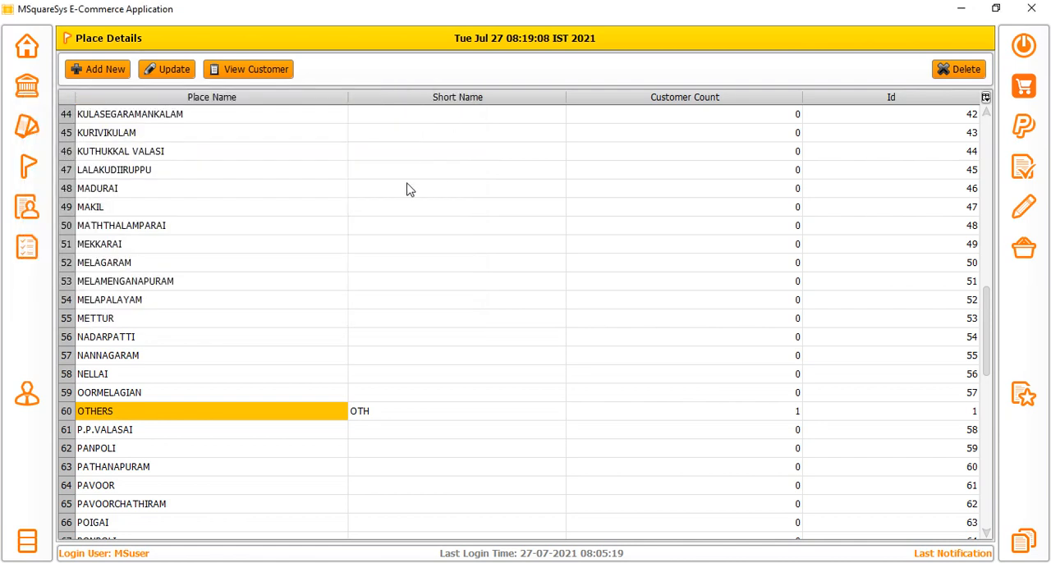
Open the customer details and review the listed customers across their columns.
click(37, 213)
drag(118, 116, 715, 156)
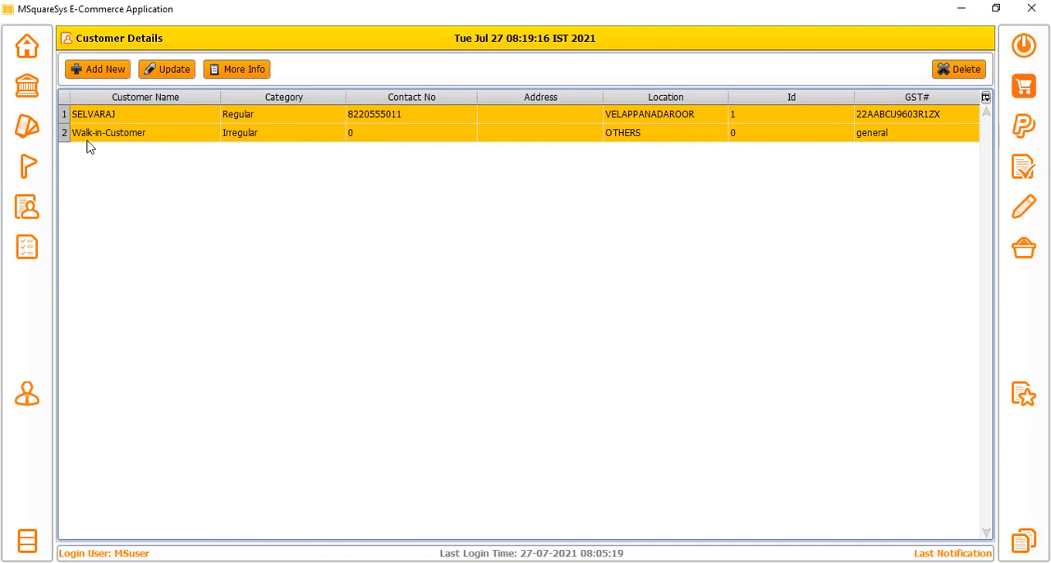
Open the sales cart and filter its products by the company Aasirvaad.
click(29, 254)
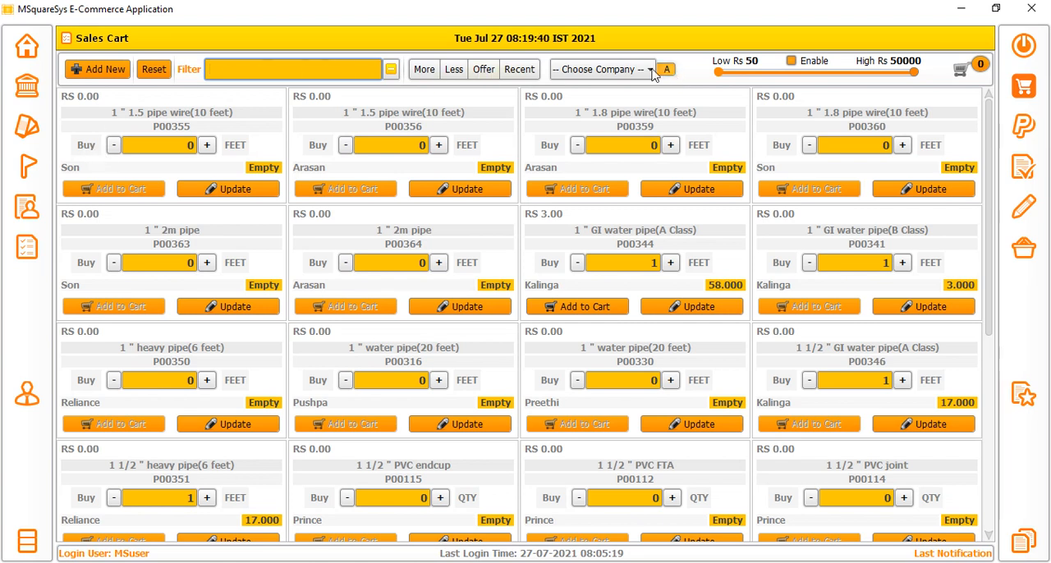
click(580, 70)
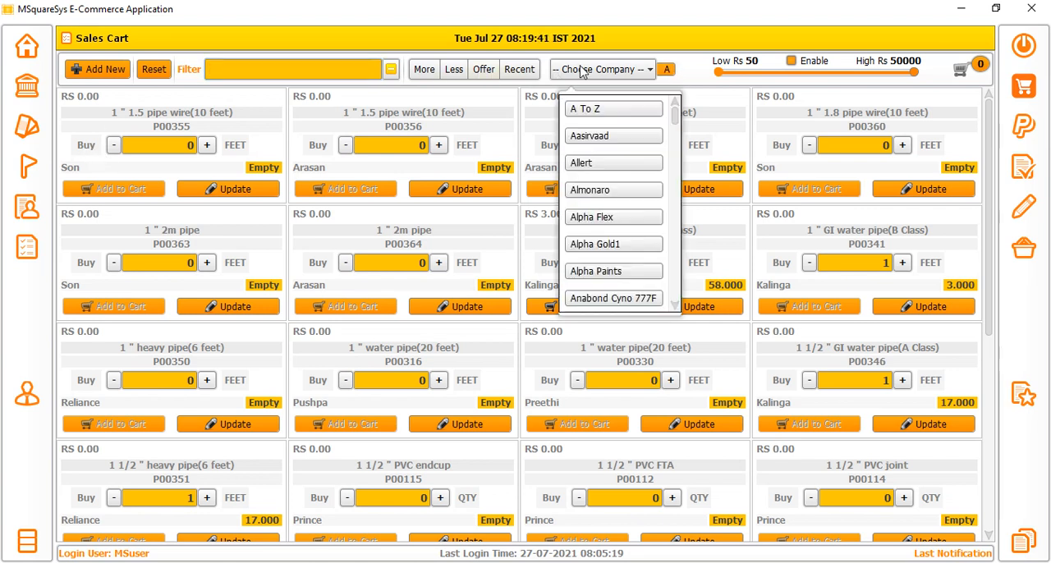
click(605, 142)
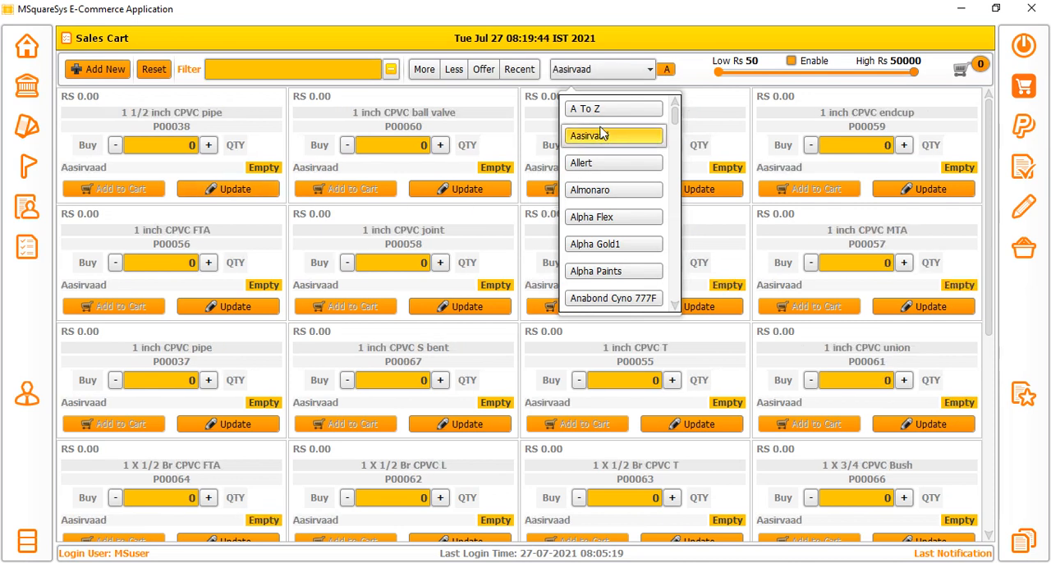
click(435, 102)
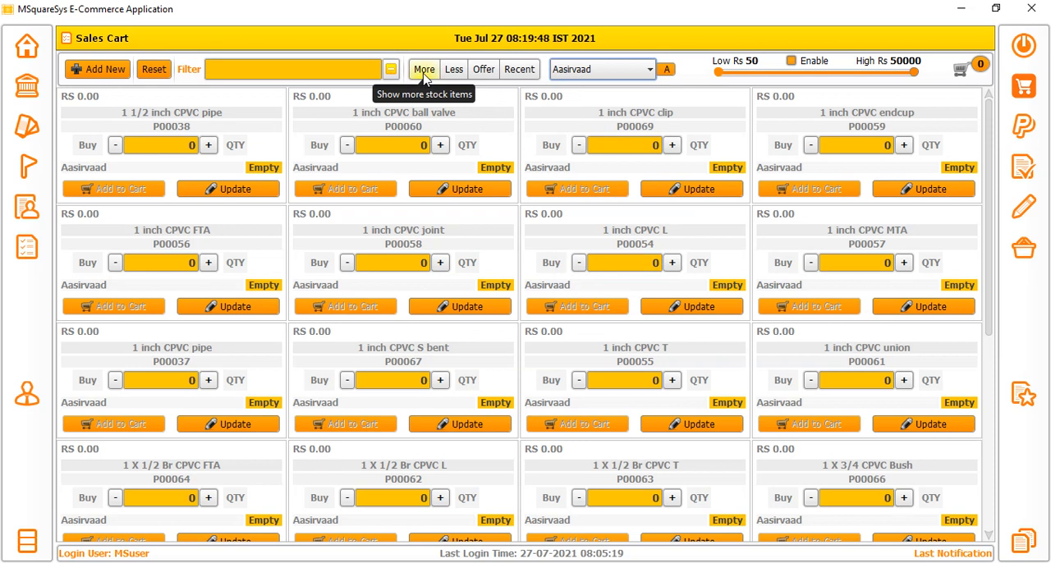
Show the Aasirvaad products by more stock and by less stock, and view the 1 1/2 inch CPVC pipe's update form without changing it.
click(424, 72)
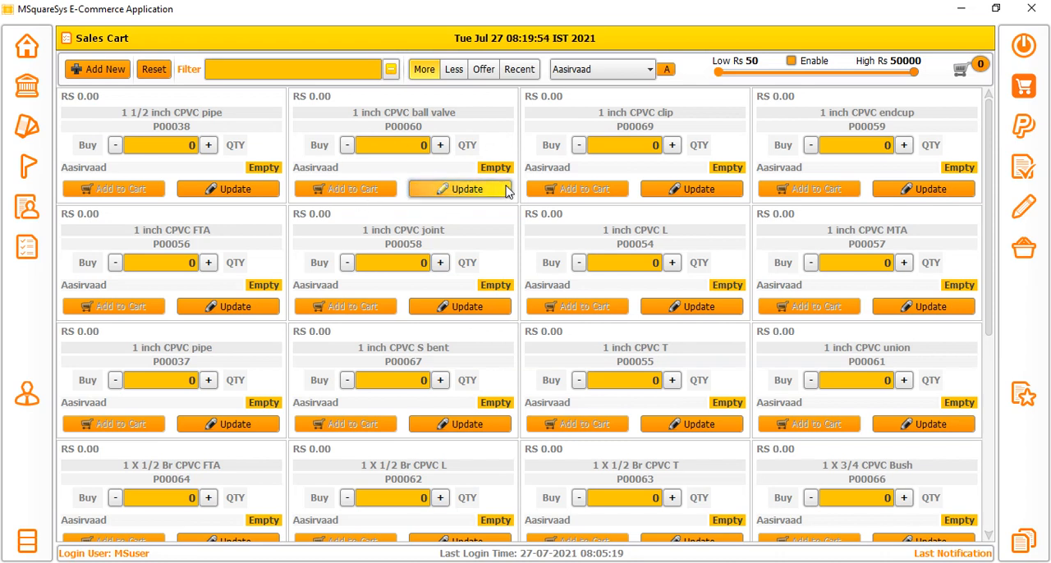
click(455, 72)
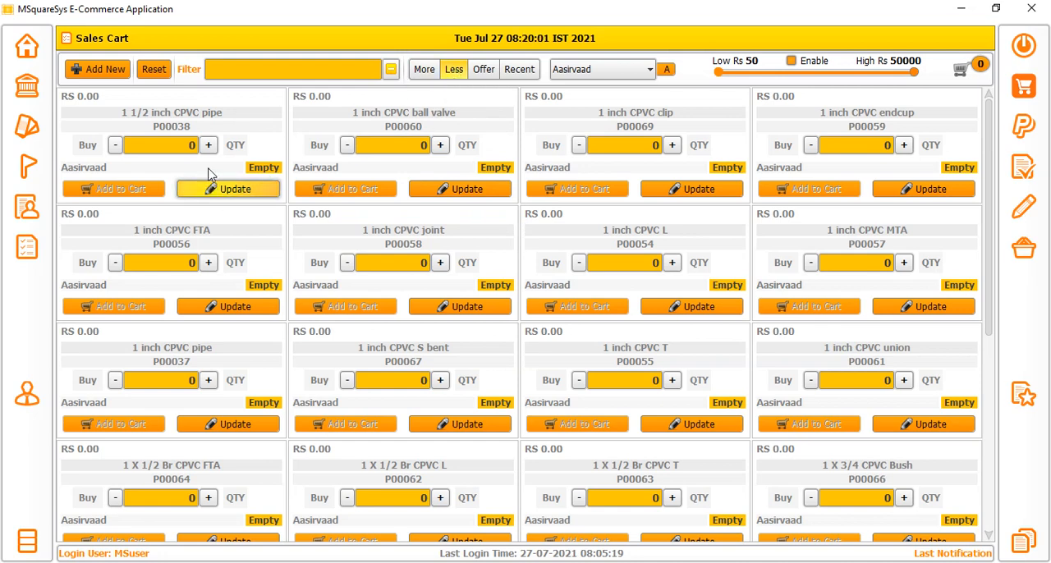
click(217, 193)
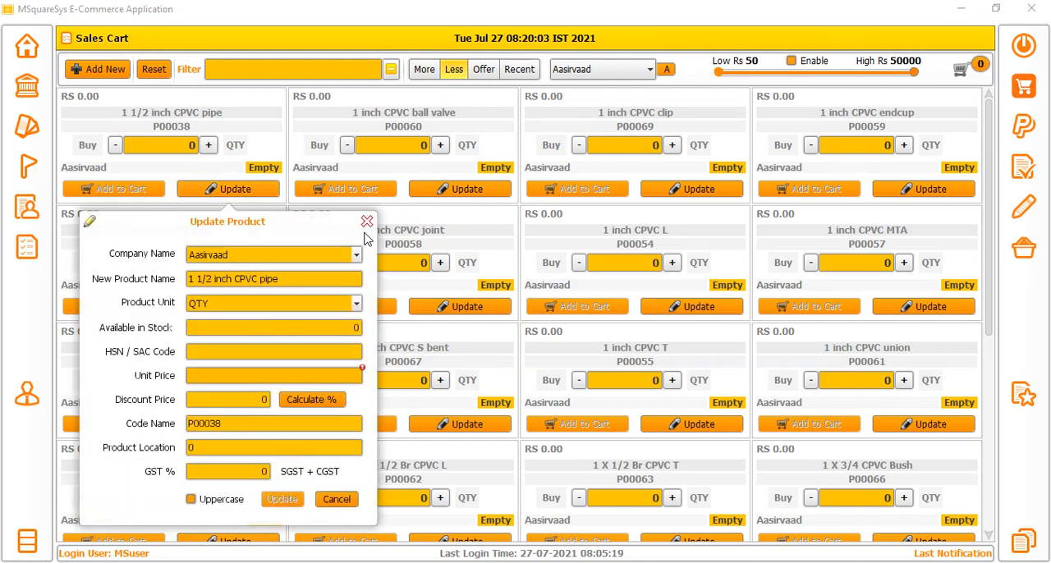
click(367, 223)
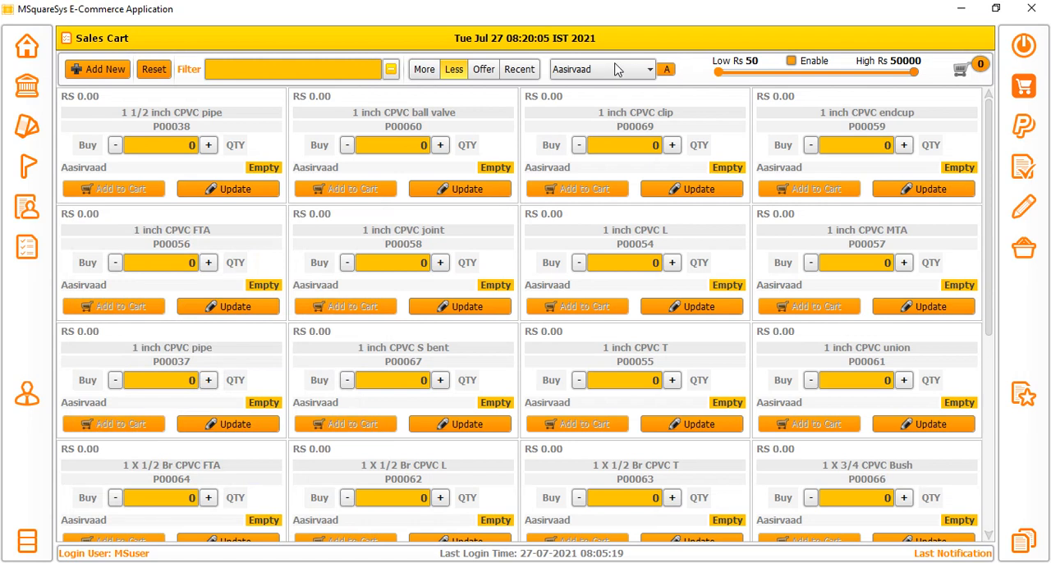
Clear the Aasirvaad company filter so that products of all companies are listed.
click(617, 70)
click(612, 138)
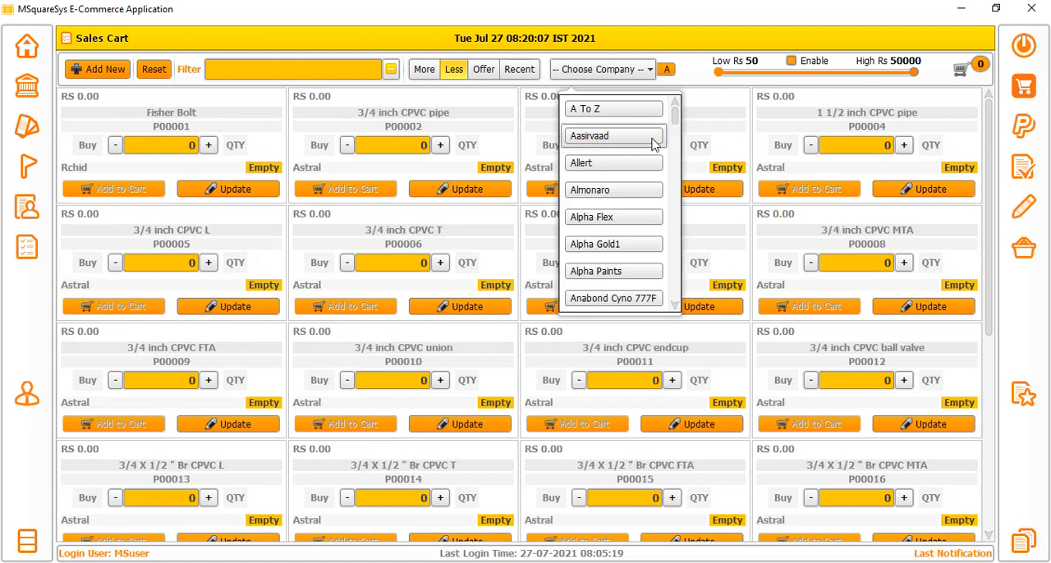
click(480, 102)
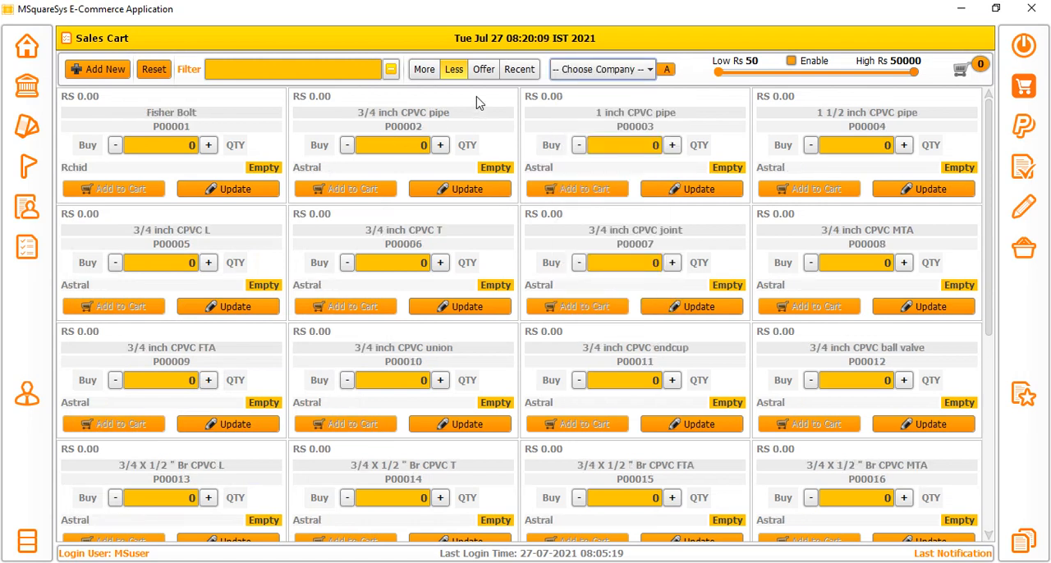
Show the products of all companies by more stock, less stock and offers, ending with the recent items.
click(433, 71)
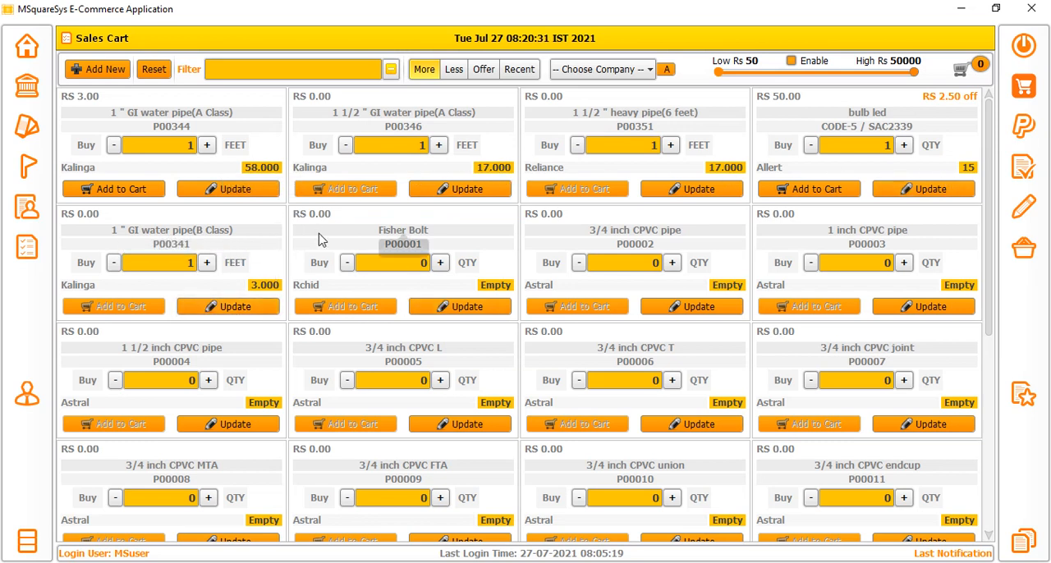
click(454, 71)
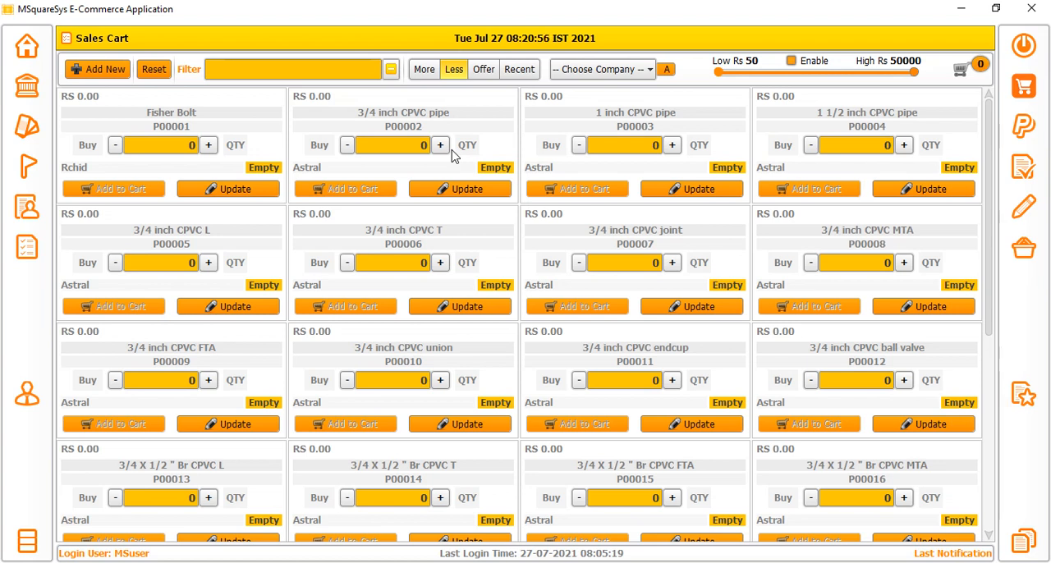
click(484, 69)
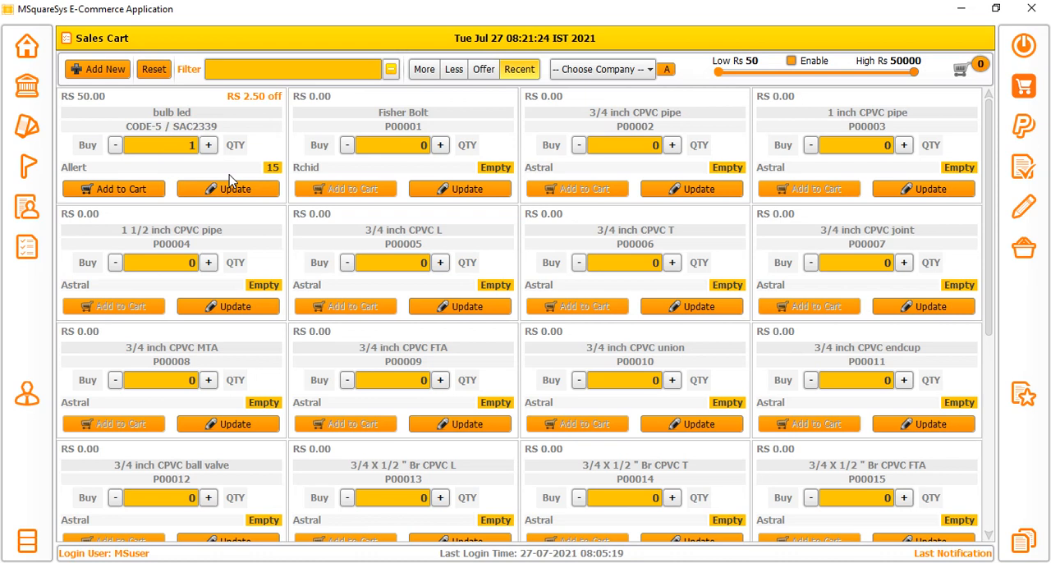
Enable the price range filter and set its maximum price to 1000.
click(791, 60)
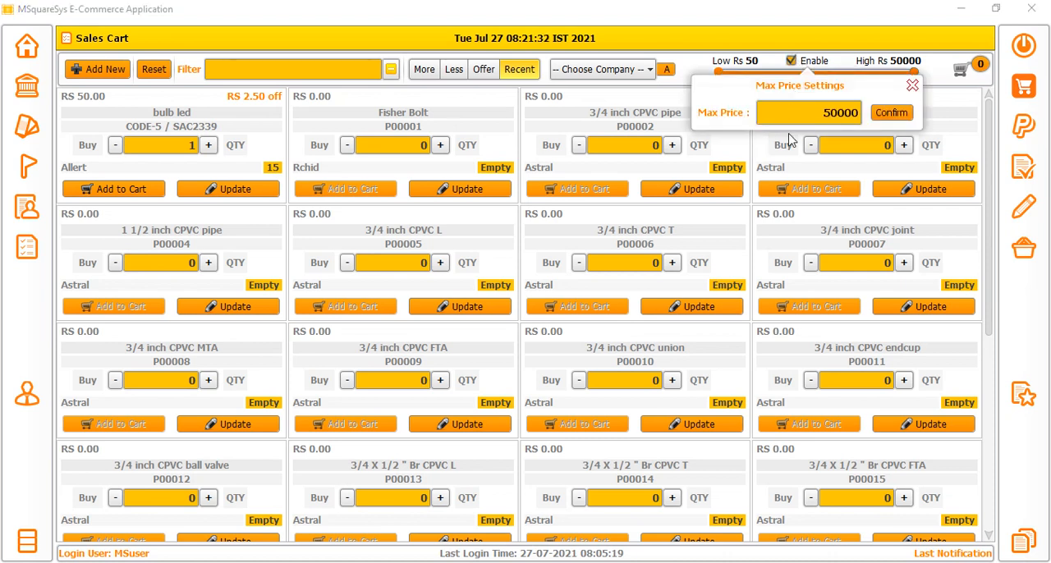
click(809, 117)
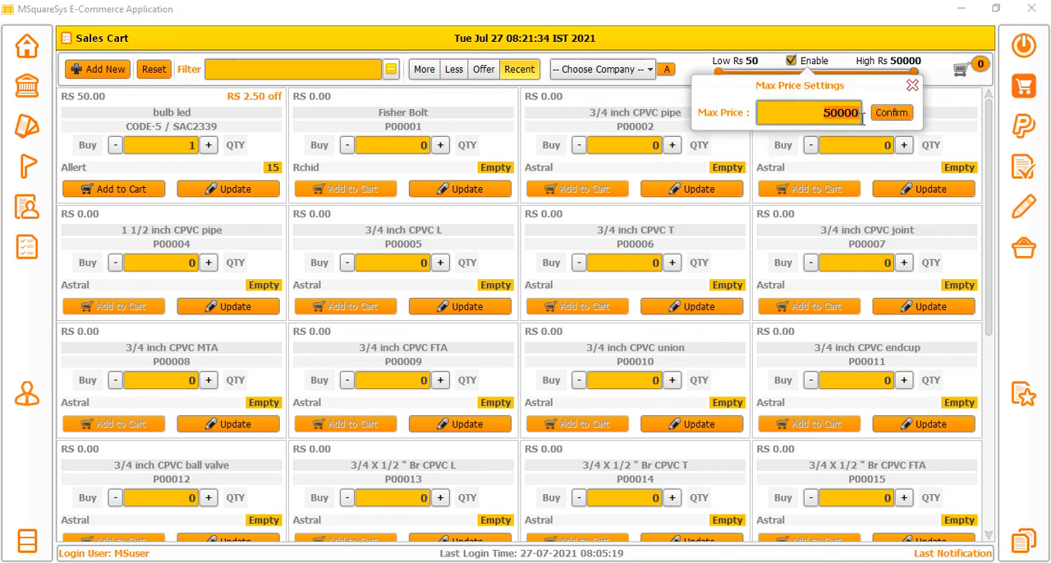
drag(862, 117, 760, 155)
text(1000)
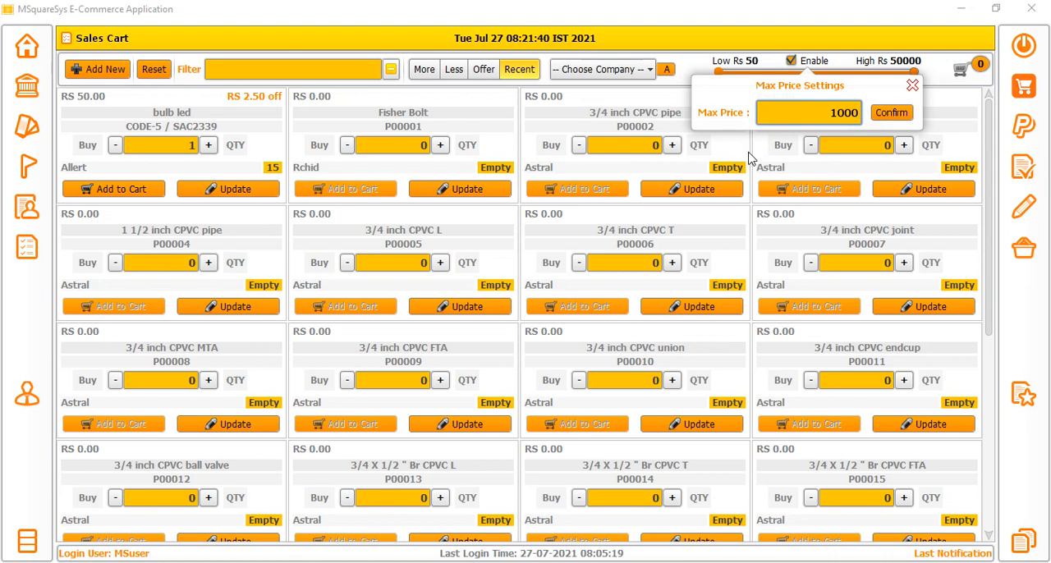
click(885, 115)
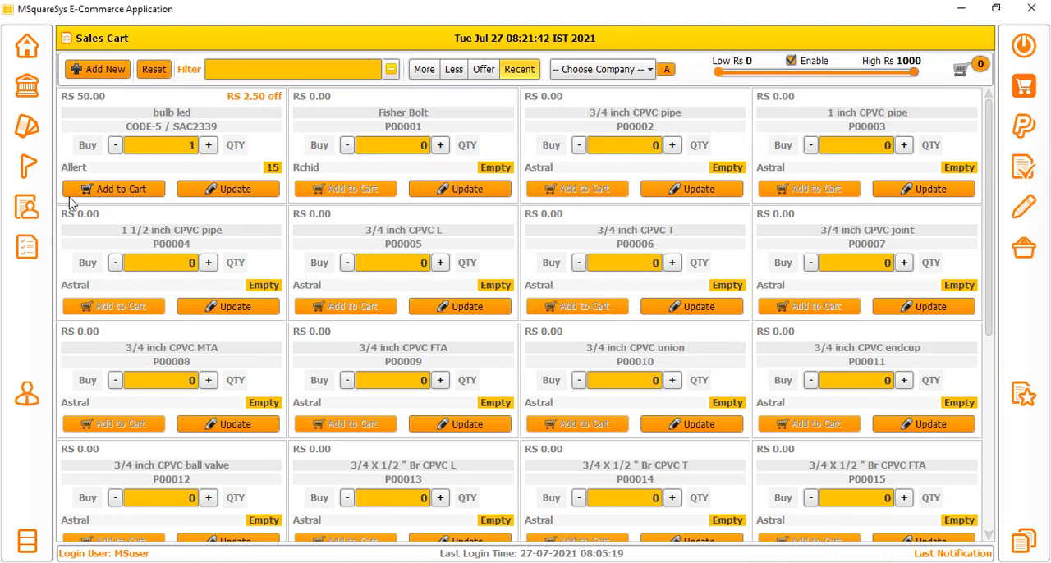
Lower the price range's high limit to Rs 91 and add one bulb led to the cart.
drag(911, 73, 731, 95)
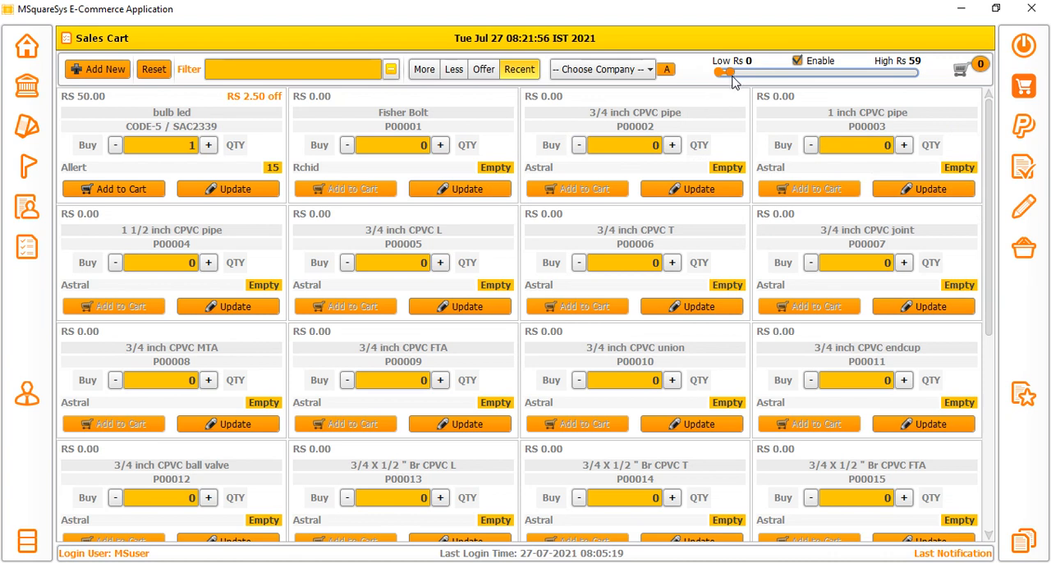
drag(725, 76, 759, 77)
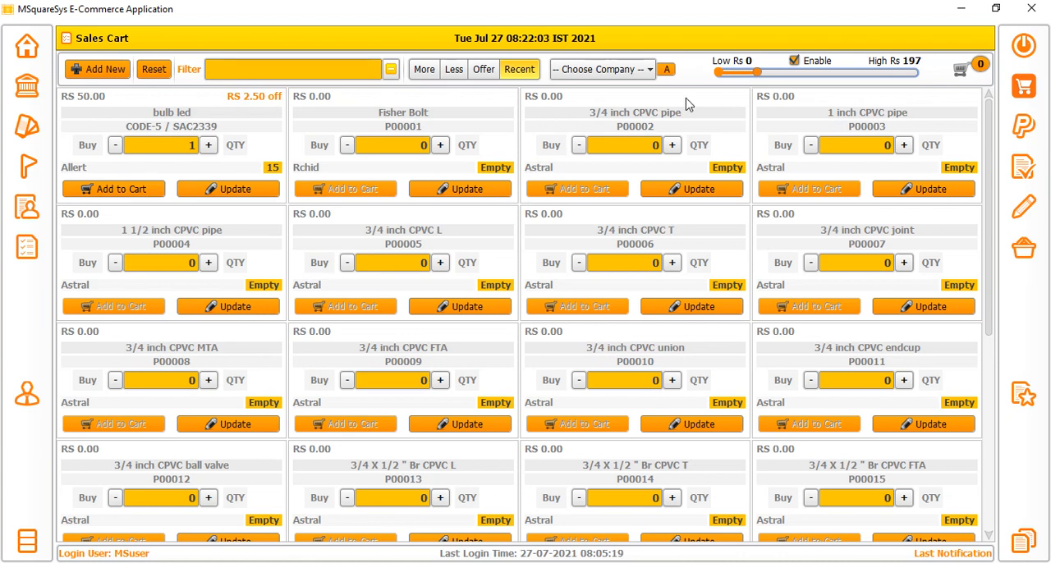
click(460, 189)
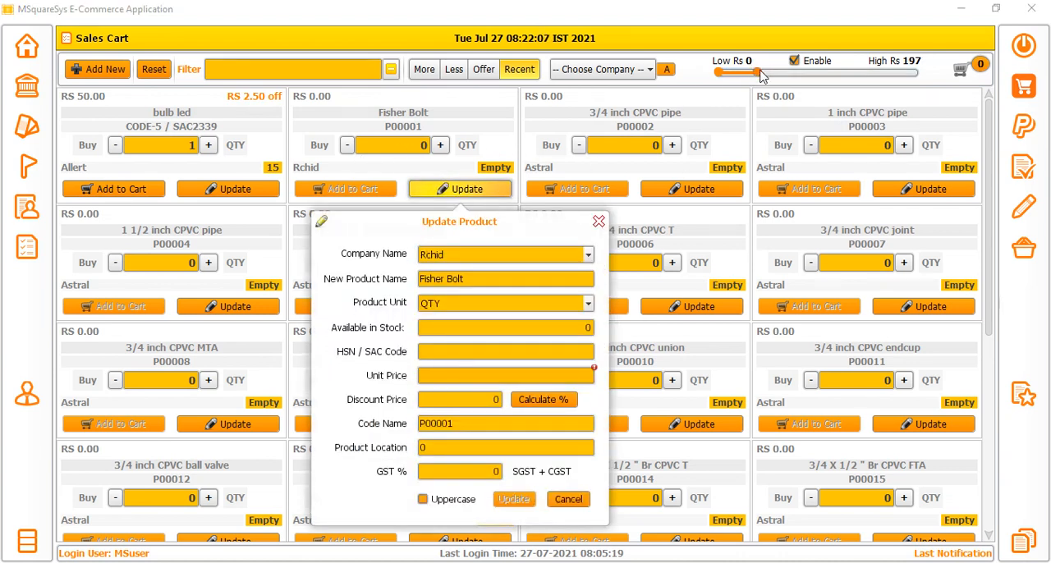
drag(760, 75, 742, 76)
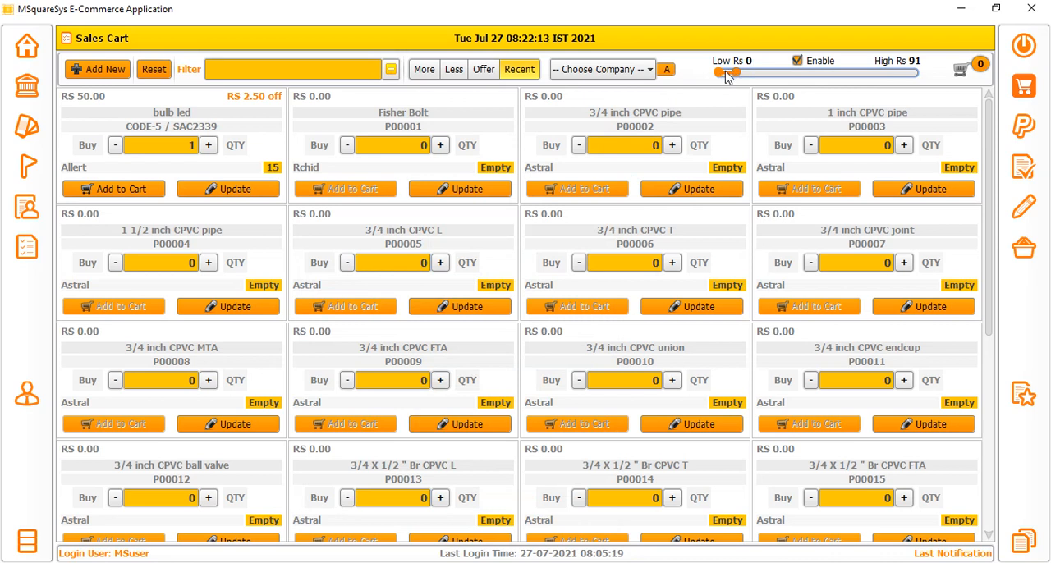
mouse_move(726, 75)
mouse_down()
mouse_move(735, 77)
mouse_move(719, 77)
mouse_up()
click(115, 194)
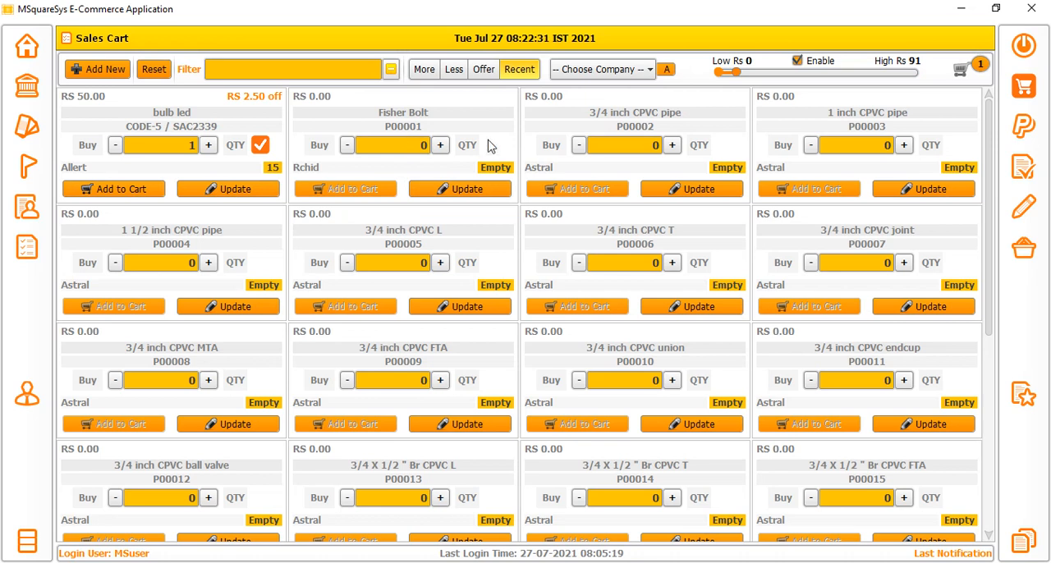
Update Fisher Bolt with 12 in stock, HSN / SAC code 3432, unit price 345 and discount price 5.
click(464, 190)
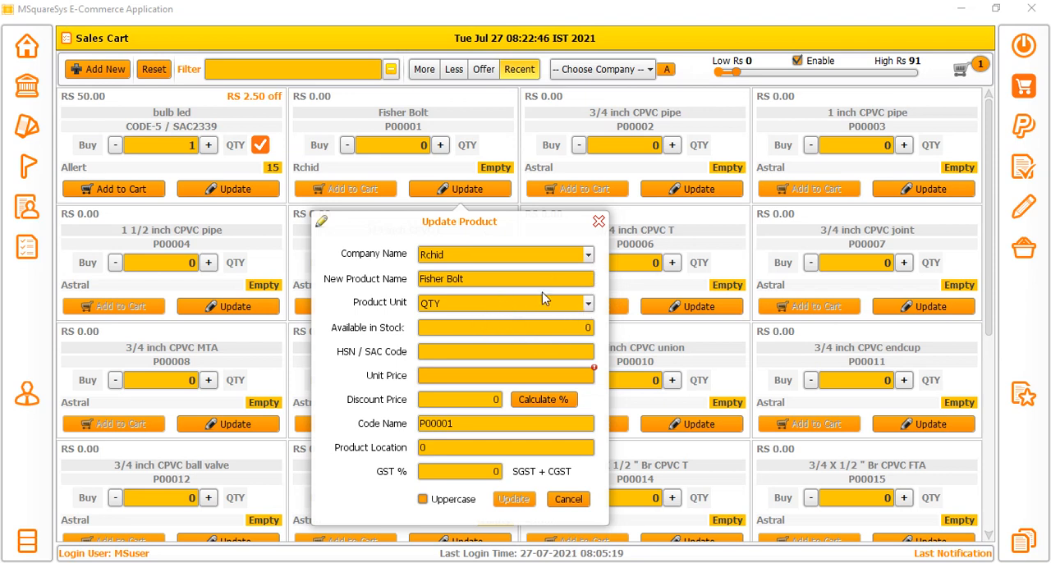
click(470, 333)
text(12)
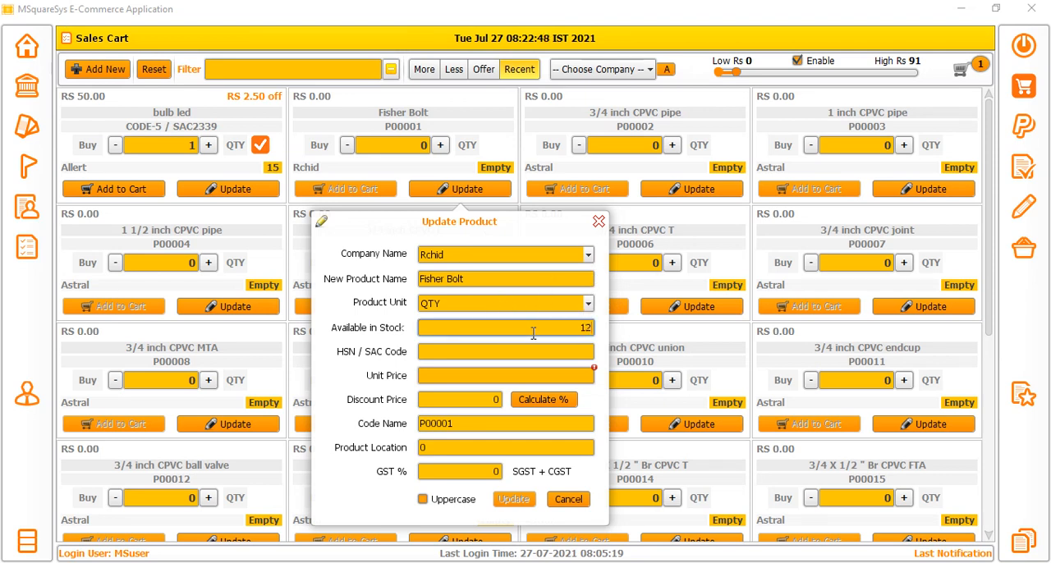
click(546, 351)
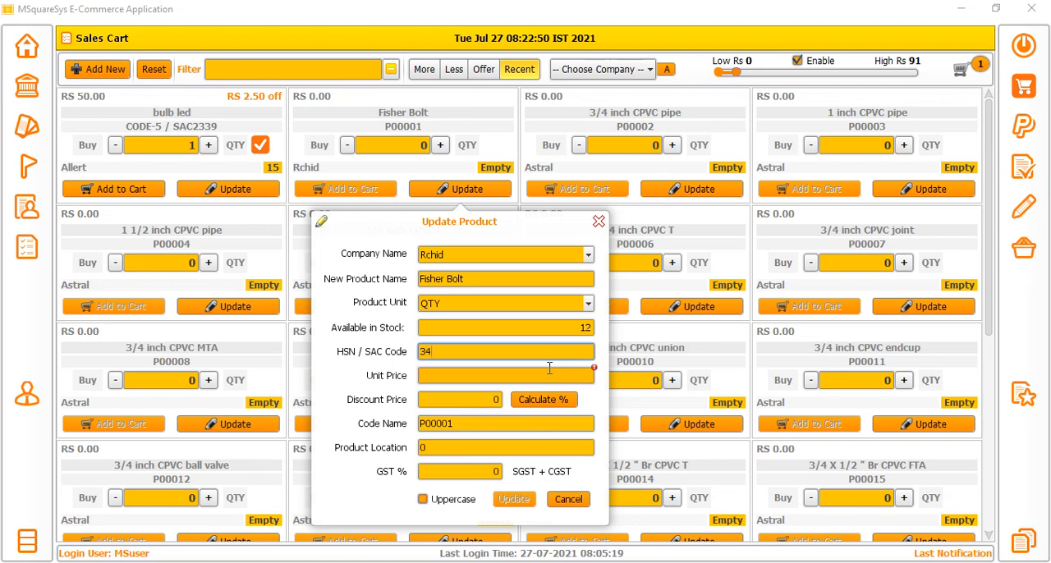
click(524, 372)
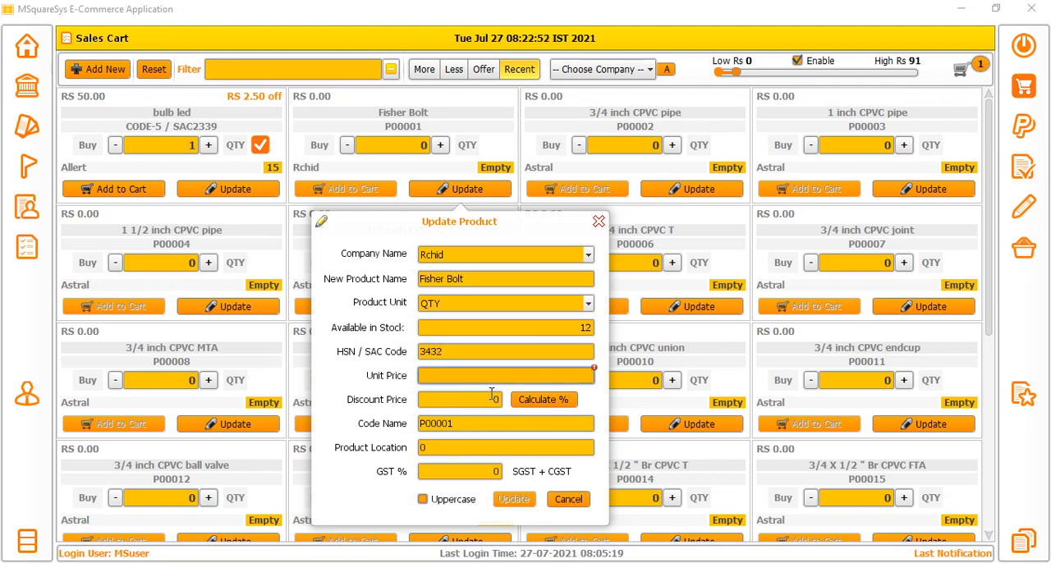
text(345)
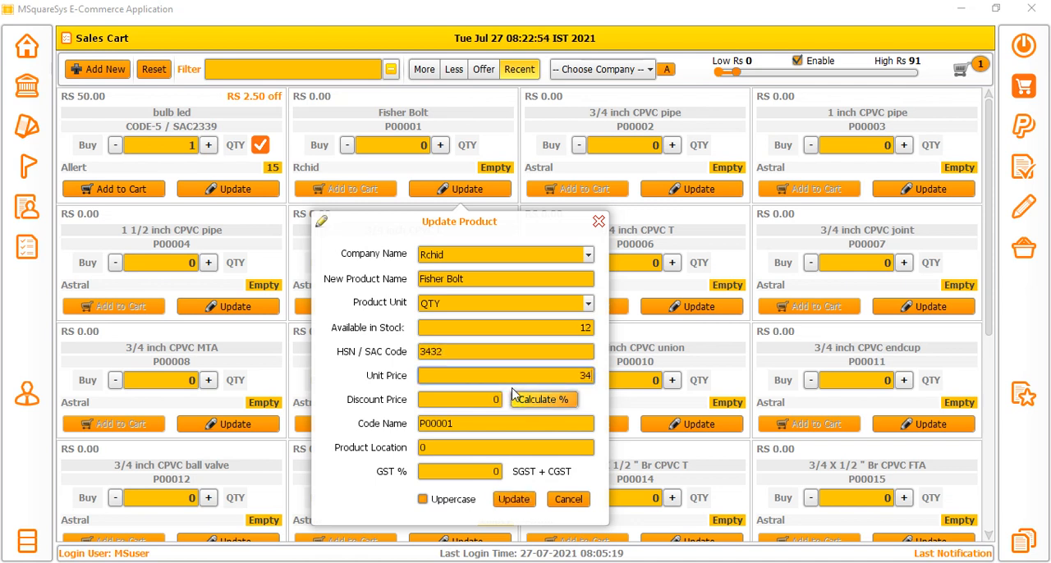
click(496, 399)
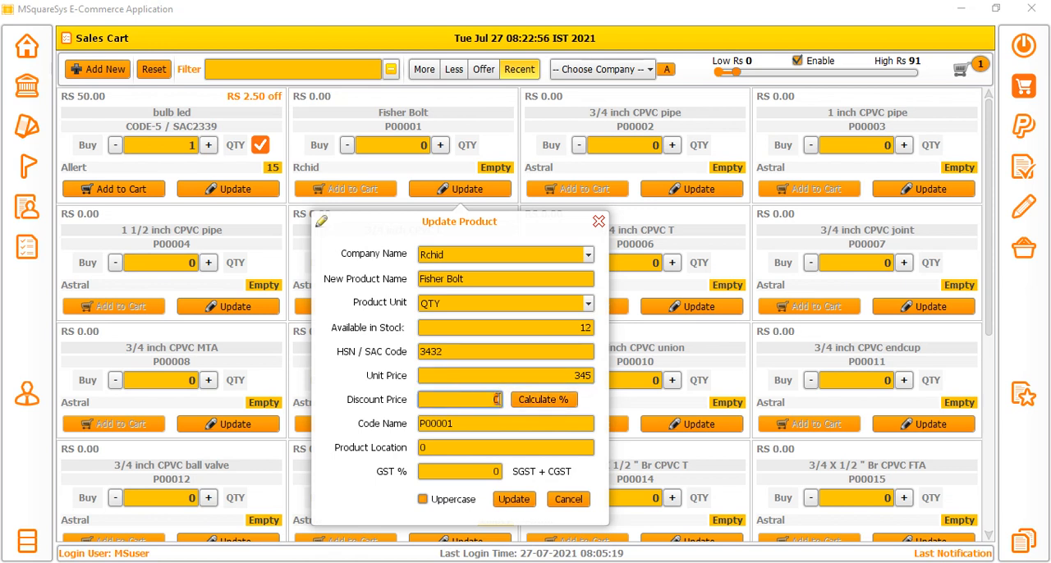
click(513, 500)
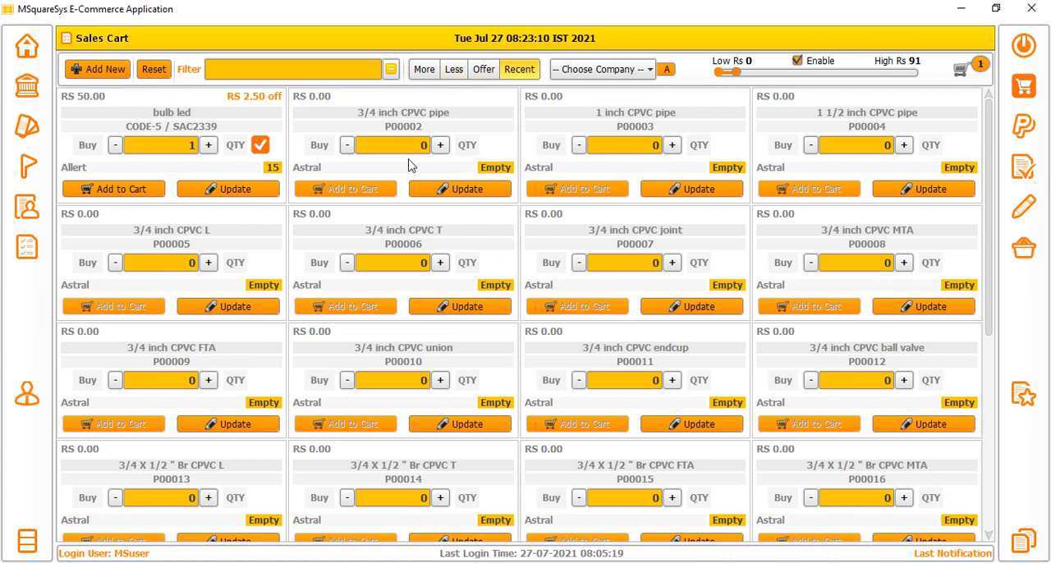
Update the 3/4 inch CPVC pipe with 234 in stock, HSN / SAC code SFAS, unit price 345 and discount price 10.
click(456, 190)
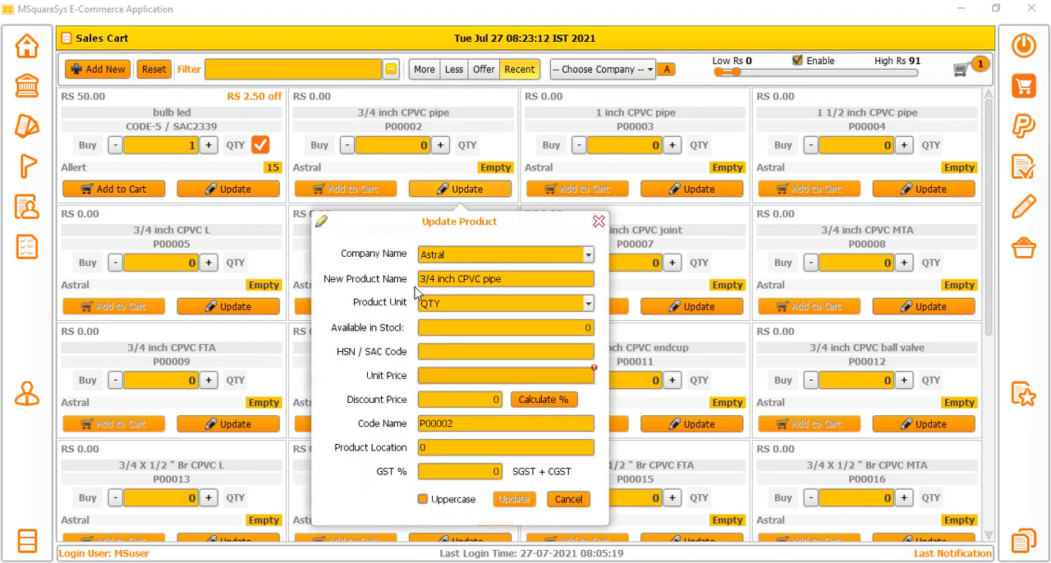
click(490, 328)
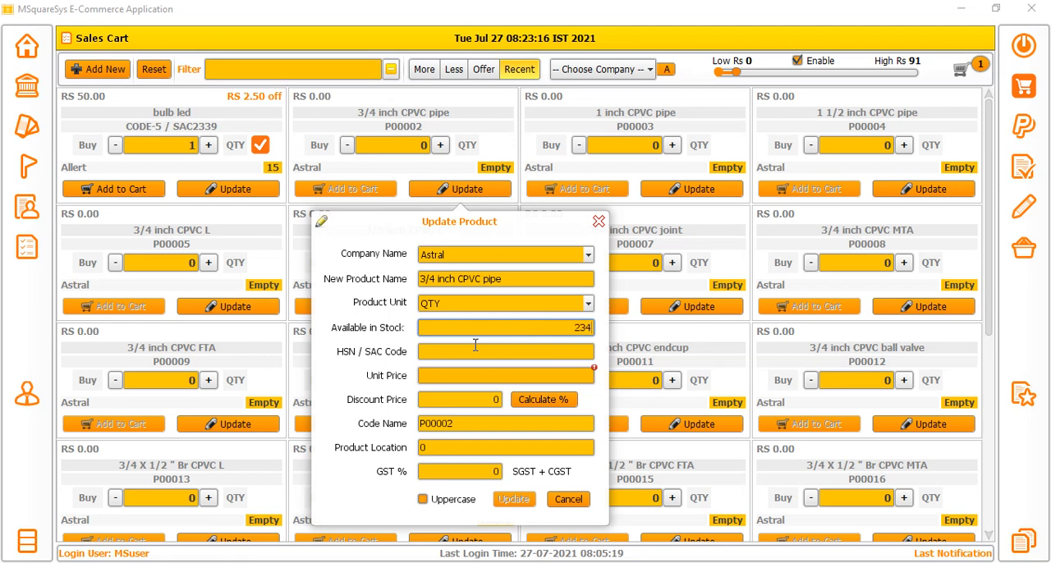
key(Tab)
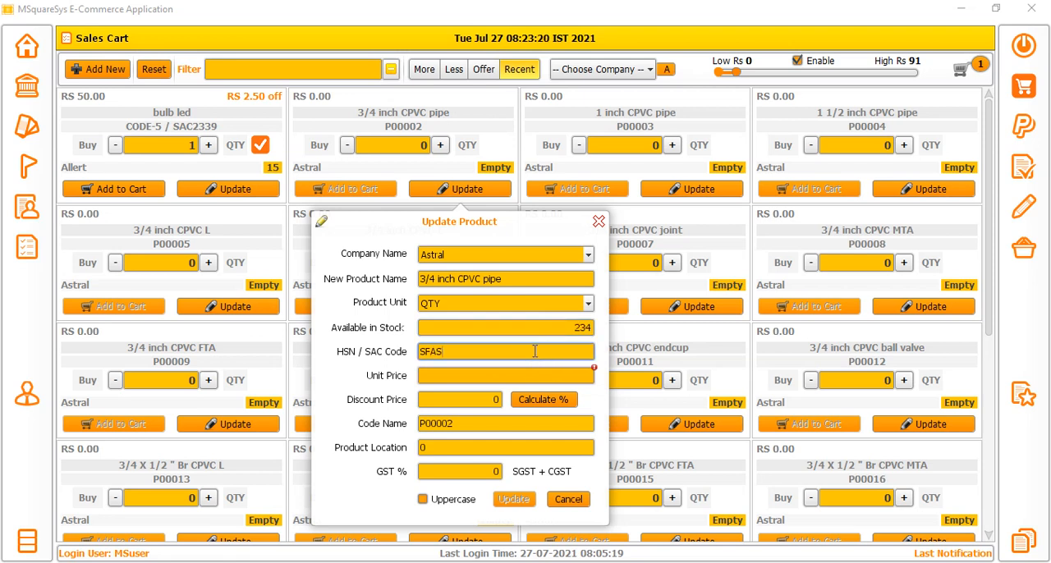
click(558, 375)
text(345)
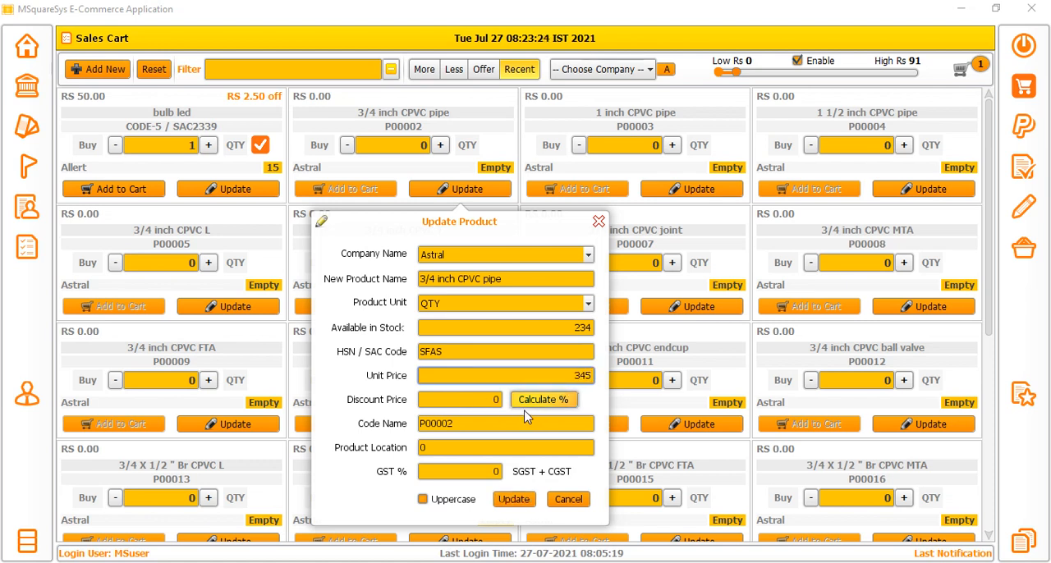
click(483, 402)
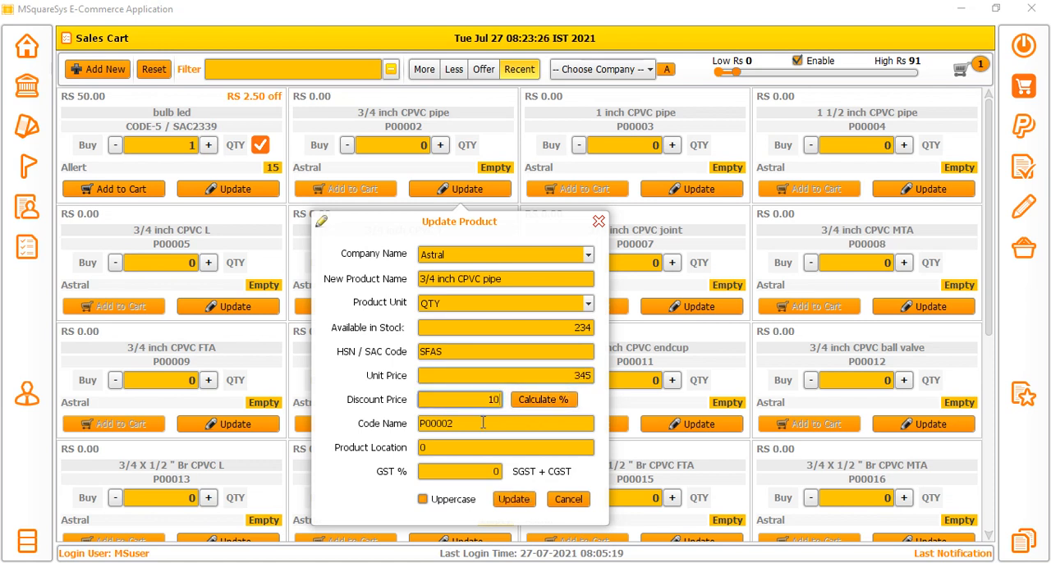
click(514, 499)
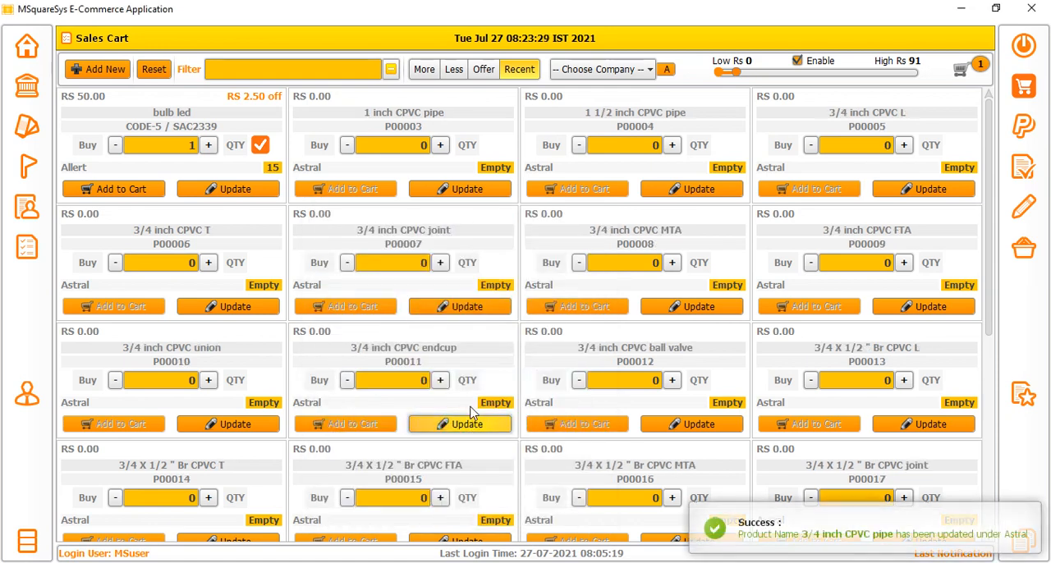
List the products by more stock and then by offer, and raise the price range's high limit to Rs 634.
click(423, 71)
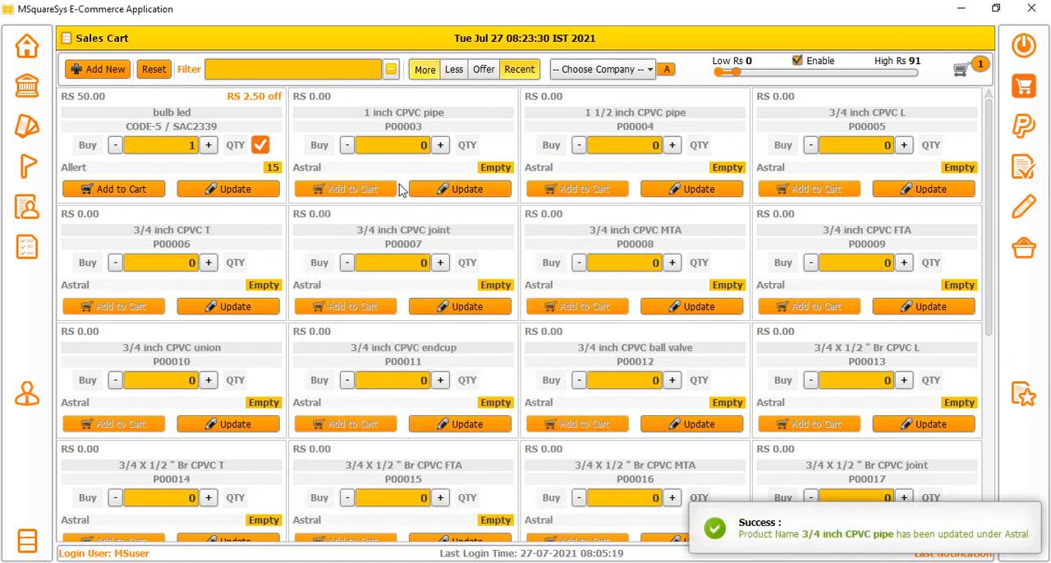
click(483, 70)
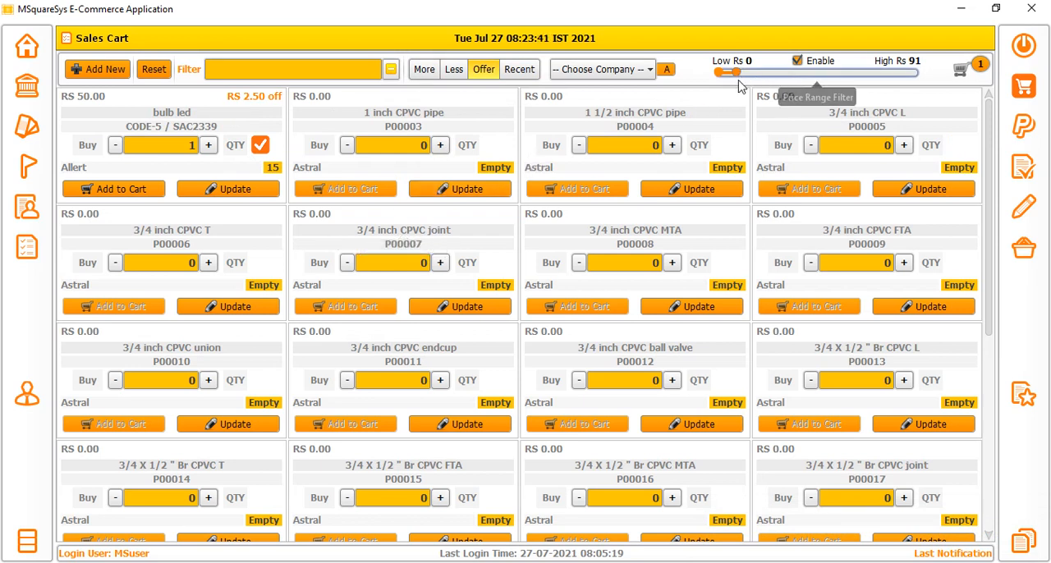
drag(739, 75, 830, 76)
click(844, 73)
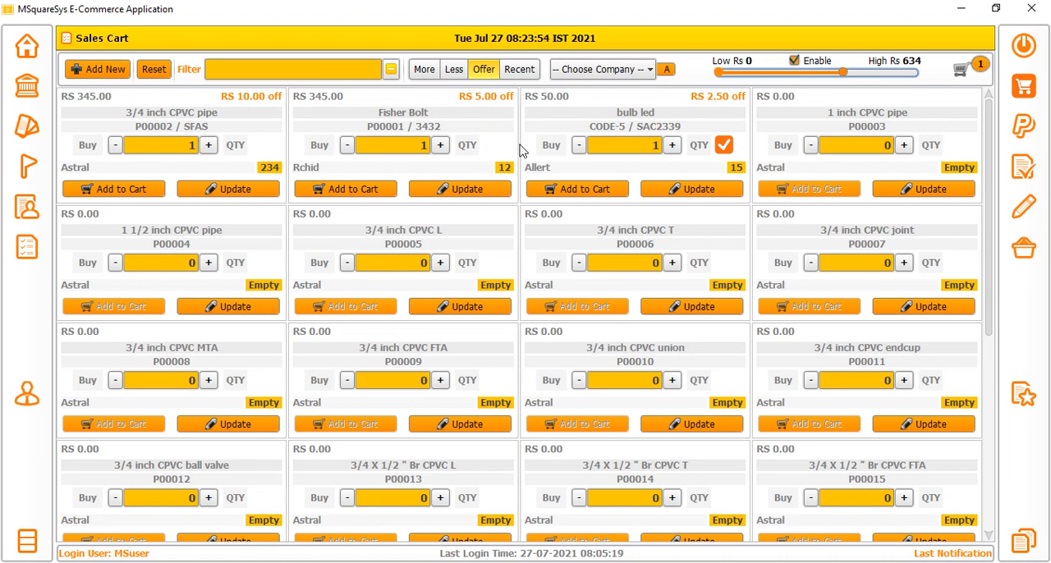
Check Fisher Bolt's product details without changing them, and put four of it in the cart.
click(457, 191)
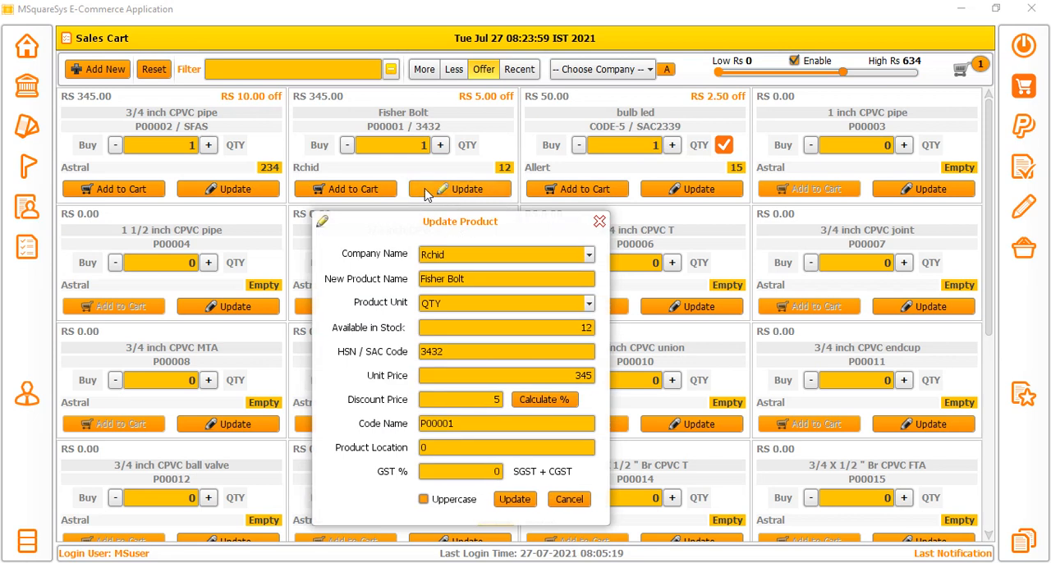
click(599, 222)
click(349, 191)
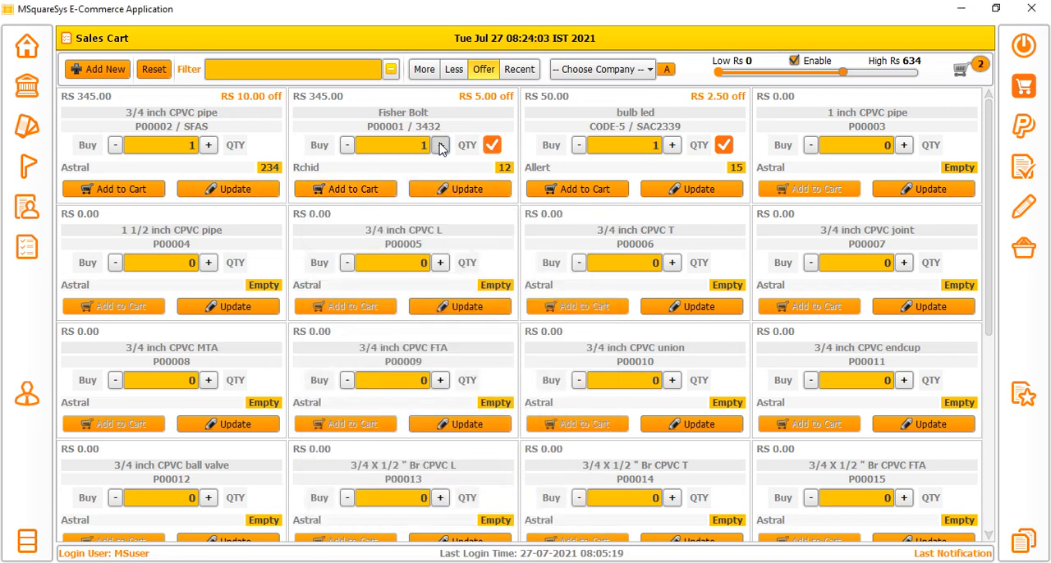
click(440, 145)
click(440, 145)
click(440, 146)
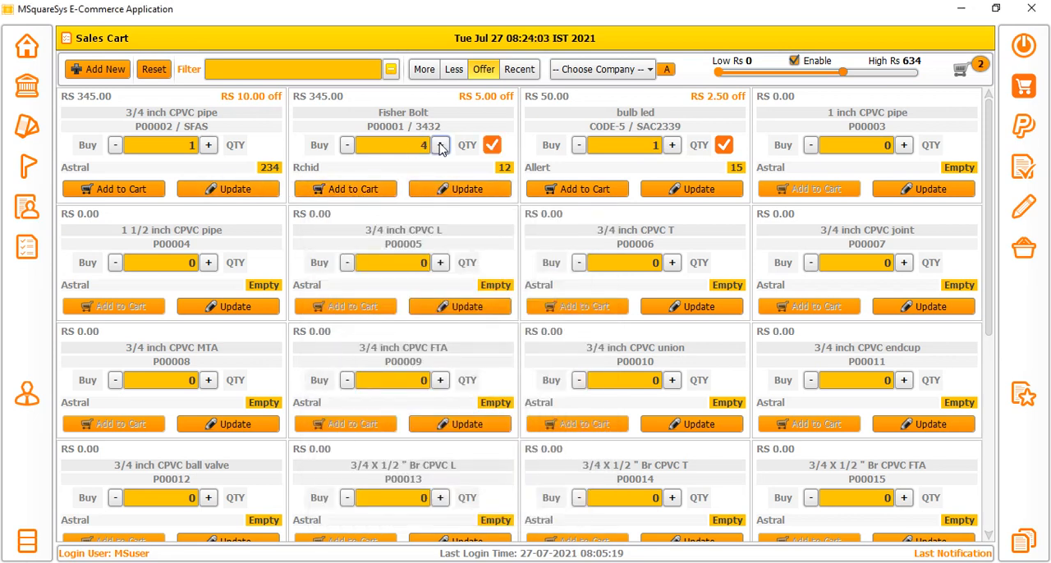
Add the 3/4 inch CPVC pipe to the cart with a quantity of 9.
click(135, 190)
click(134, 190)
click(134, 190)
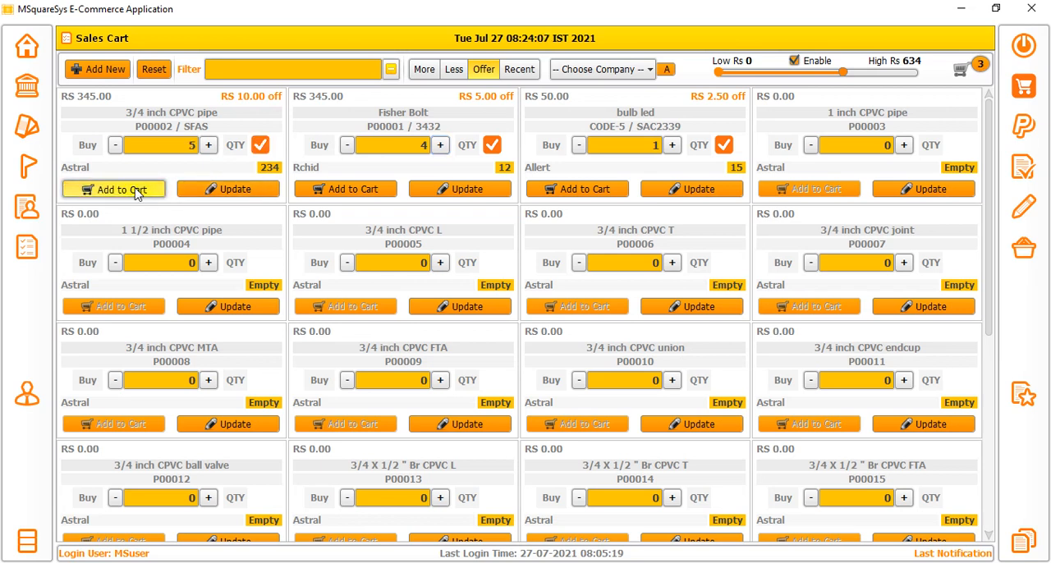
click(133, 192)
click(133, 192)
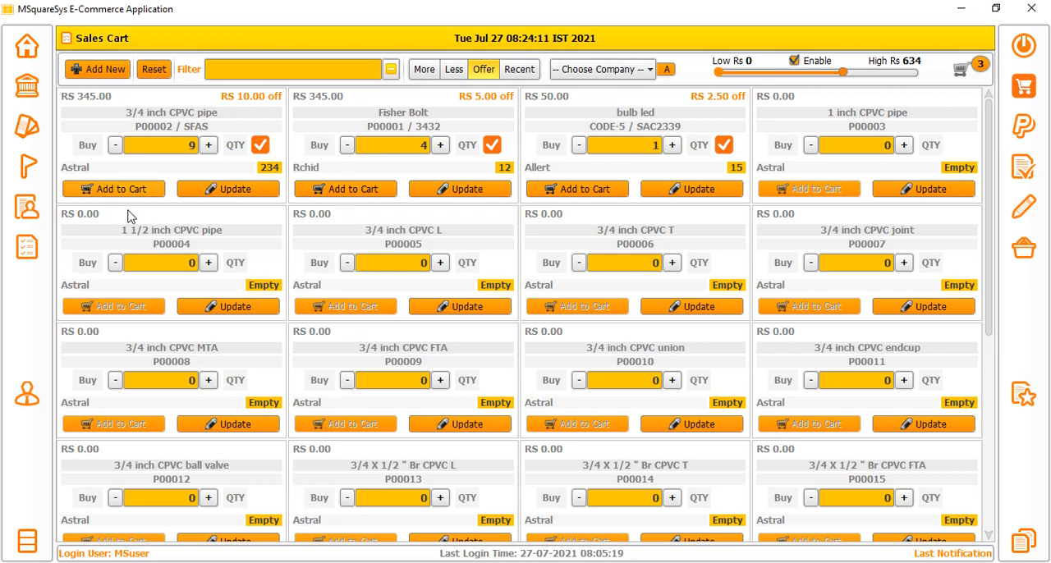
Review the price details of each cart item and the cart total, and proceed to purchase.
click(975, 67)
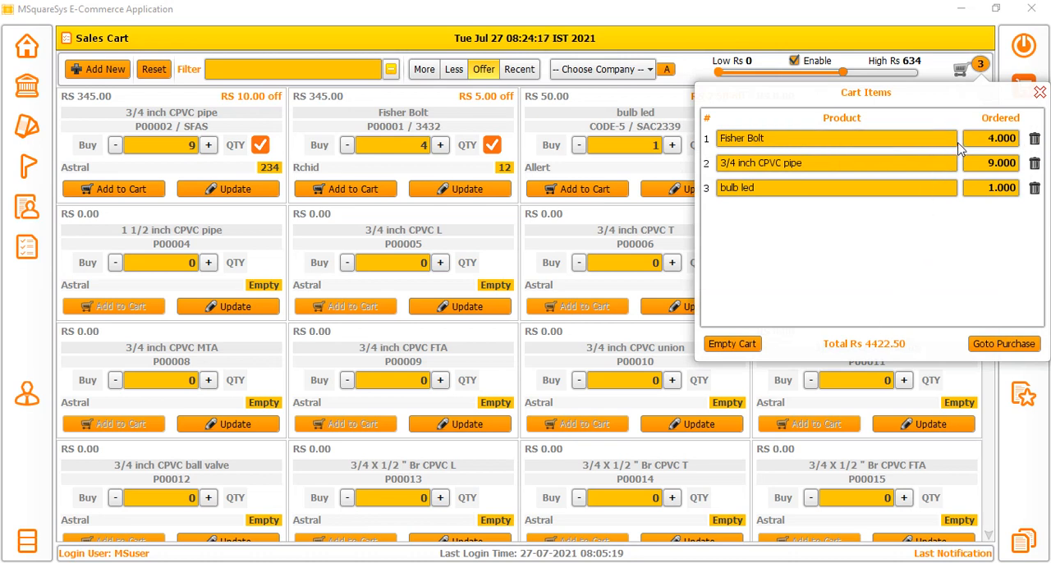
mouse_move(933, 146)
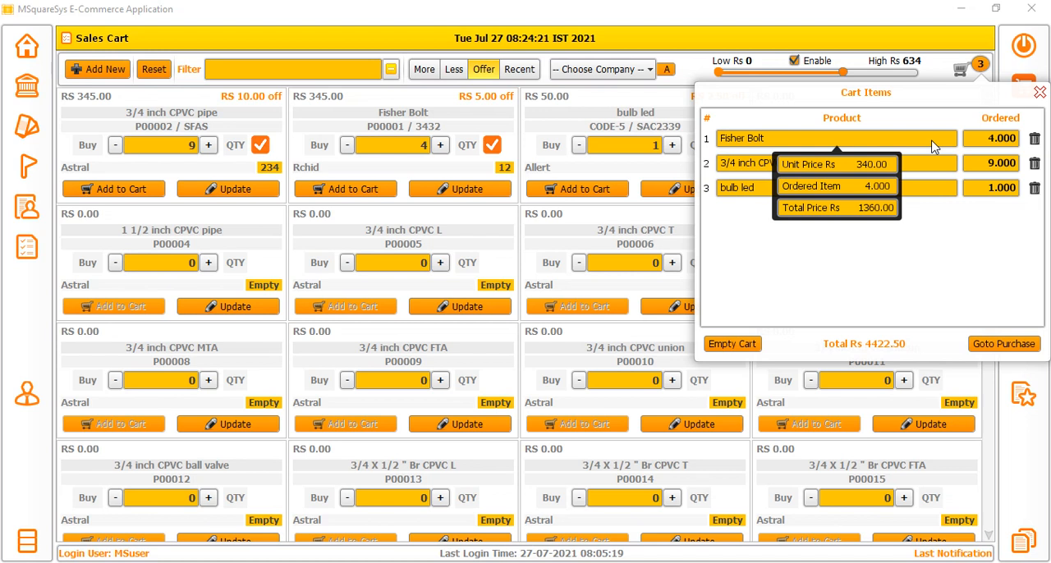
mouse_move(926, 170)
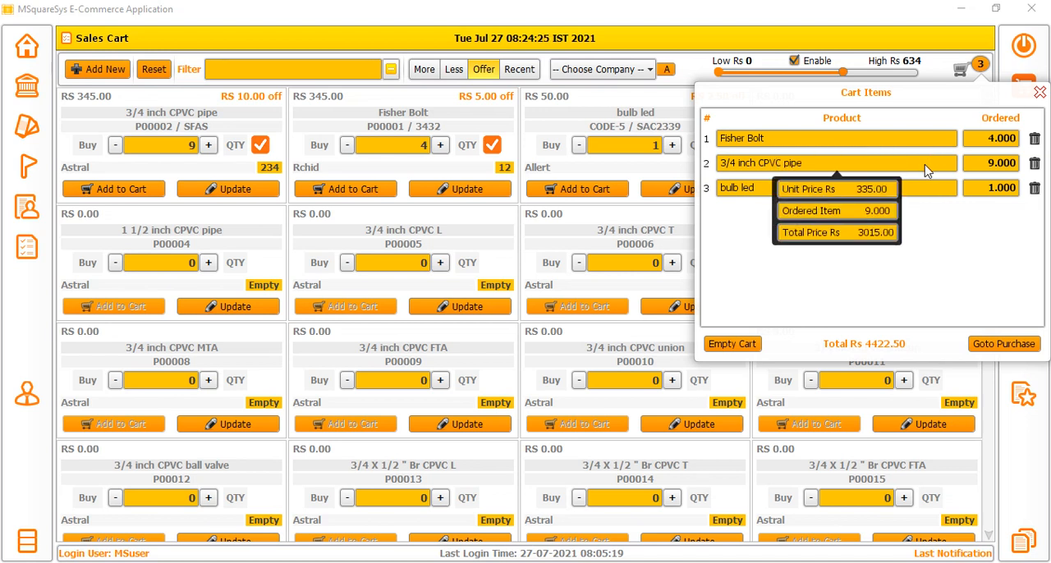
mouse_move(914, 191)
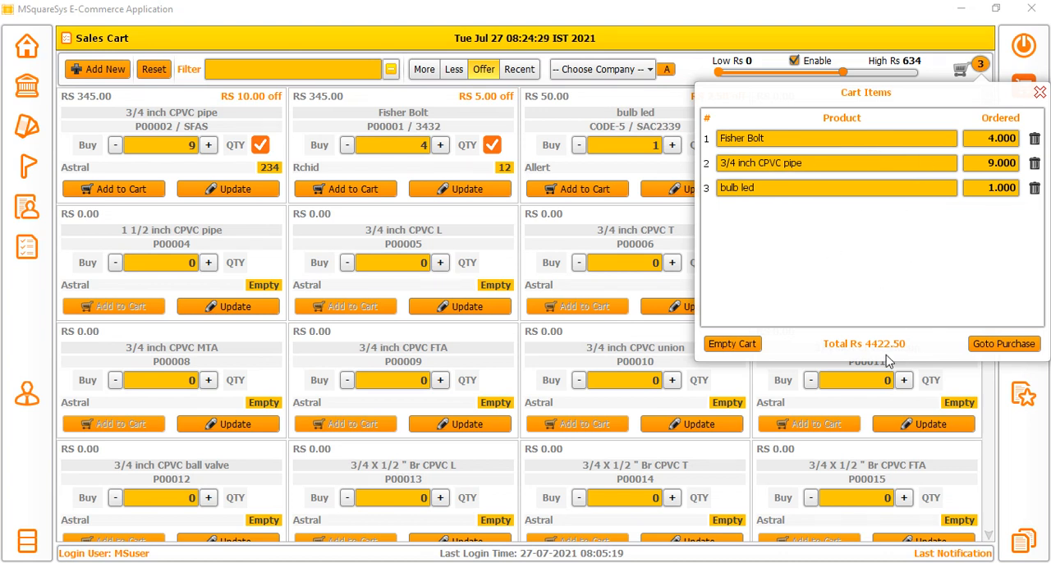
mouse_move(885, 348)
click(1018, 344)
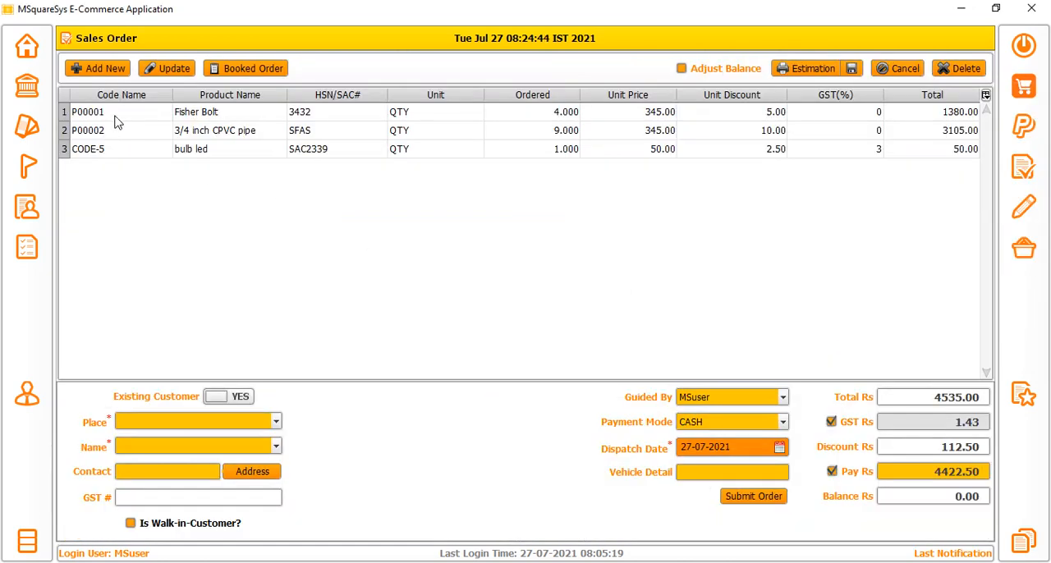
Examine all the product lines of the sales order and the users available under Guided By.
drag(115, 115, 920, 159)
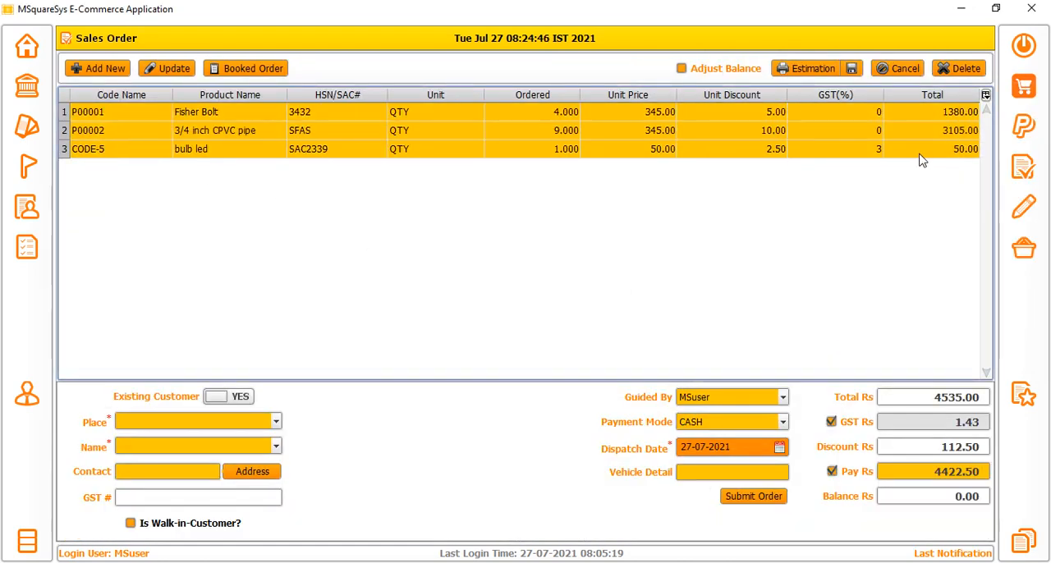
click(714, 404)
click(714, 404)
click(713, 404)
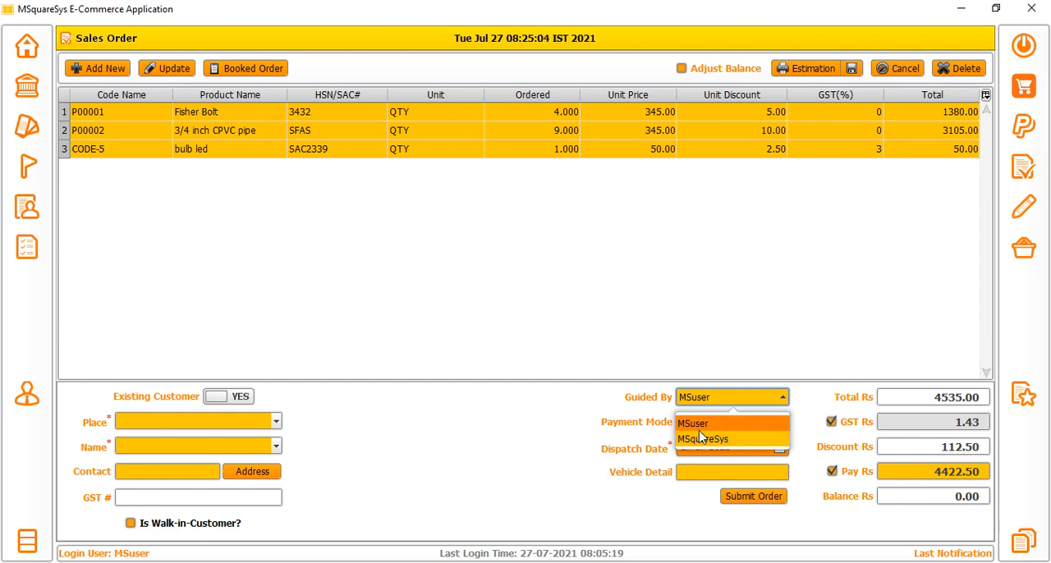
click(497, 420)
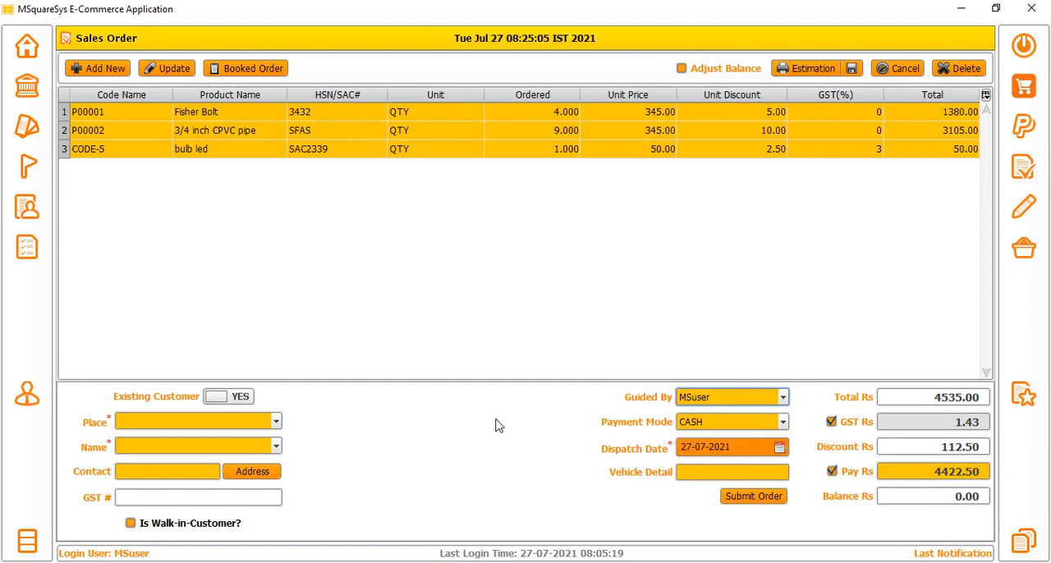
Mark the sales order as a walk-in customer's, submit it and confirm to generate the bill receipt.
click(170, 526)
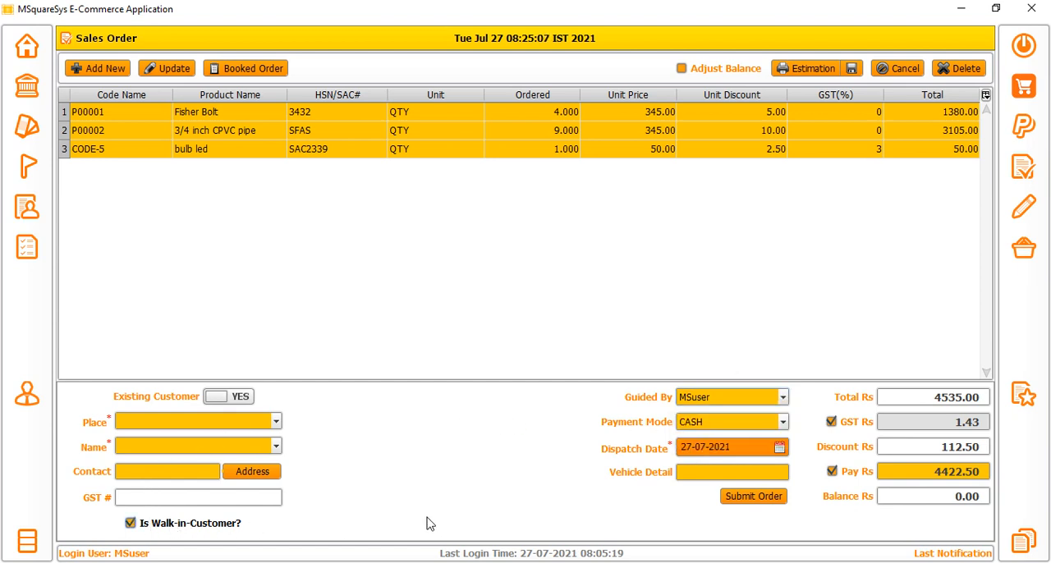
click(763, 499)
click(755, 389)
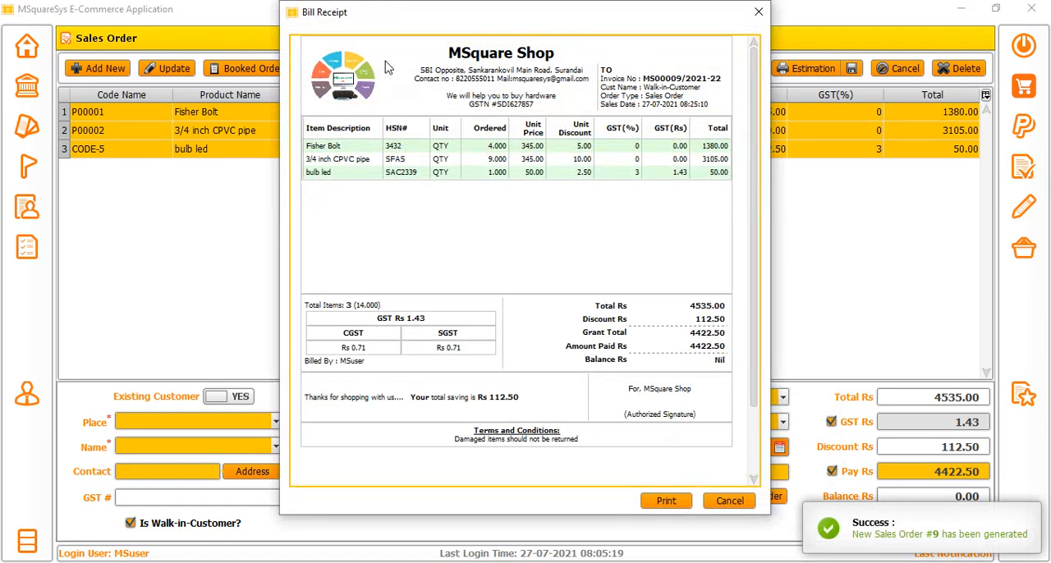
Examine the bill receipt's shop details, item lines, totals and the invoice details block.
drag(388, 67, 583, 353)
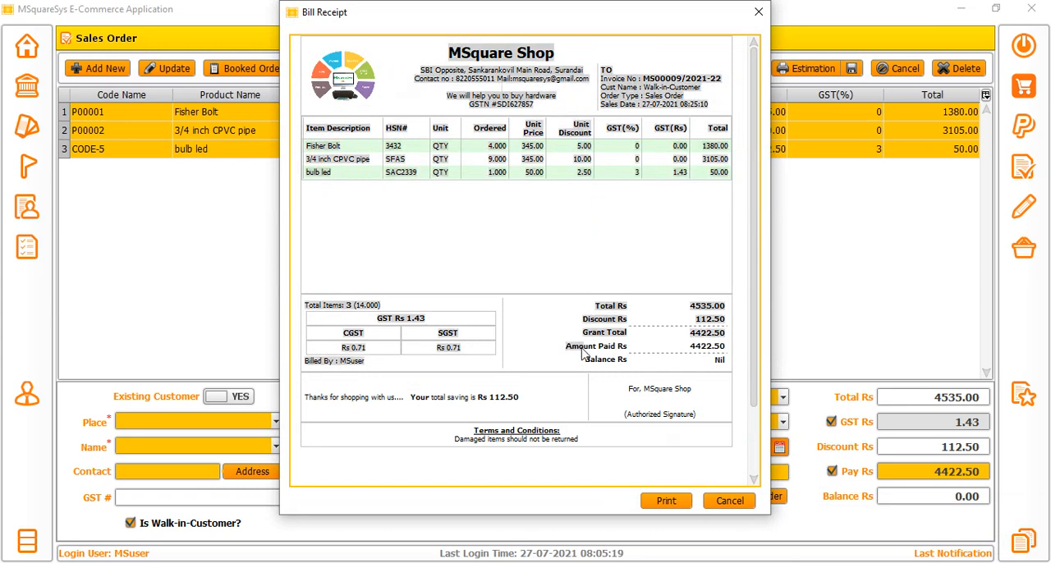
click(517, 243)
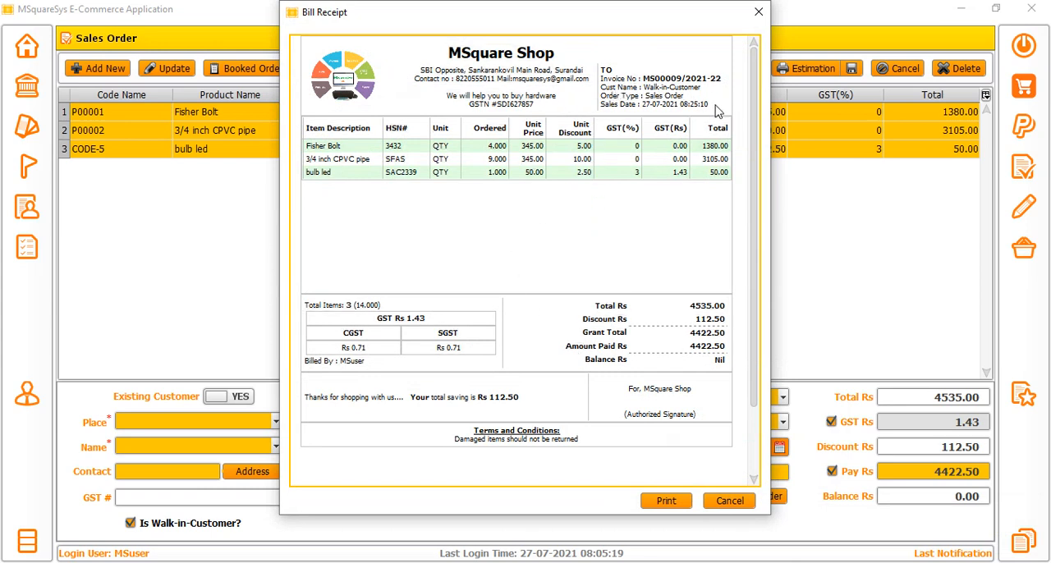
drag(717, 111, 605, 78)
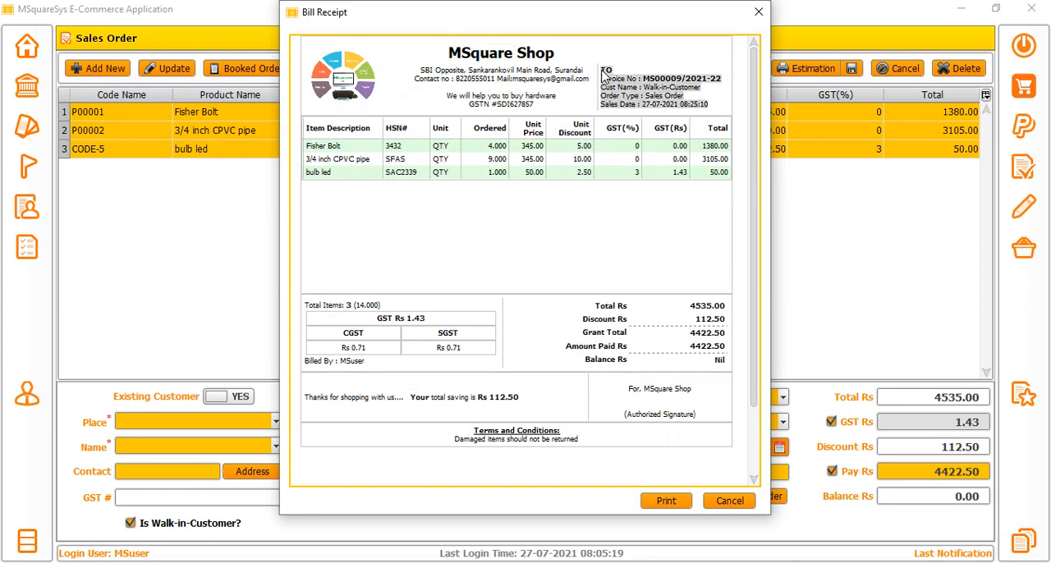
click(687, 85)
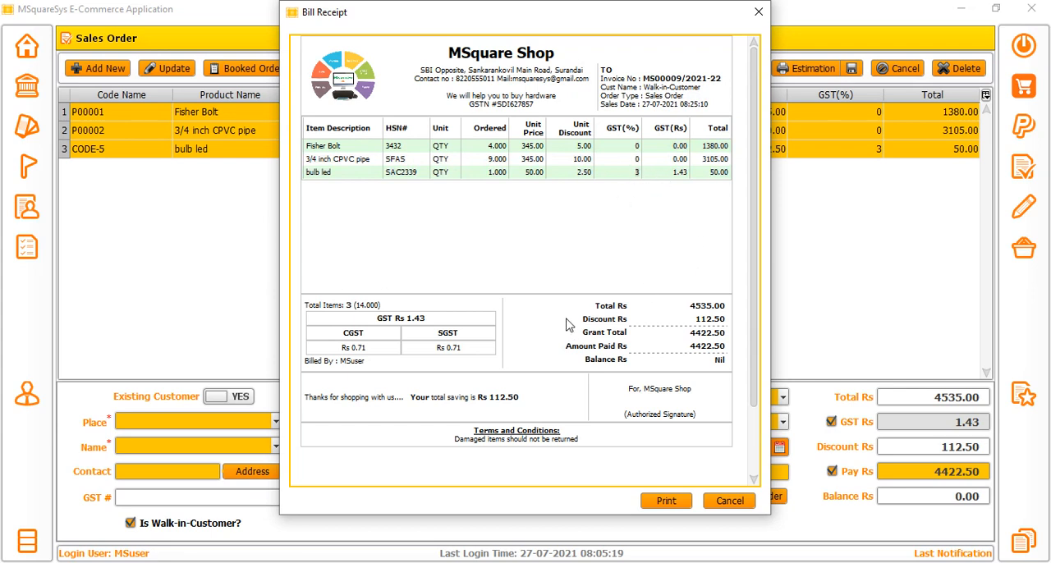
Examine the receipt's Discount Rs line, the unit discounts of the items and the Balance Rs line.
drag(599, 317, 726, 327)
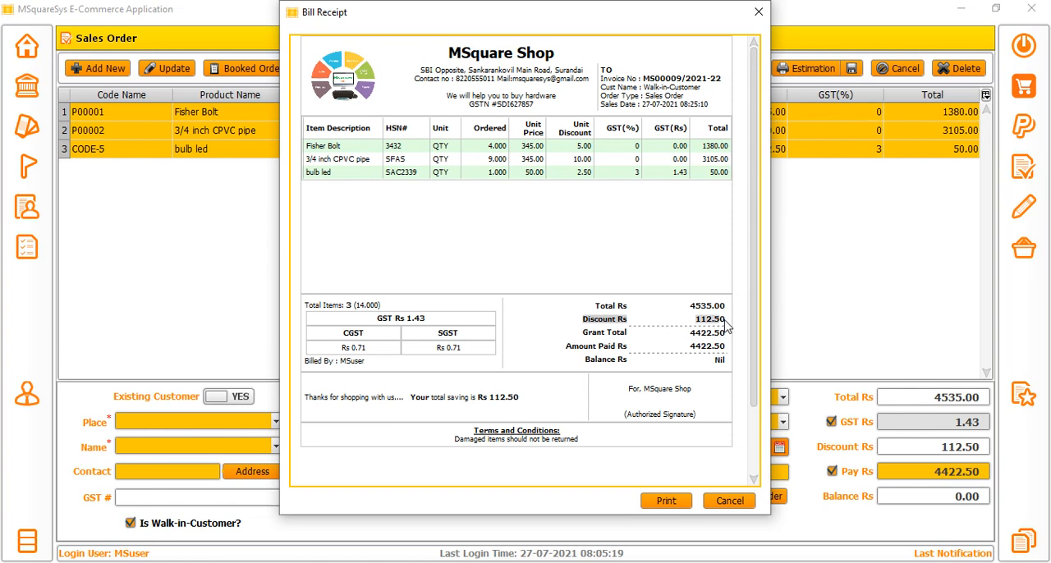
drag(563, 129, 570, 175)
click(582, 151)
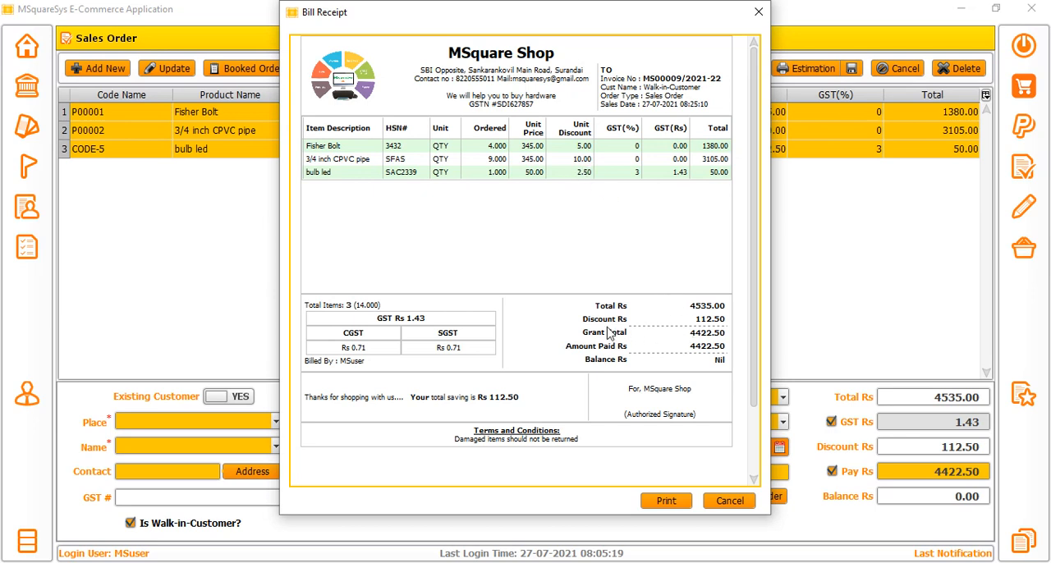
drag(583, 323, 727, 329)
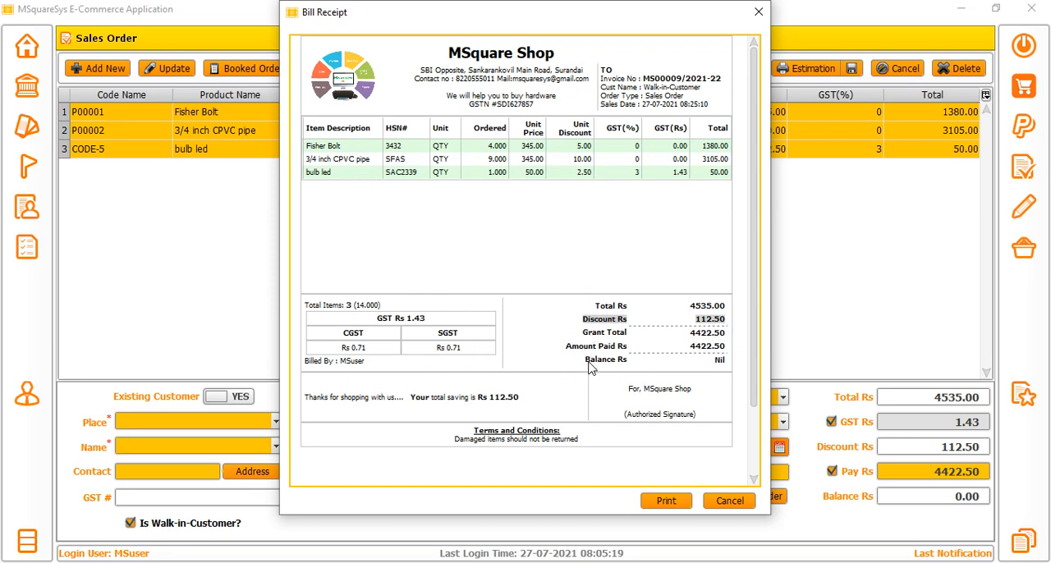
drag(584, 361, 733, 369)
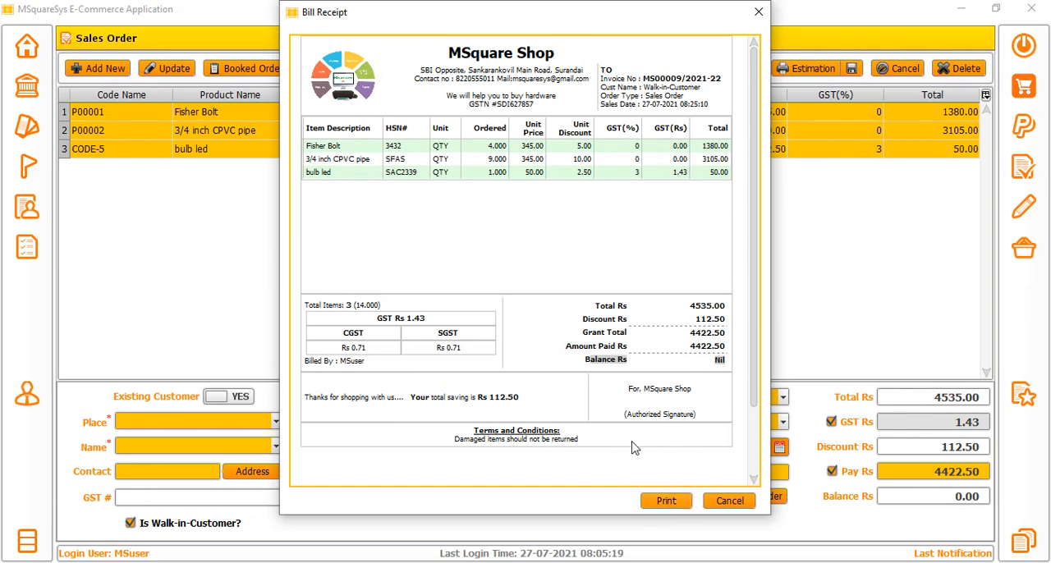
Close the full-page bill receipt, view the compact bill receipt and close it too.
click(726, 502)
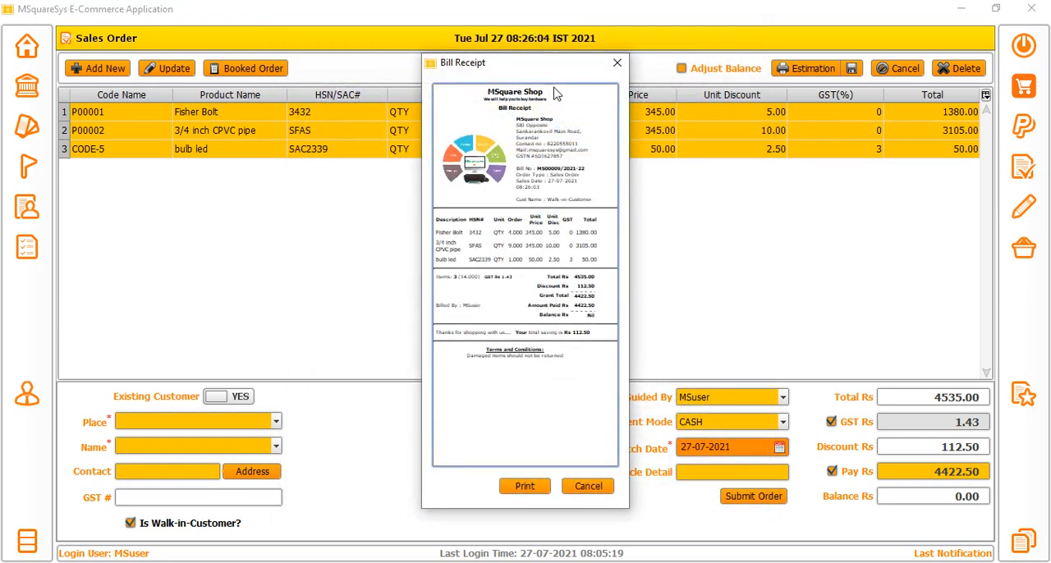
drag(539, 64, 654, 95)
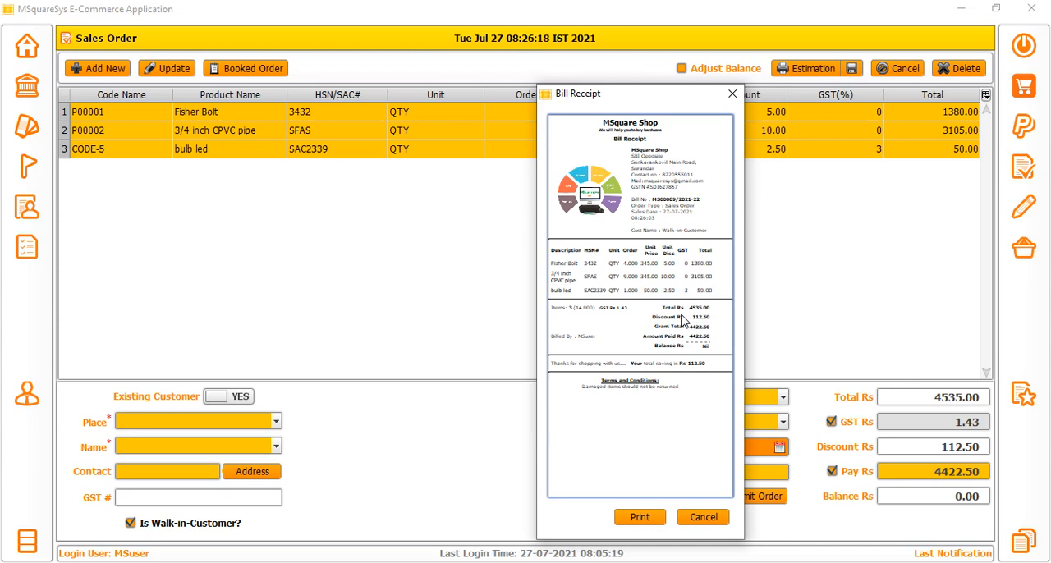
click(701, 519)
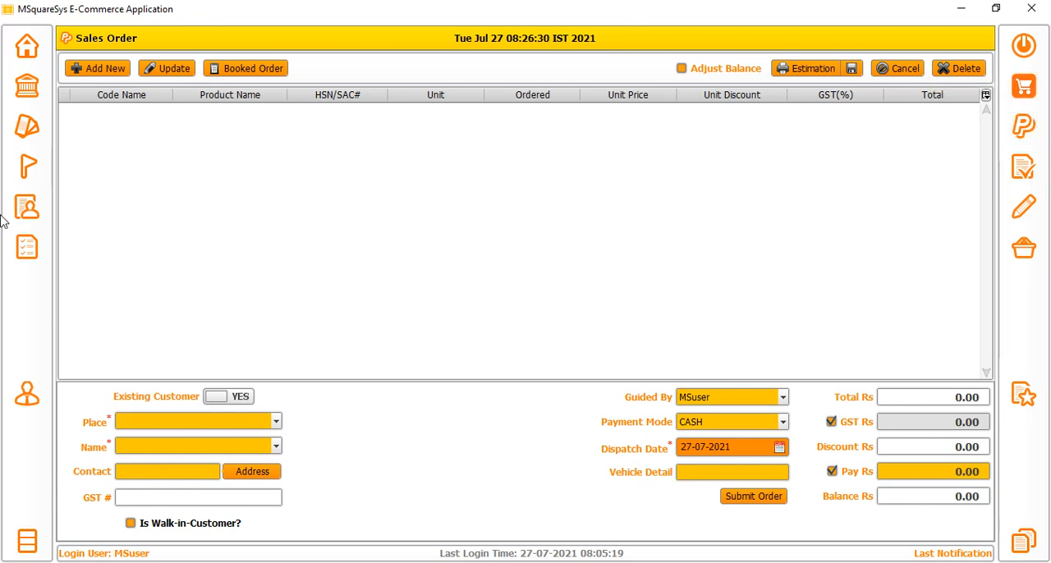
Start a Quick Sales order and add product CODE-5, bulb led :: Allert, as the first line.
click(1023, 85)
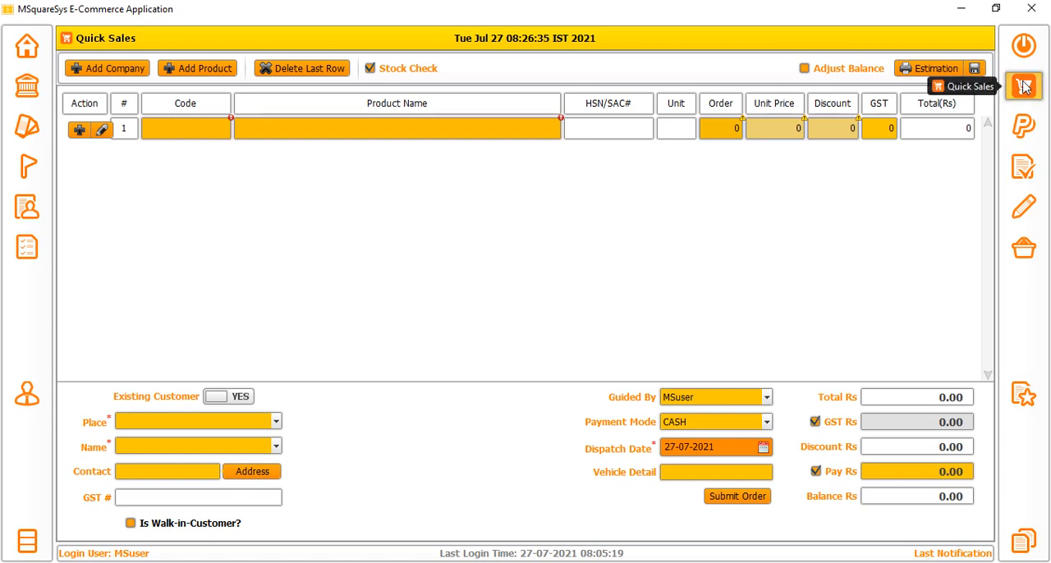
click(171, 129)
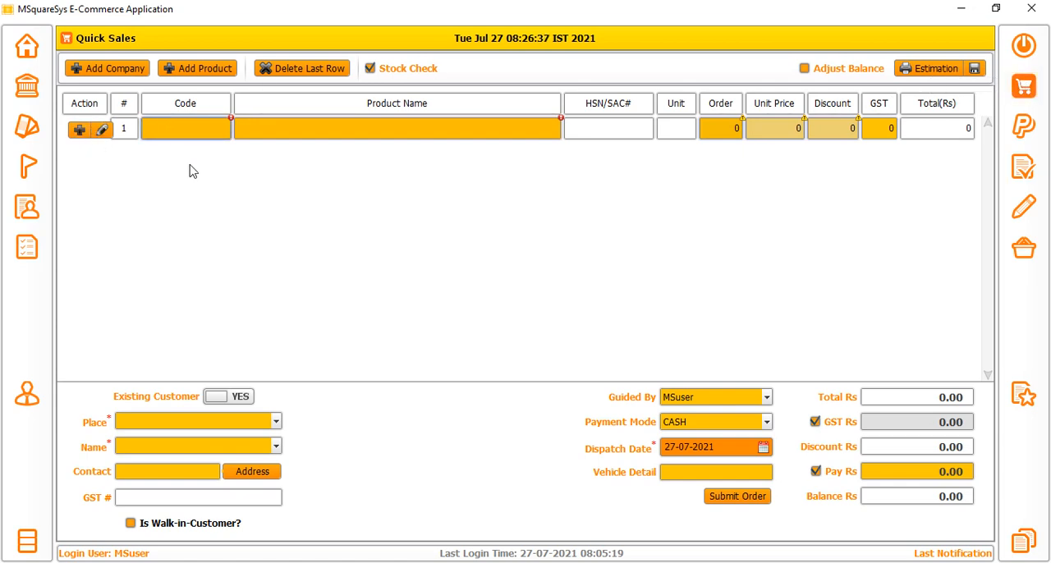
text(COD)
click(177, 165)
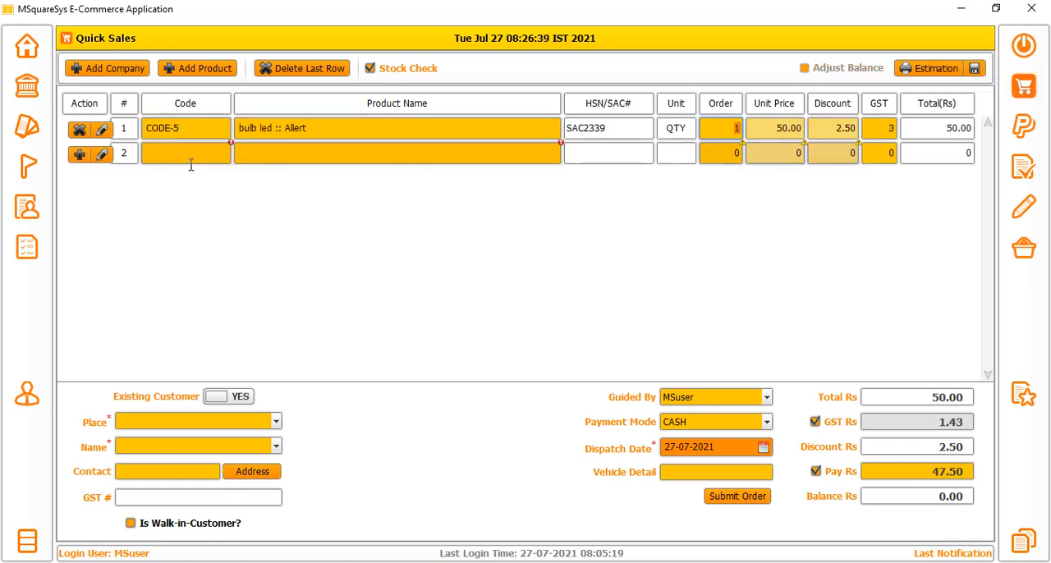
Try selecting product P00356 by its code in the second line, and clear it again.
click(191, 164)
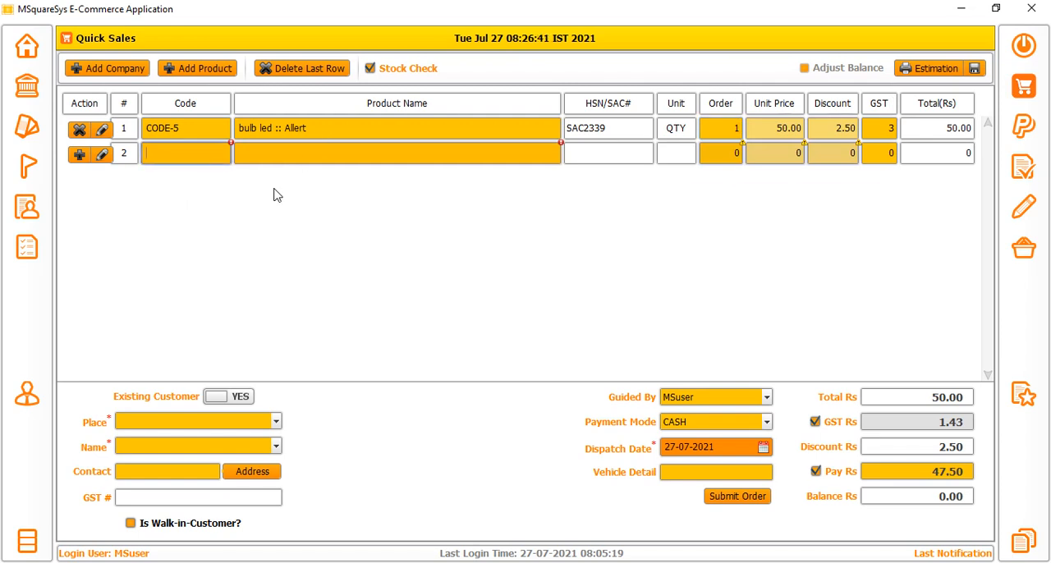
text(PR)
key(BackSpace)
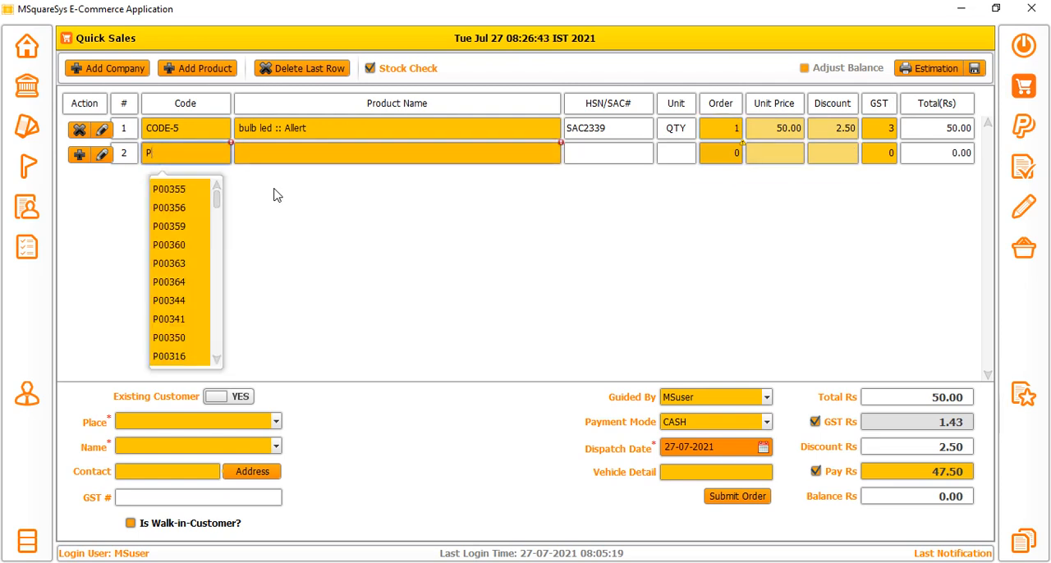
click(188, 212)
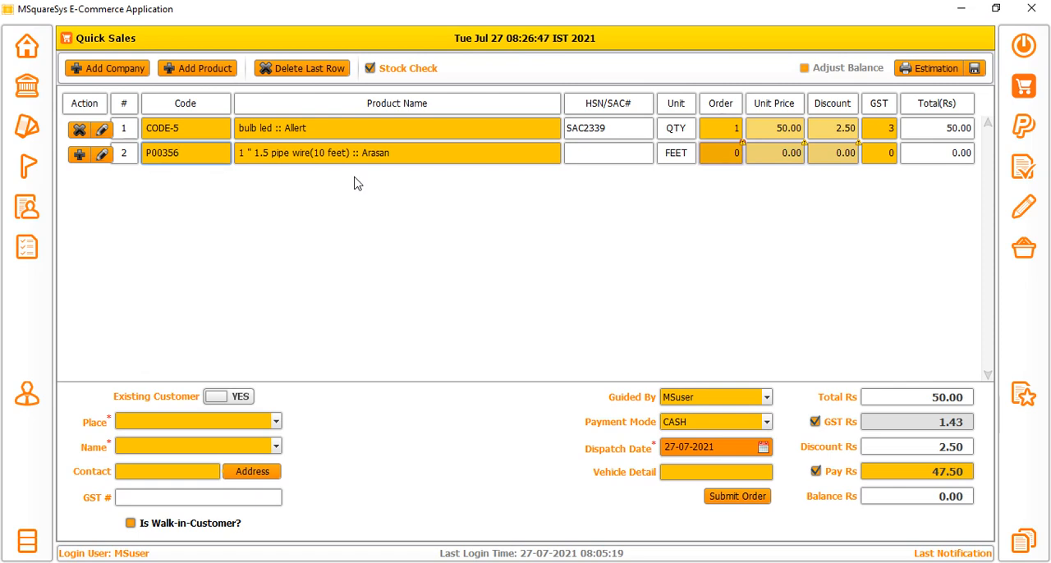
key(Tab)
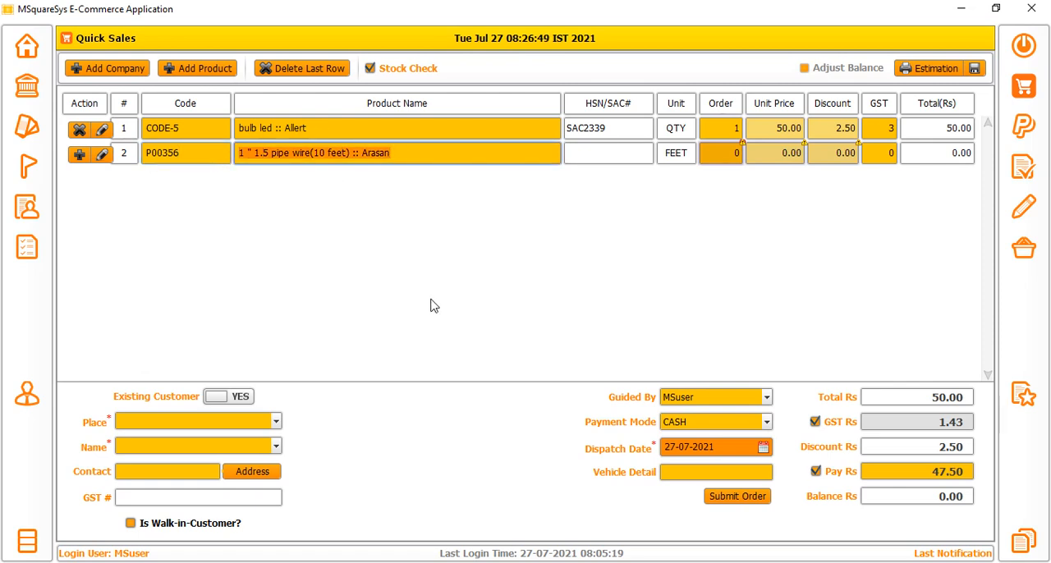
key(BackSpace)
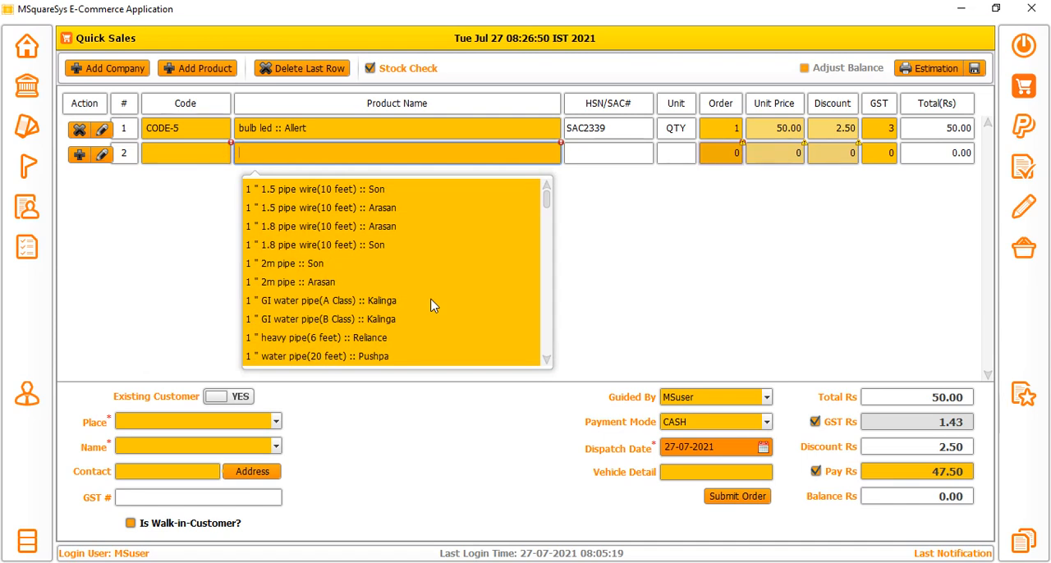
Filter the second line's product names by AR and PIPE, and try 1 " GI water pipe(B Class) :: Kalinga.
click(315, 150)
text(R)
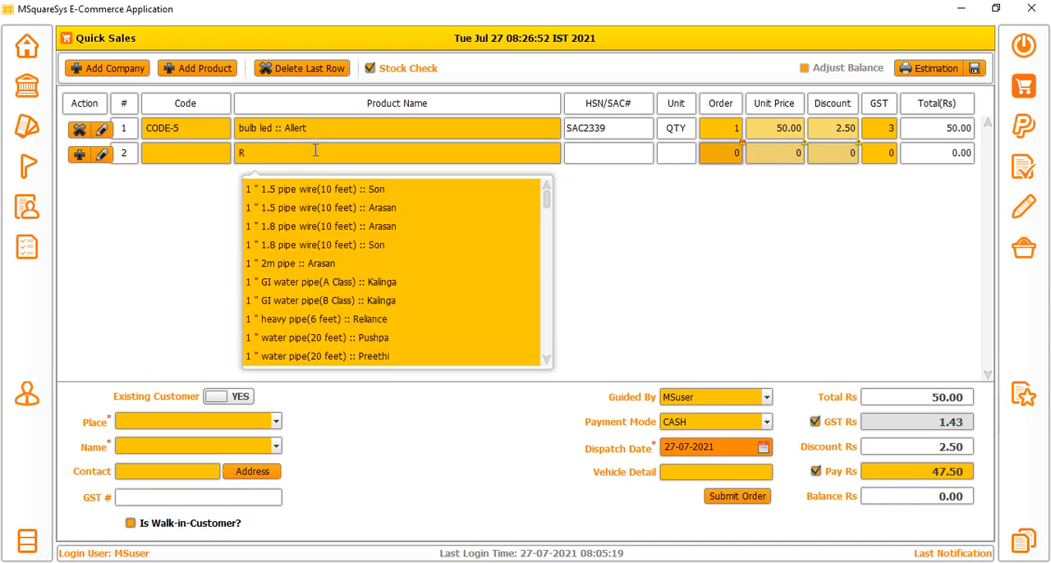
key(BackSpace)
text(AR)
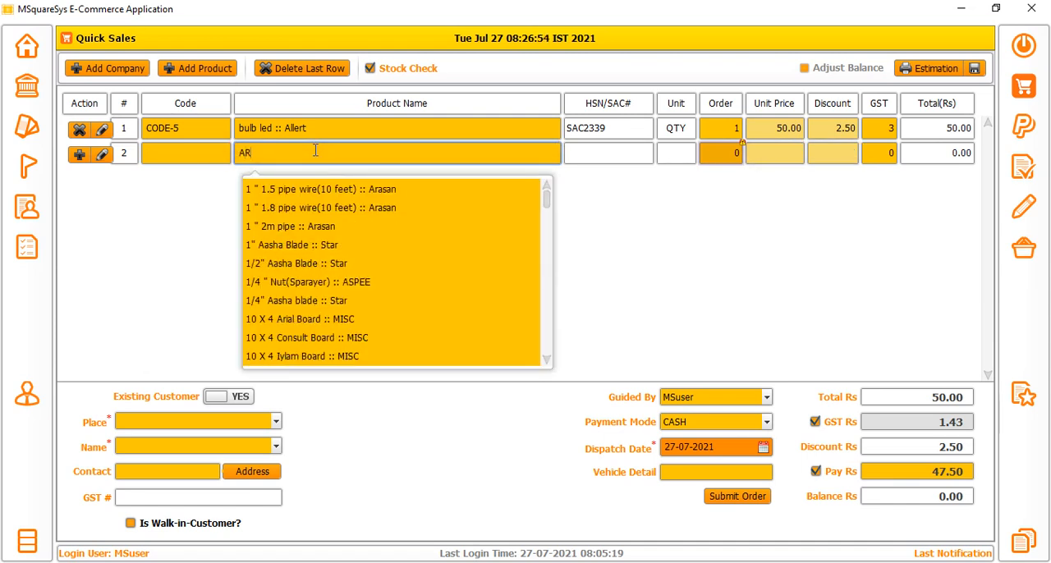
text(S)
key(BackSpace)
drag(296, 152, 231, 153)
text(PIPE)
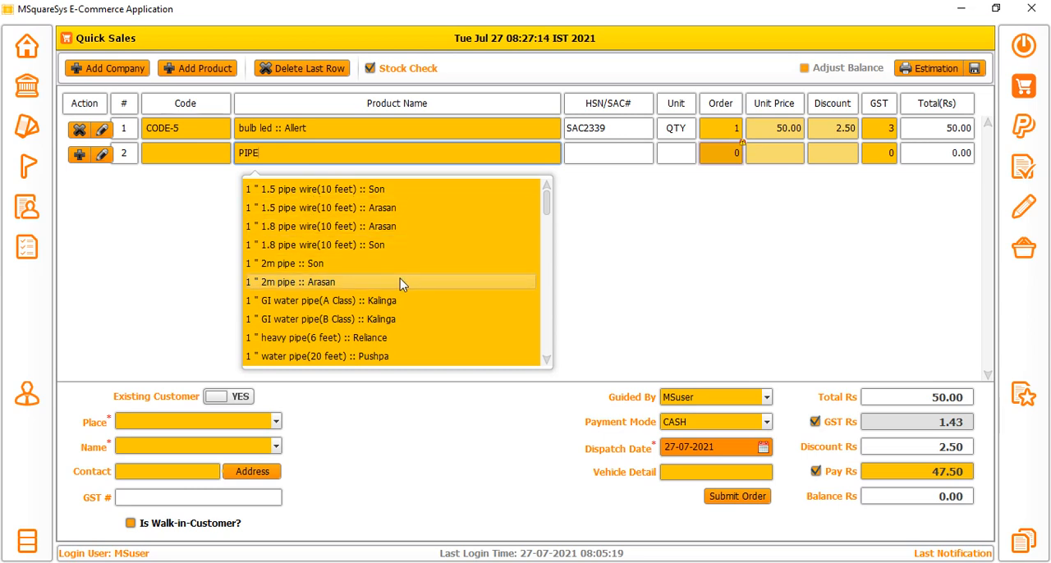
scroll(400, 278, down, 1)
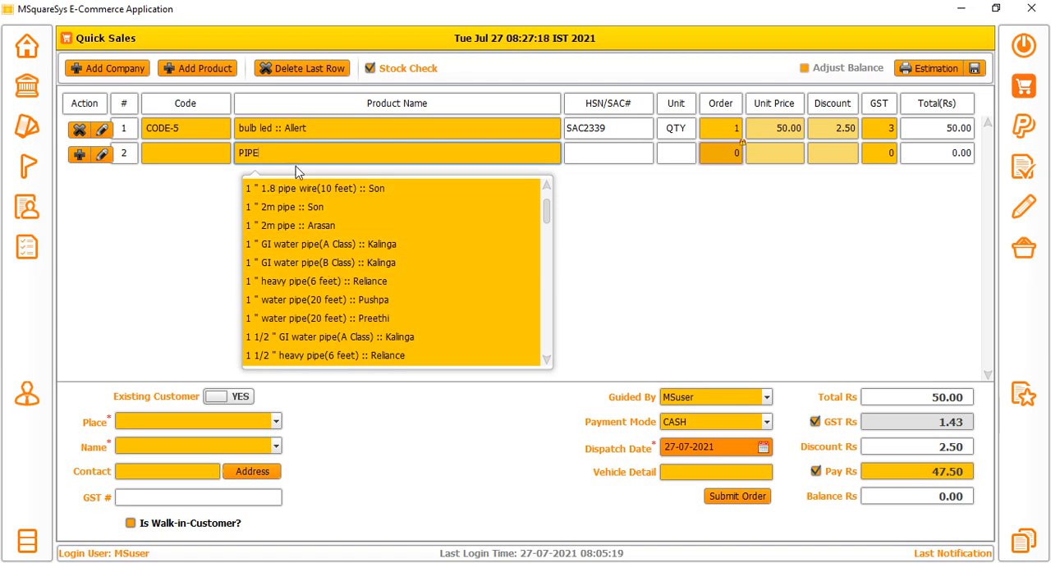
click(304, 264)
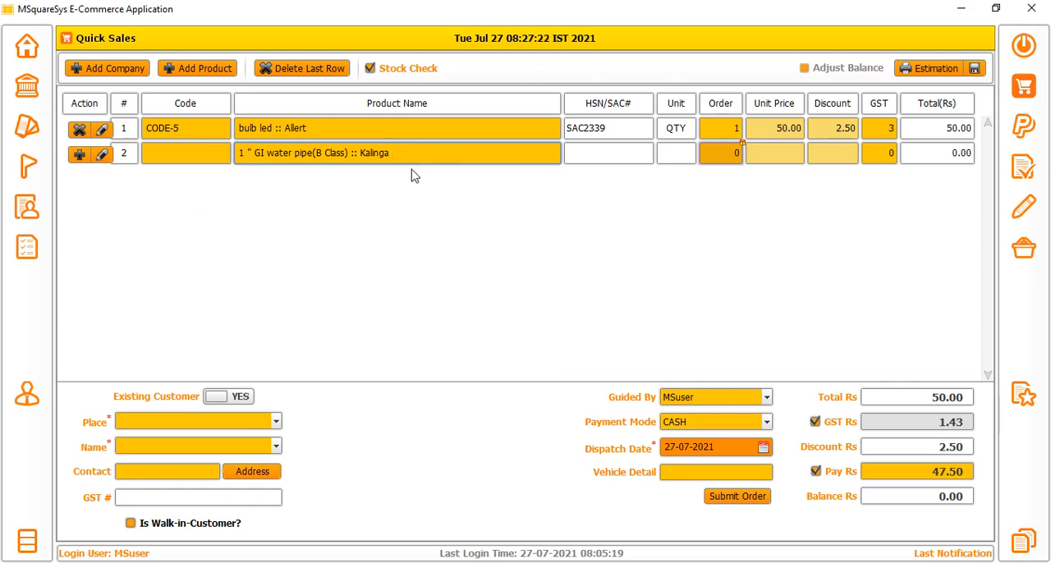
Replace the second line's product with 1 " 1.5 pipe wire(10 feet) :: Arasan.
key(Return)
key(Return)
key(BackSpace)
click(390, 190)
click(202, 151)
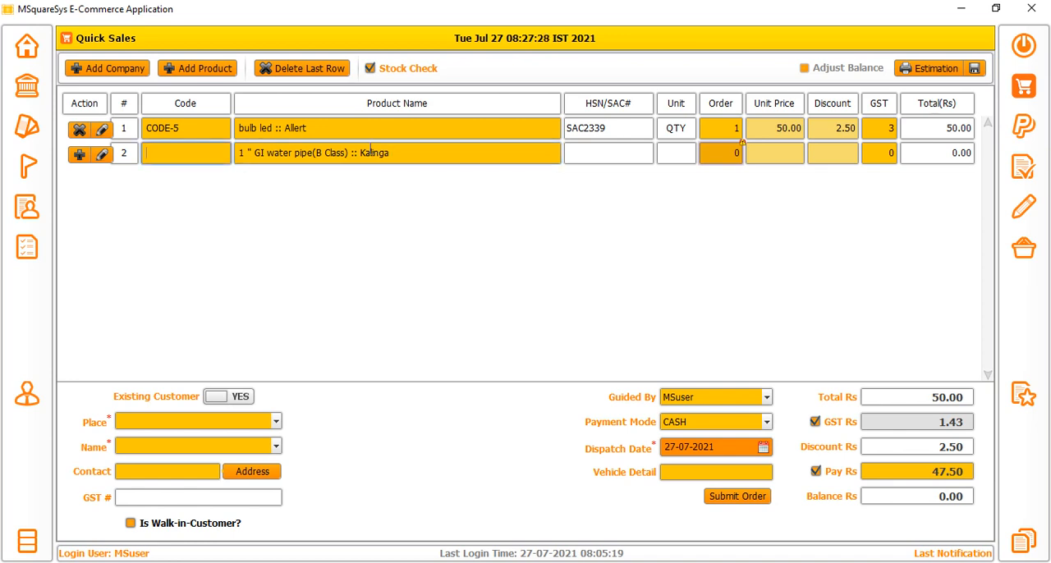
key(Tab)
key(BackSpace)
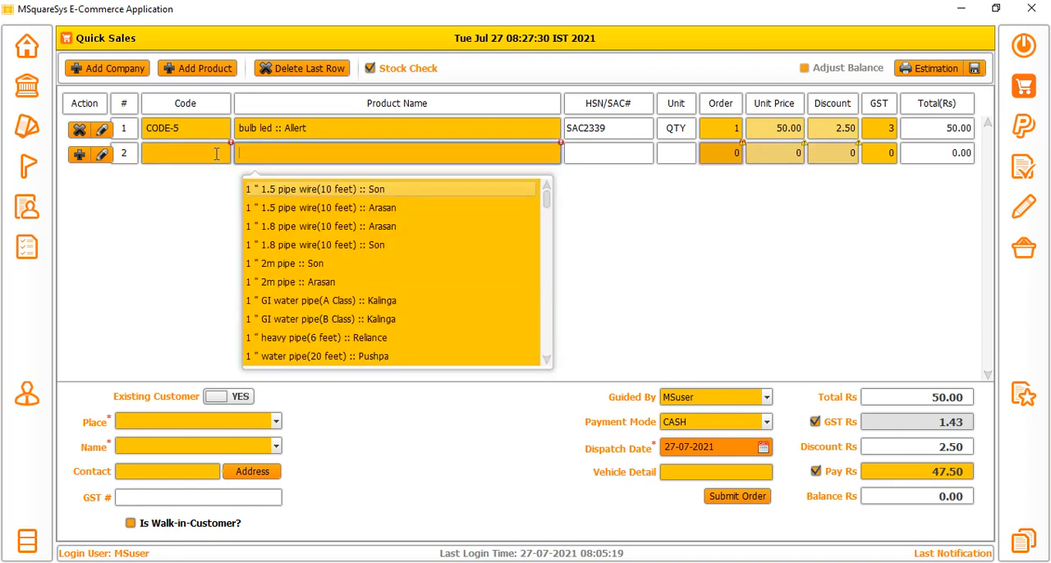
click(281, 209)
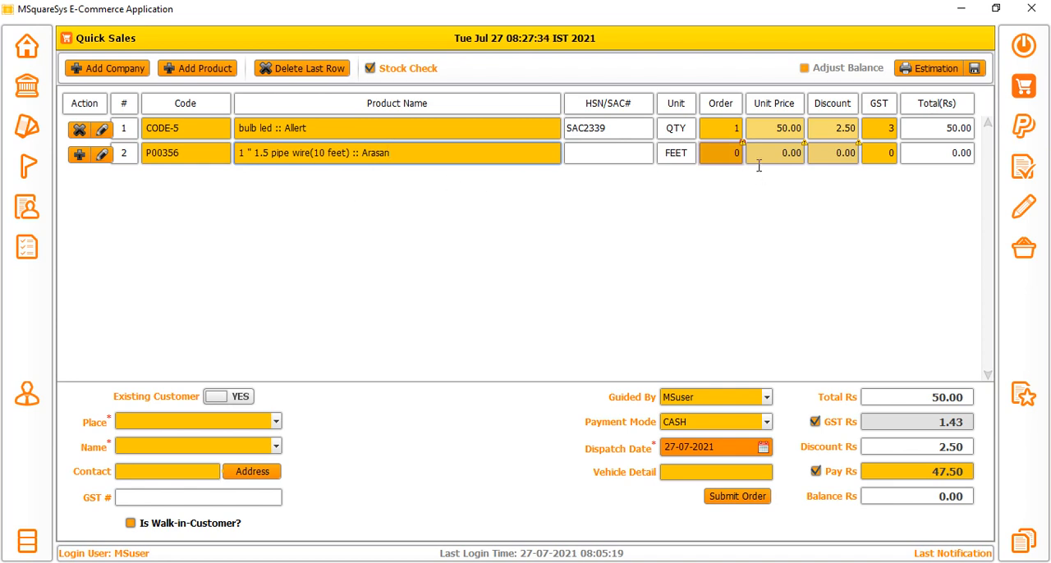
Check the second line's stock notice and update the stock of the Arasan pipe wire to 30.
click(728, 155)
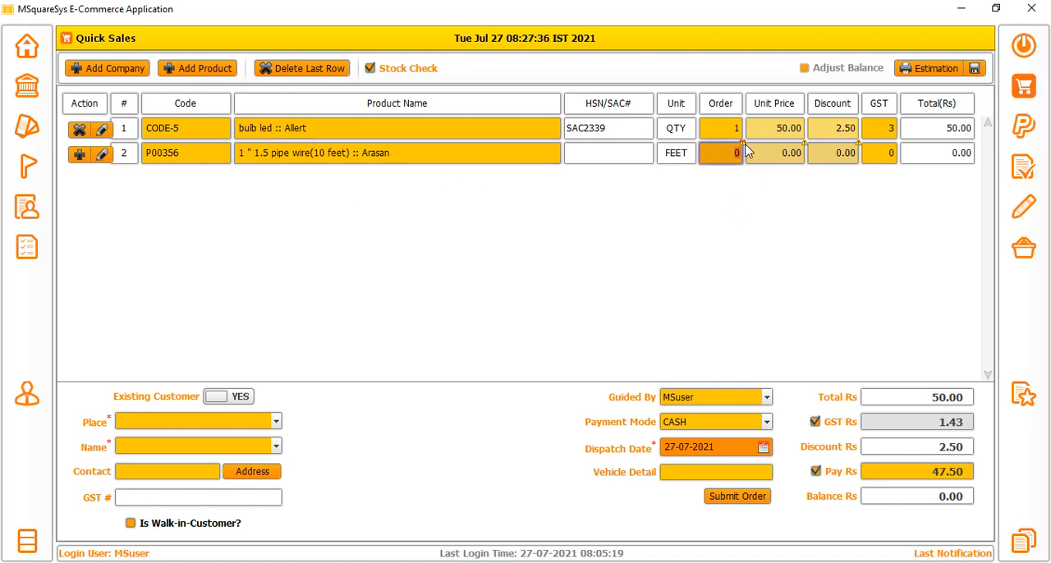
mouse_move(745, 150)
click(102, 155)
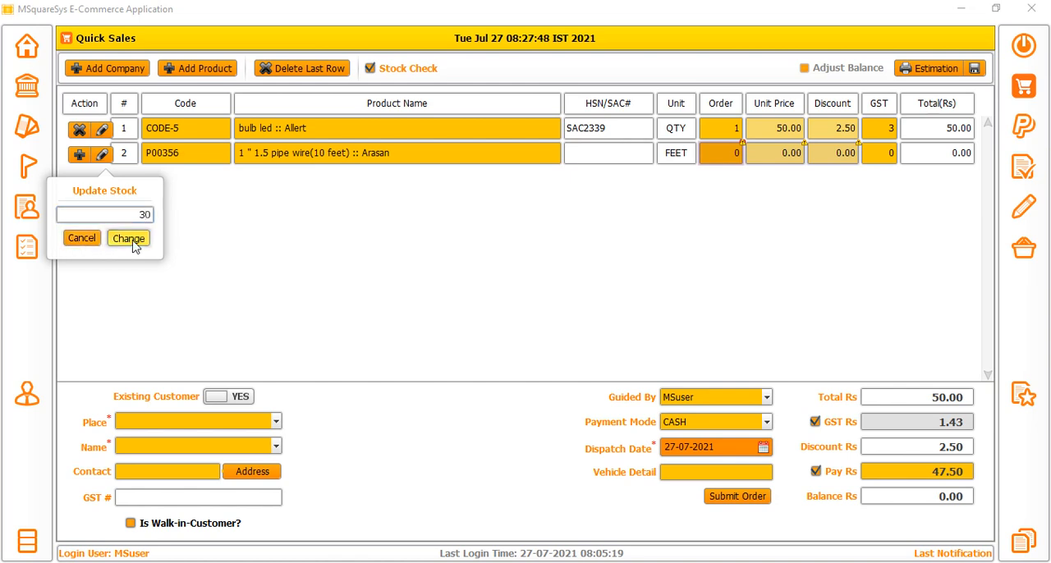
click(127, 238)
Set the Arasan pipe wire's order quantity to 5 and its unit price to 234.
click(735, 152)
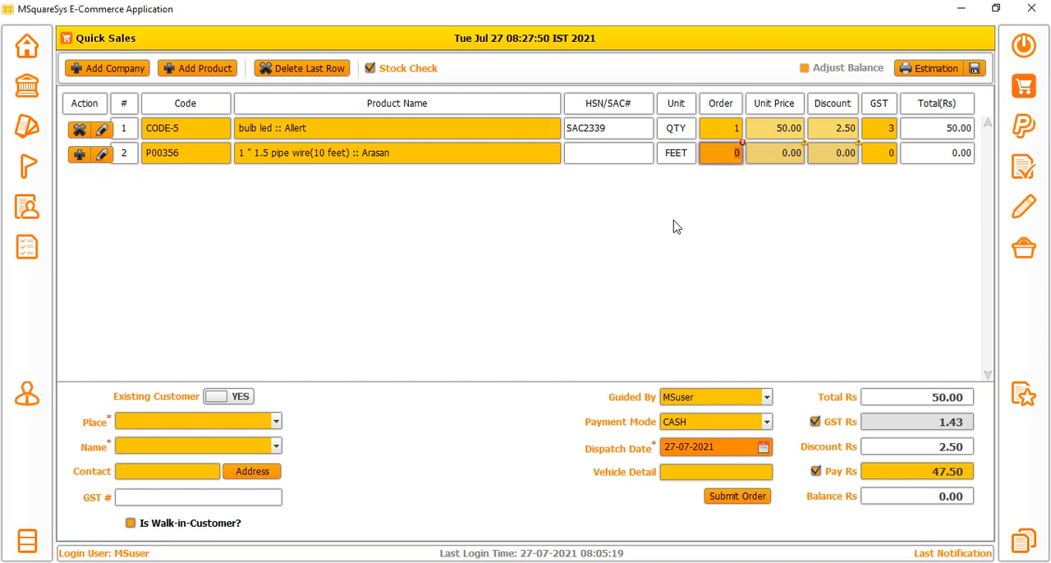
text(5)
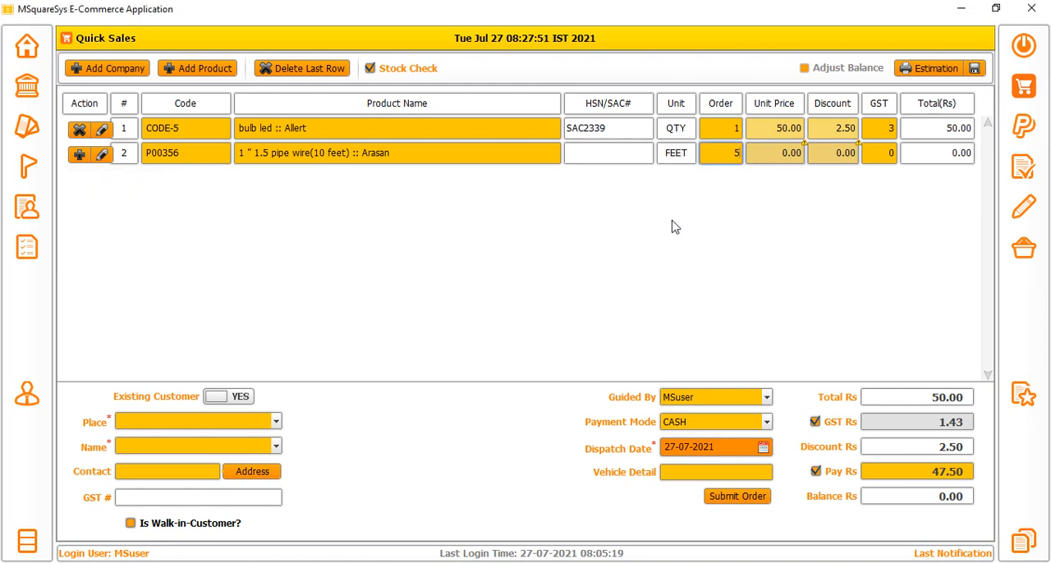
click(785, 163)
click(784, 151)
click(779, 131)
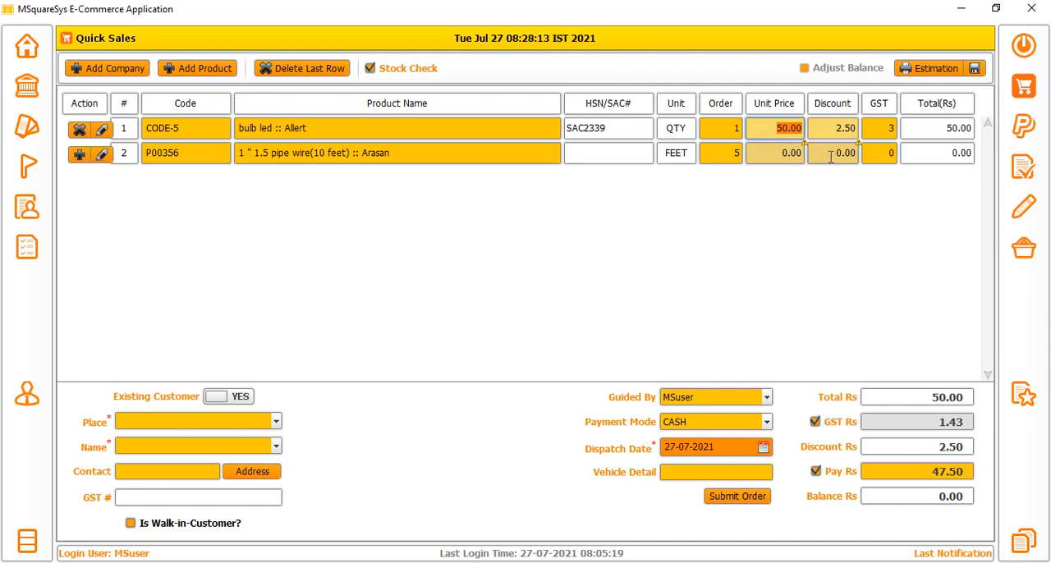
click(787, 153)
text(234)
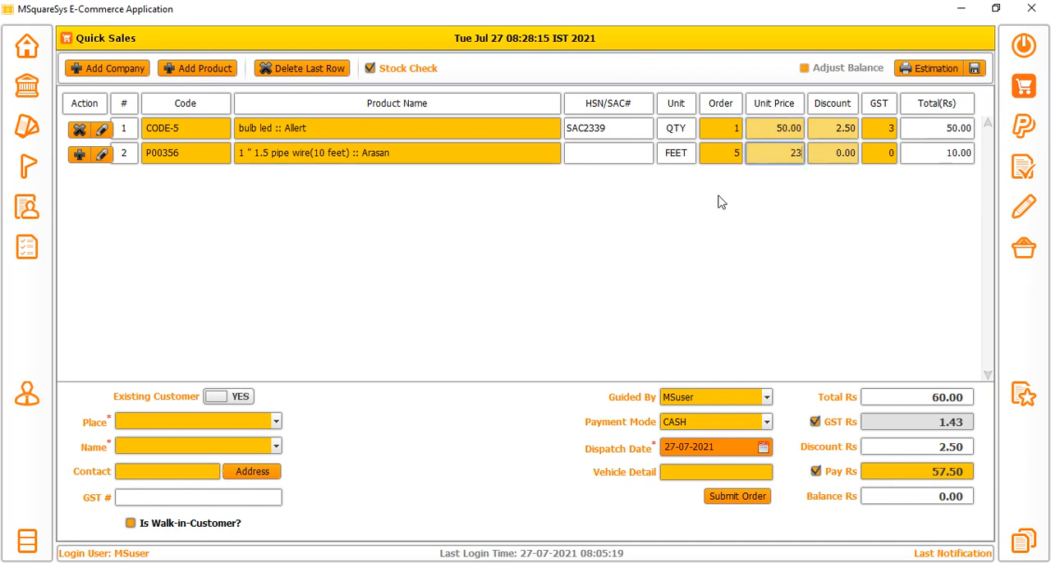
Set the Arasan pipe wire's discount to 12 and its GST to 5.
click(829, 163)
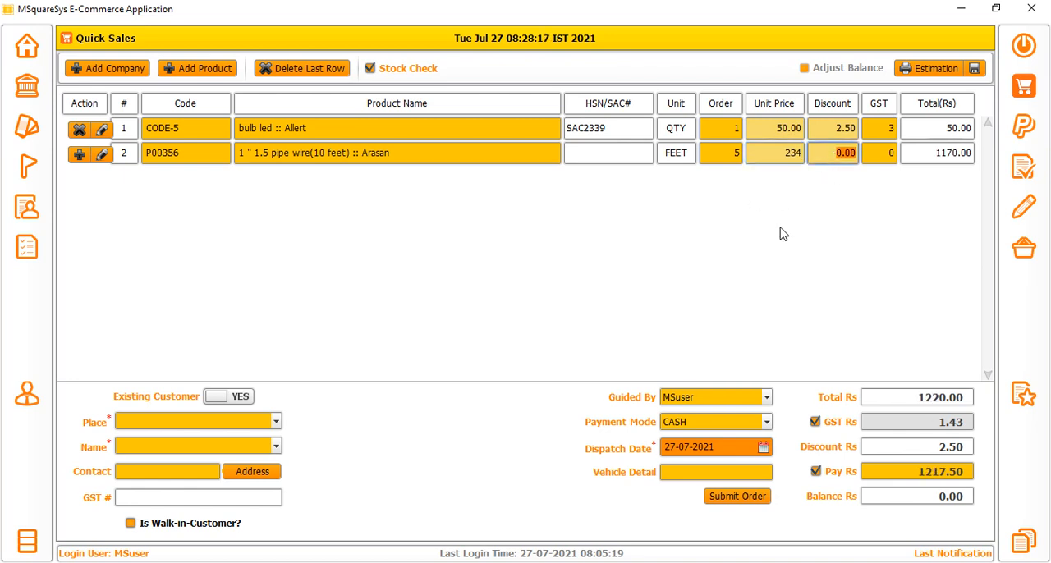
text(12)
click(891, 161)
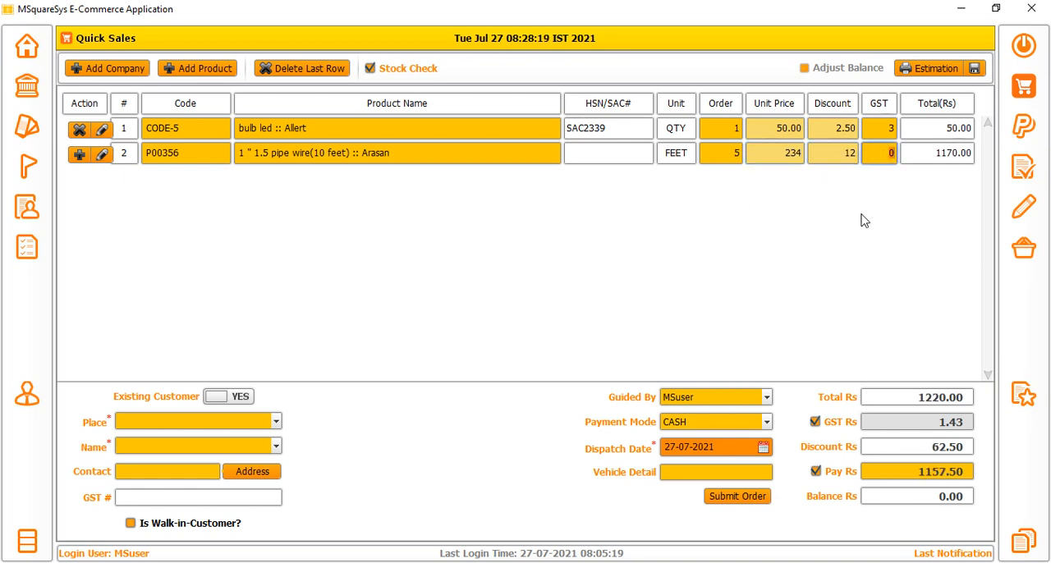
text(5)
Look at the available places and mark the quick sale as a walk-in customer's.
click(735, 496)
click(210, 419)
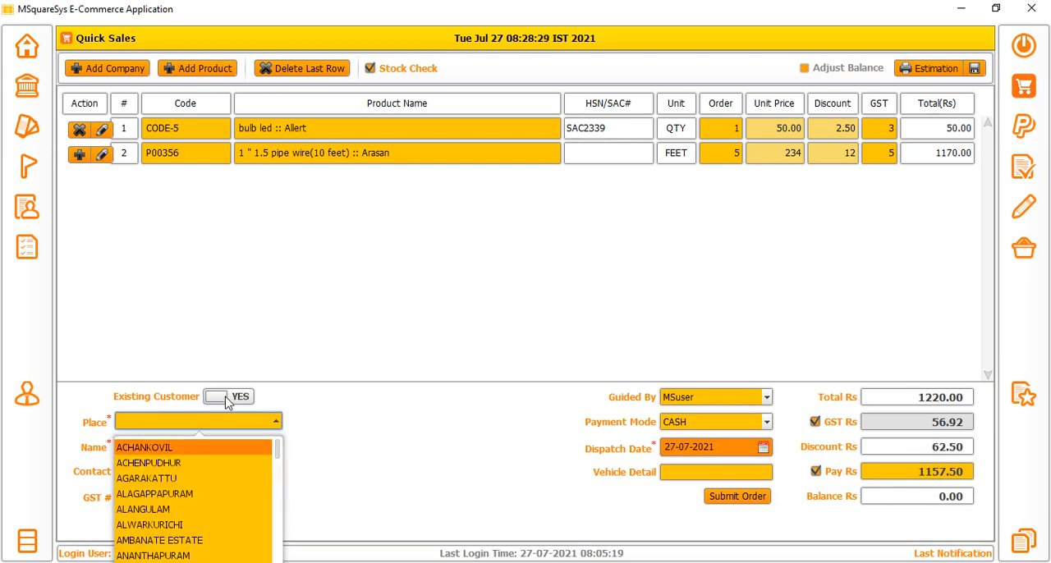
click(320, 401)
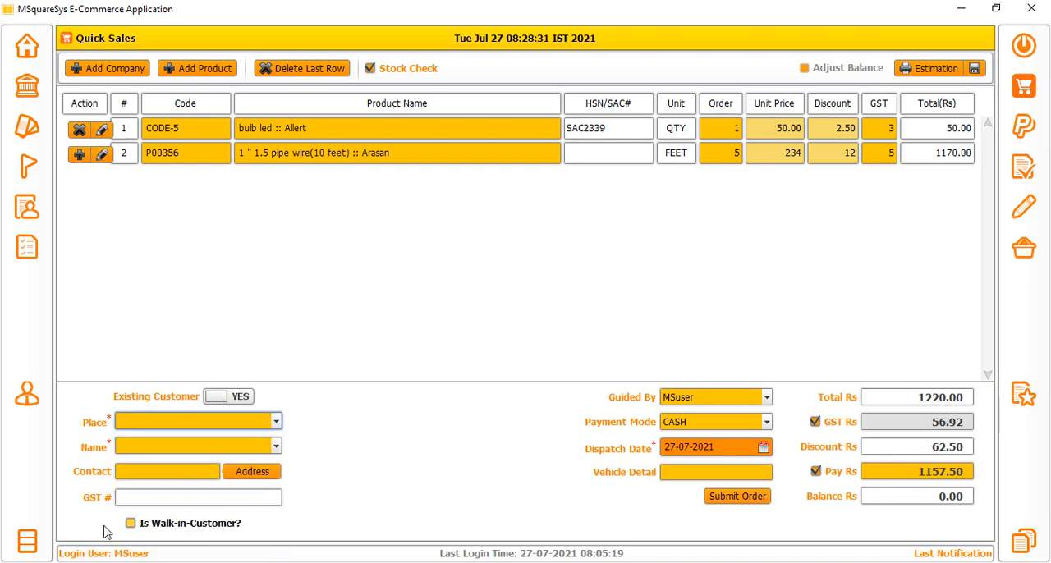
click(130, 523)
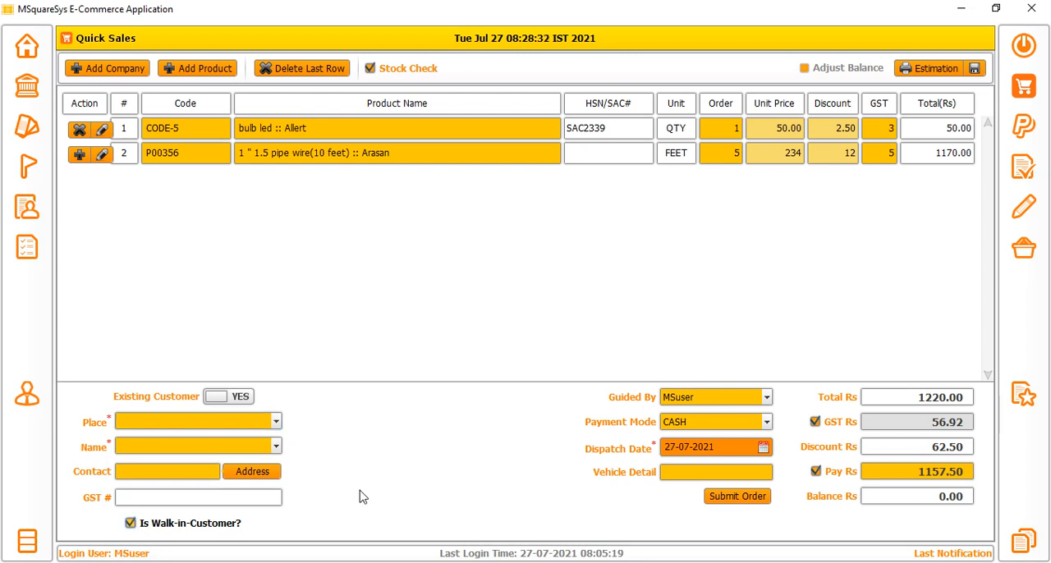
Try to pick an existing customer under the places AGARAKATTU and ACHANKOVIL.
click(162, 426)
click(154, 481)
click(148, 452)
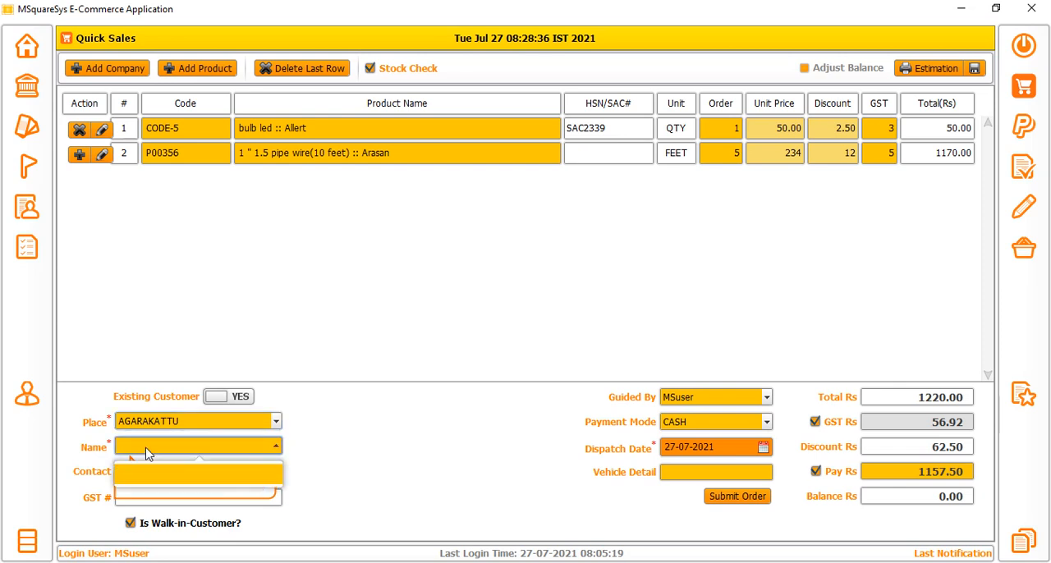
click(176, 427)
click(166, 446)
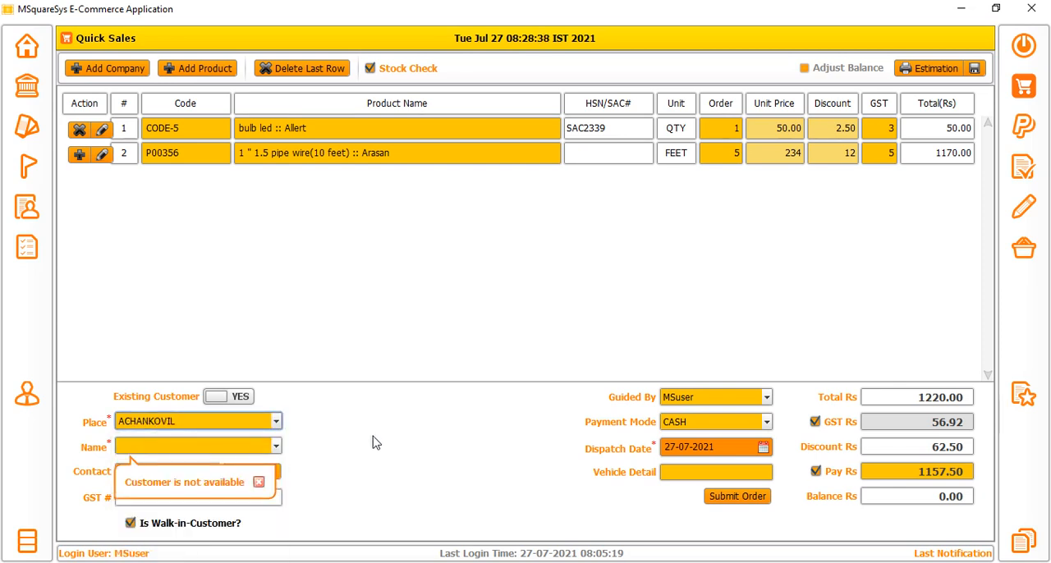
click(258, 482)
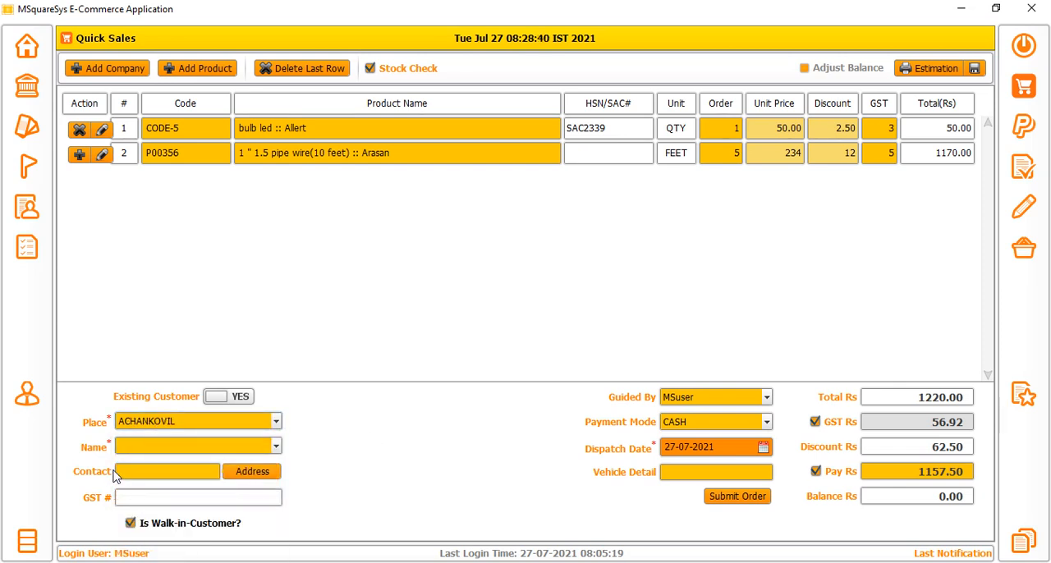
click(139, 471)
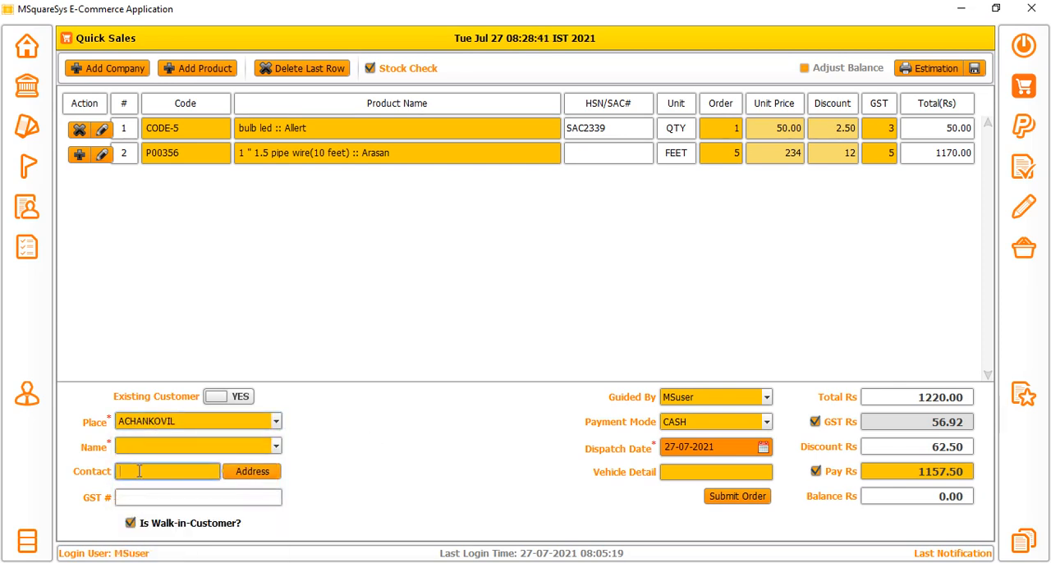
Mark the quick sale as not for an existing customer and set its place to AGARAKATTU.
click(227, 397)
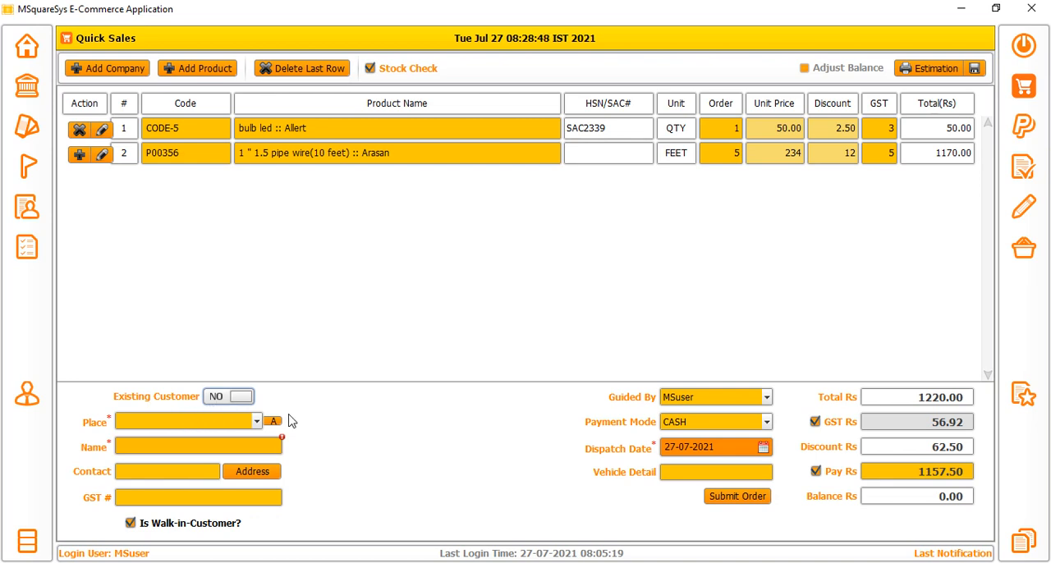
click(197, 420)
click(144, 481)
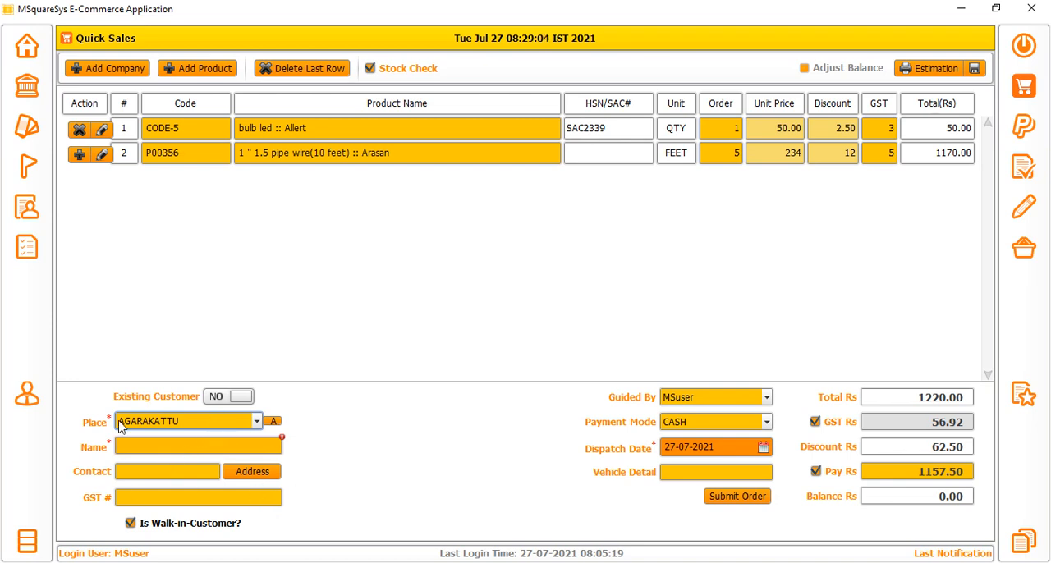
Look at the form for adding a new place, move it aside and close it without adding anything.
click(273, 421)
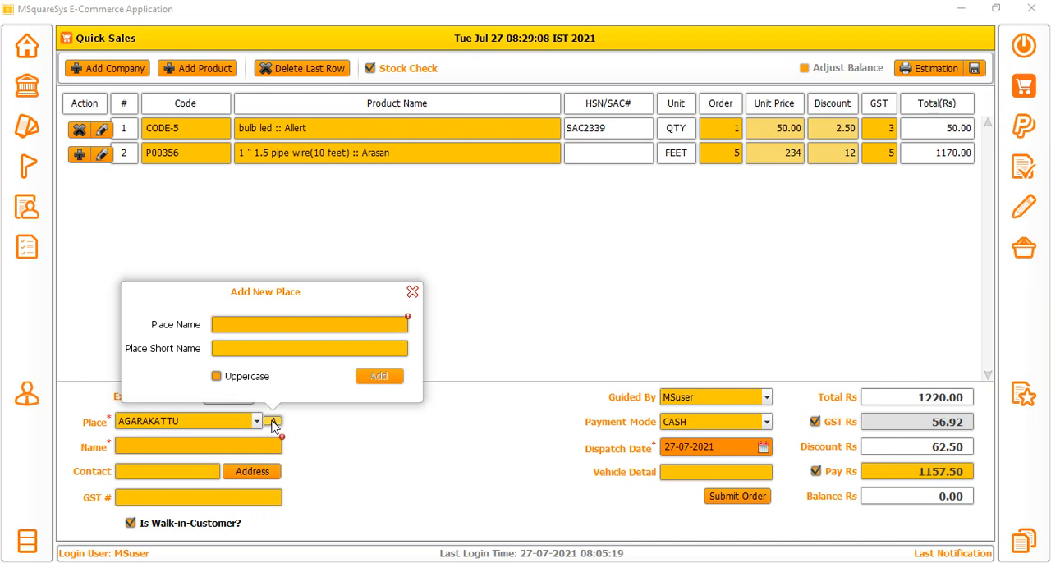
click(127, 425)
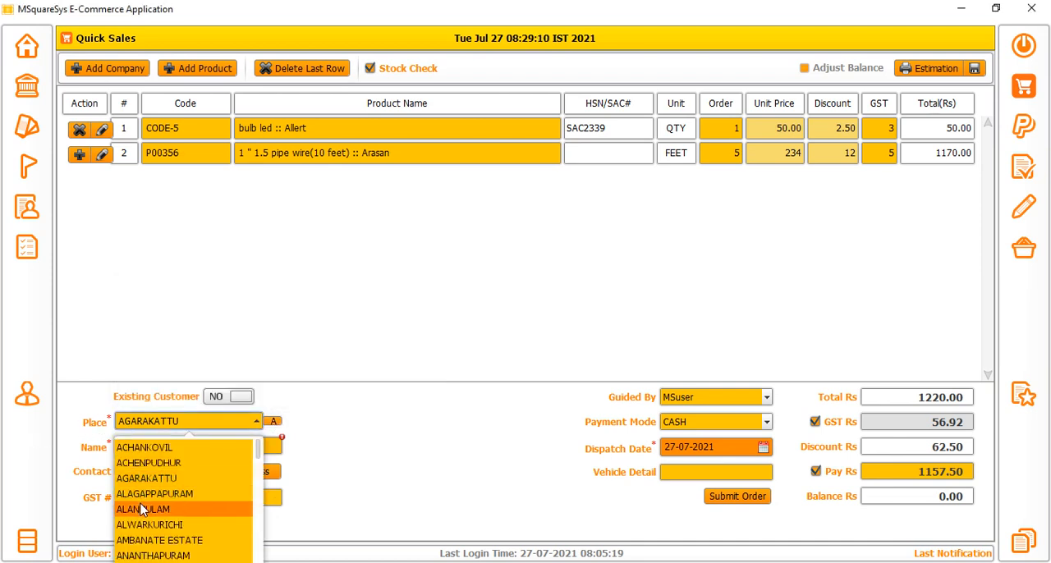
click(274, 421)
click(274, 421)
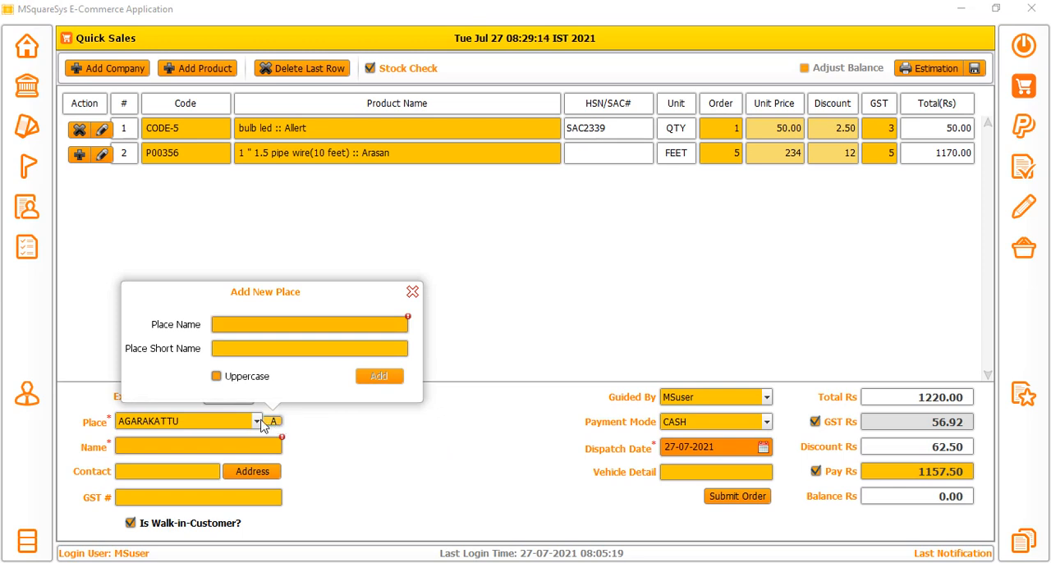
drag(280, 302, 394, 306)
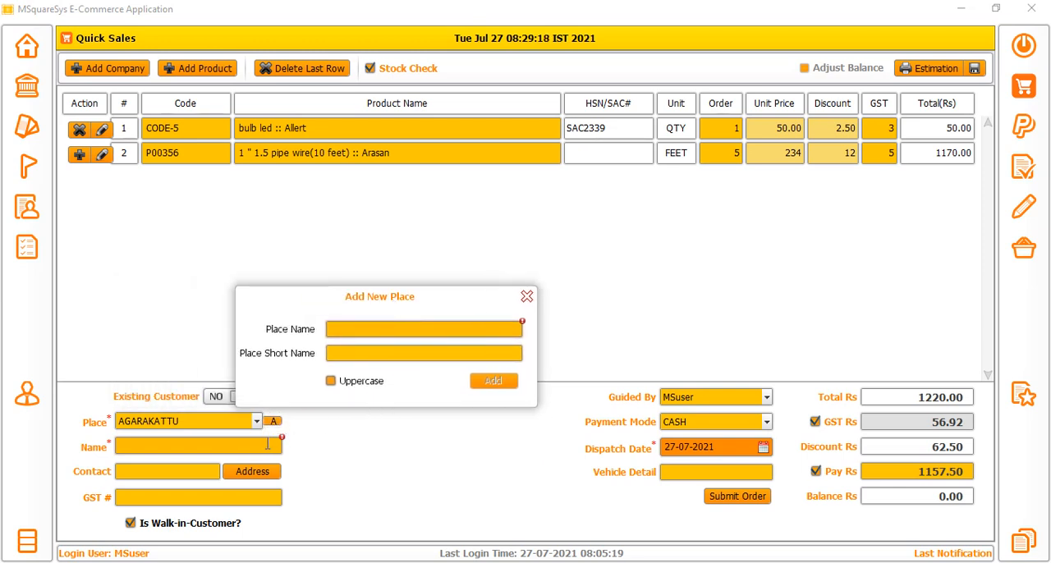
click(527, 297)
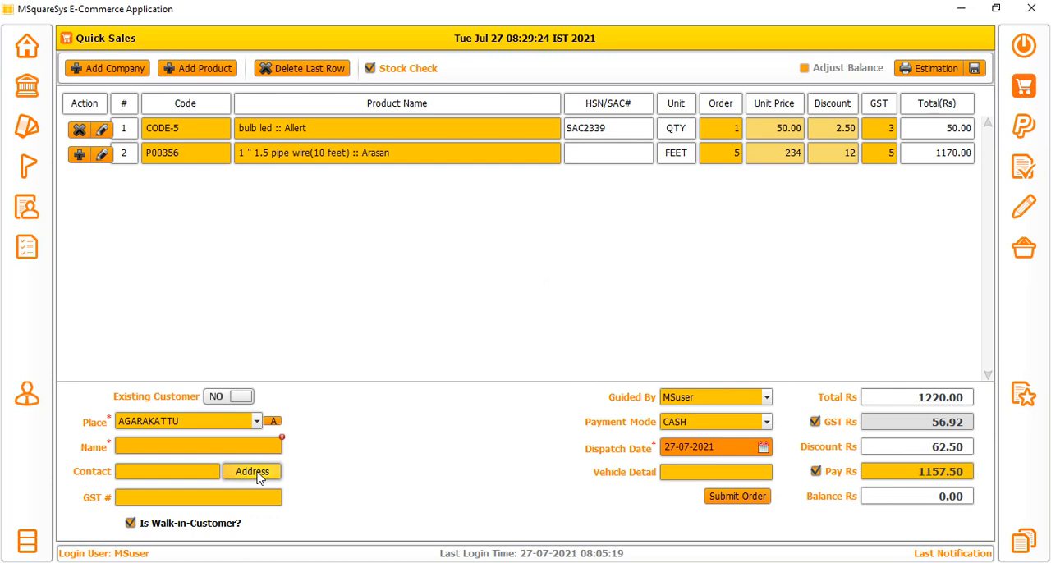
Preview both bill receipt layouts of the estimation, examining the invoice details, and dismiss the request to save the estimation.
click(919, 72)
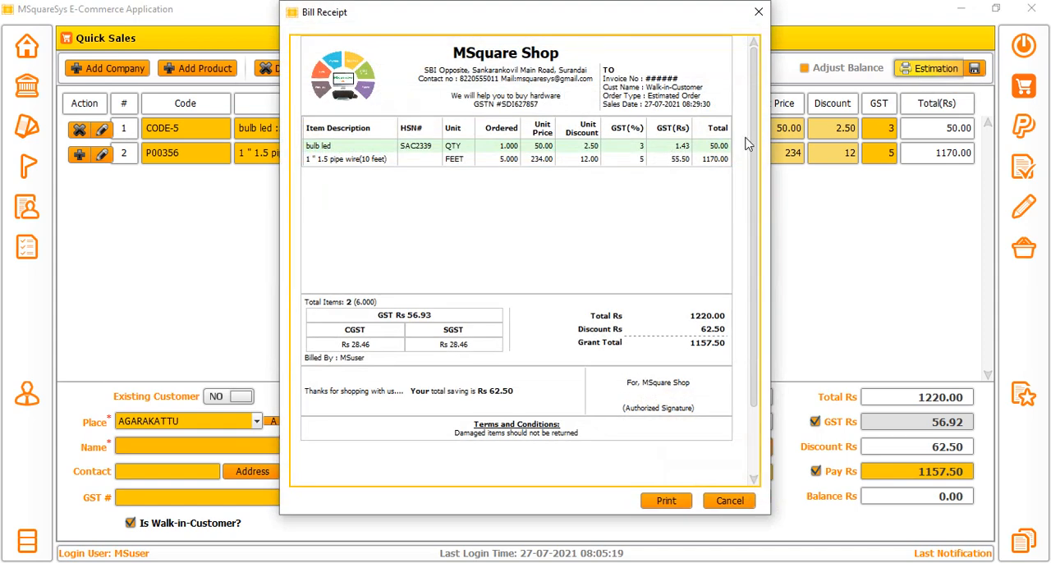
drag(690, 80, 597, 78)
click(691, 93)
drag(707, 93, 587, 93)
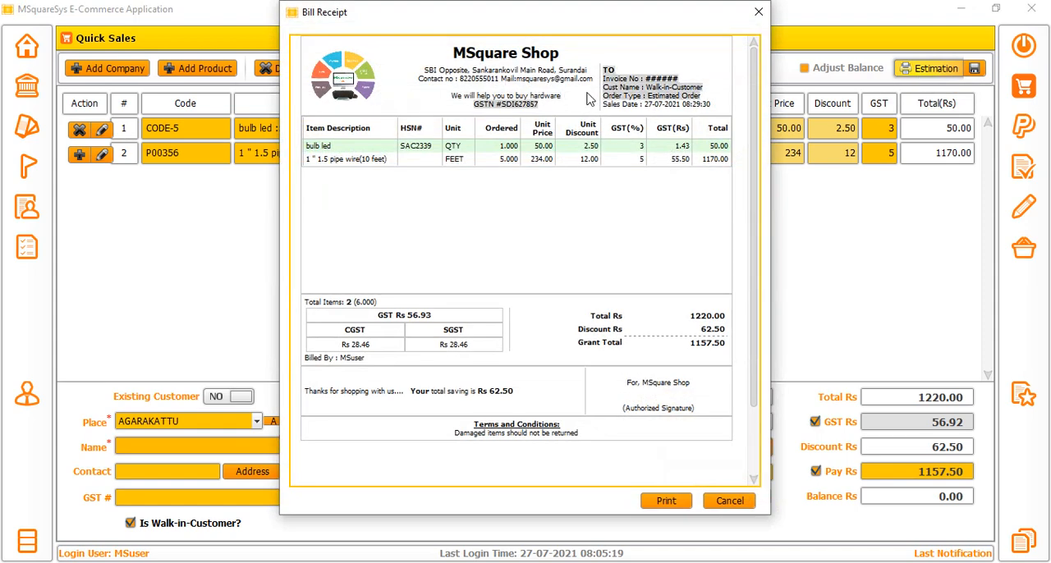
click(687, 100)
drag(725, 108, 574, 76)
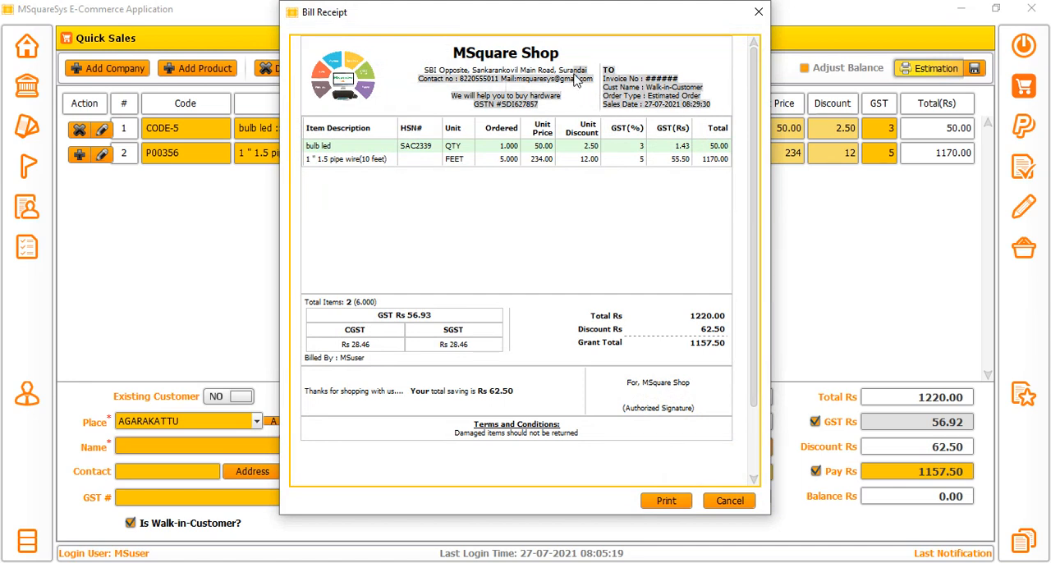
click(514, 102)
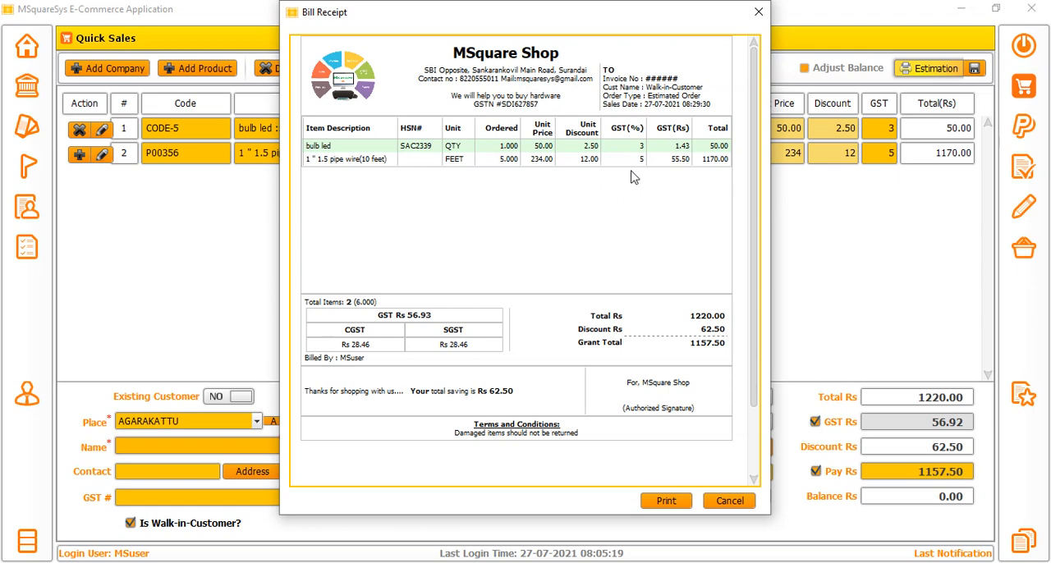
click(759, 12)
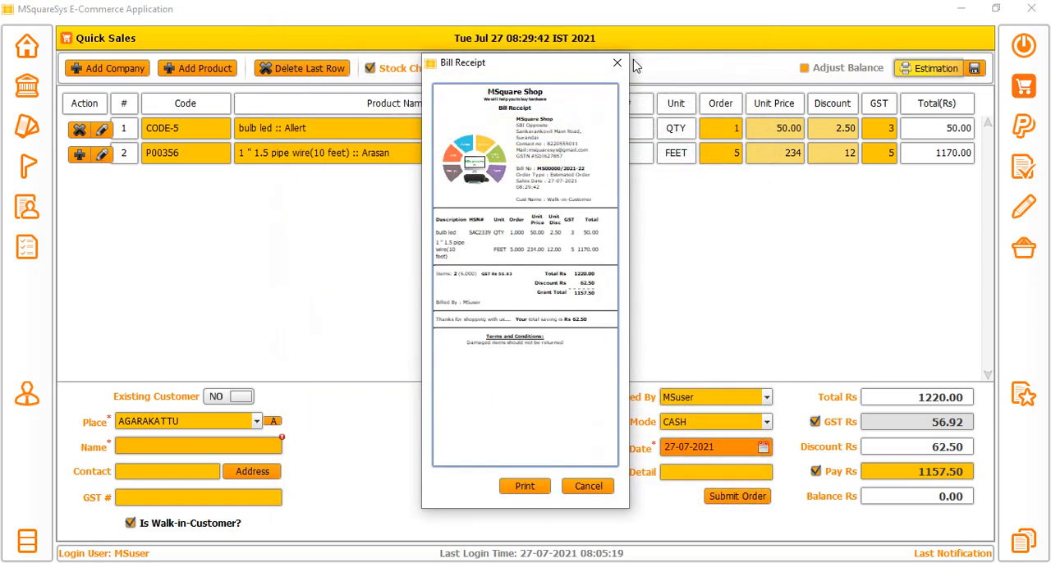
click(617, 63)
click(936, 68)
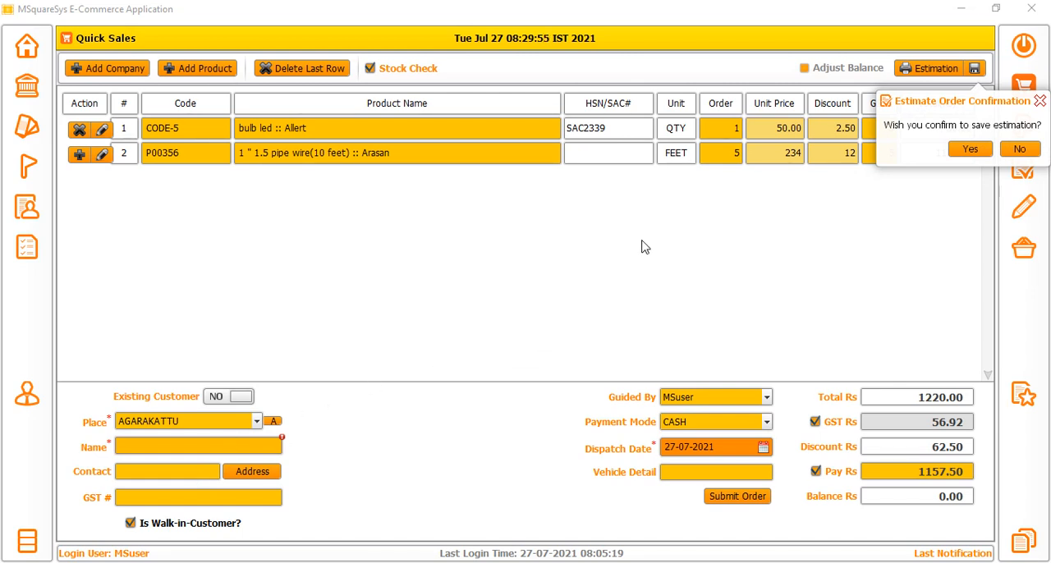
click(1039, 100)
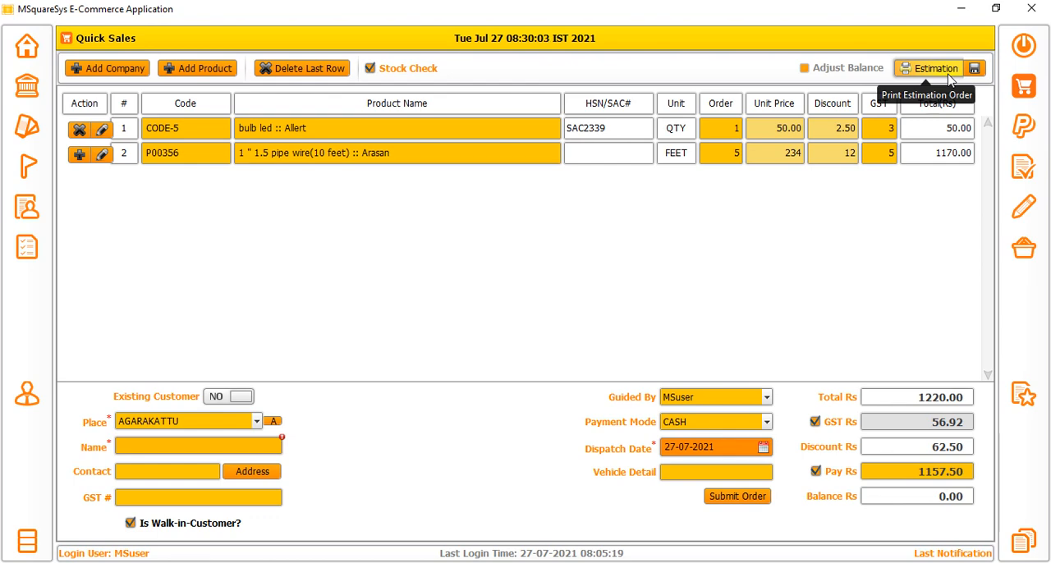
Submit the walk-in quick sales order and close both bill receipts without printing.
click(743, 498)
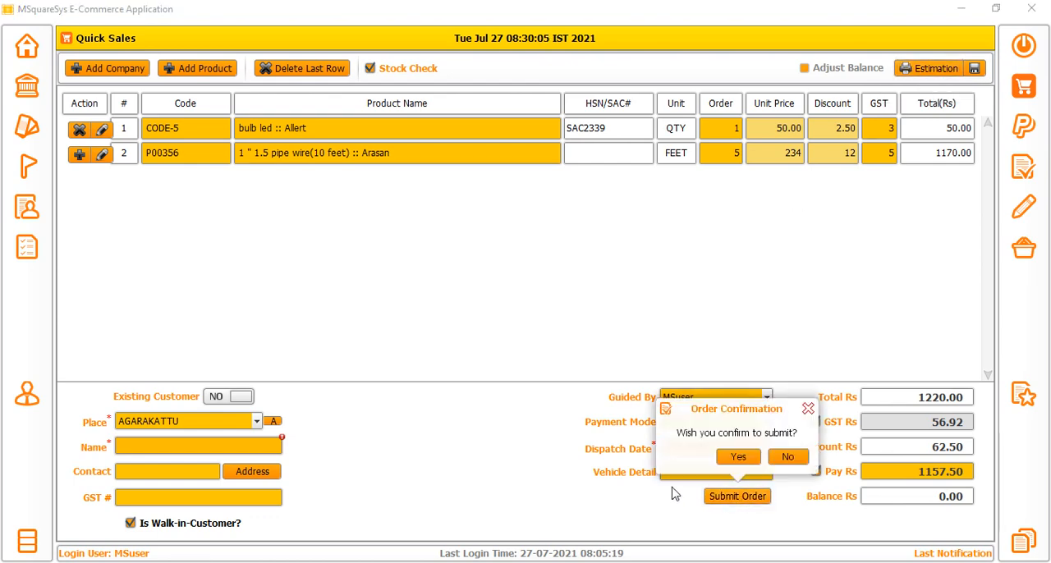
click(737, 458)
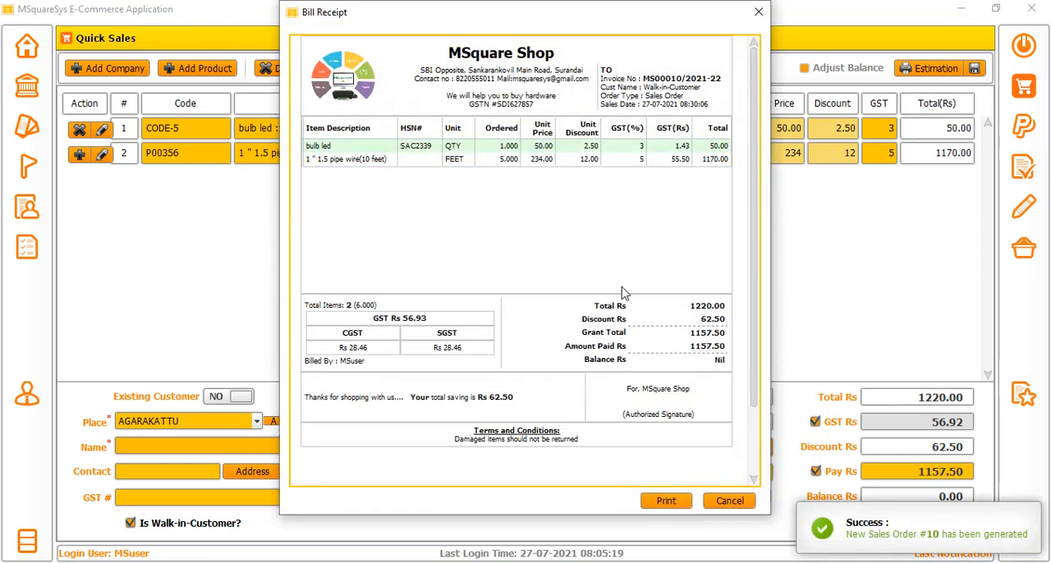
click(727, 501)
click(616, 63)
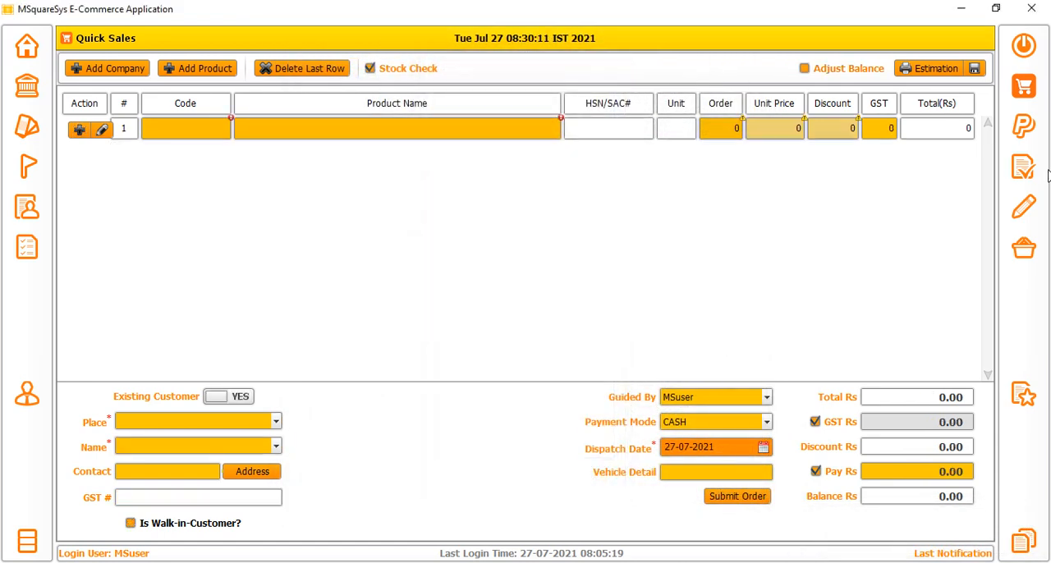
In Pre-Order Booking, add the A To Z product Mike Clip/Clamp Small with an ordered value of 12.
click(1023, 169)
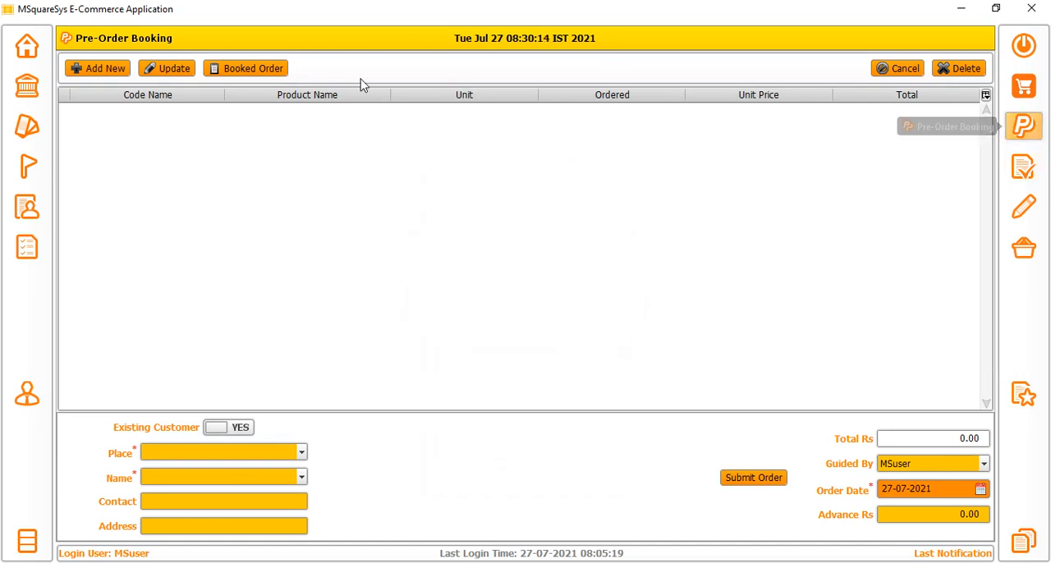
click(102, 70)
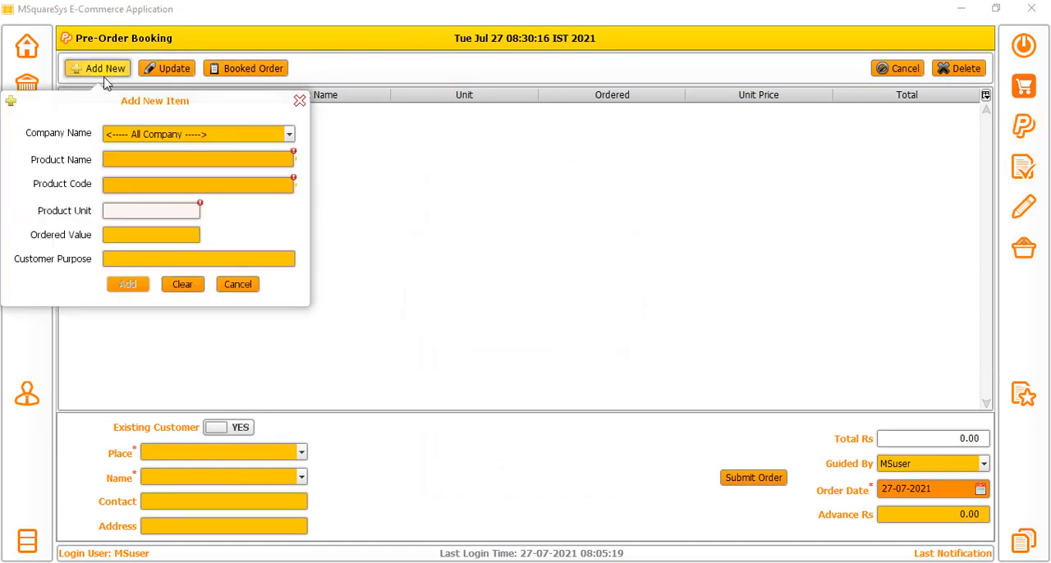
click(115, 135)
click(120, 175)
click(119, 161)
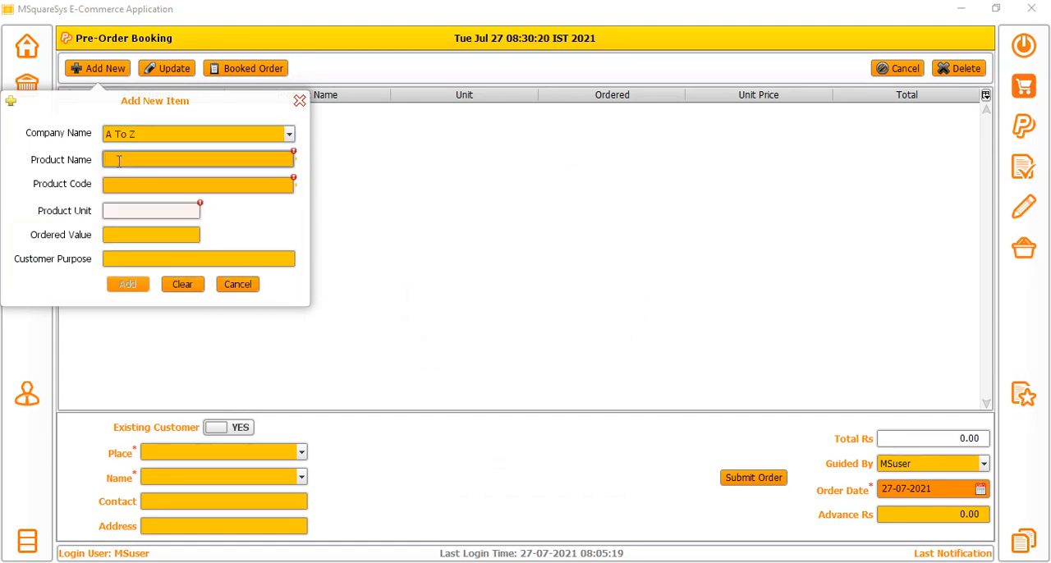
text(M)
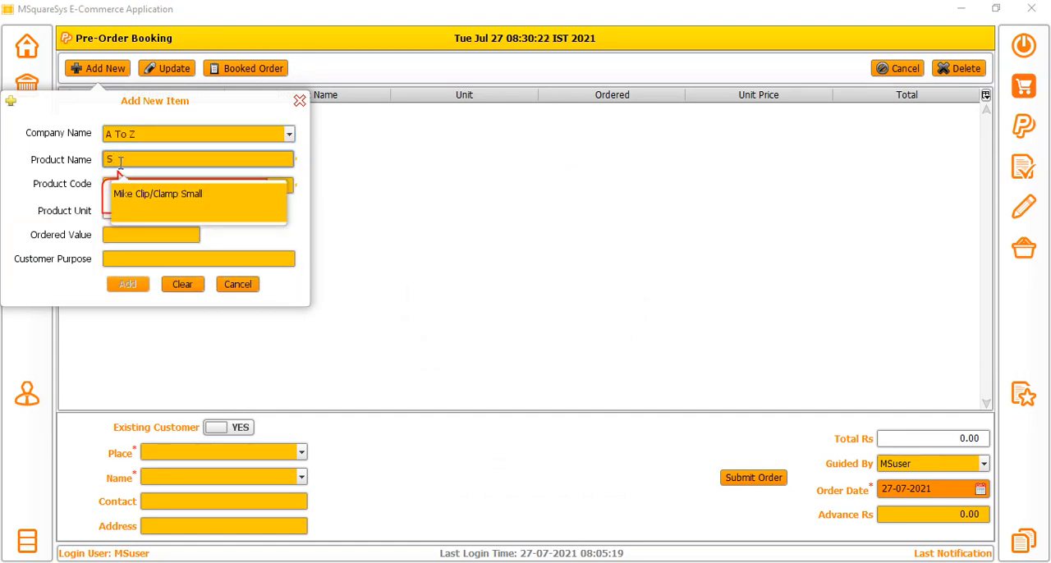
click(123, 211)
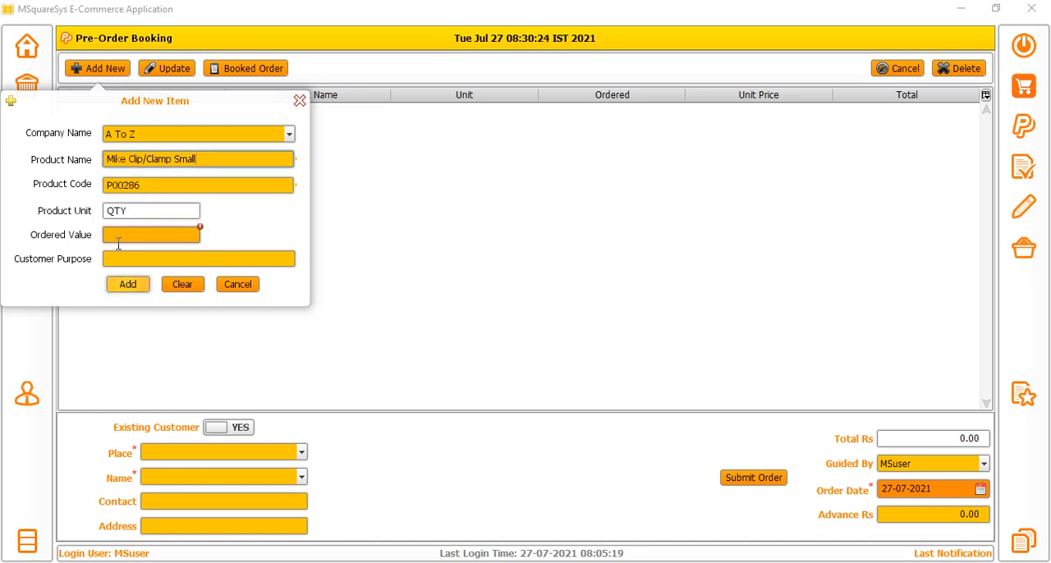
text(12)
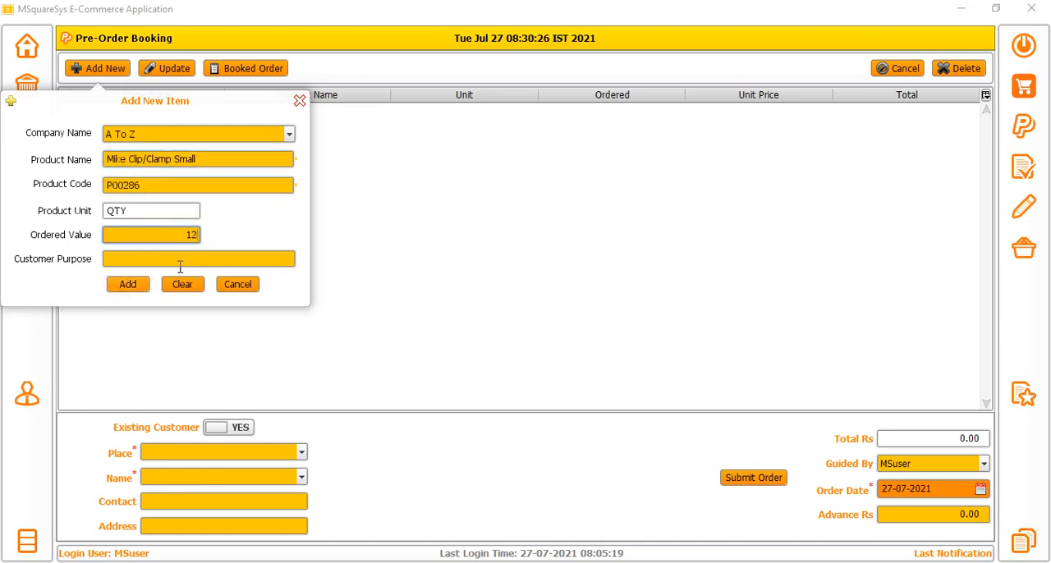
click(131, 286)
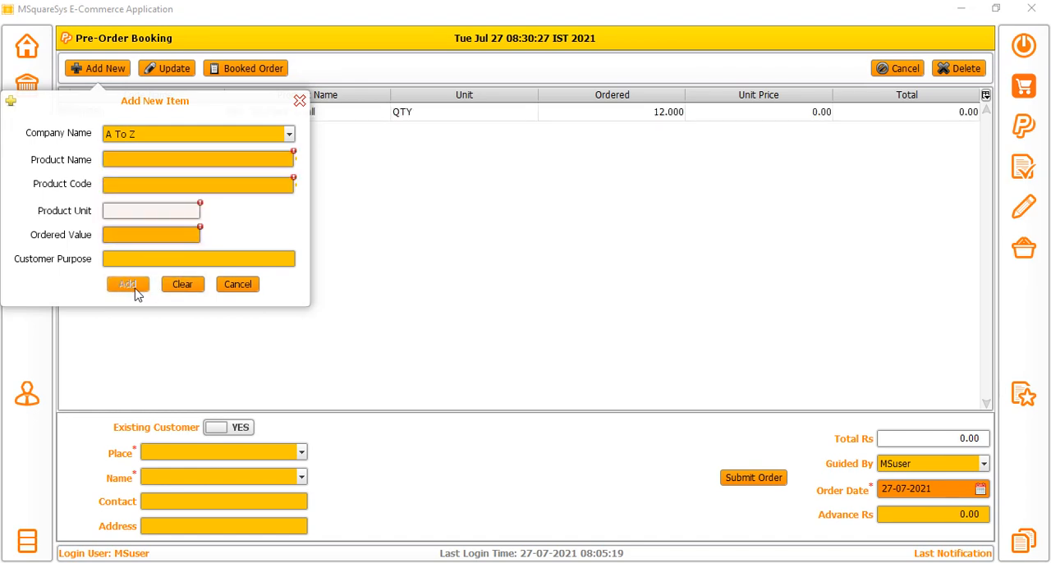
click(300, 100)
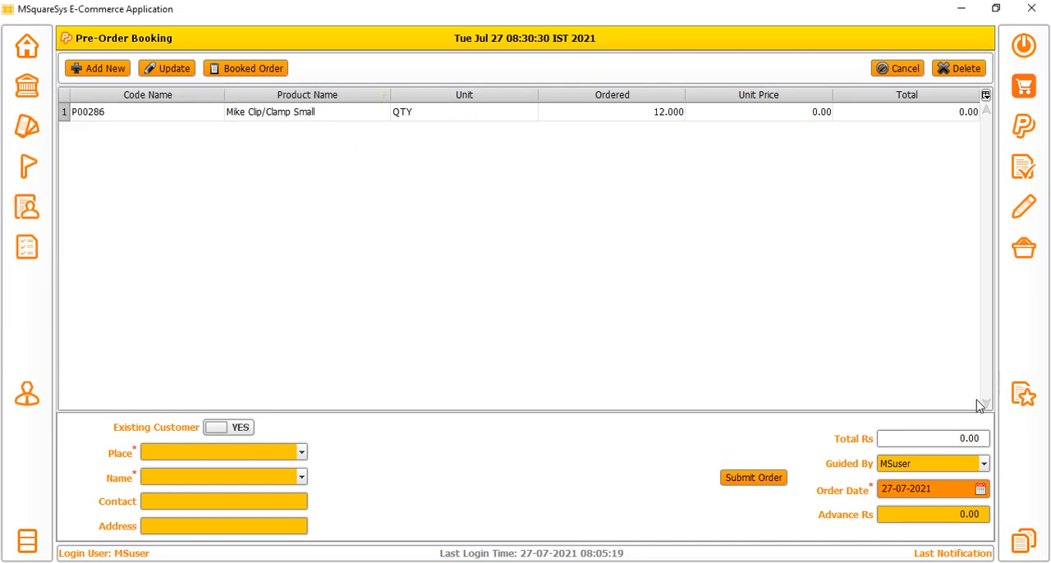
Set the pre-order's advance to Rs 1230 and review the booked item's quantity, unit price and total.
click(938, 443)
click(954, 444)
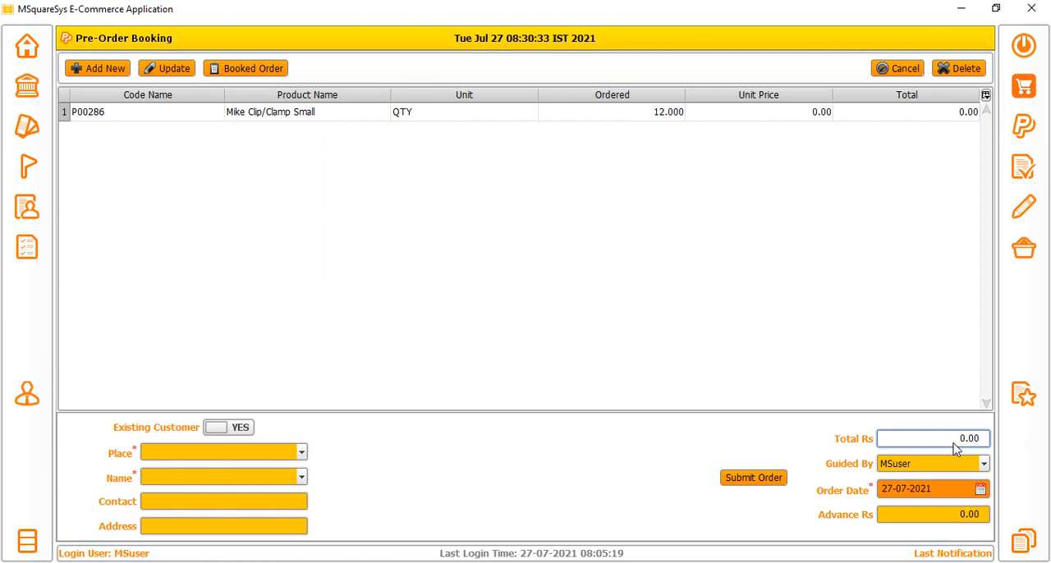
click(954, 514)
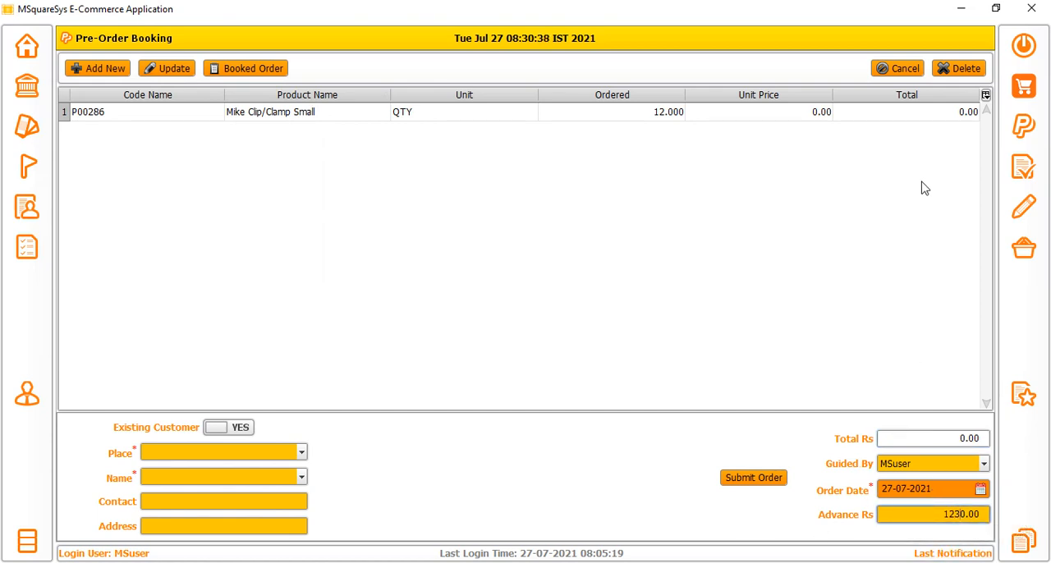
drag(644, 119, 903, 119)
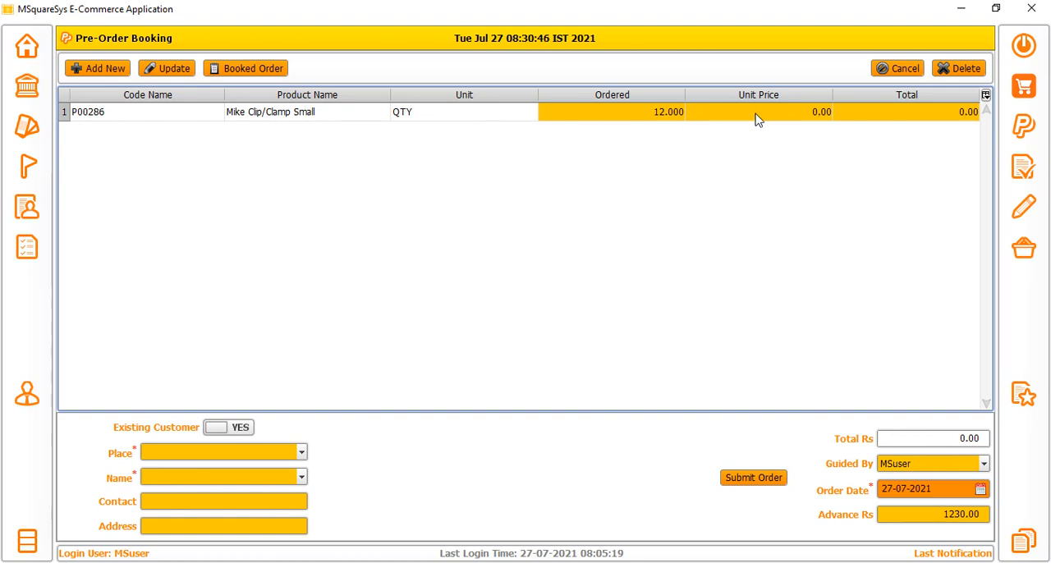
click(123, 117)
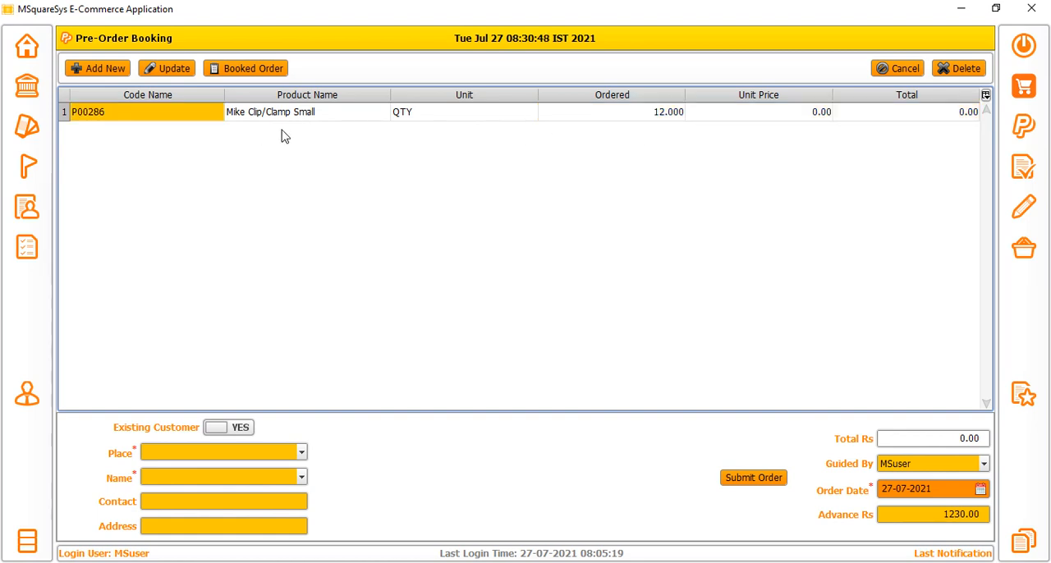
Add the product bulb led with code CODE-5 and an ordered value of 34 to the pre-order.
click(95, 68)
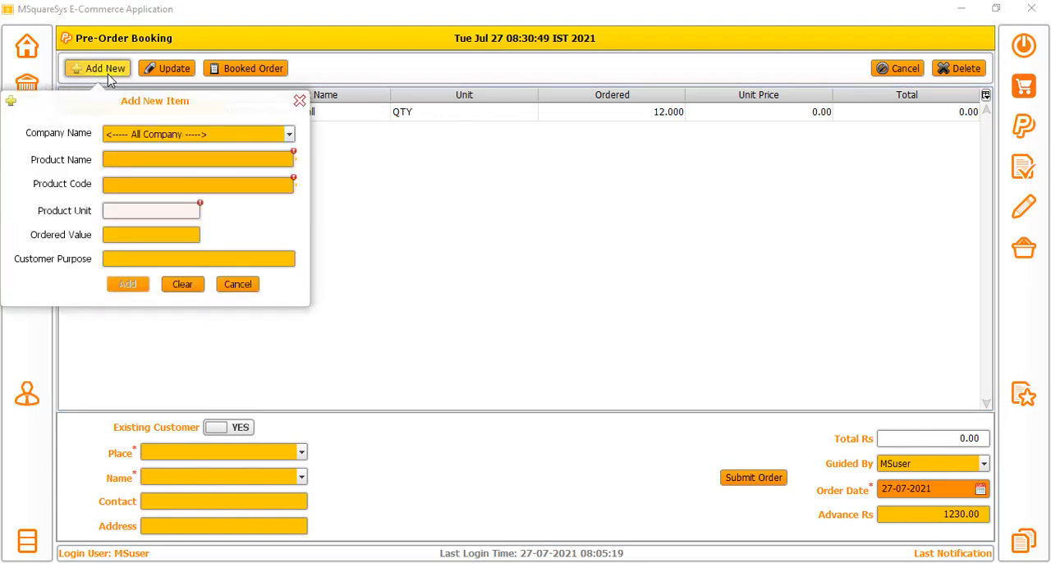
click(142, 158)
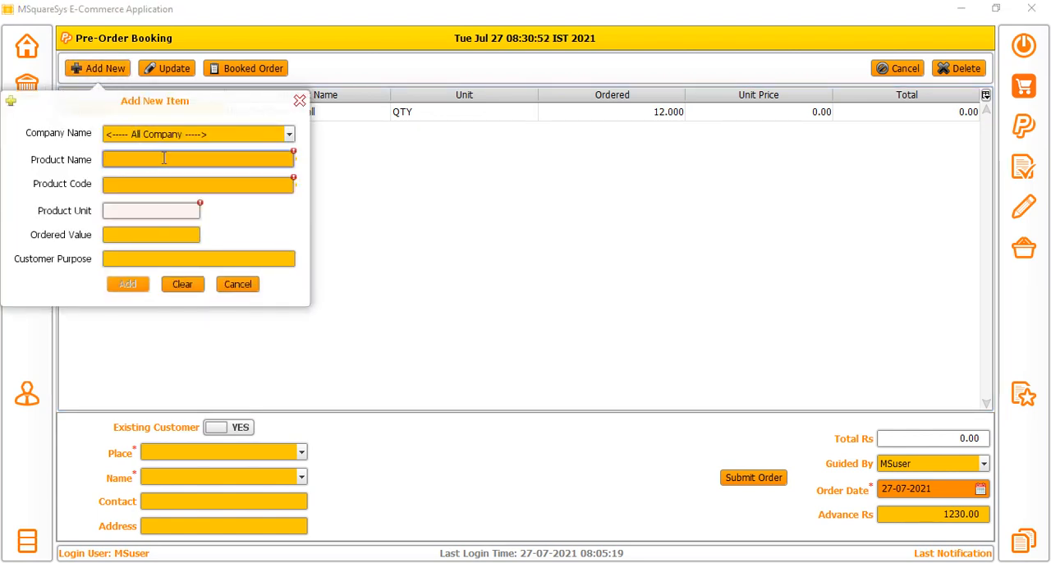
click(161, 184)
text(C)
click(141, 220)
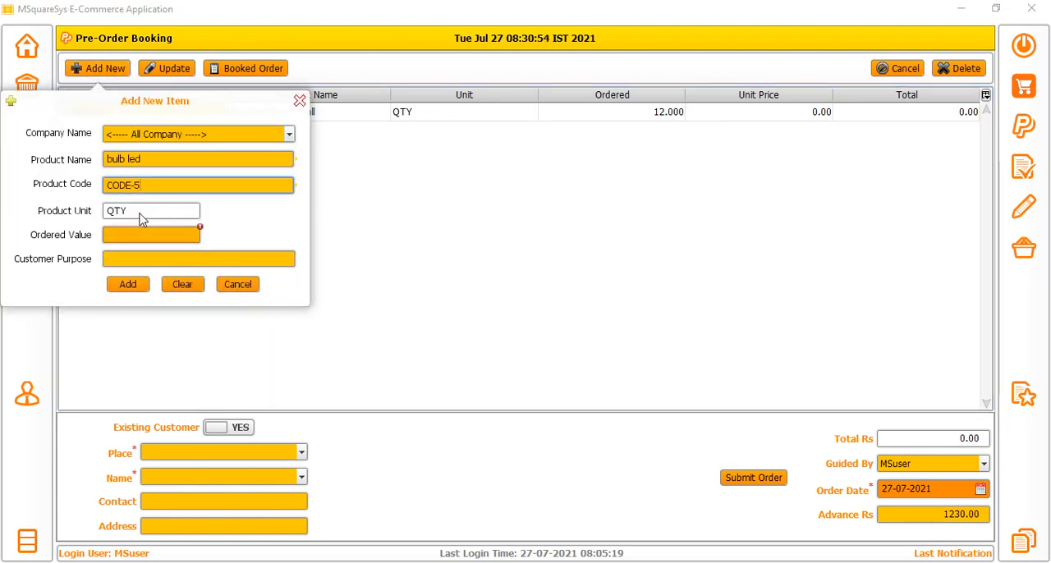
click(137, 241)
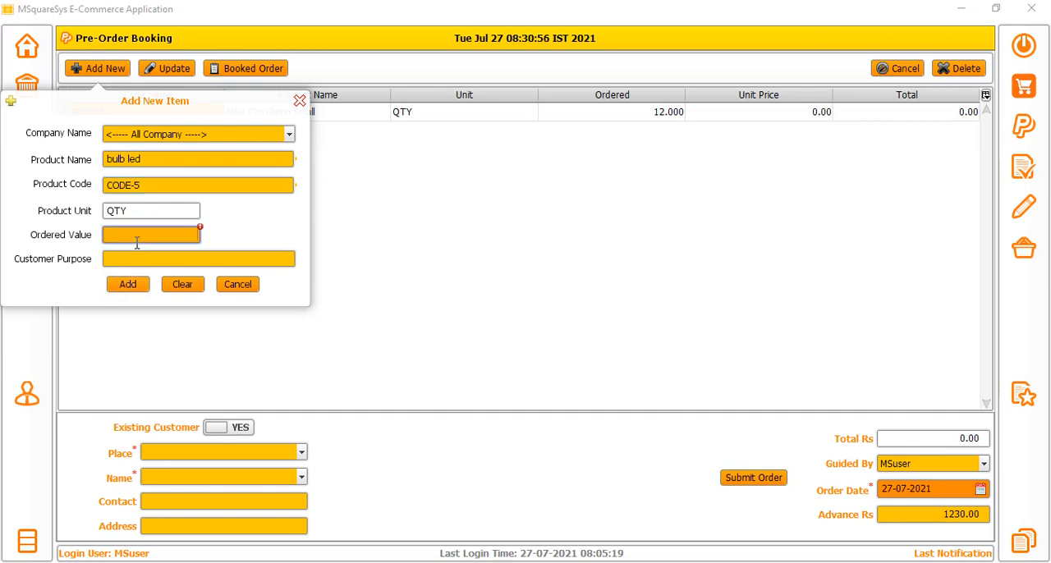
text(34)
click(128, 284)
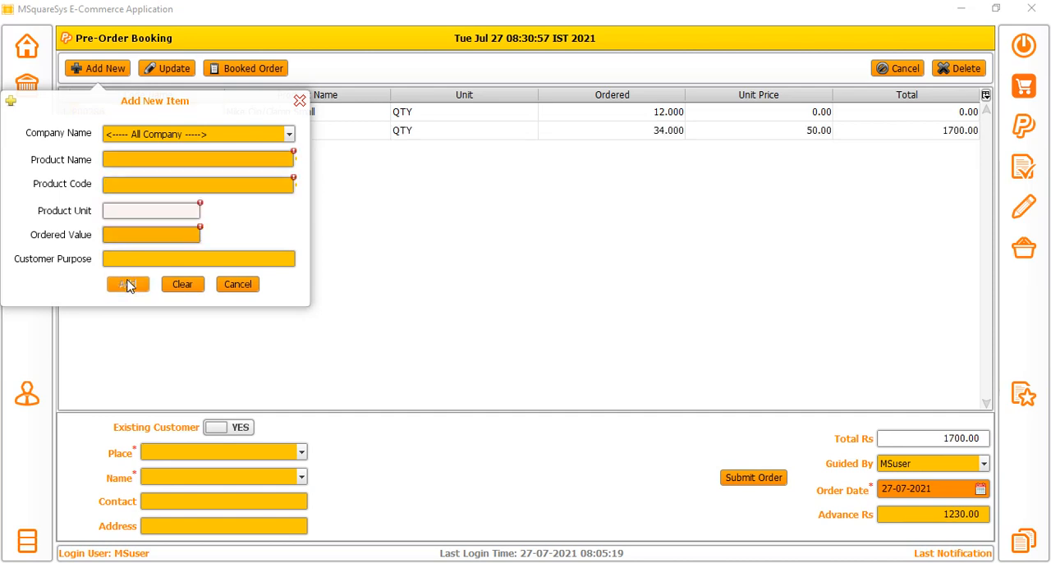
click(297, 104)
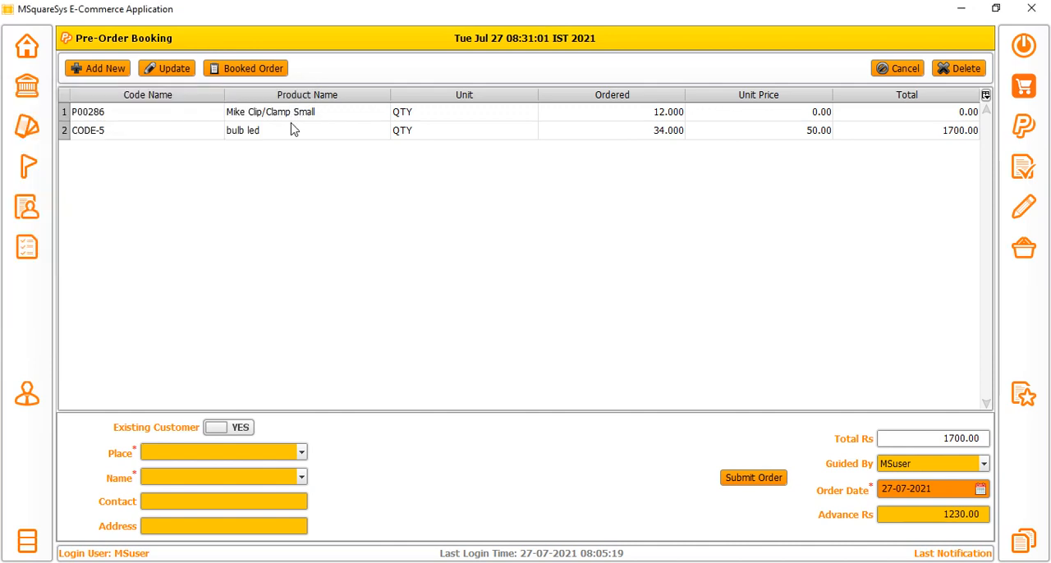
Review the bulb led item's quantity, unit price and total, plus the pre-order's overall total and advance amount.
drag(293, 129, 858, 135)
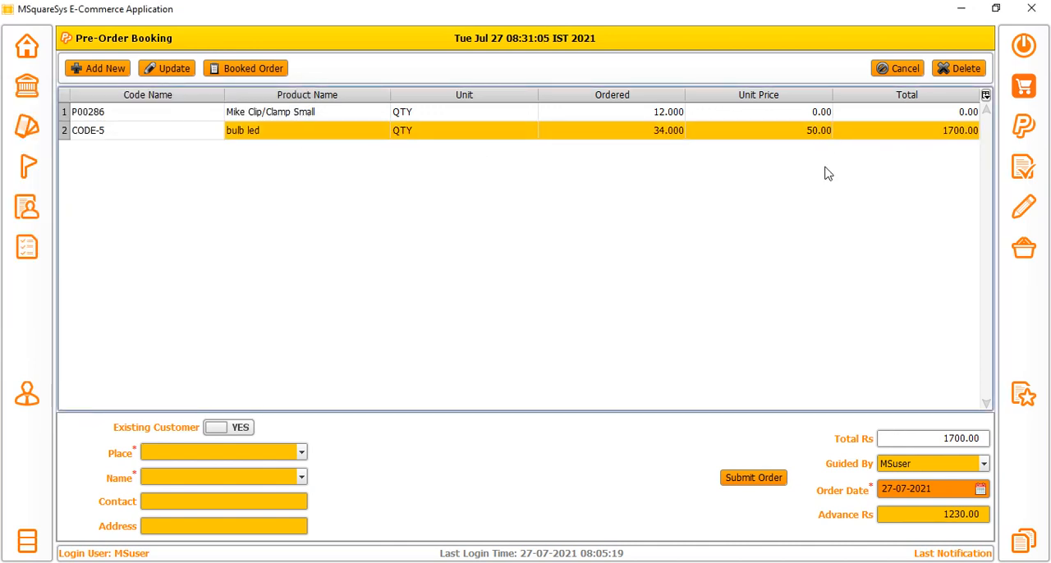
double_click(919, 437)
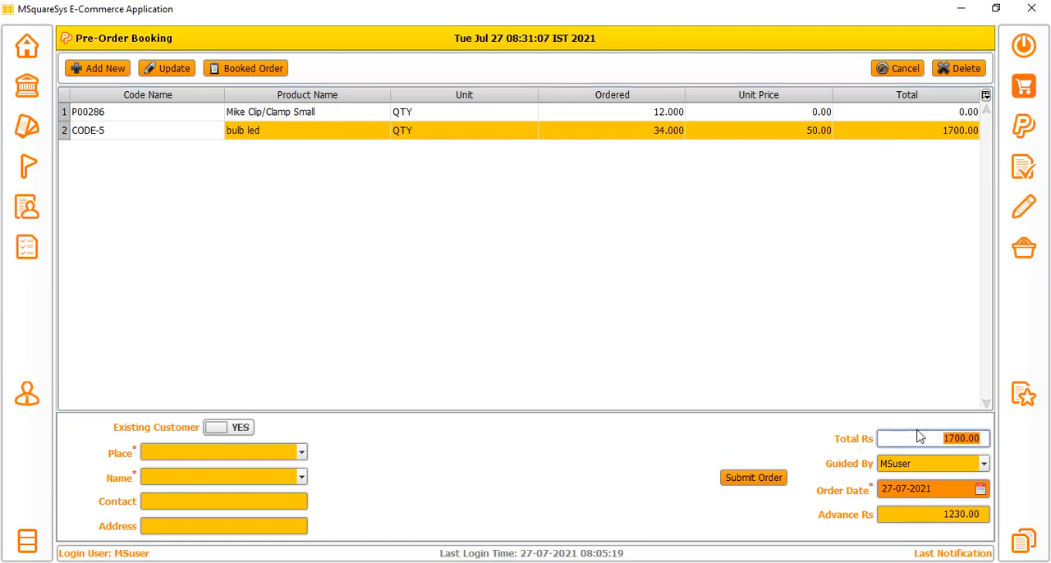
double_click(935, 514)
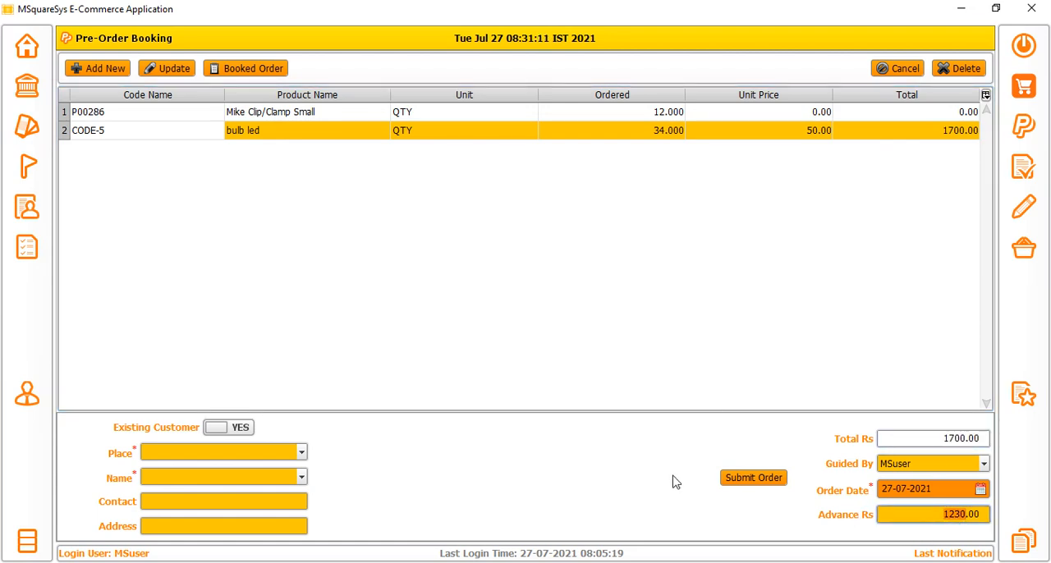
Try to submit the pre-order without any customer details.
click(745, 478)
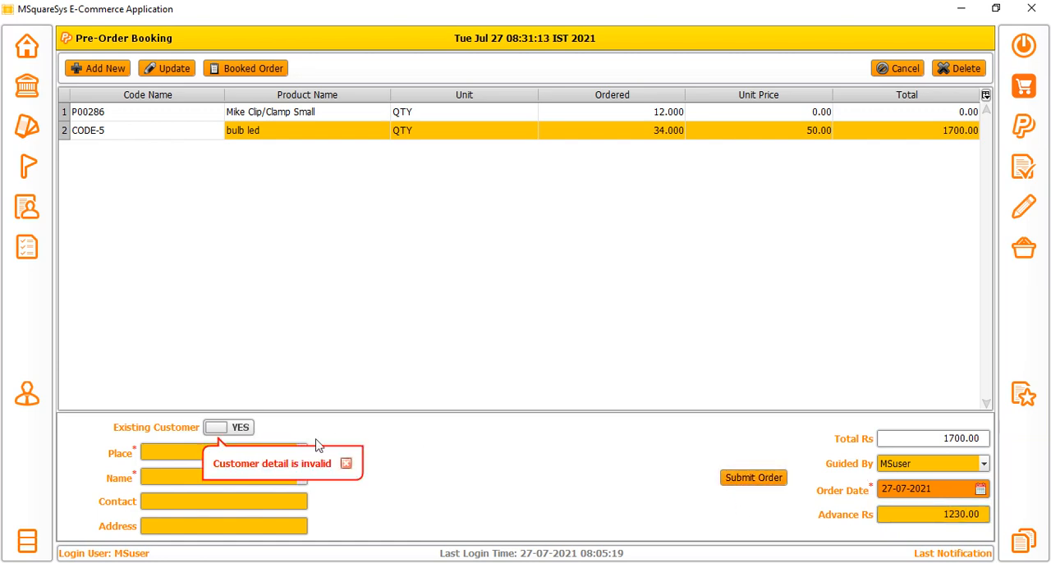
click(349, 463)
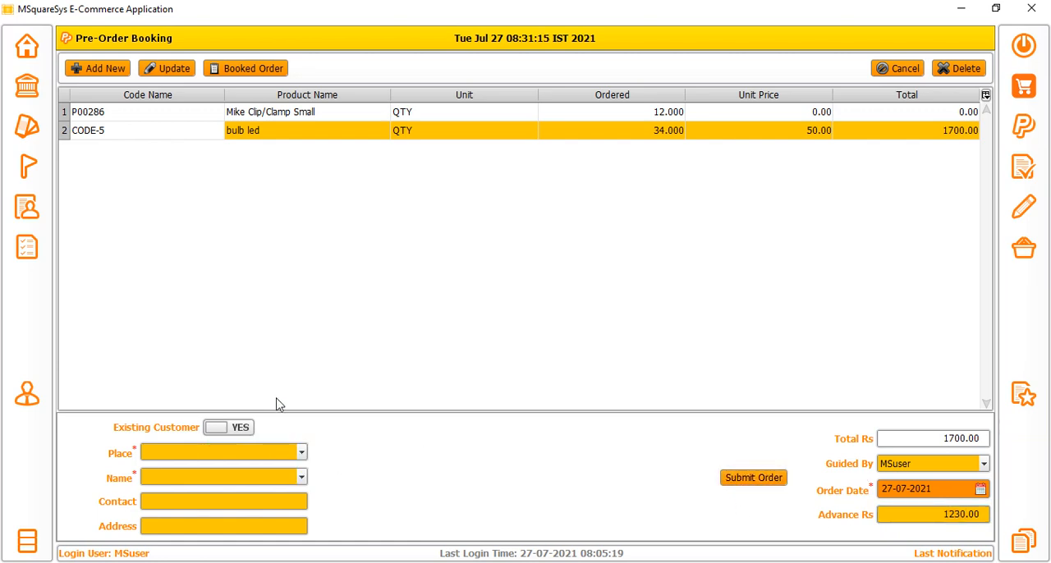
click(222, 450)
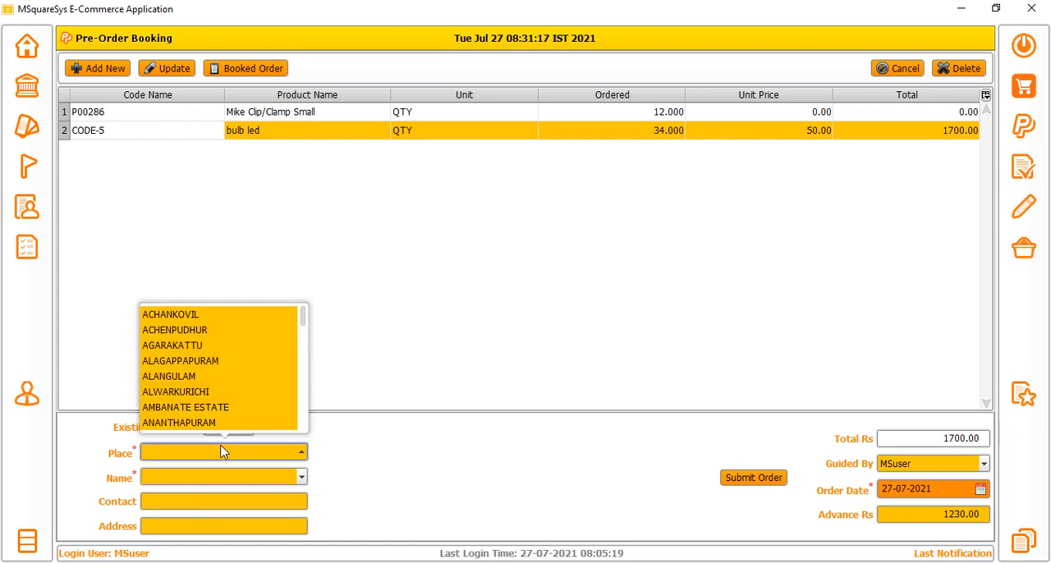
click(330, 476)
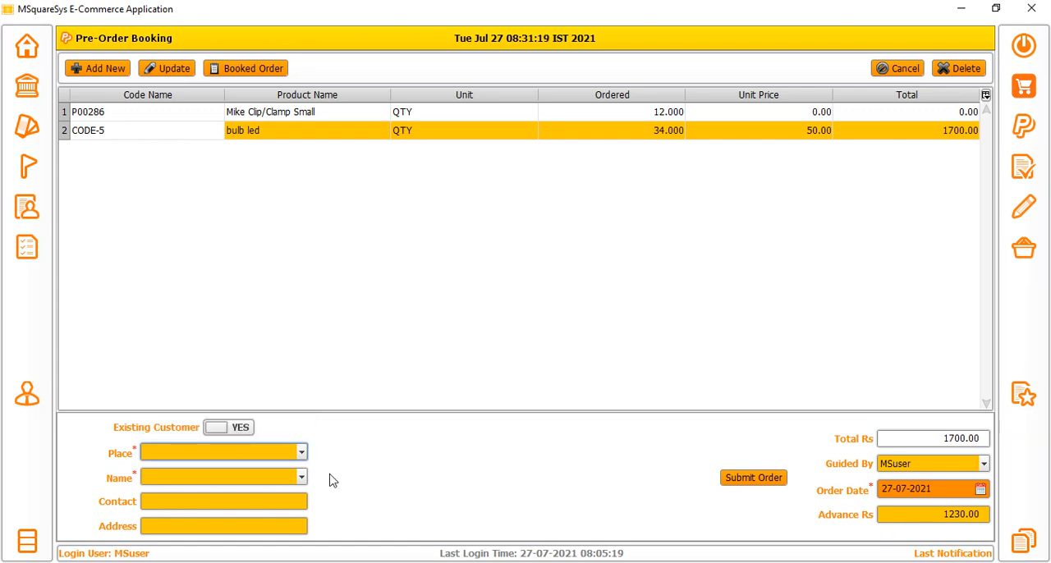
Enter a new customer in TIRUNELVELI with the customer's name, contact number and address, and submit the pre-order.
click(234, 452)
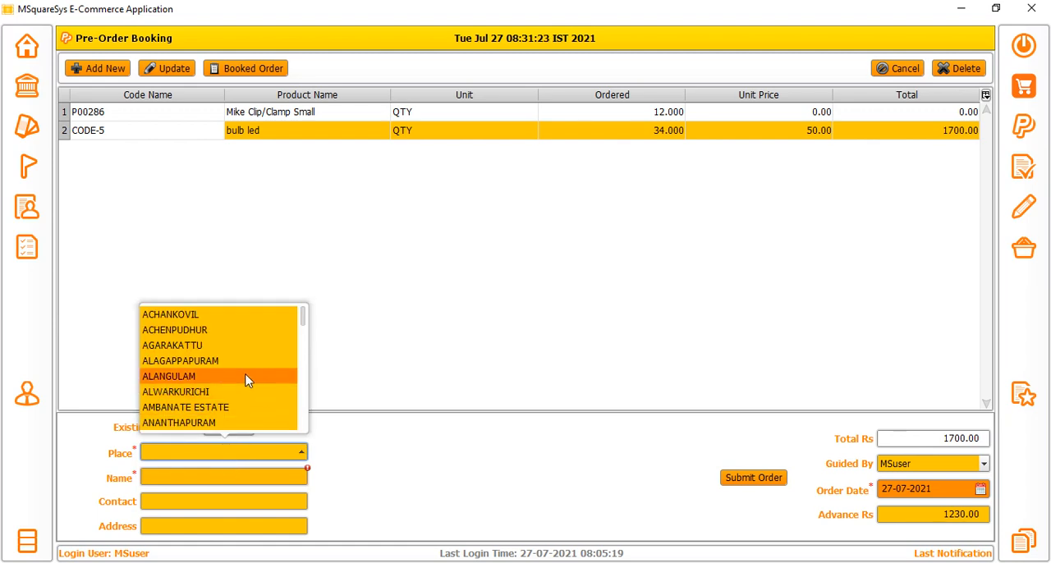
text(ti)
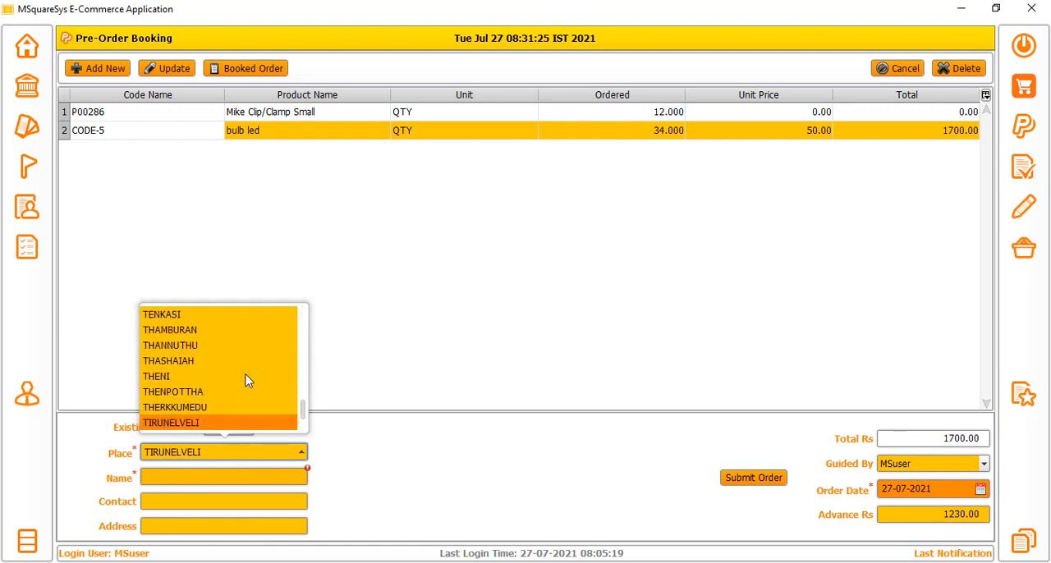
click(227, 423)
click(270, 475)
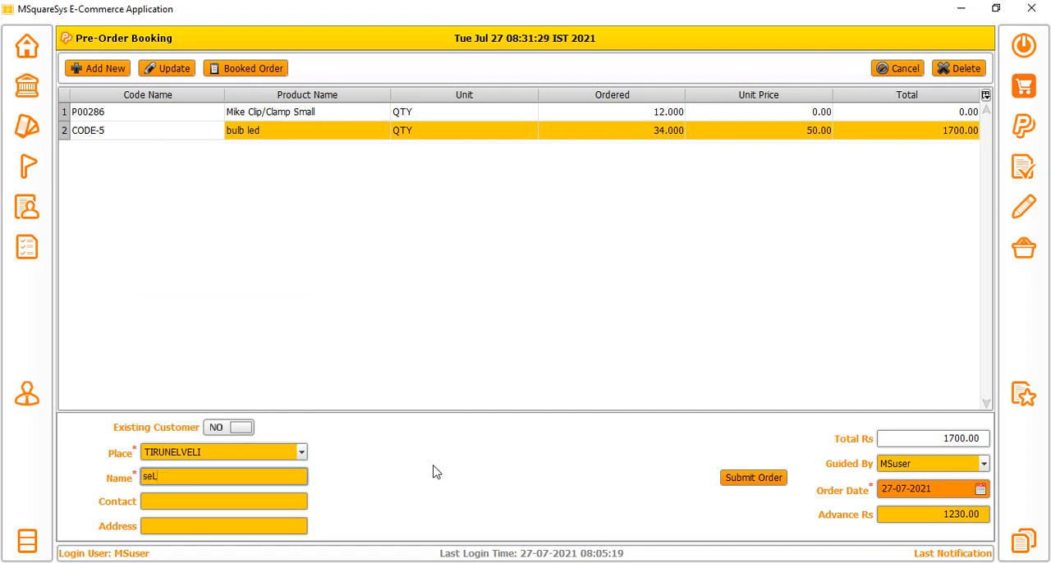
click(240, 500)
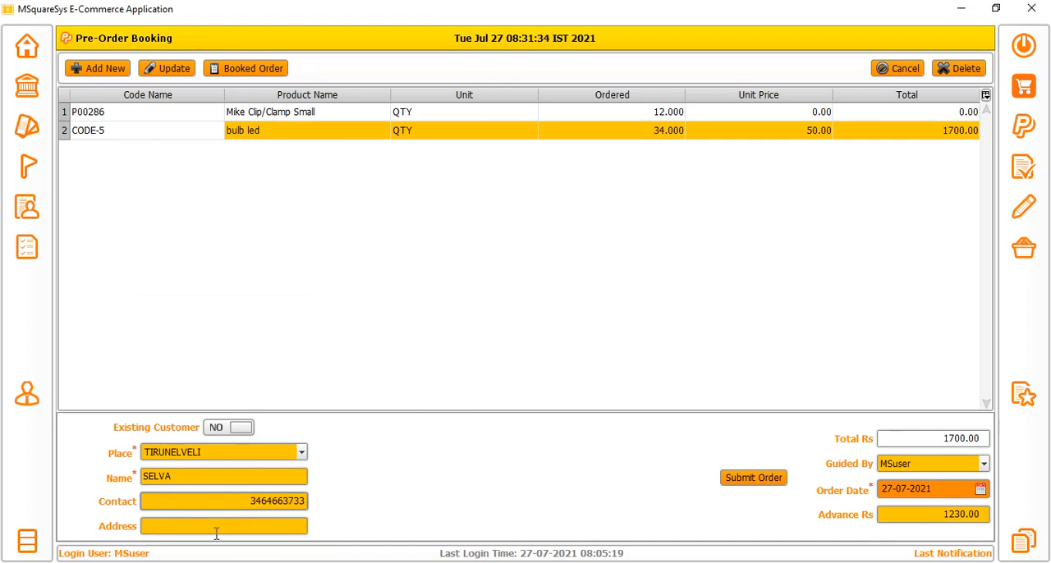
click(216, 529)
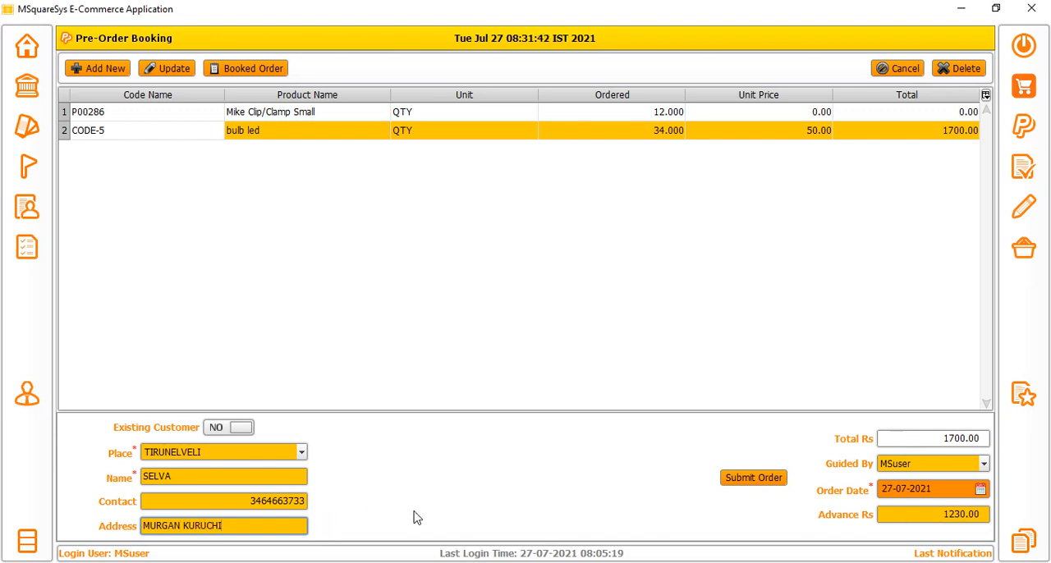
click(737, 479)
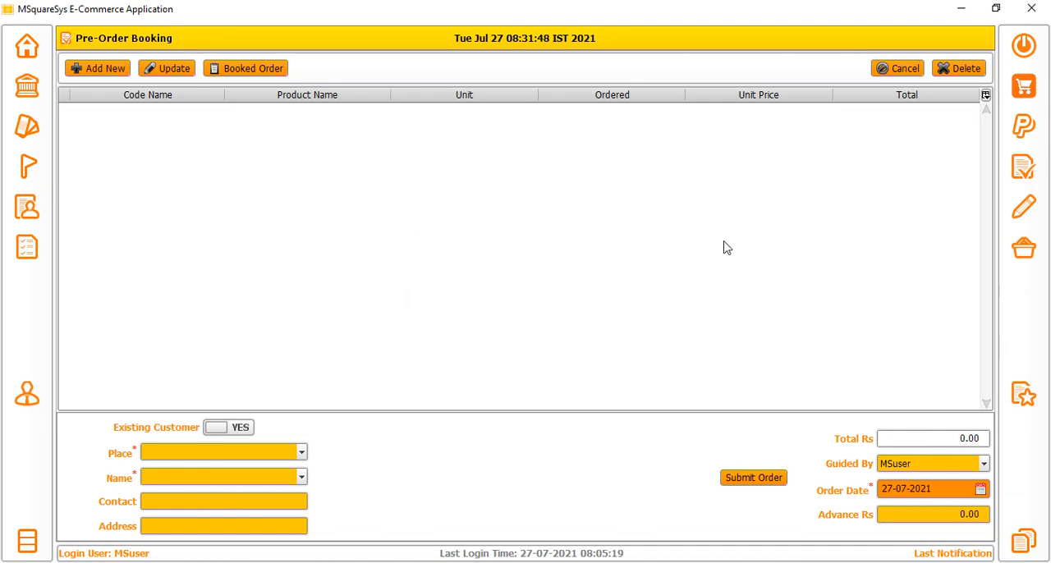
In Sales Order, load the customer's booked order and try to submit it with its unadjusted quantities.
click(1022, 174)
click(238, 68)
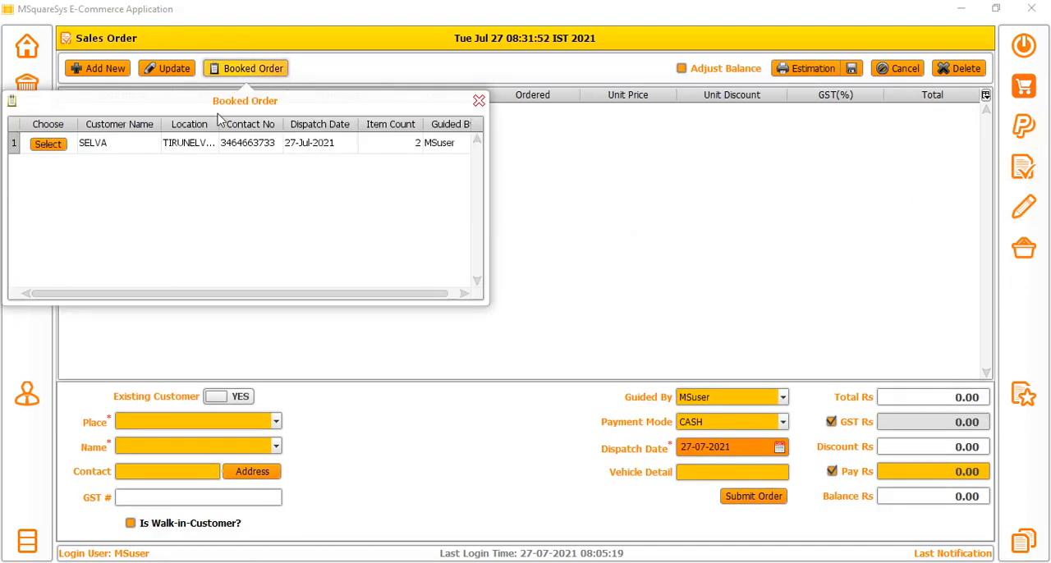
click(41, 145)
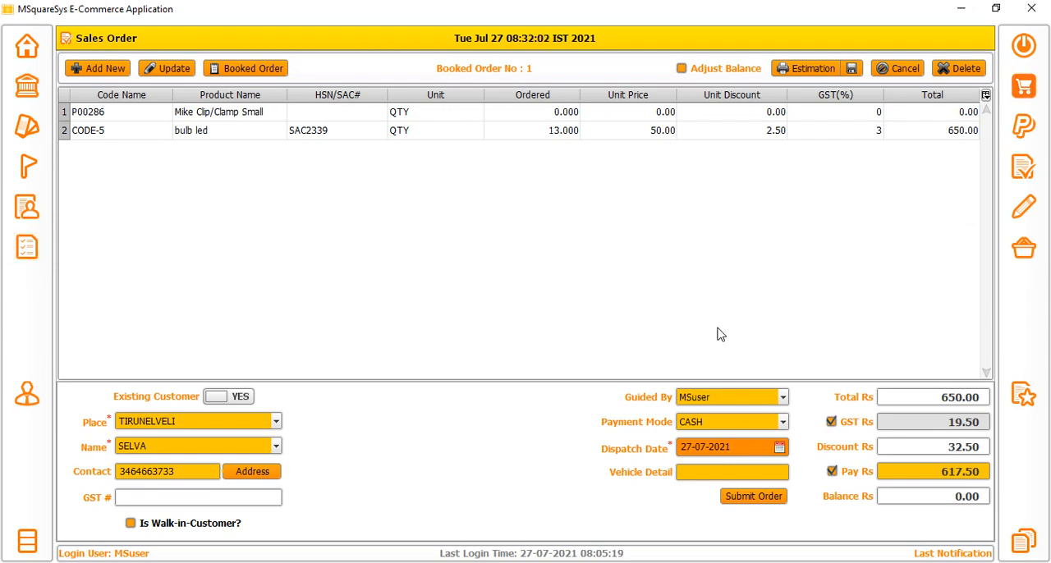
click(760, 499)
click(823, 408)
Open the Mike Clip/Clamp Small item for updating, try an ordered value of 12, and change its stock to 40.
double_click(119, 115)
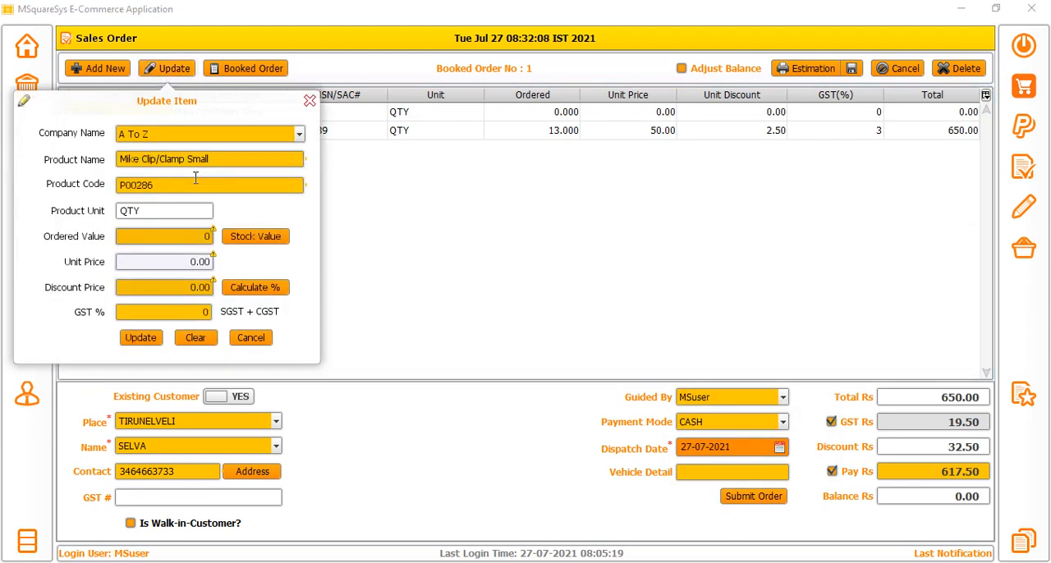
click(194, 237)
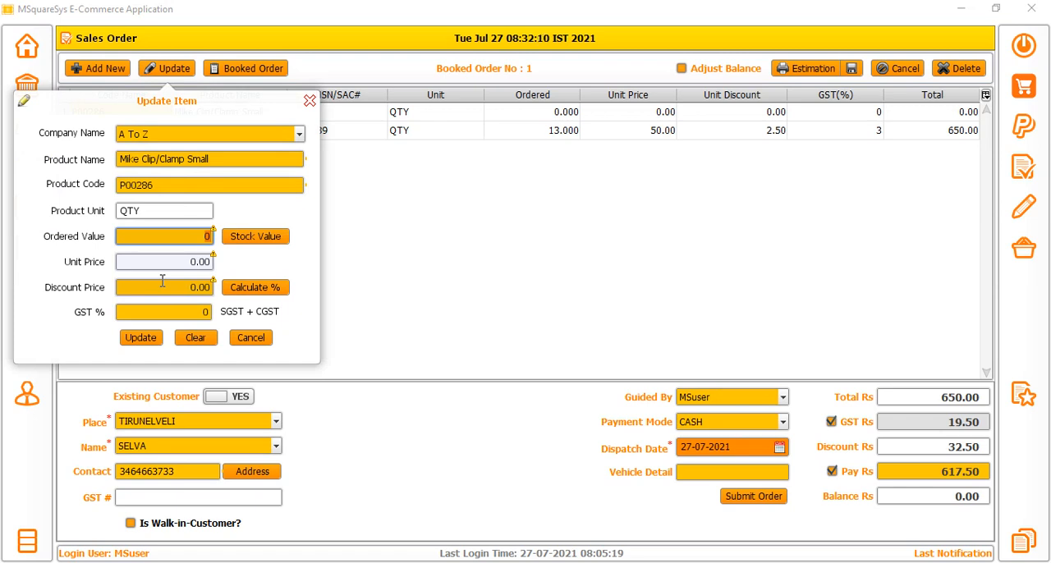
text(12)
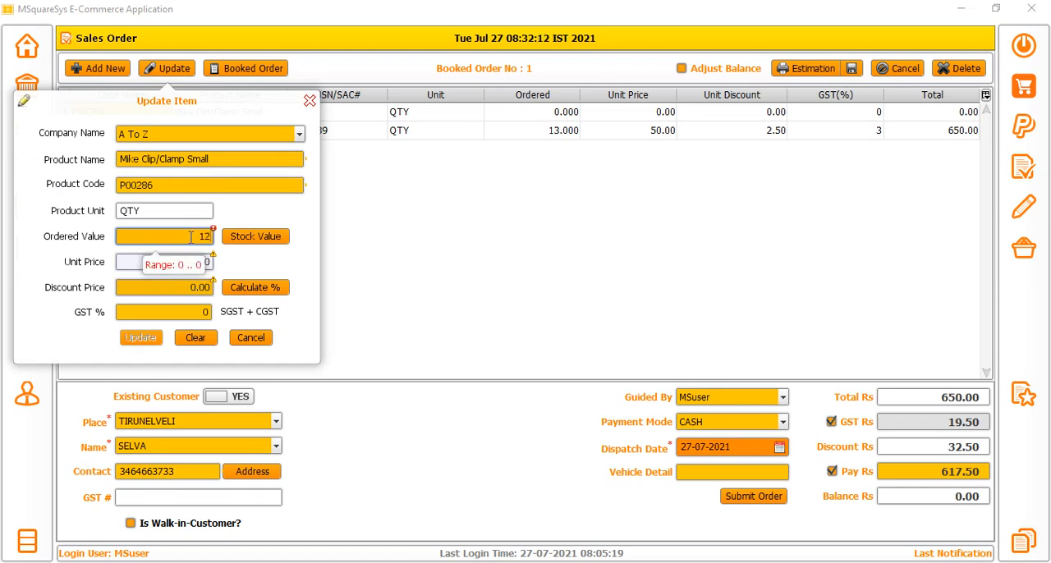
key(BackSpace)
key(BackSpace)
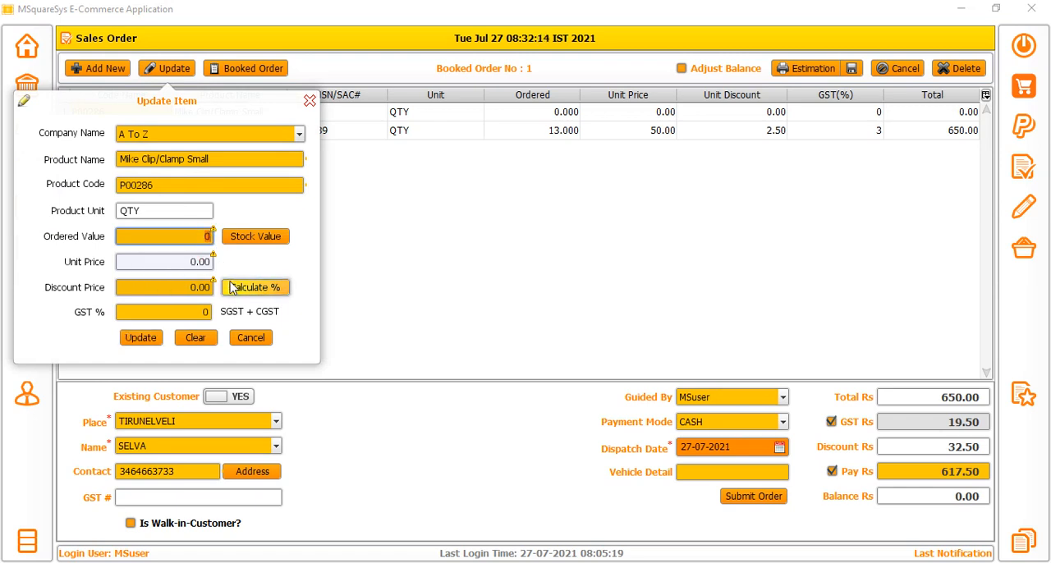
text(15)
click(256, 237)
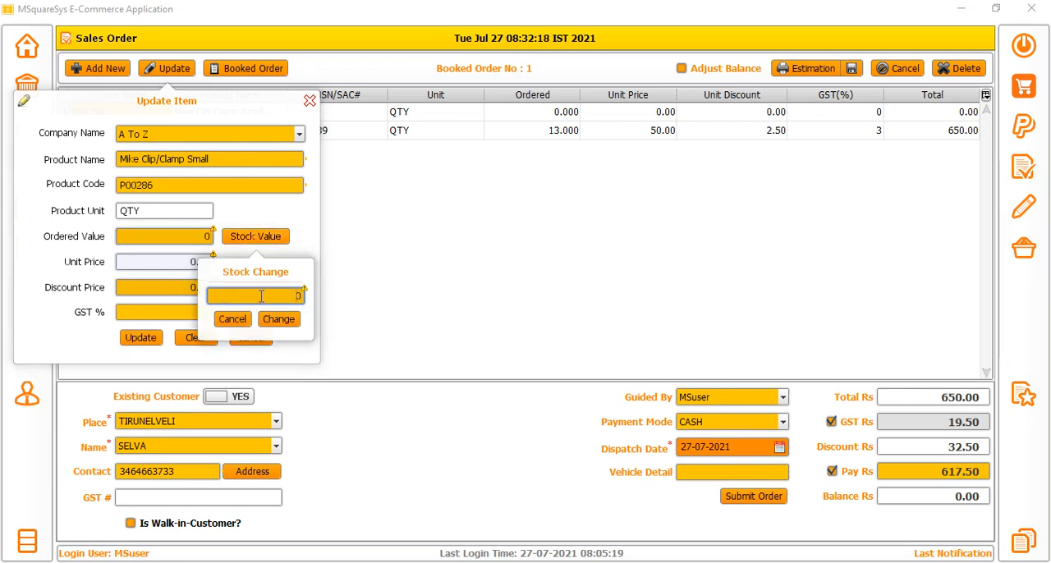
click(284, 321)
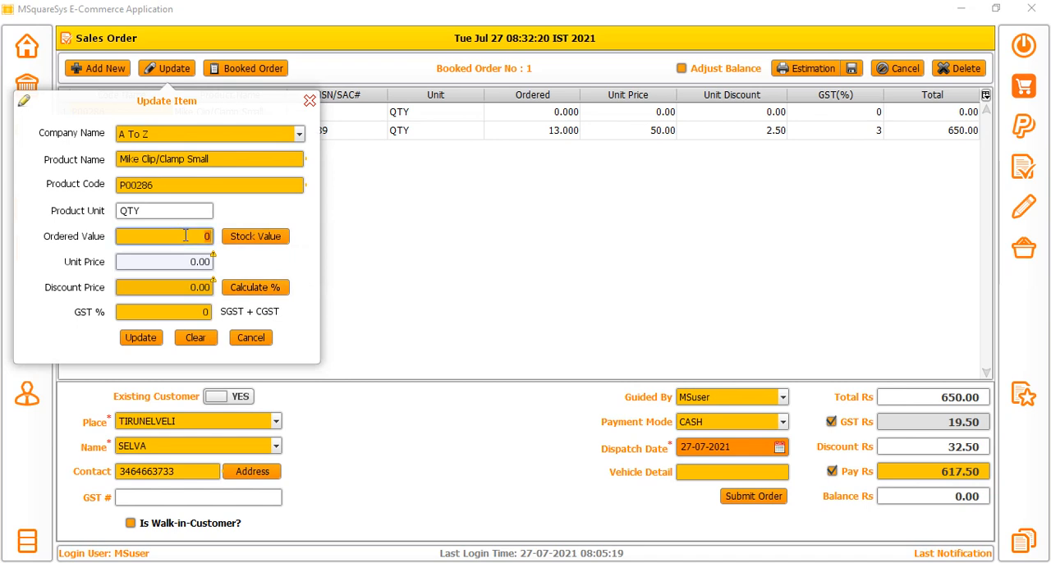
Update the Mike Clip/Clamp Small item to an ordered value of 23, unit price 120 and discount price 12.
text(234)
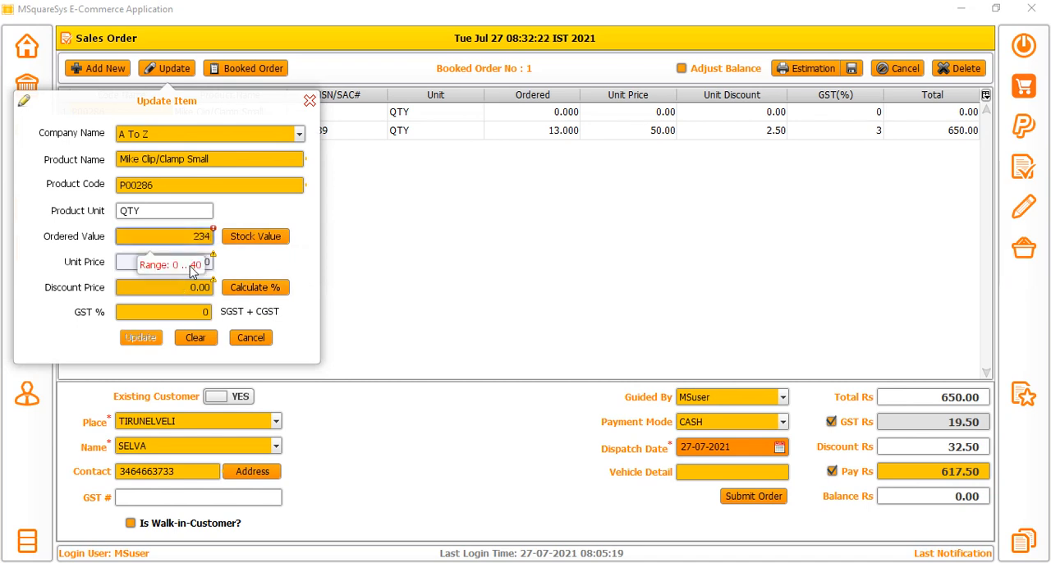
key(BackSpace)
key(Tab)
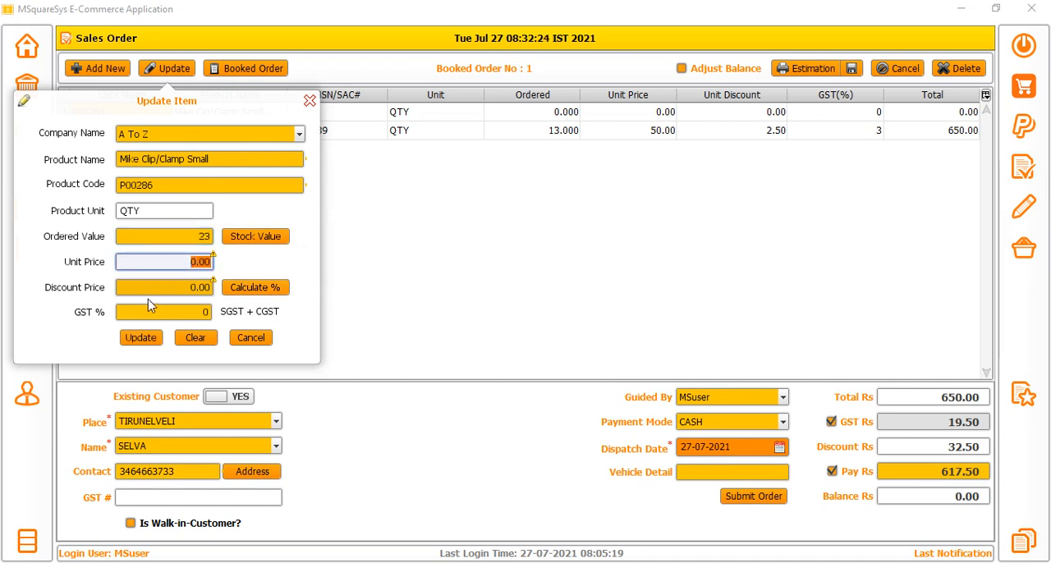
text(120)
click(156, 289)
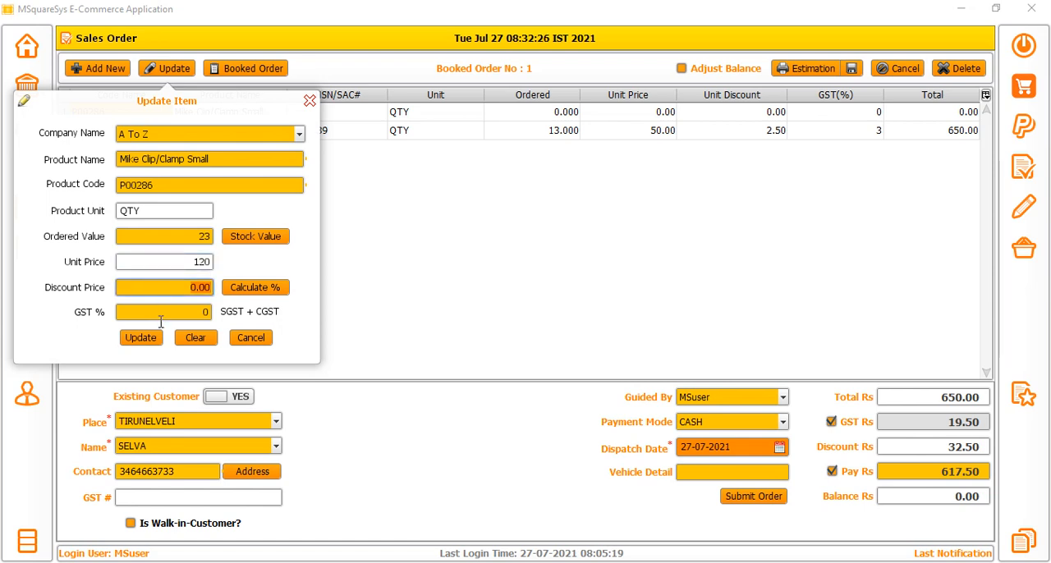
text(12)
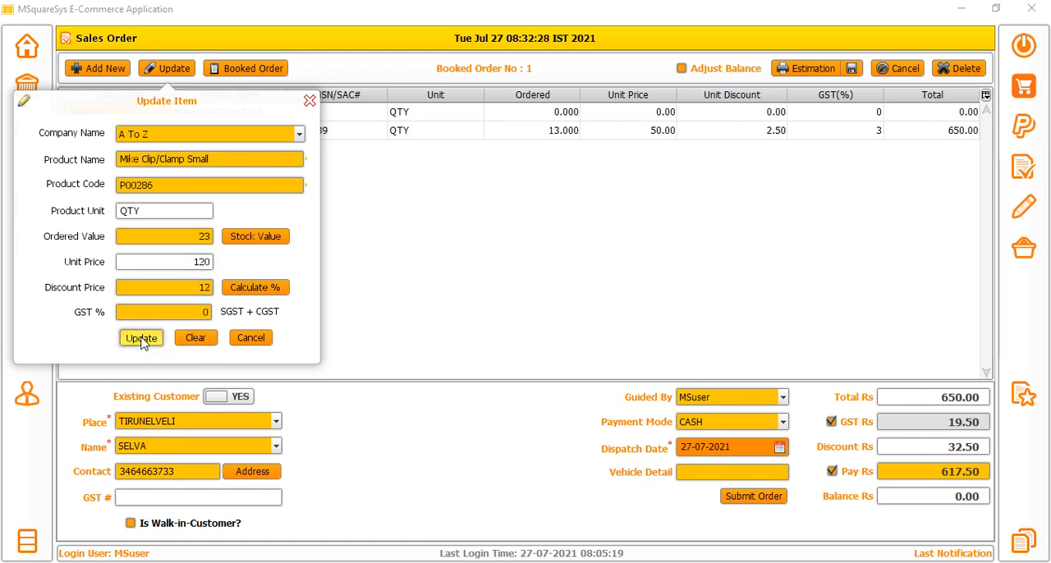
click(141, 338)
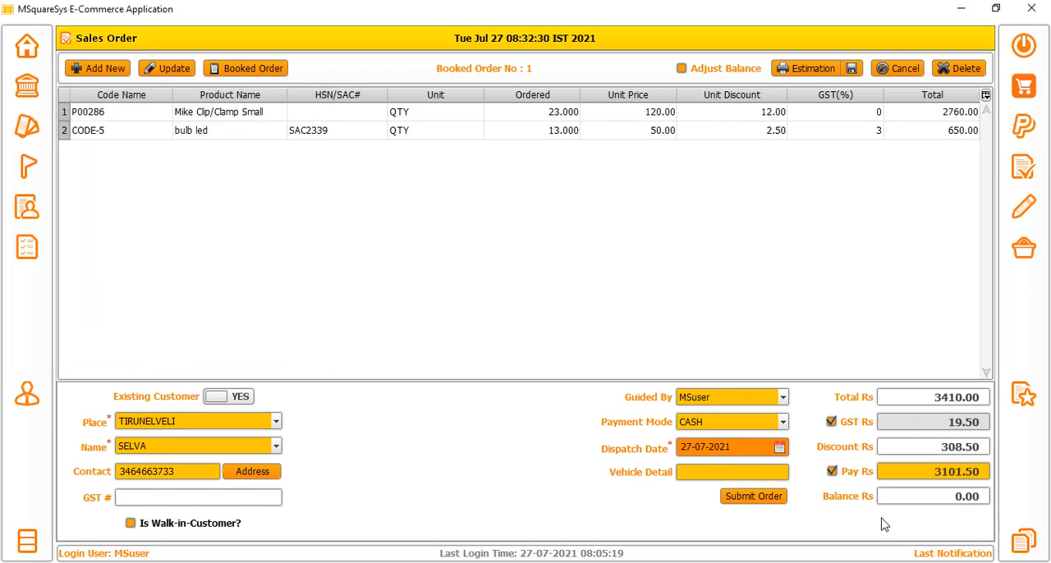
Submit the sales order and examine the invoice number, customer details and shop header on the bill receipt.
click(744, 498)
key(Return)
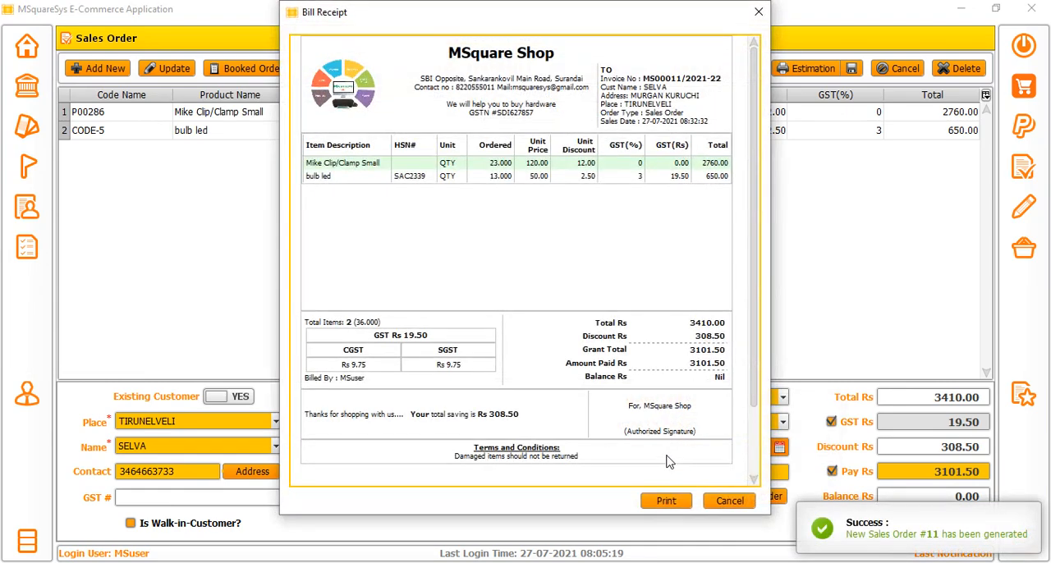
drag(731, 77, 683, 79)
click(665, 109)
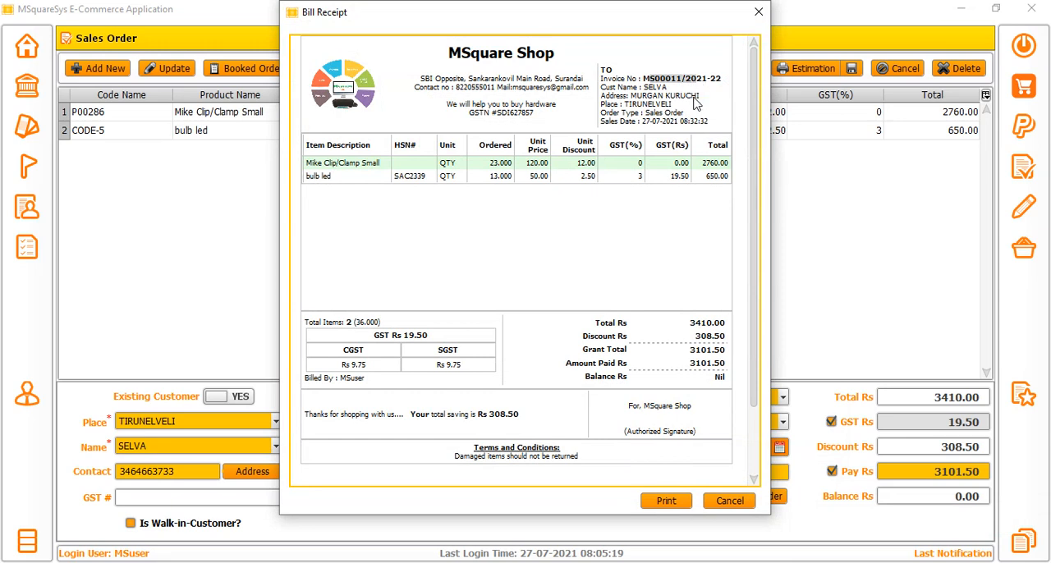
click(686, 98)
drag(534, 119, 438, 61)
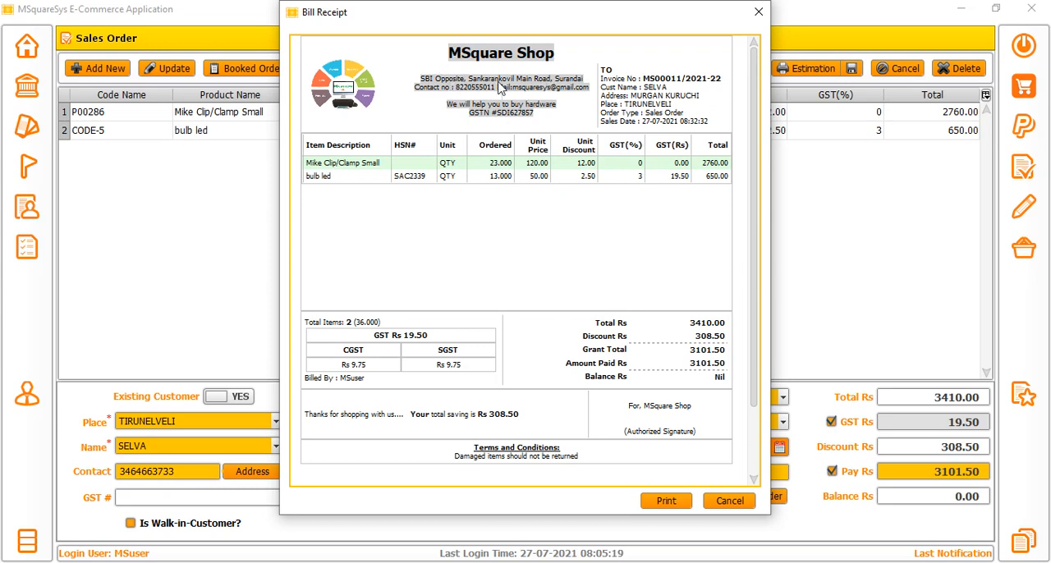
Examine the shop tagline and GSTN on the bill receipt, and close both receipt previews without printing.
click(469, 118)
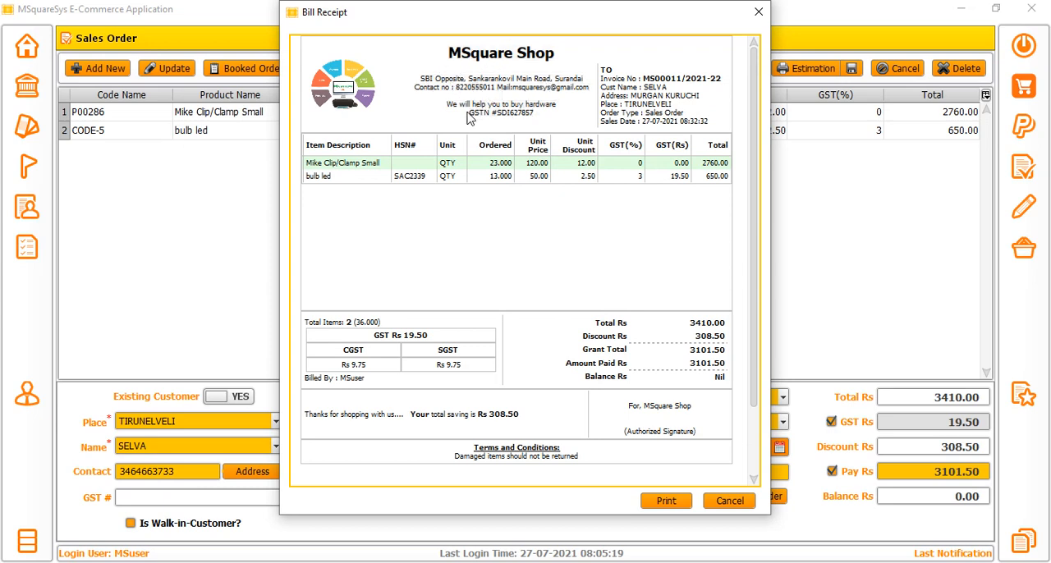
drag(447, 113, 555, 112)
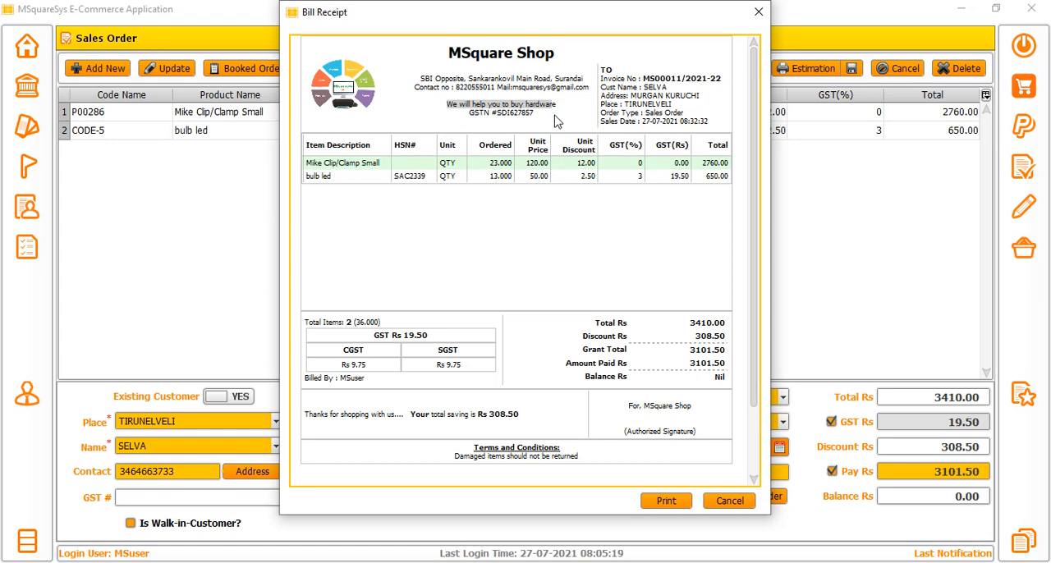
click(758, 12)
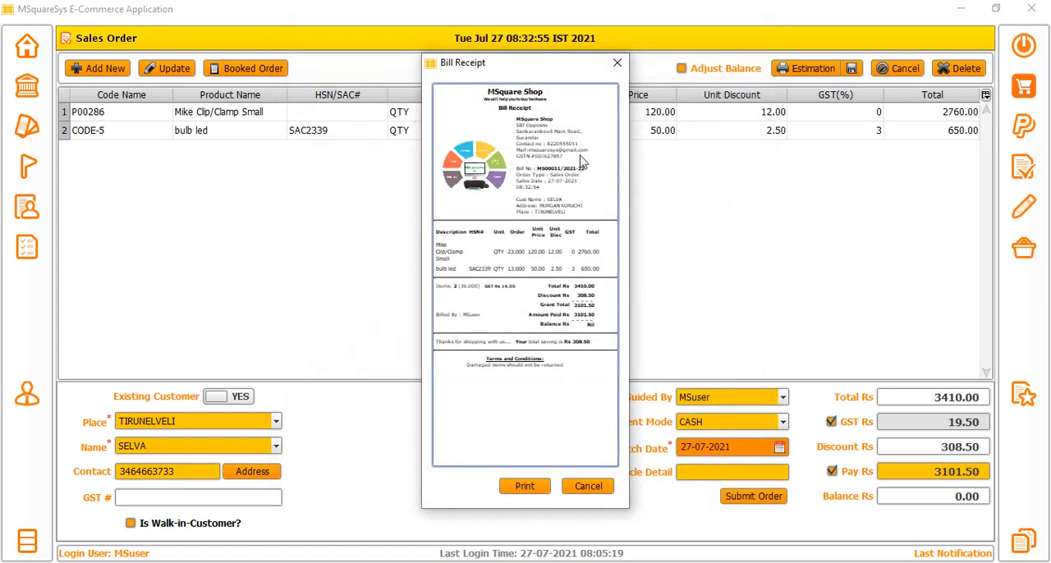
click(617, 63)
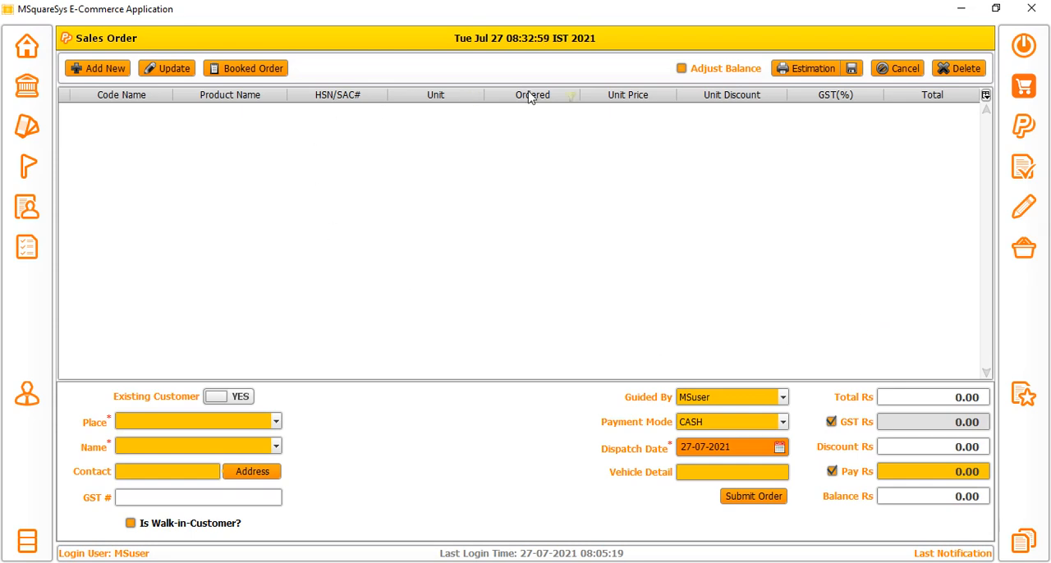
In Update Sales Order, load the TIRUNELVELI customer's sales order and set the Mike Clip/Clamp Small ordered value to 20.
click(1024, 206)
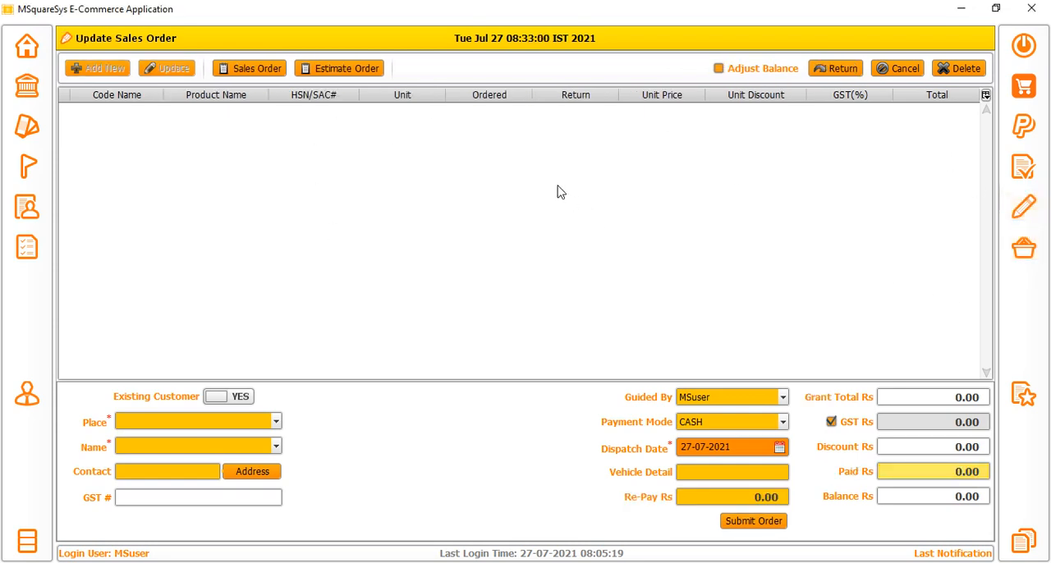
click(271, 72)
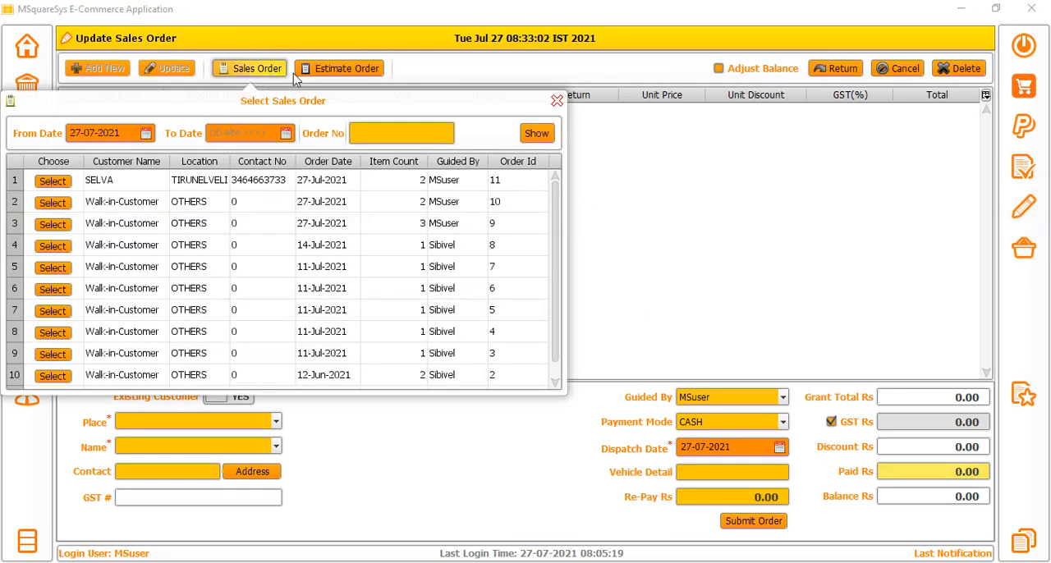
click(46, 181)
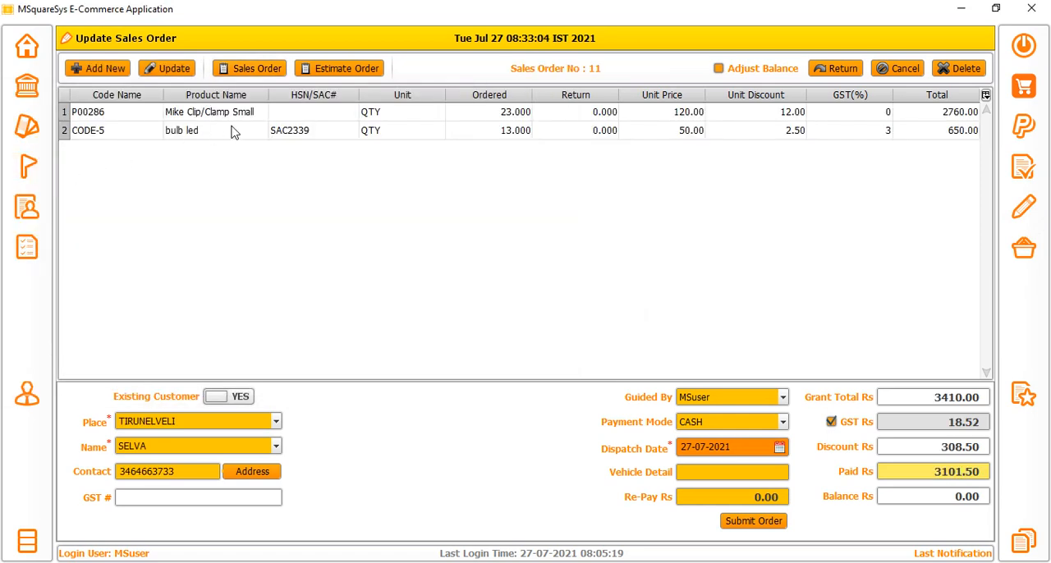
click(158, 69)
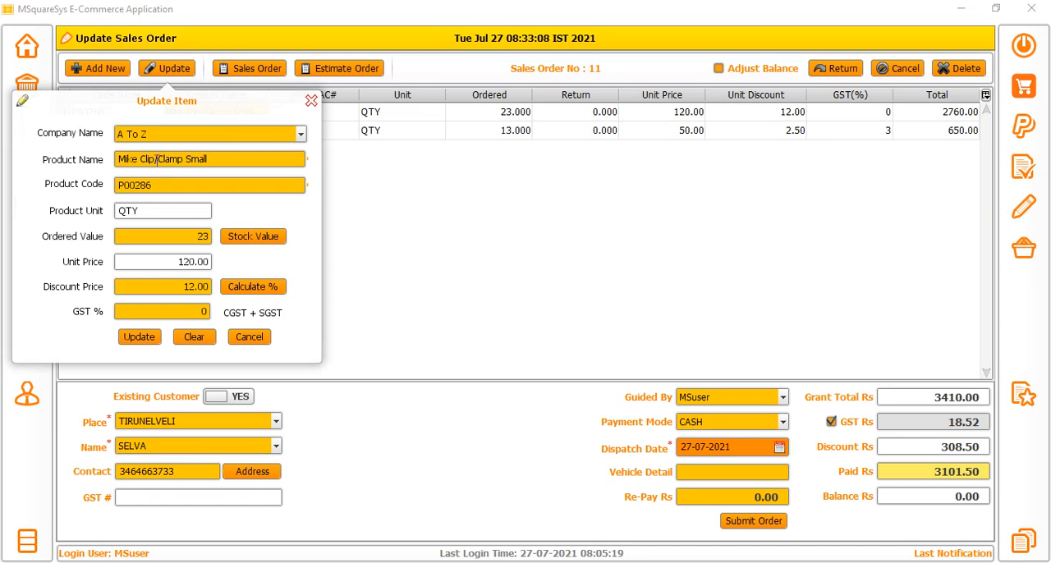
click(195, 236)
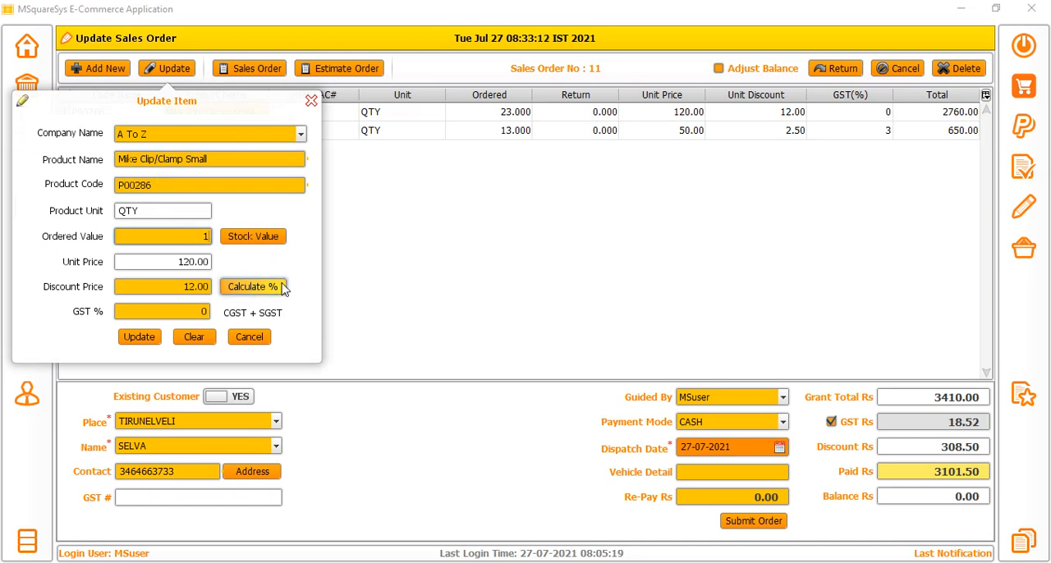
key(BackSpace)
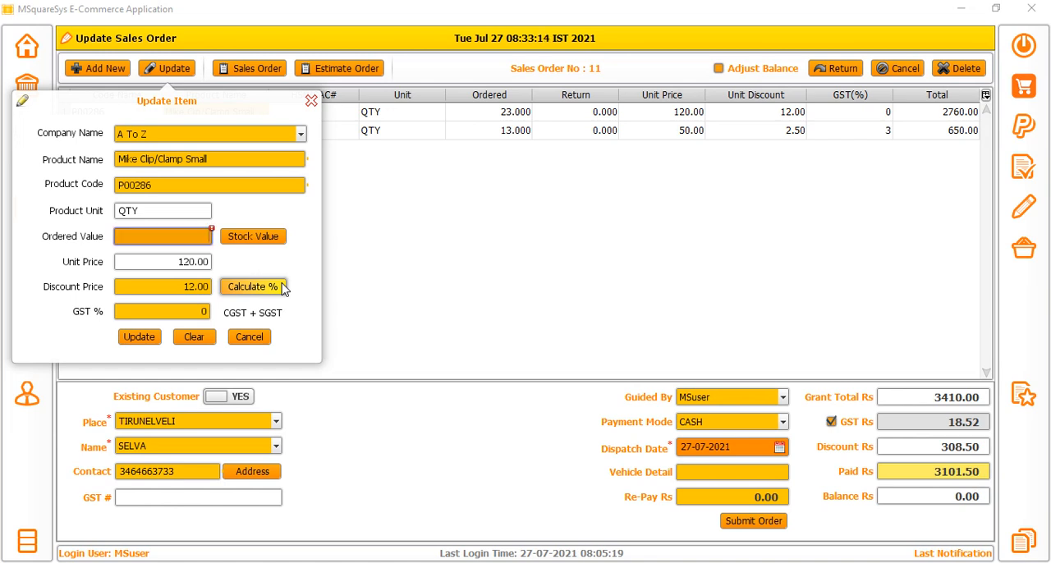
text(20)
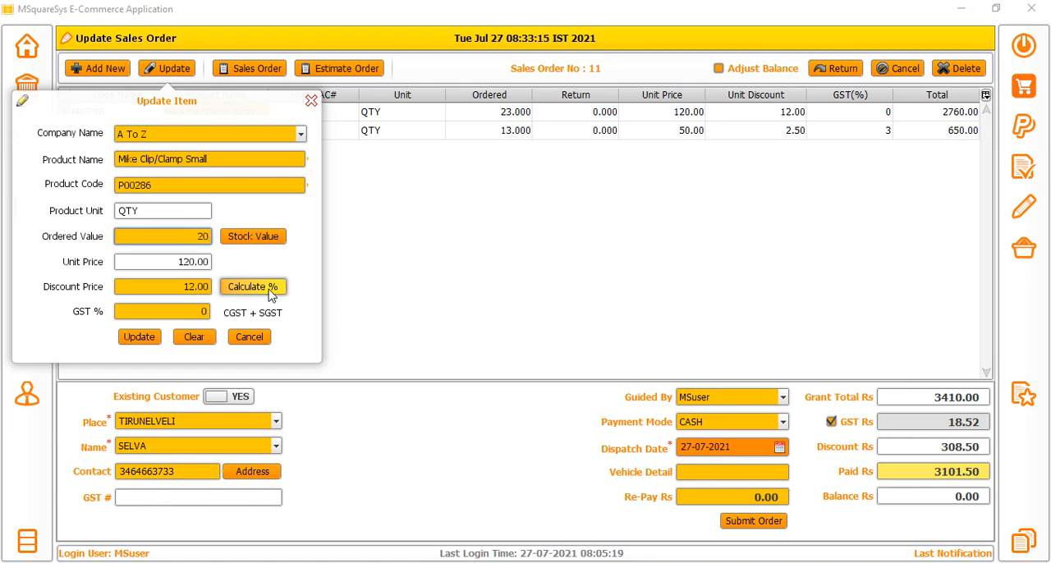
click(150, 339)
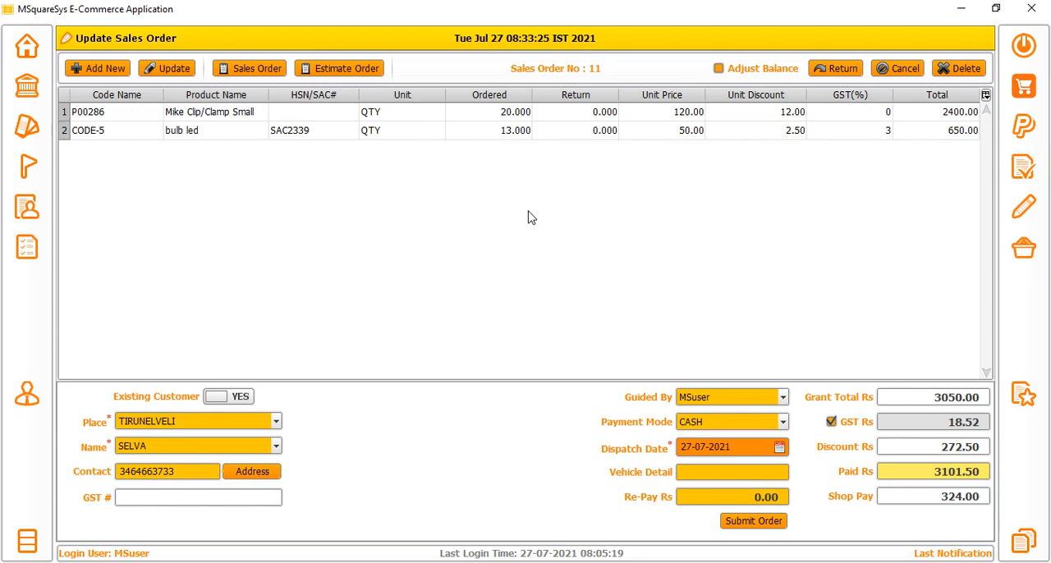
Return 5 of the Mike Clip/Clamp Small item and check the order's Shop Pay amount.
click(585, 117)
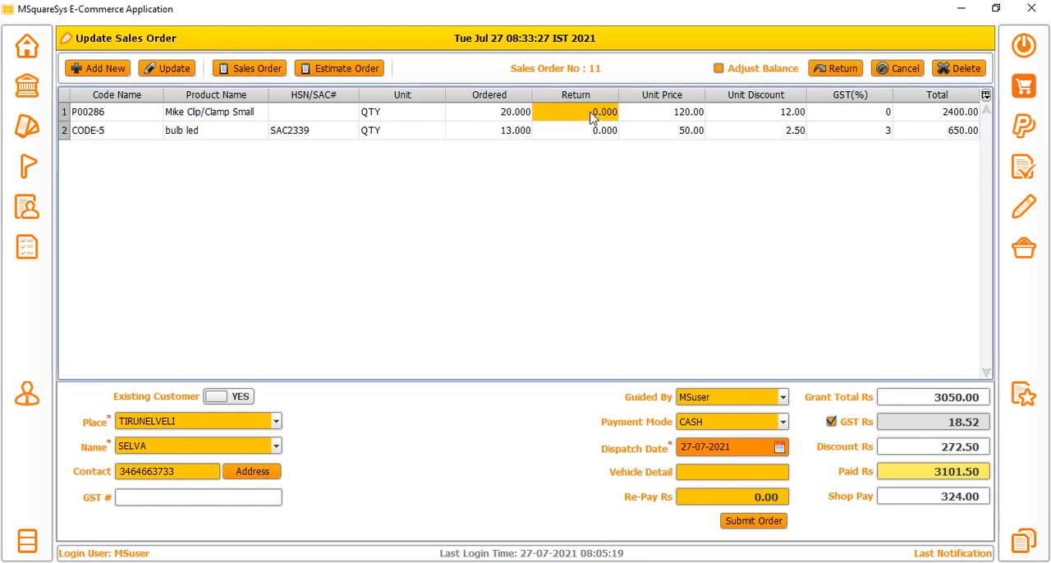
click(831, 70)
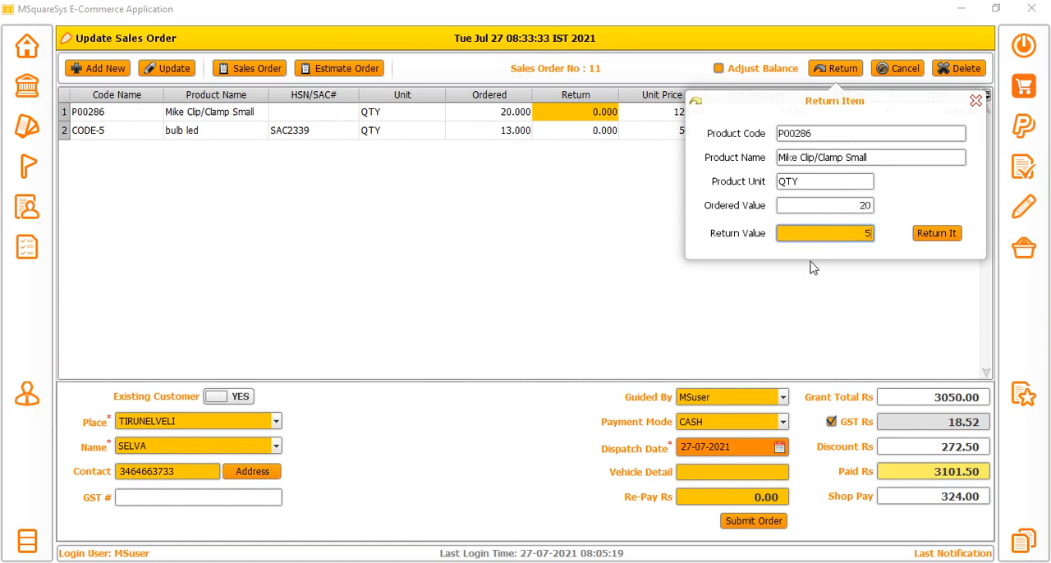
click(936, 234)
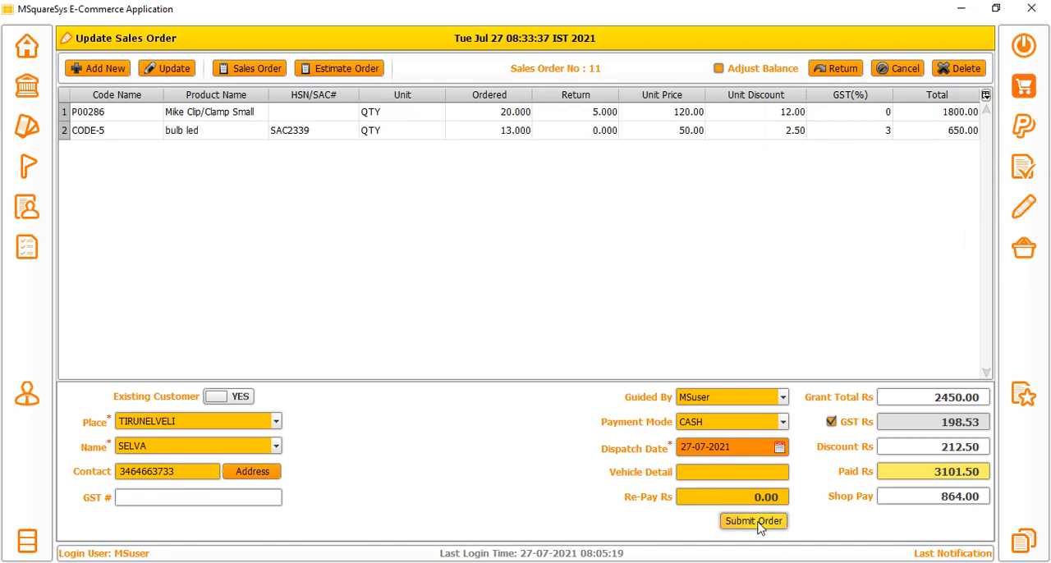
drag(940, 497, 988, 497)
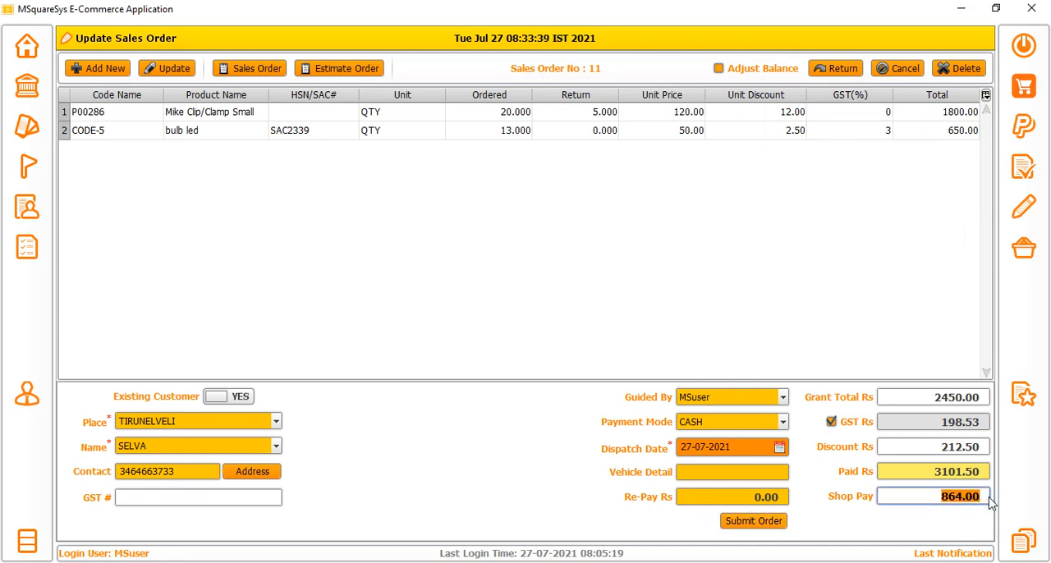
click(895, 502)
double_click(930, 500)
Leave the sales order update by cancelling it, and load the TIRUNELVELI customer's sales order in Dispatch Order.
click(1023, 246)
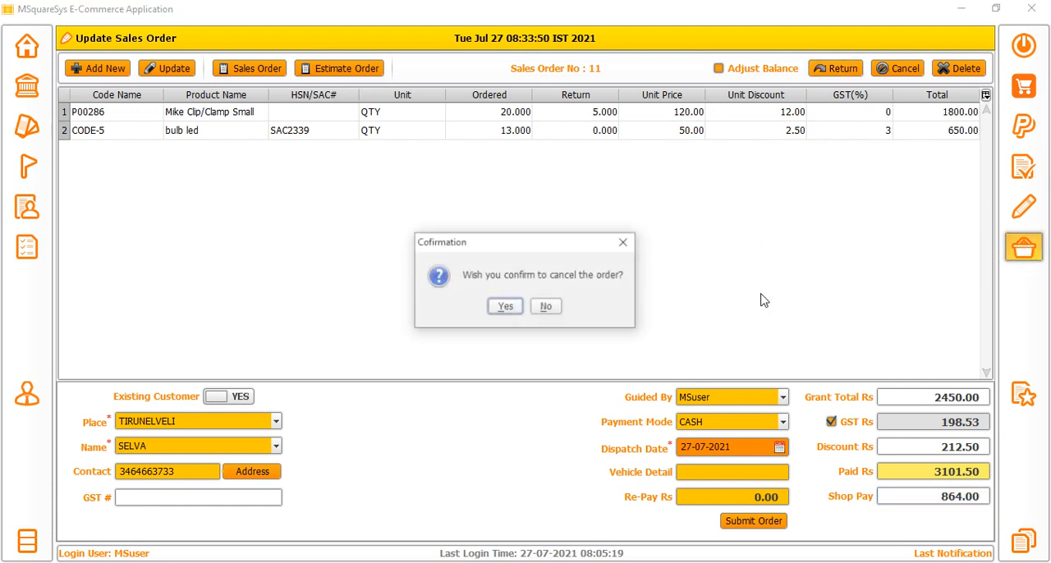
click(498, 304)
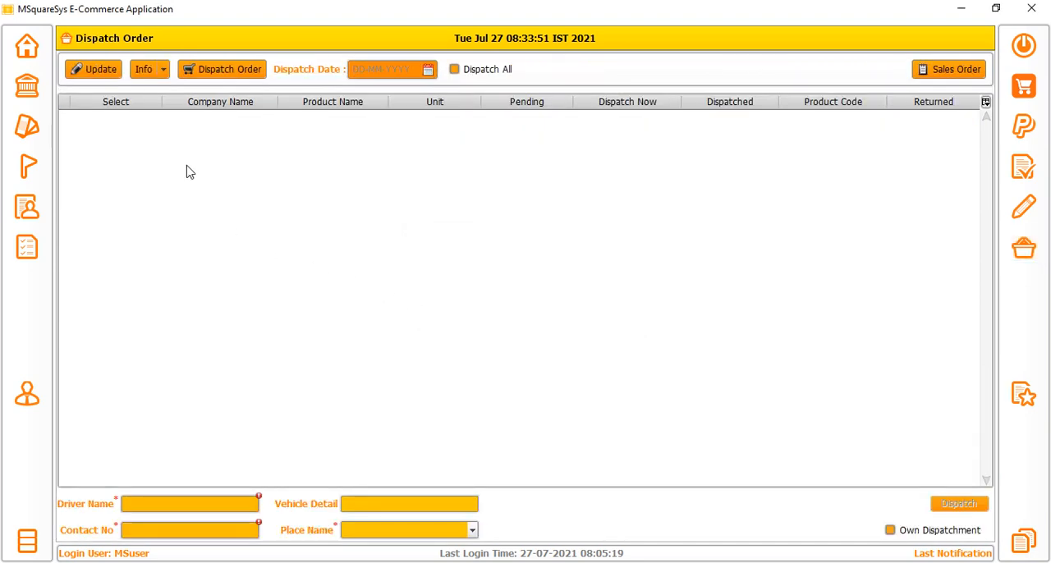
click(206, 73)
click(962, 72)
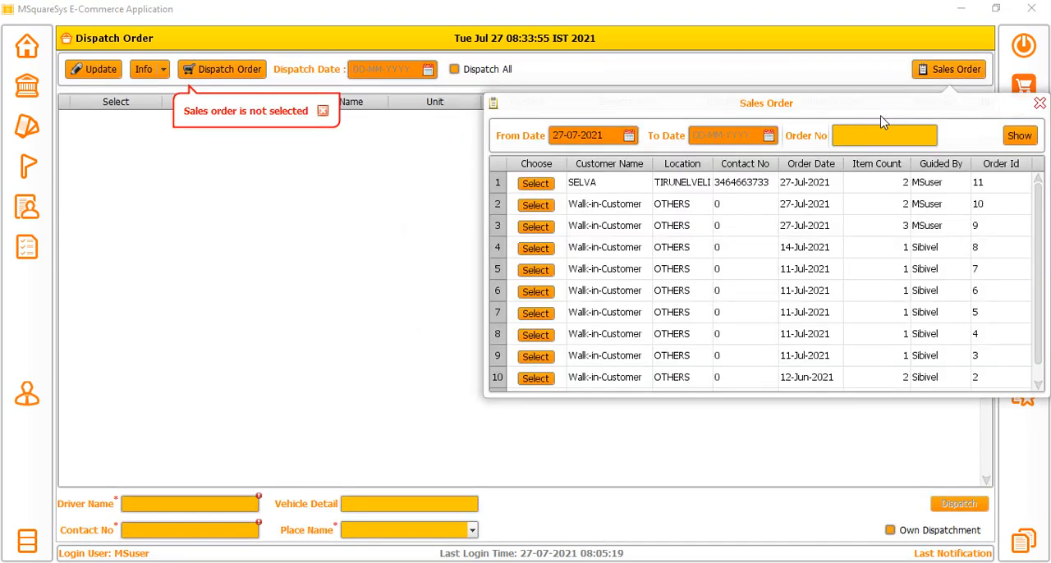
click(532, 182)
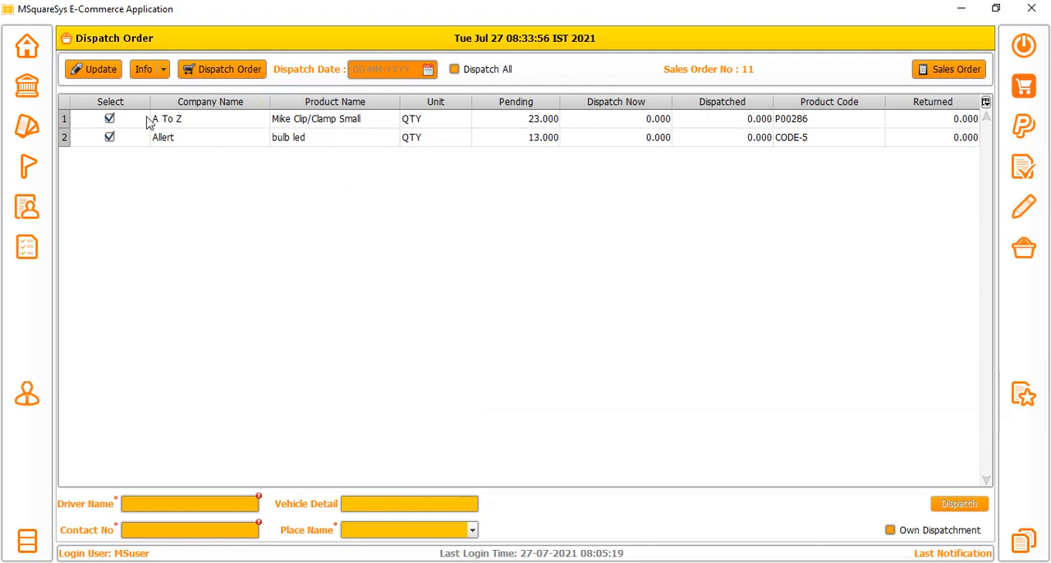
Review the pending quantities of both items and look through the order's existing dispatches.
drag(534, 120, 536, 138)
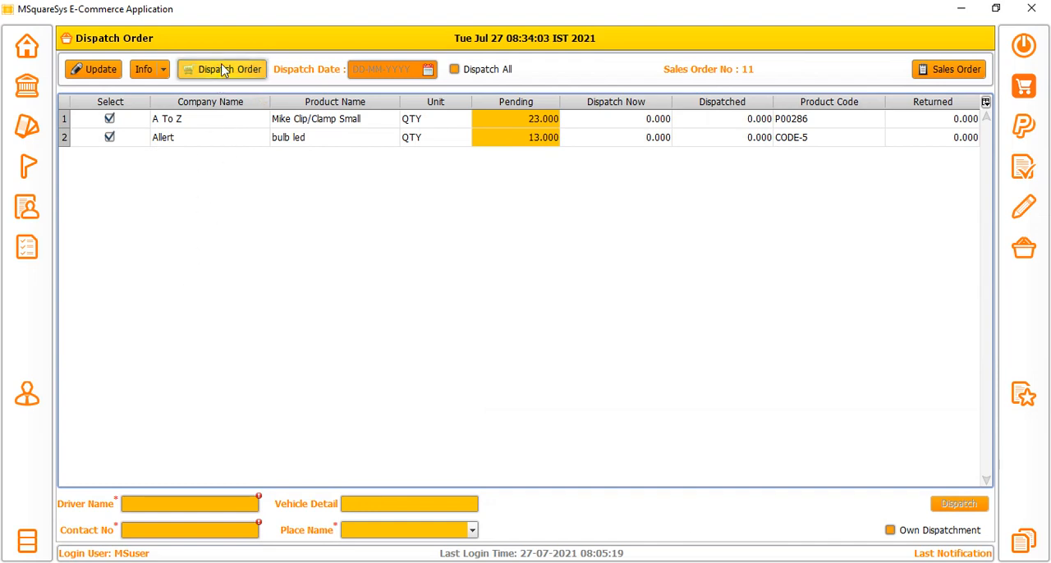
click(256, 75)
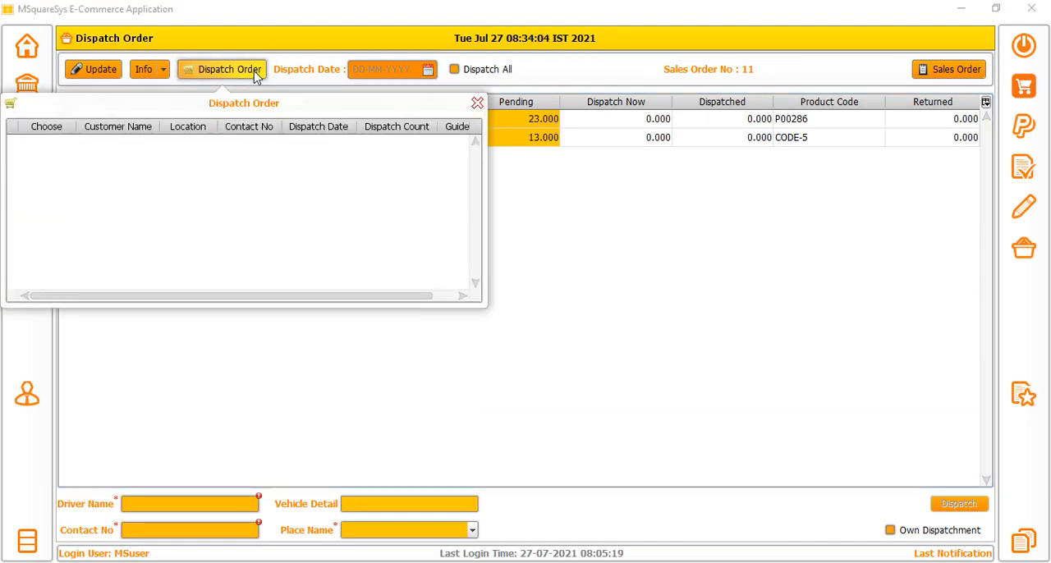
click(477, 103)
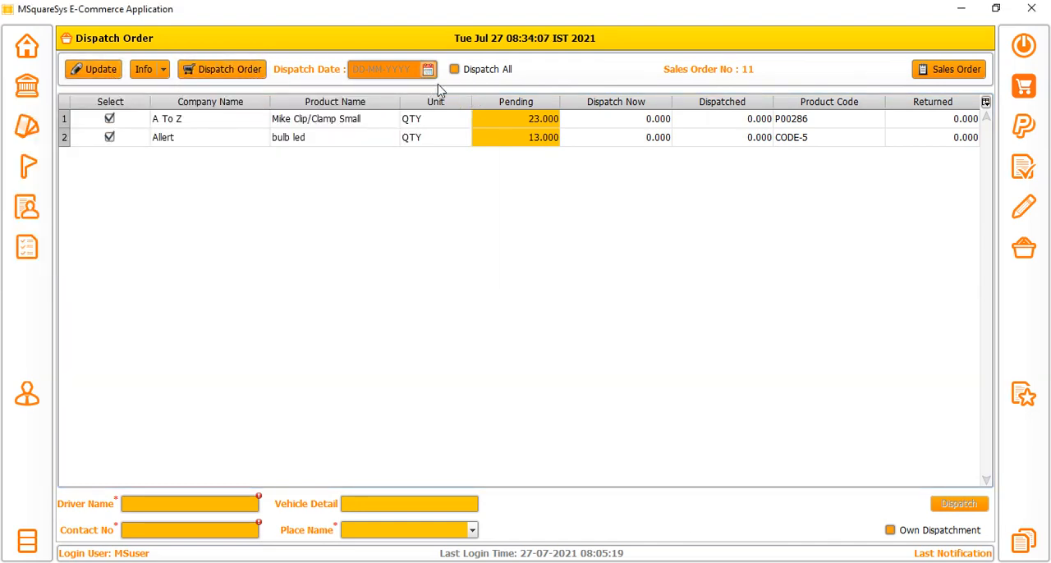
Mark all items for dispatch, look over the driver, vehicle and place fields, and choose Own Dispatchment.
click(457, 71)
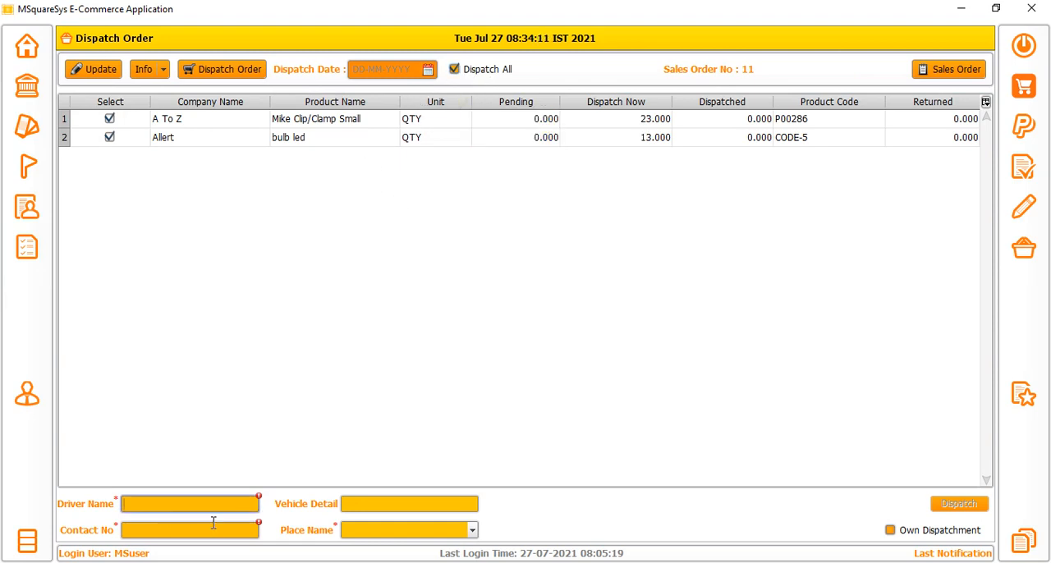
click(364, 504)
click(366, 524)
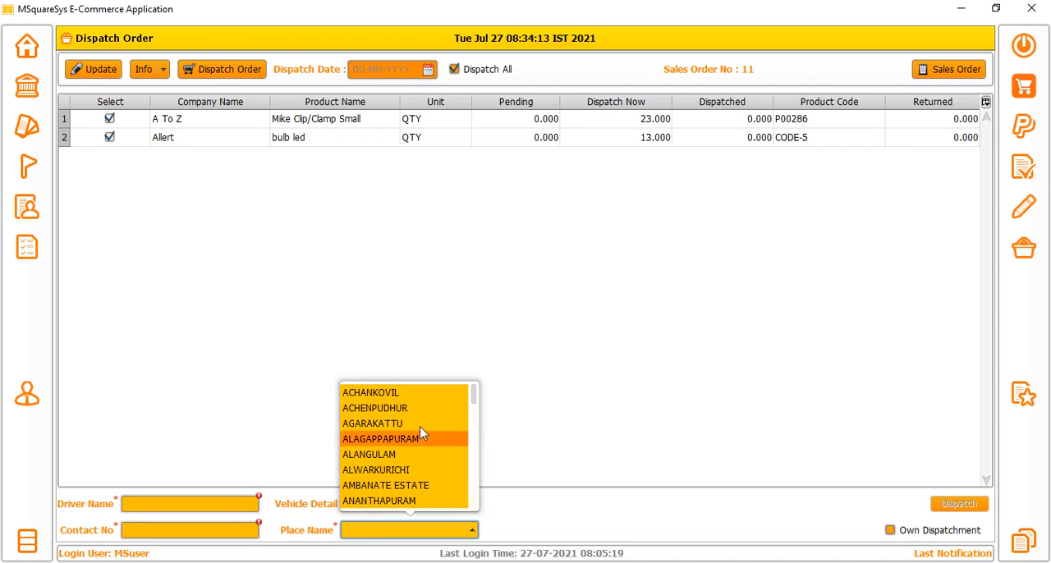
click(652, 381)
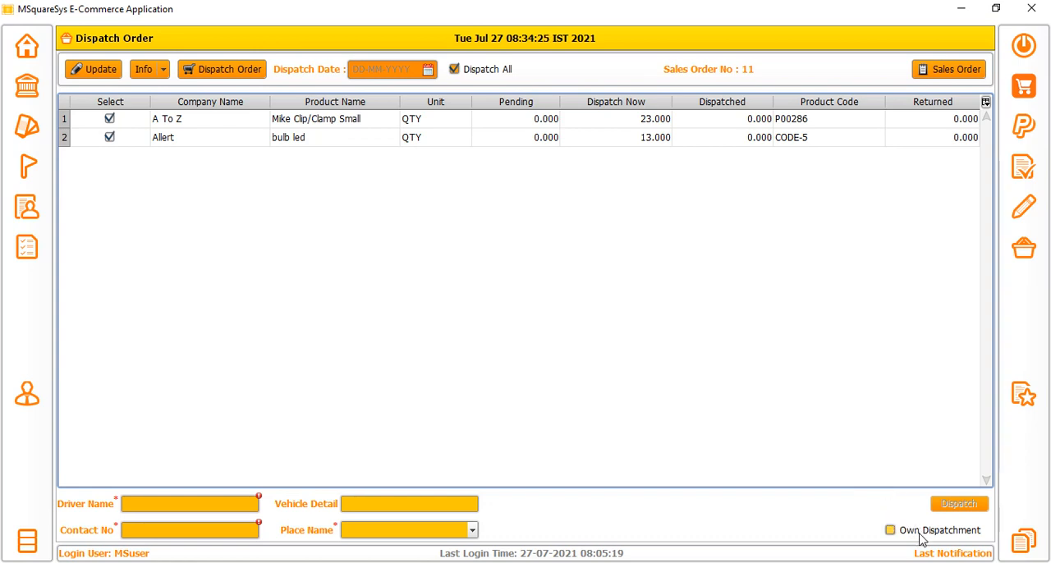
click(890, 531)
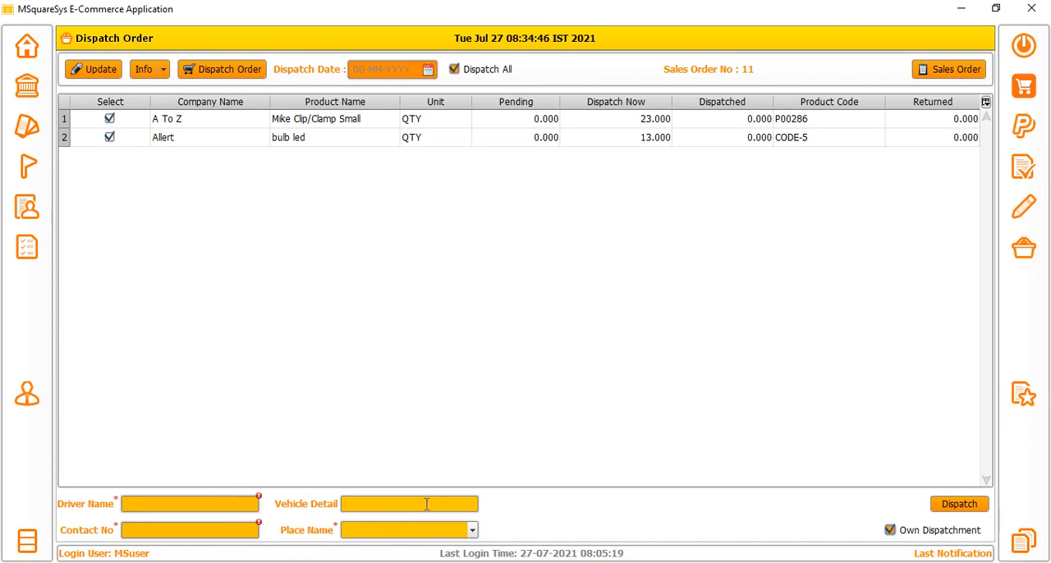
Look through the Application Features pages, from Top Customers, Sales Statistics and User Settings to Delete Sales, Estimated Order, Sales Report and Sales Tax.
click(1022, 394)
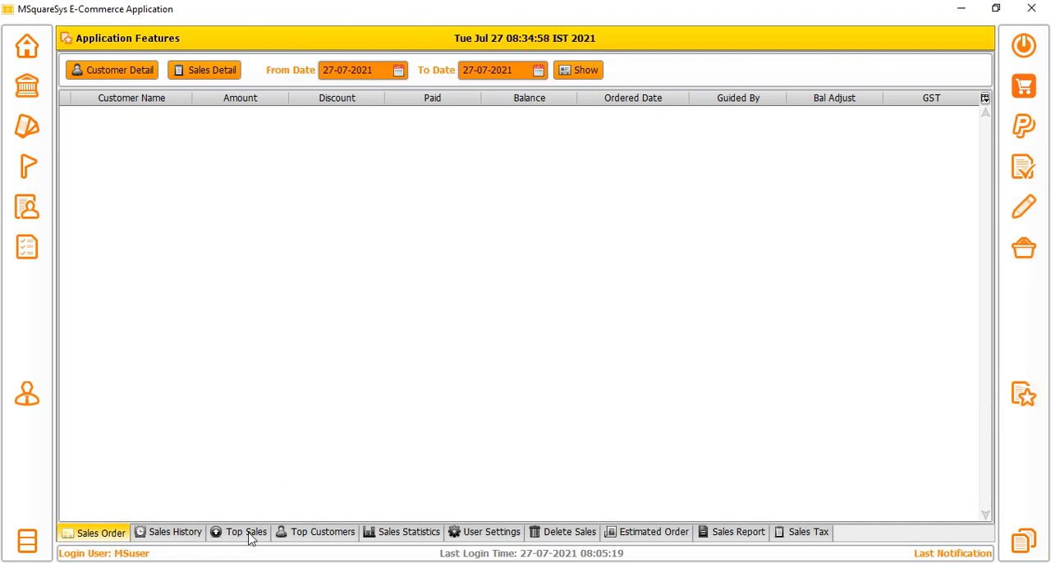
click(320, 534)
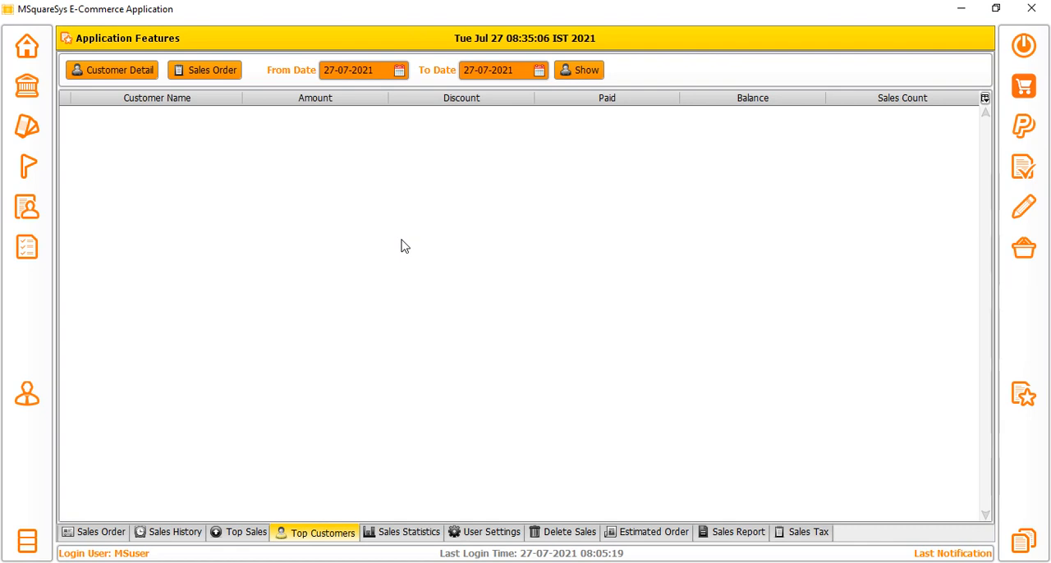
click(401, 536)
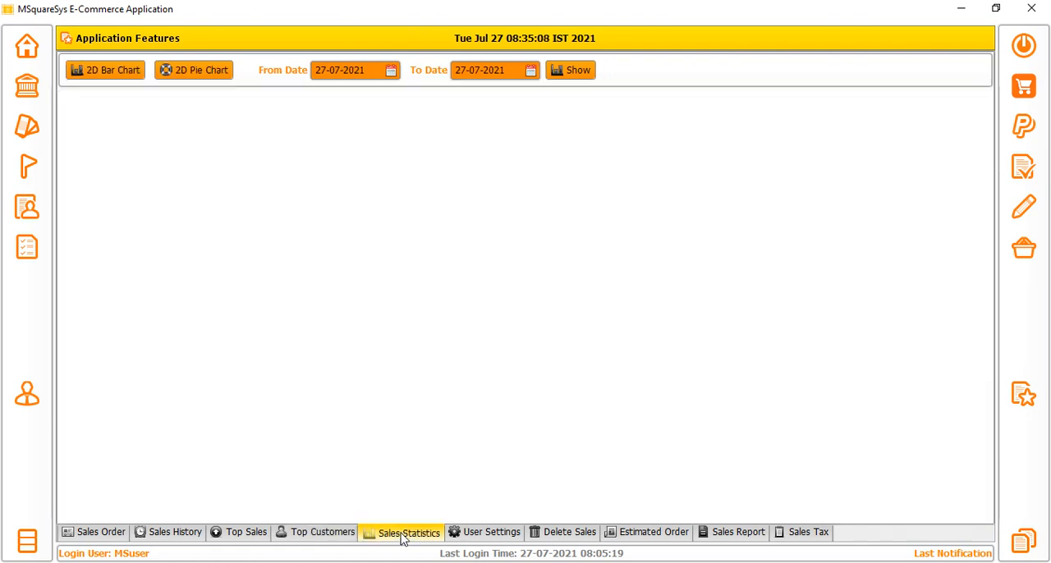
click(506, 535)
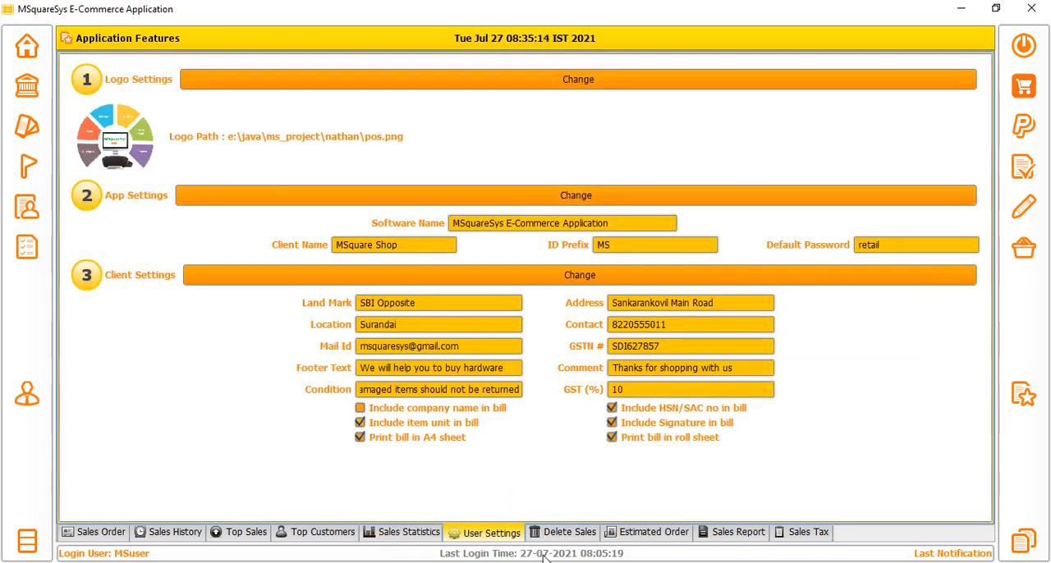
click(570, 536)
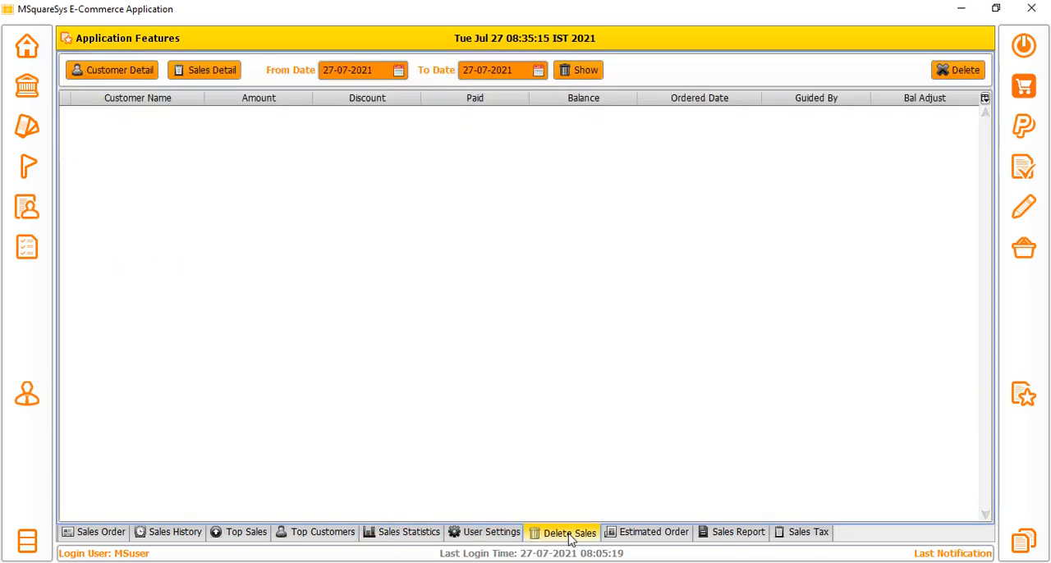
click(648, 533)
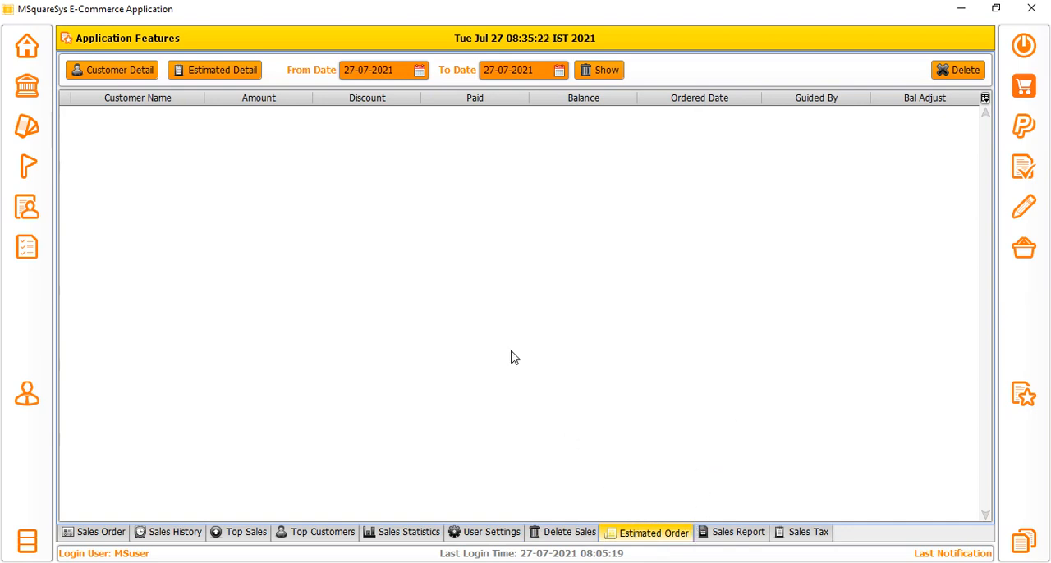
click(738, 533)
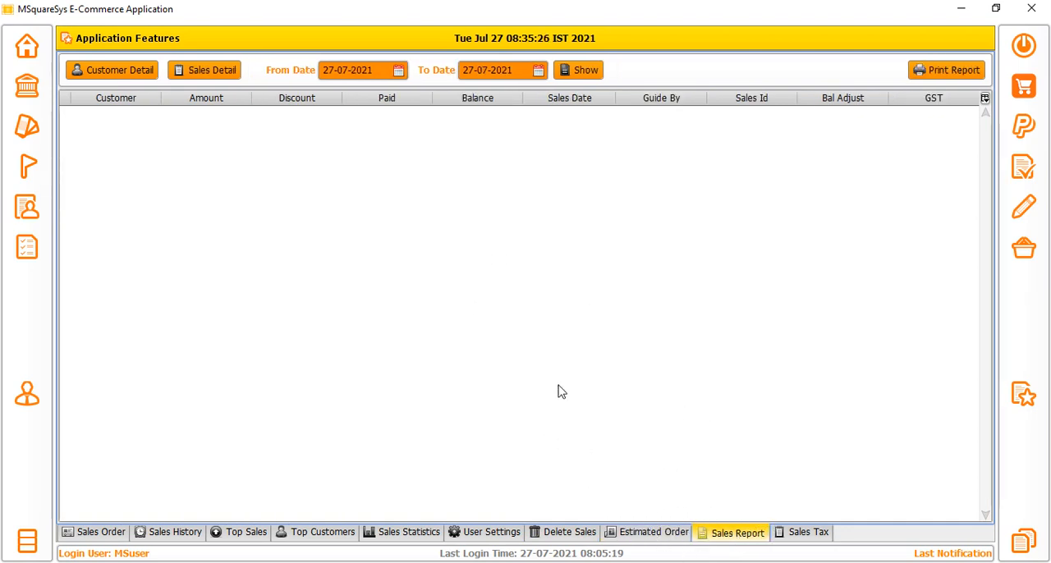
click(808, 532)
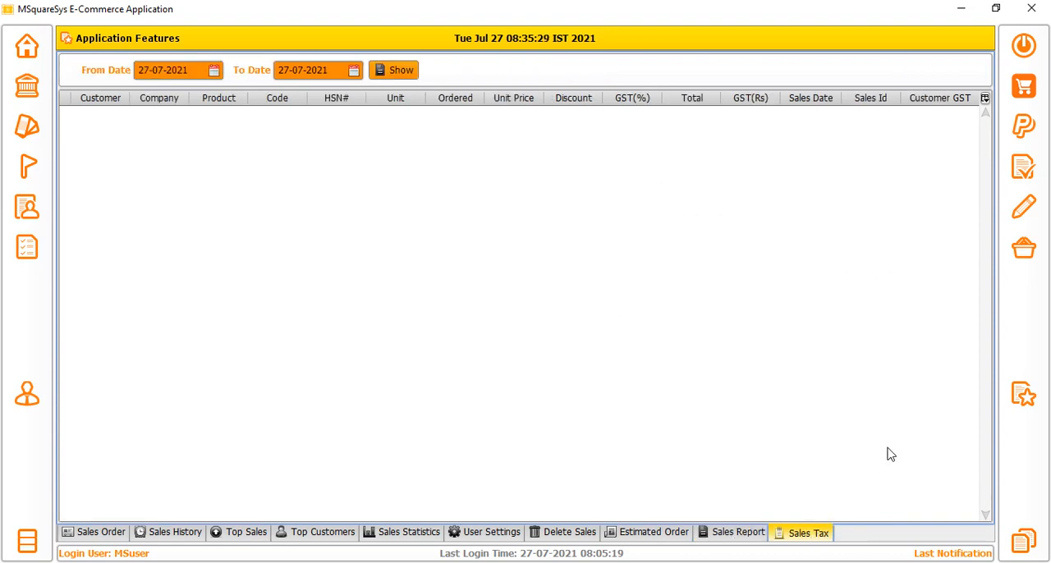
List the sales orders from 13-07-2021 to 27-07-2021 on the Sales Order page.
click(93, 535)
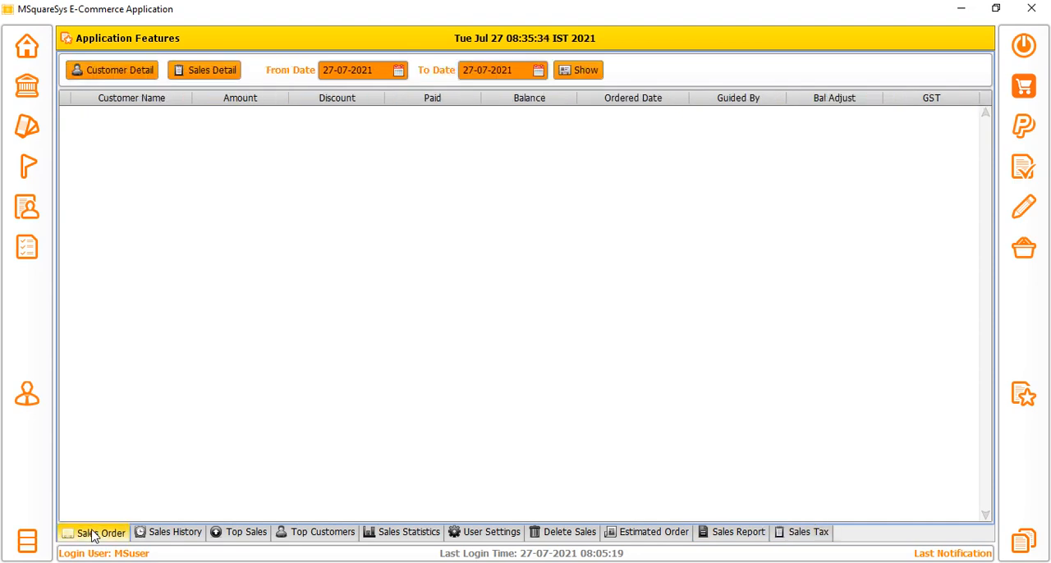
click(398, 72)
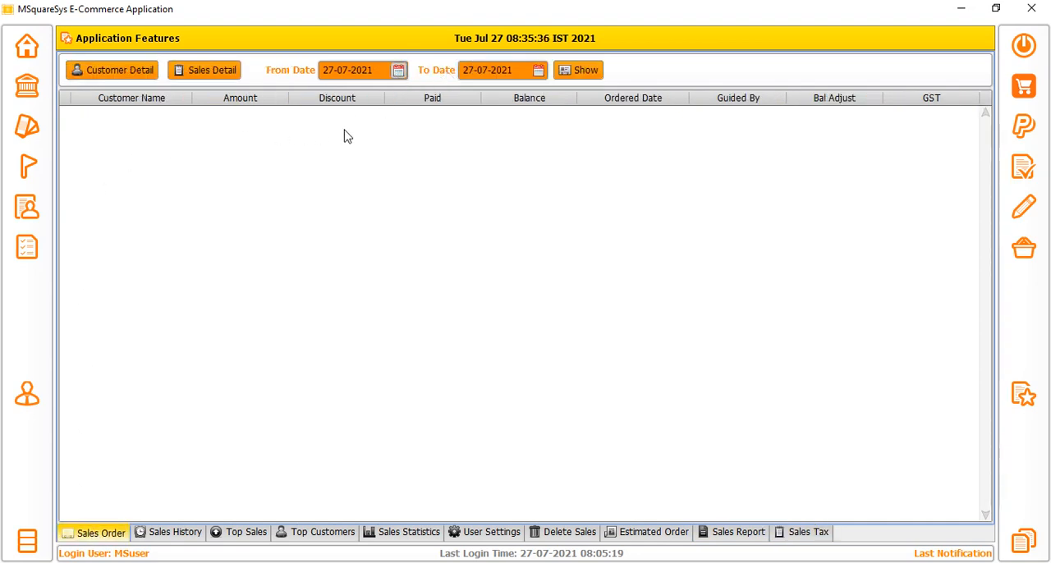
click(356, 166)
click(565, 70)
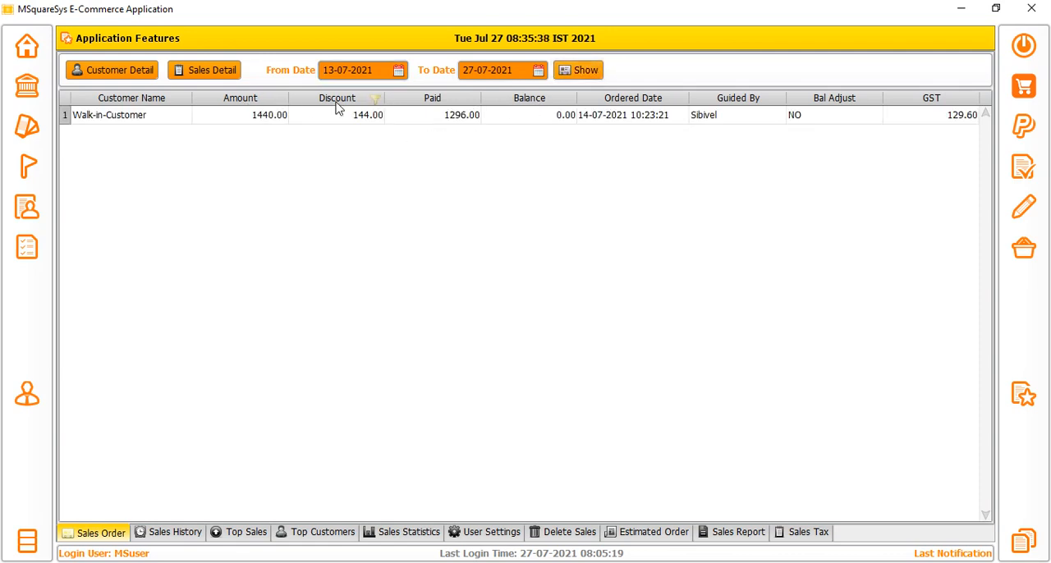
Inspect the sales detail of the listed walk-in customer order and preview its bill receipt without printing, closing both windows.
click(99, 119)
click(210, 73)
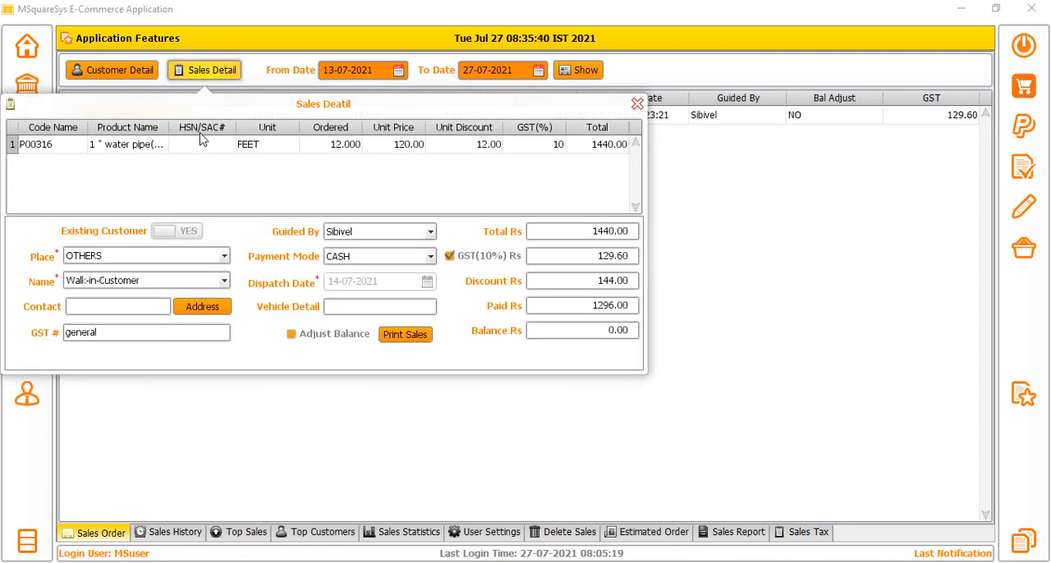
drag(294, 127, 346, 136)
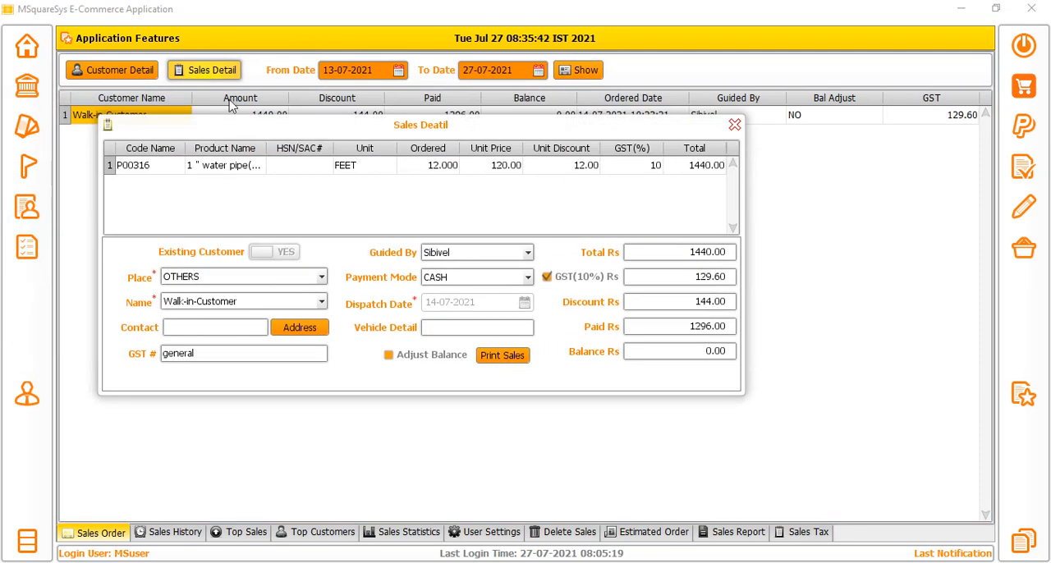
click(499, 356)
click(654, 12)
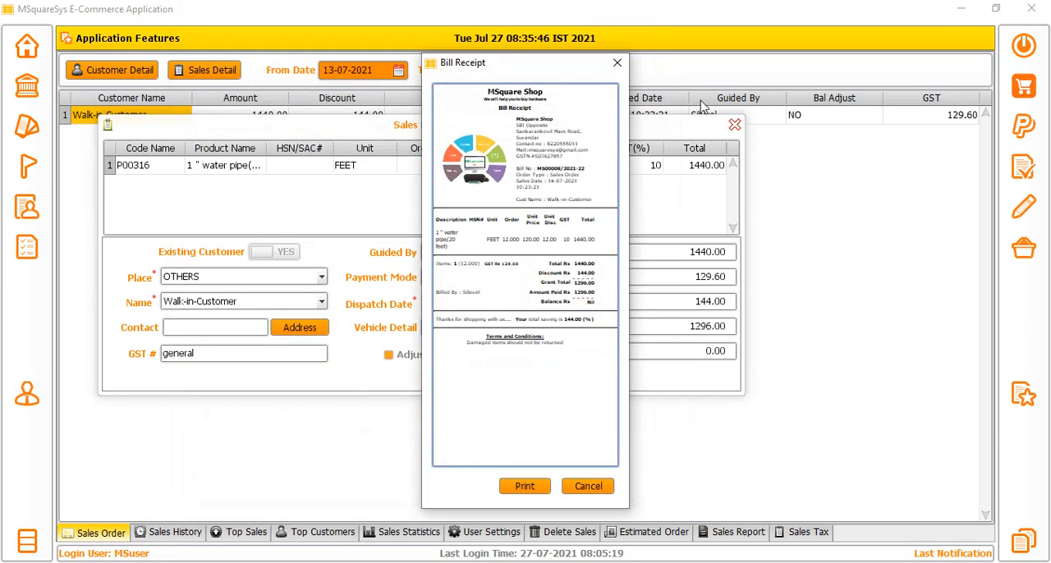
click(617, 62)
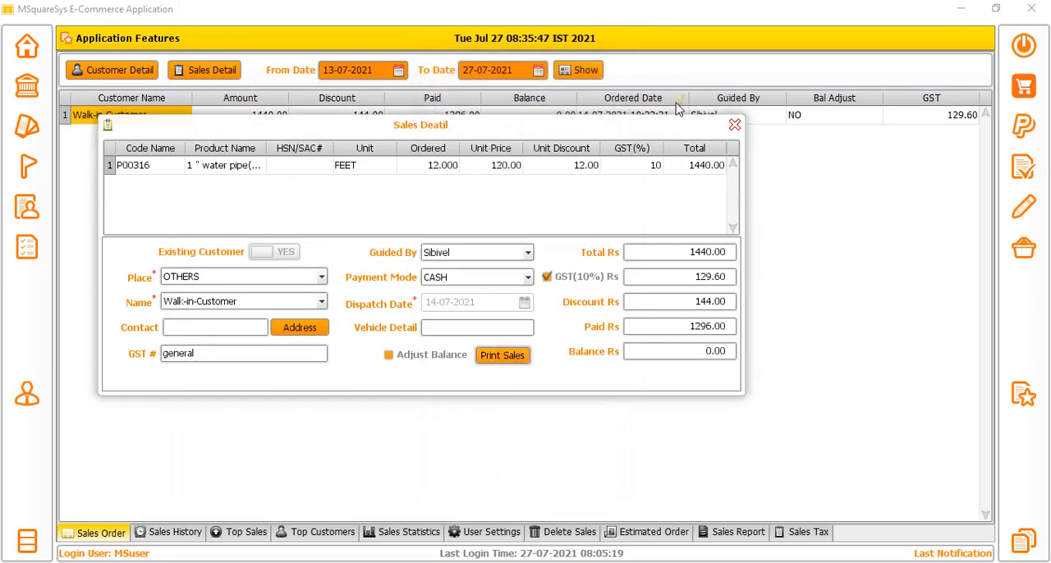
click(734, 125)
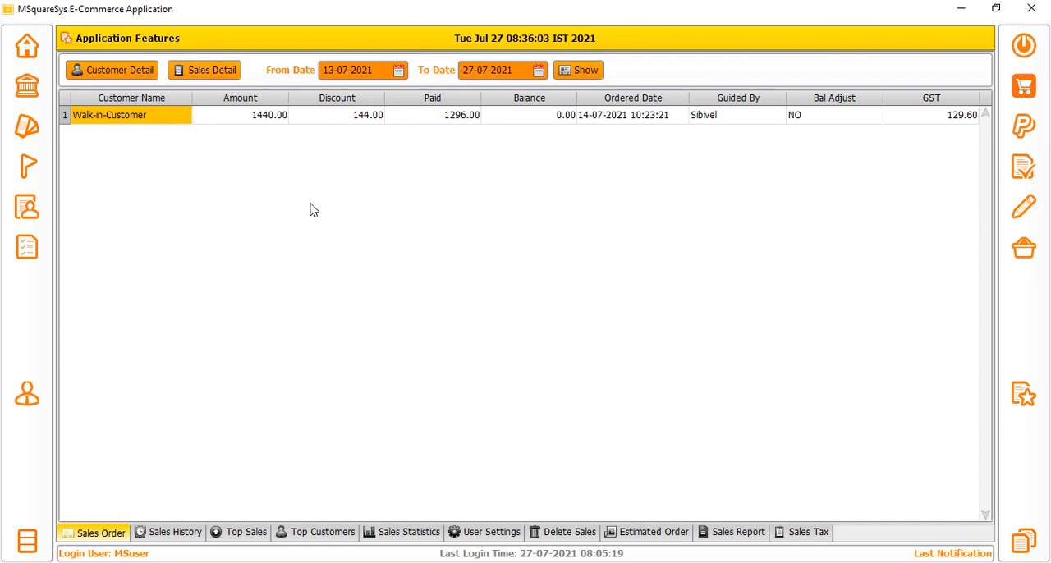
Load a sales order in Sales History and review its amount, discount, paid, balance and shop paid values.
click(179, 532)
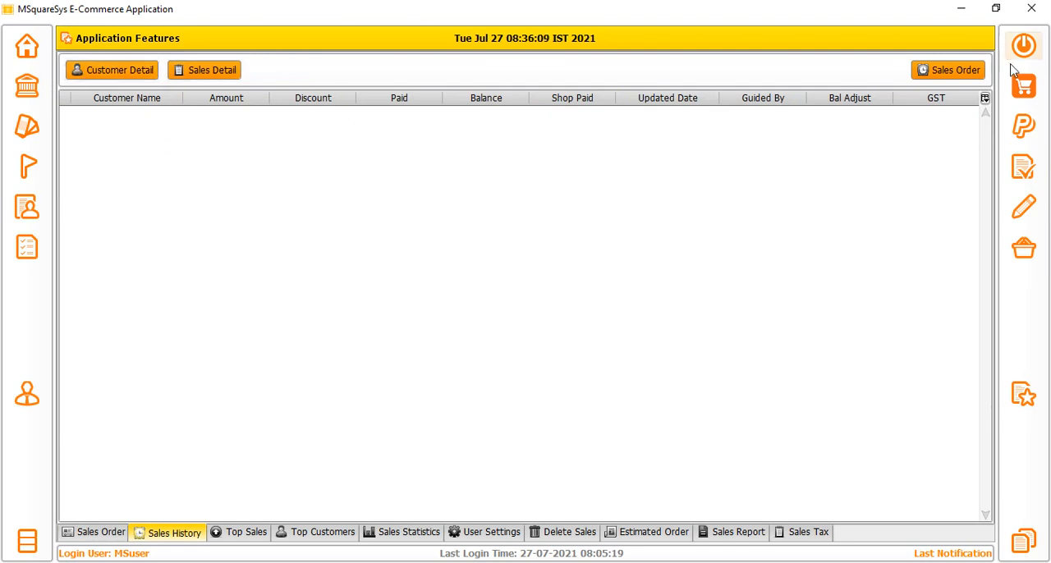
click(959, 79)
click(545, 173)
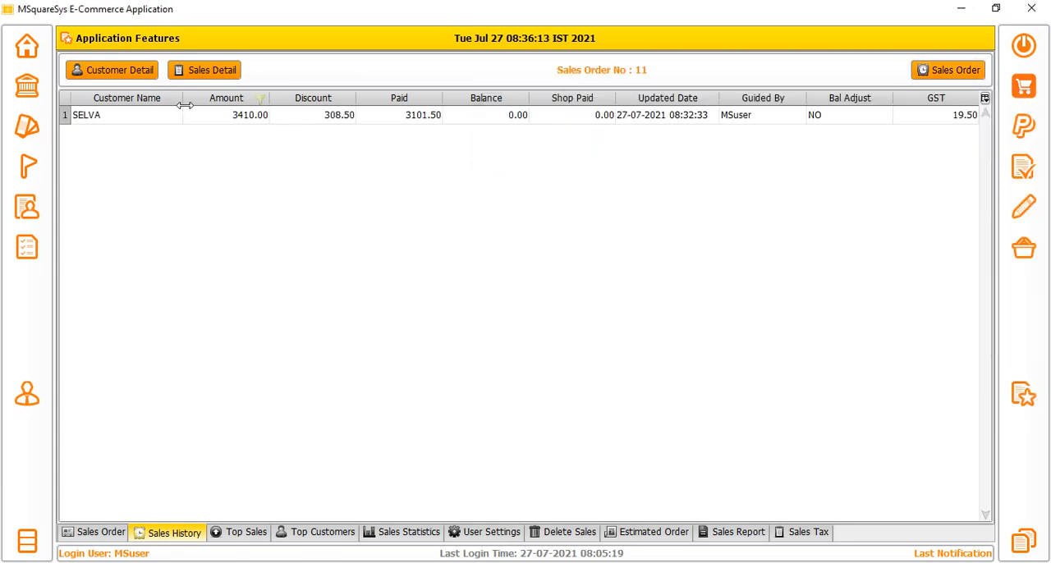
drag(185, 118, 581, 129)
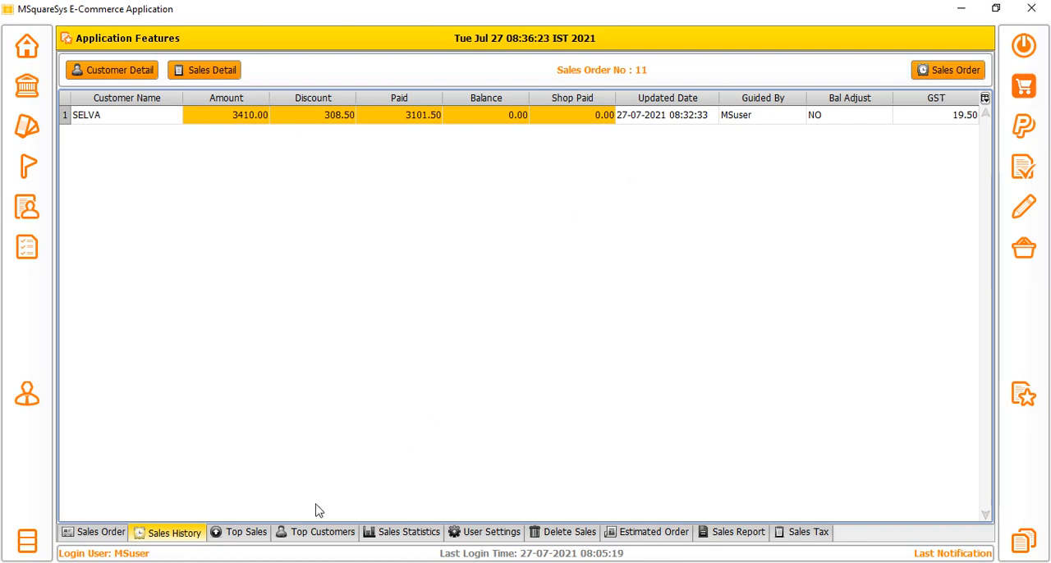
List the top sales for the period from 13-07-2021 to 27-07-2021.
click(248, 531)
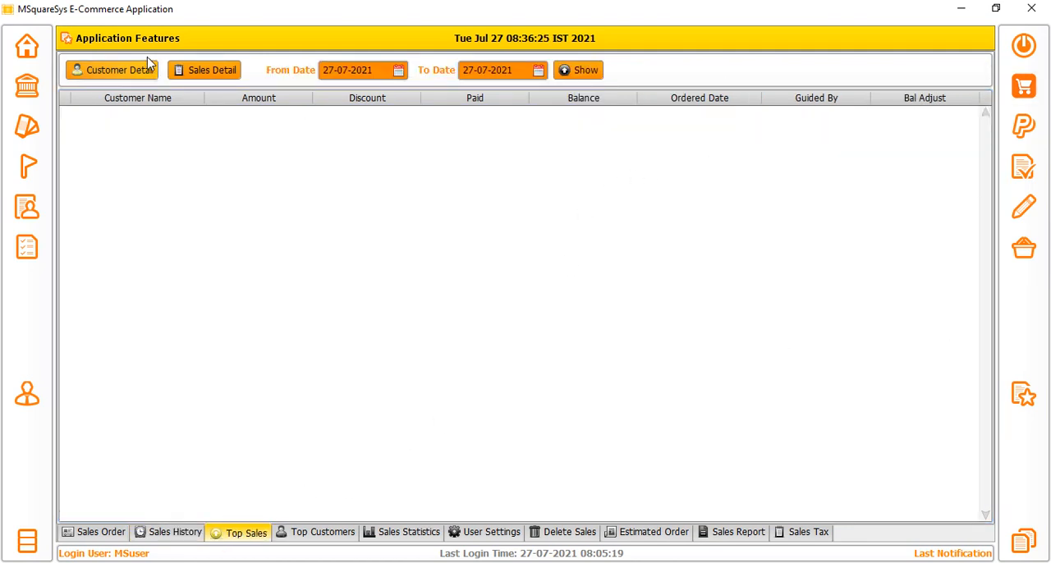
click(398, 72)
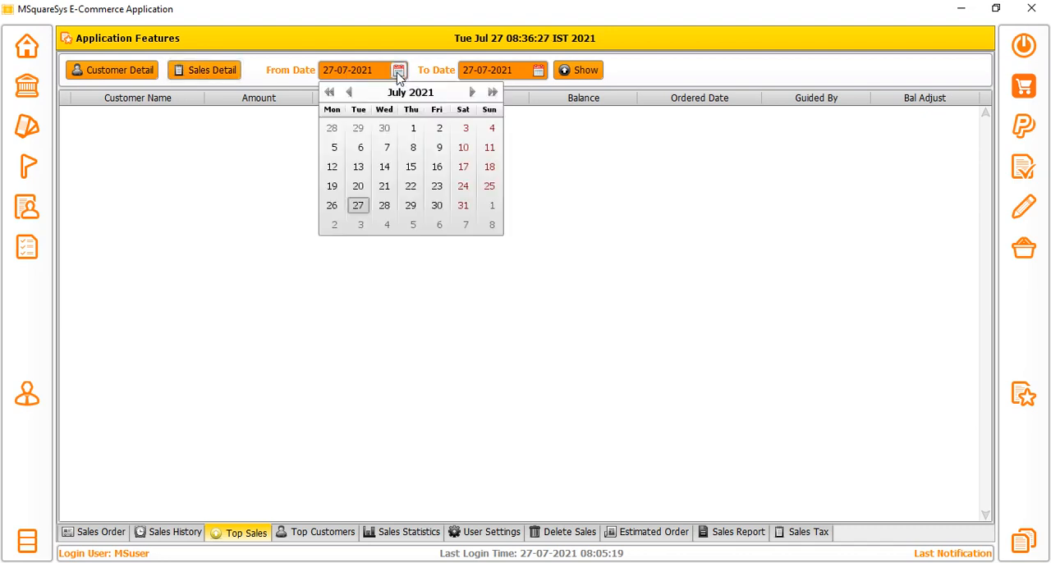
click(358, 167)
click(580, 71)
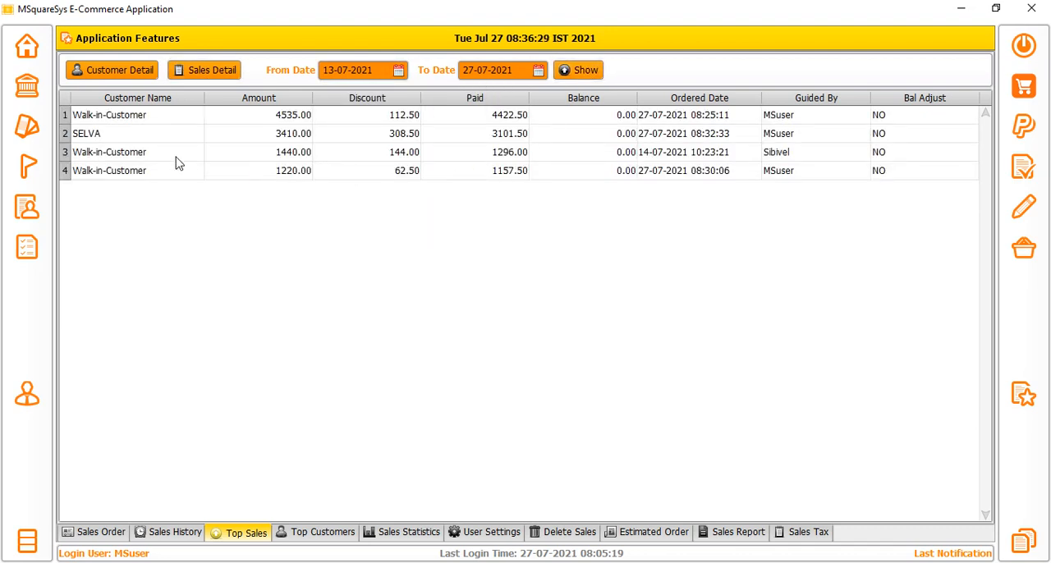
Compare the amounts and discounts of the ranked sales row by row in the Top Sales list.
drag(115, 123, 808, 127)
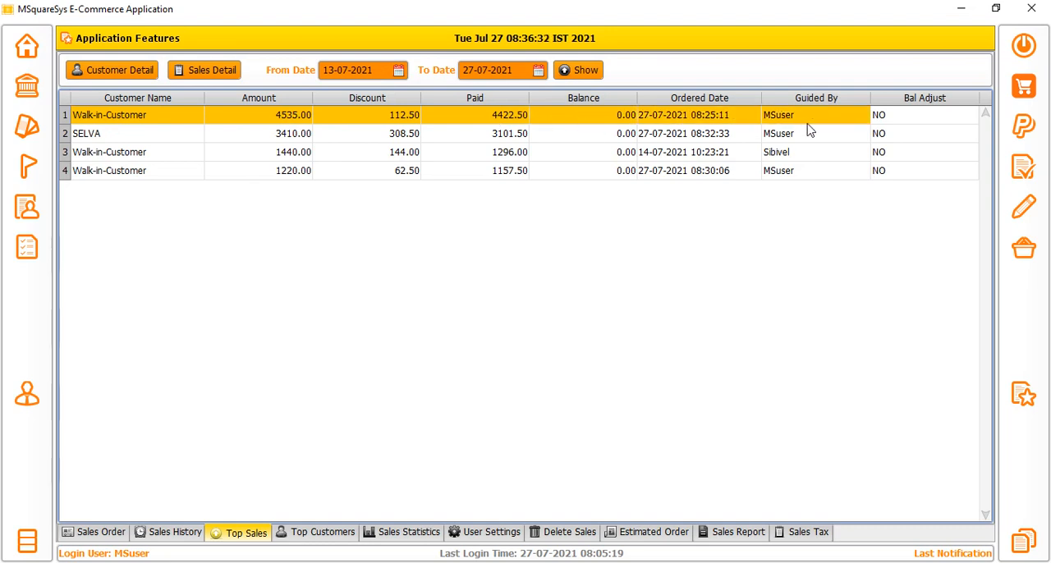
drag(140, 135, 575, 137)
click(183, 156)
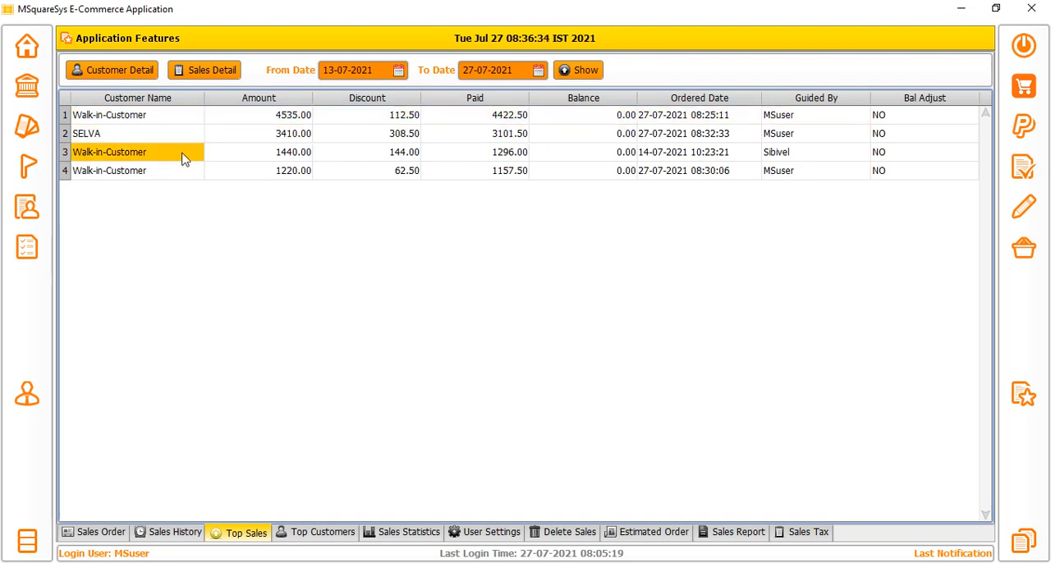
drag(184, 158, 401, 164)
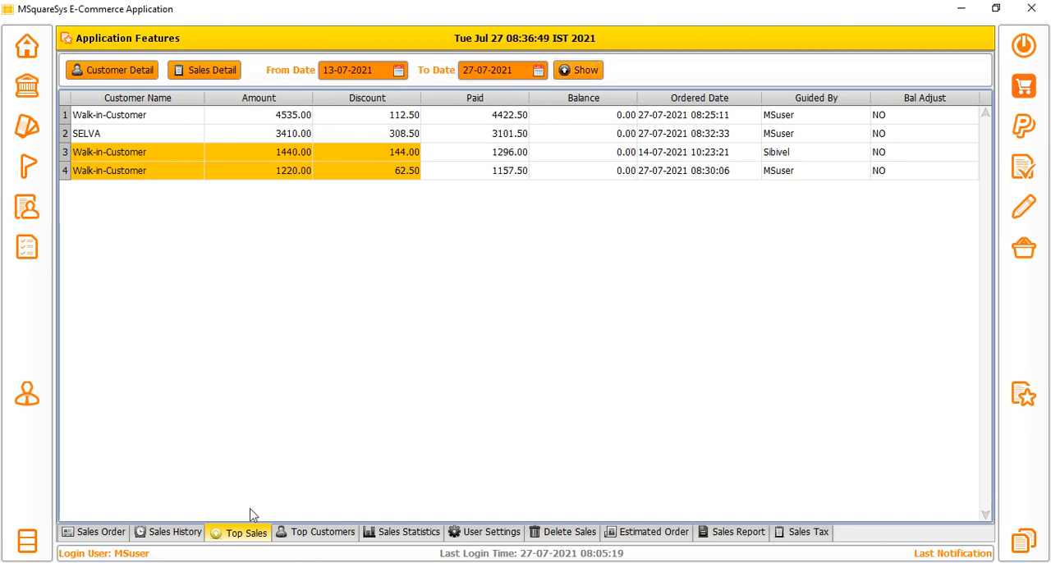
List the top customers for the period from 13-07-2021 to 27-07-2021.
click(331, 536)
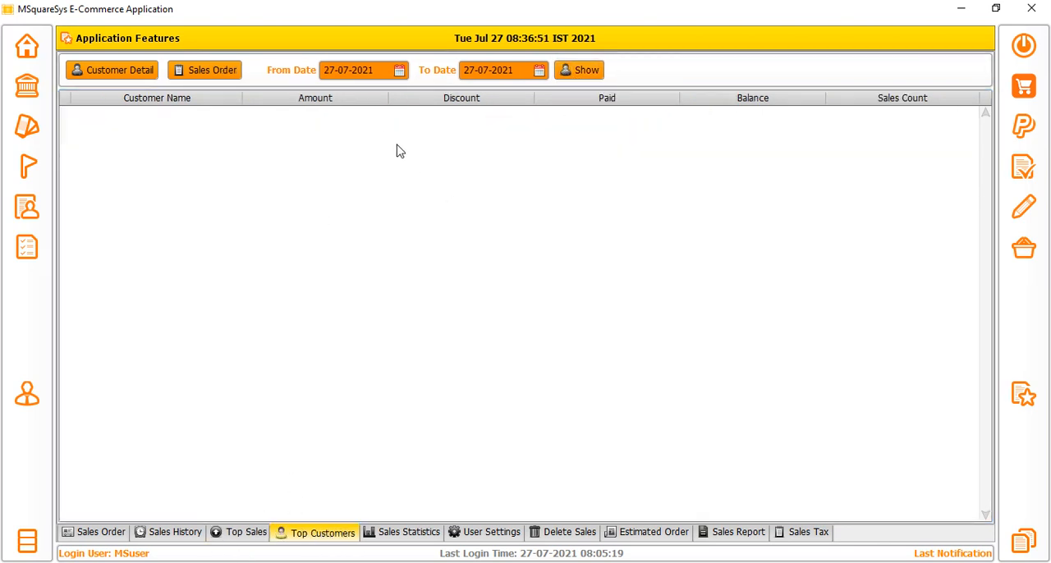
click(399, 71)
click(359, 168)
click(574, 70)
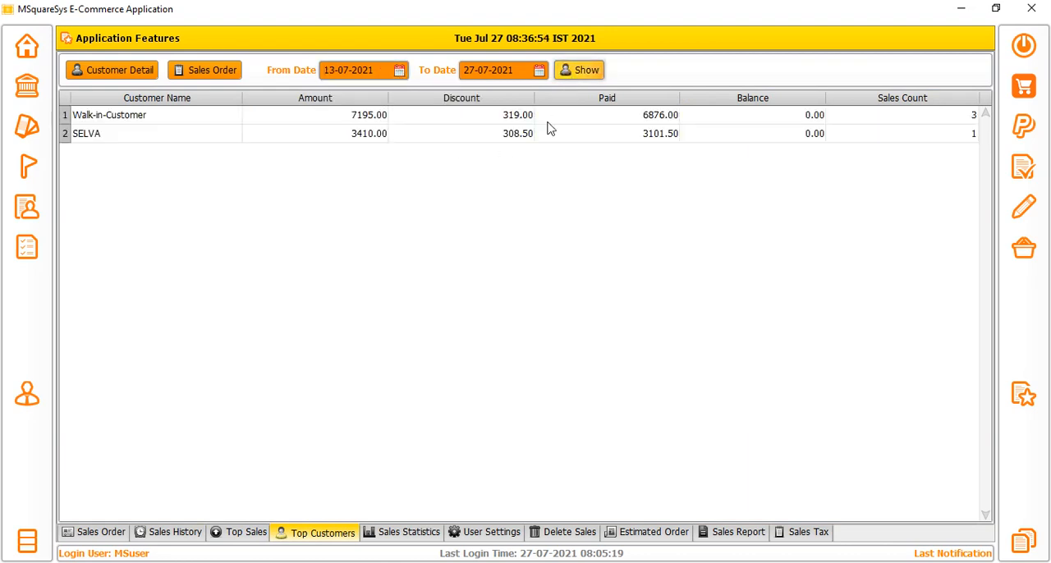
Review the amount, discount, paid and balance figures of the top customers and compare each customer's sales count.
click(141, 120)
drag(141, 120, 468, 124)
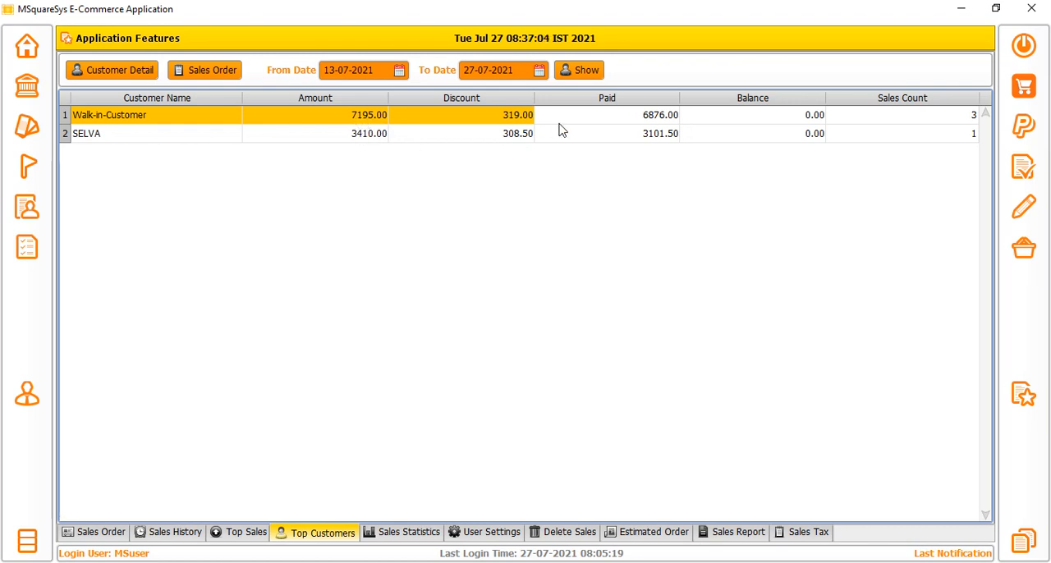
click(508, 123)
drag(635, 122, 692, 123)
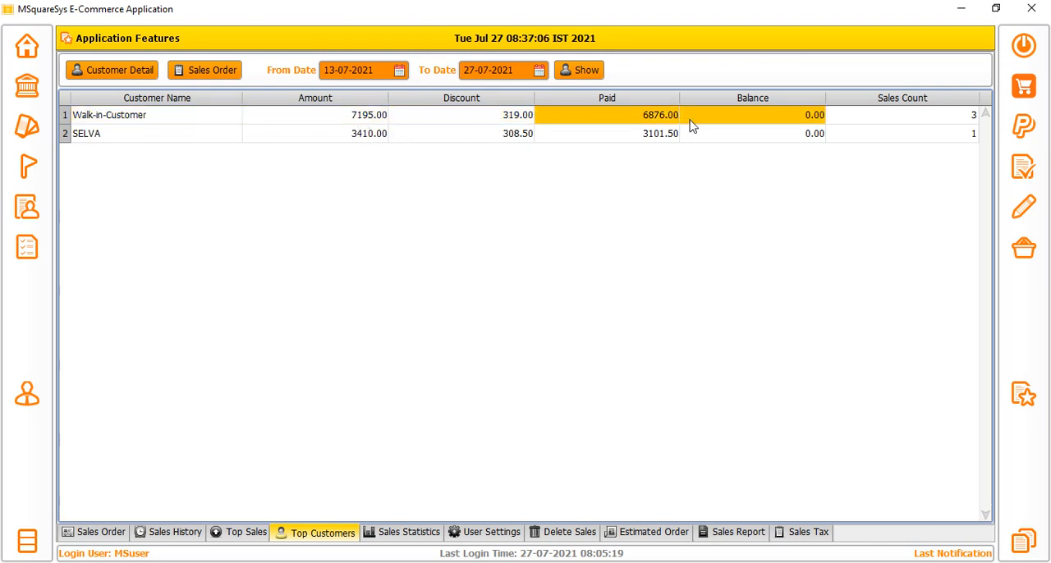
click(769, 134)
drag(806, 124, 800, 146)
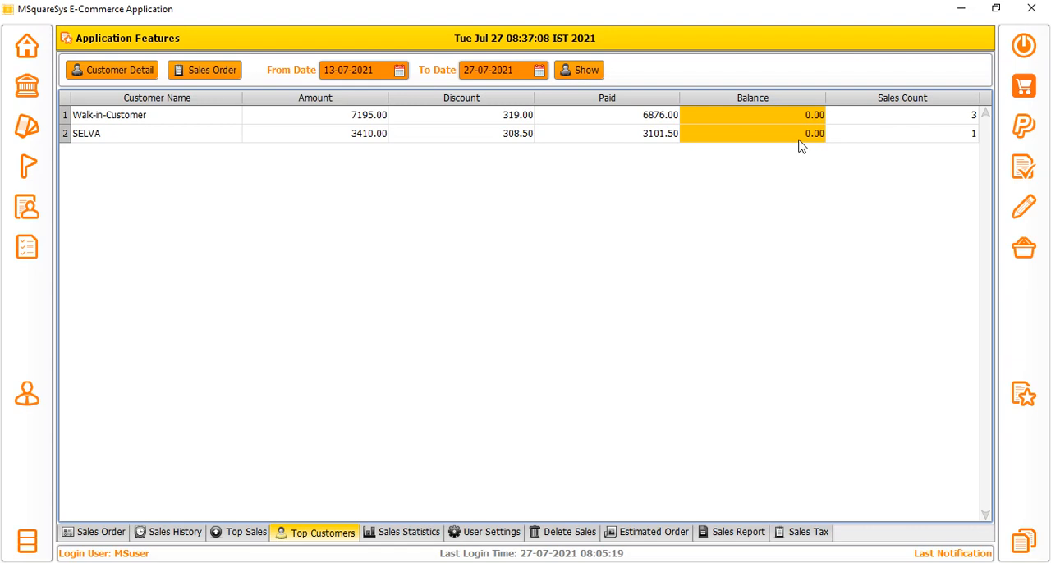
drag(904, 120, 909, 134)
click(926, 117)
click(157, 120)
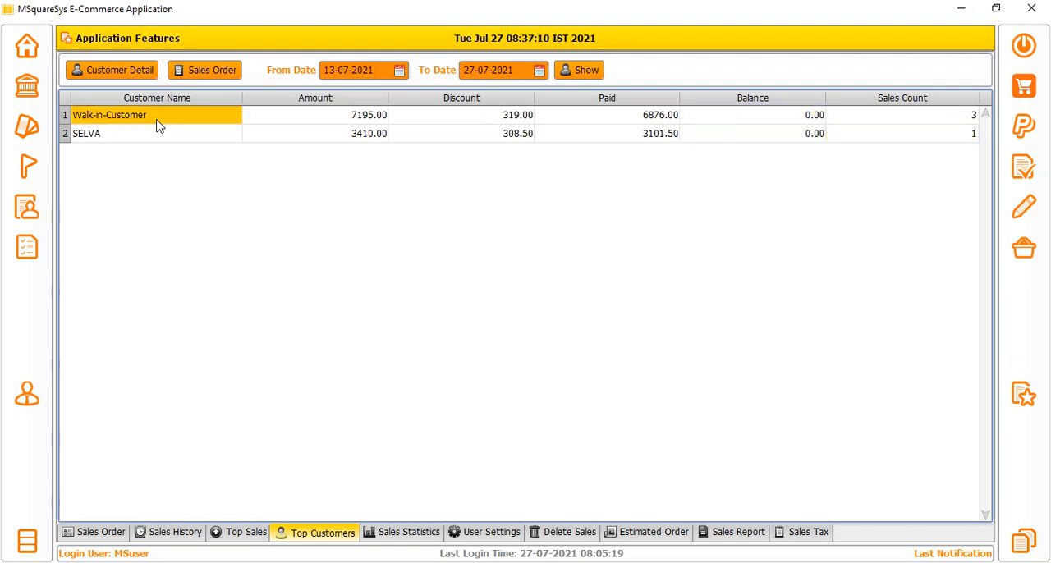
click(922, 120)
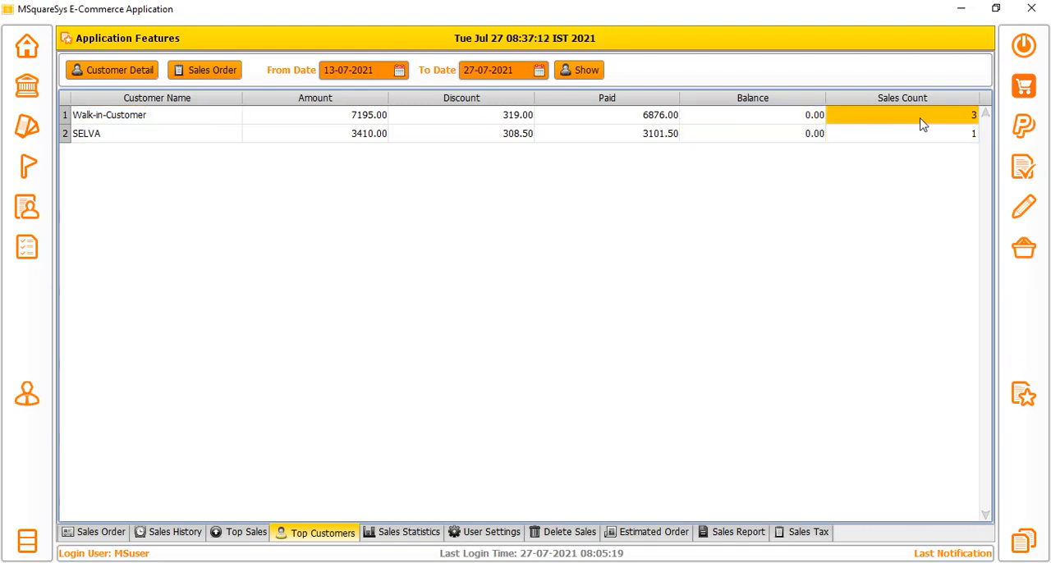
click(109, 135)
click(959, 138)
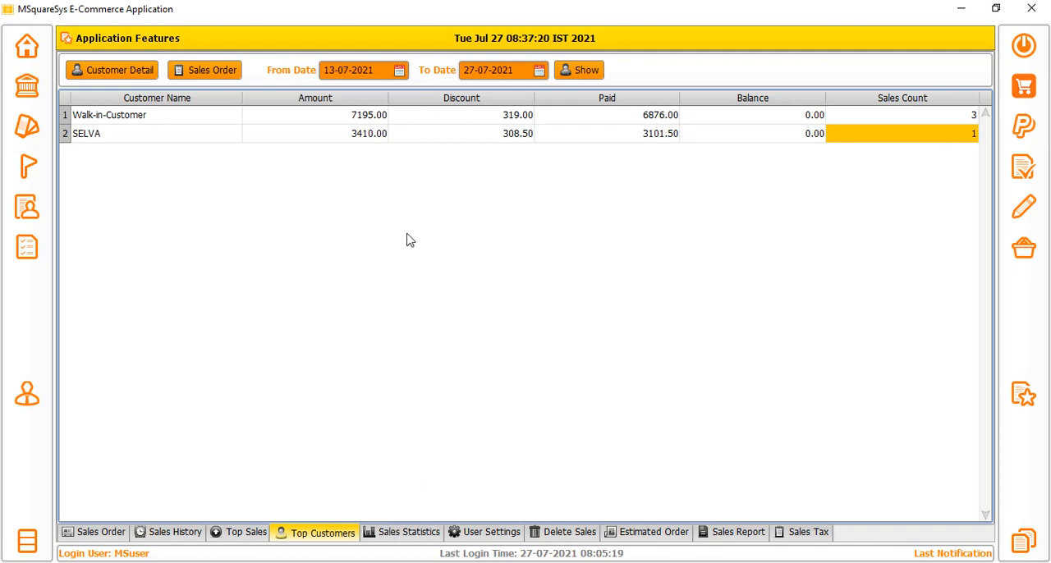
Chart the sales statistics for the period from 06-07-2021 to 27-07-2021.
click(400, 533)
click(390, 70)
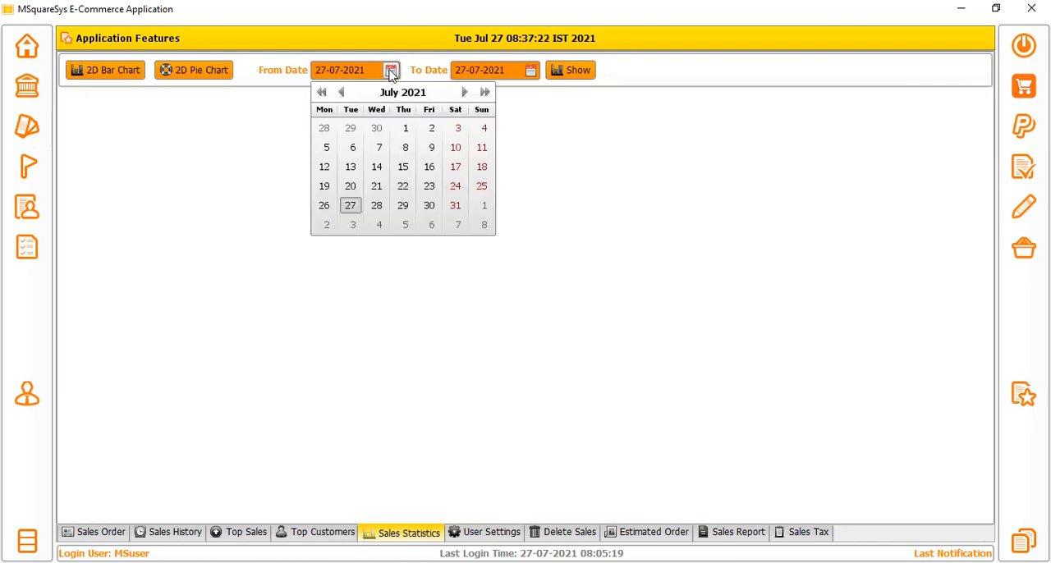
click(351, 149)
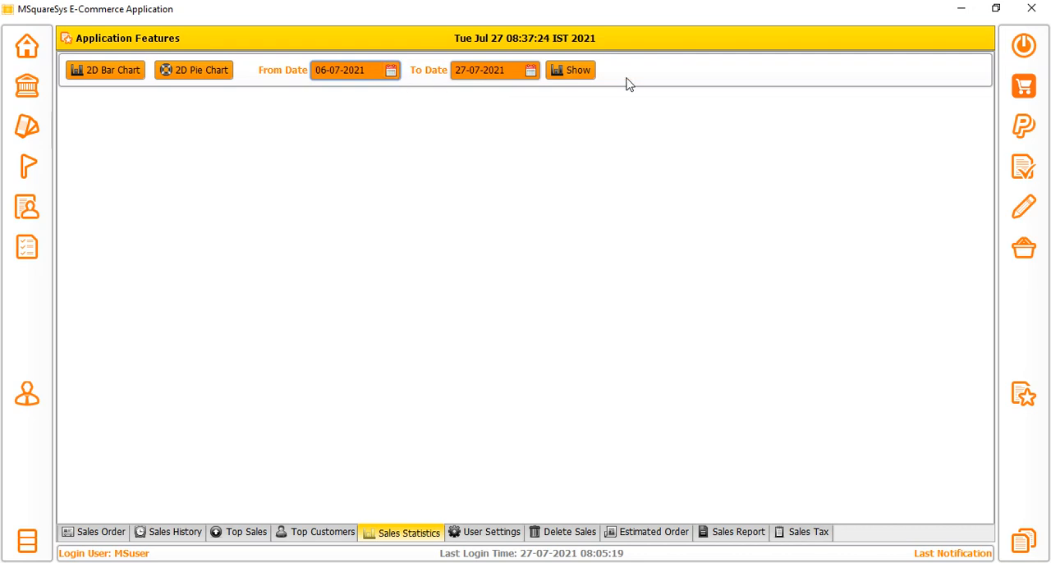
click(572, 71)
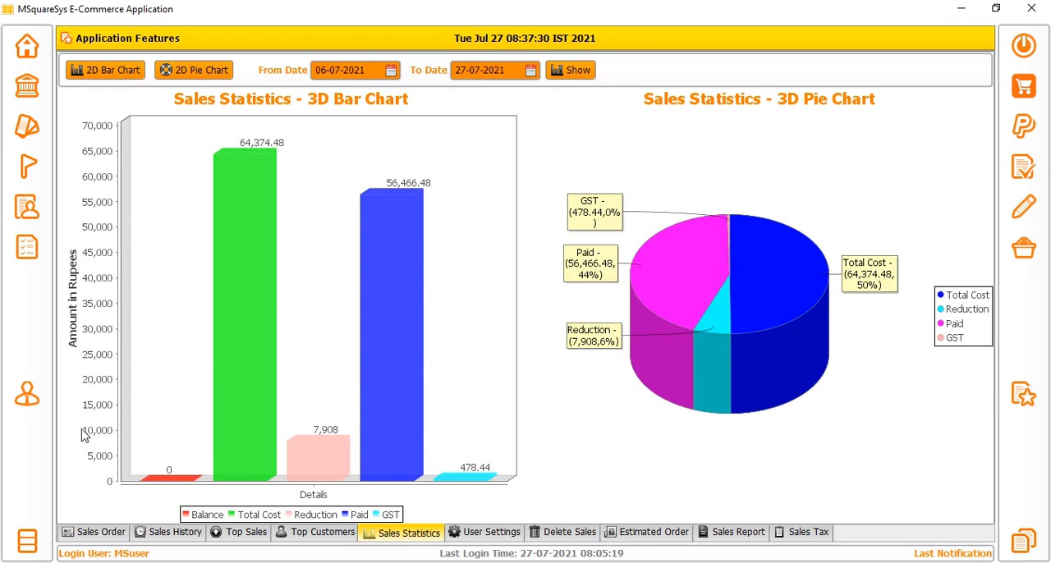
Inspect the balance, total cost, reduction, paid and GST bars of the sales statistics bar chart.
mouse_move(186, 484)
mouse_move(229, 343)
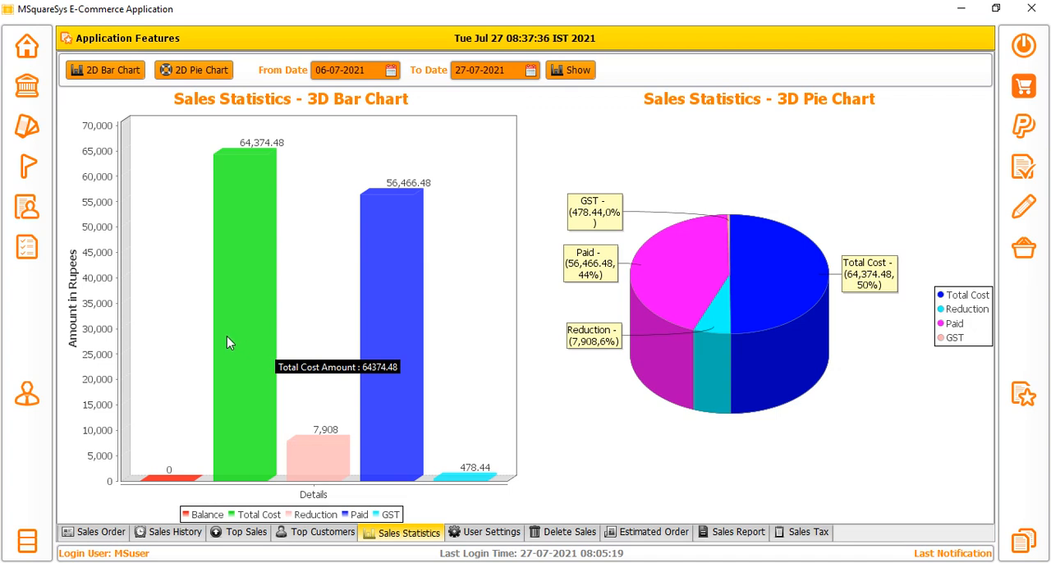
mouse_move(326, 466)
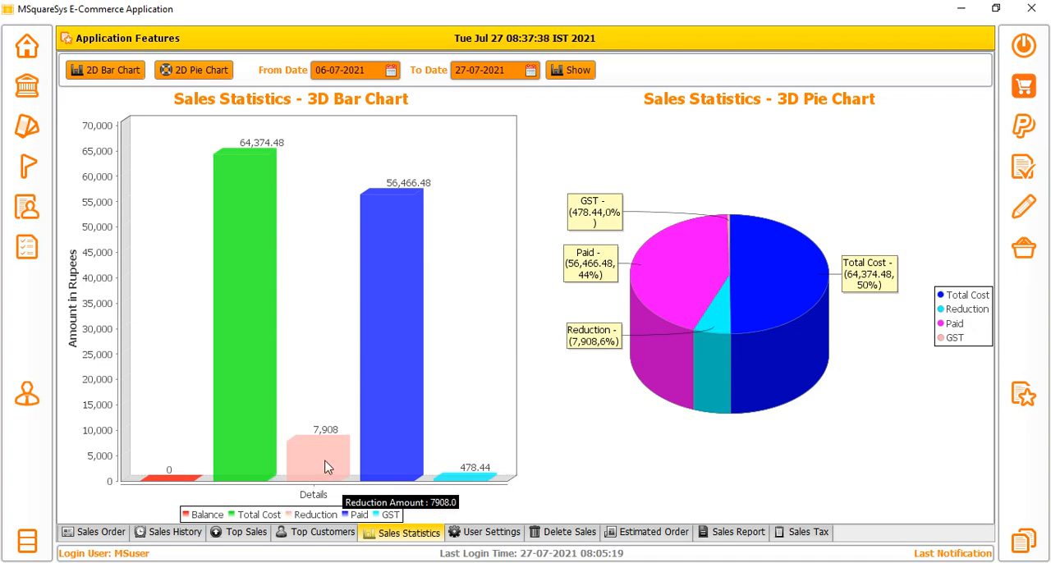
mouse_move(386, 327)
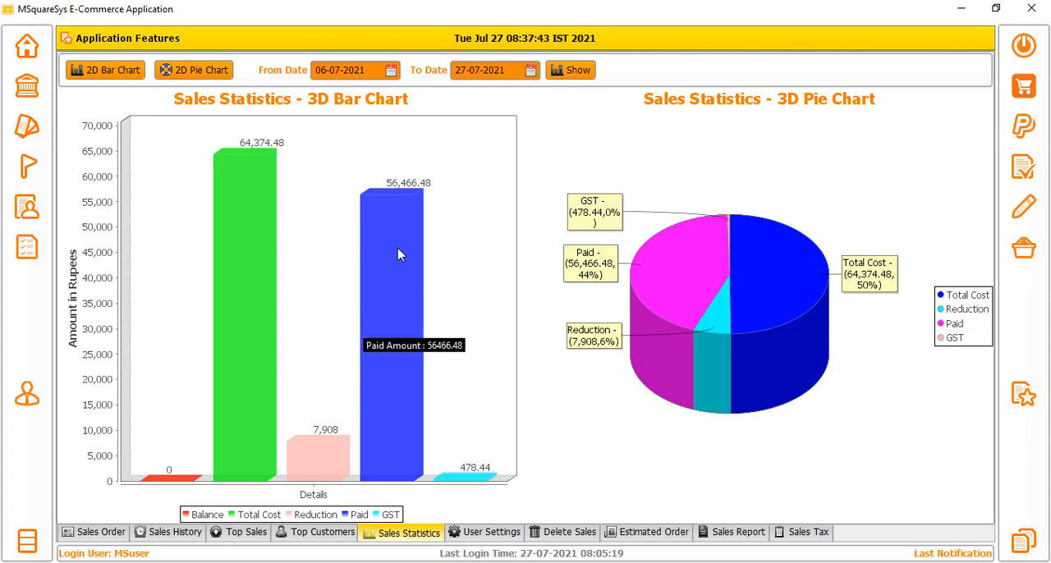
mouse_move(474, 483)
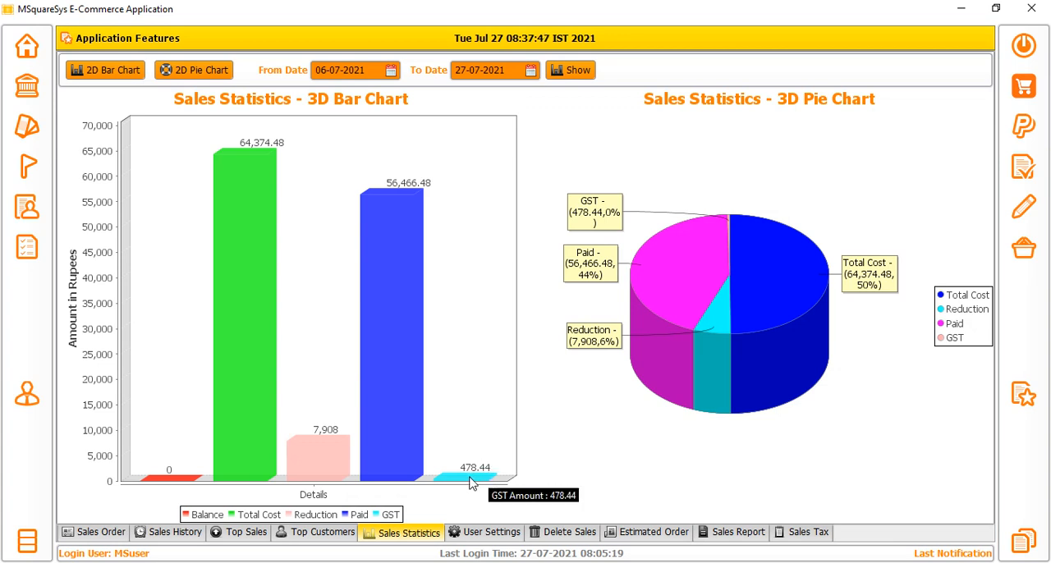
mouse_move(378, 390)
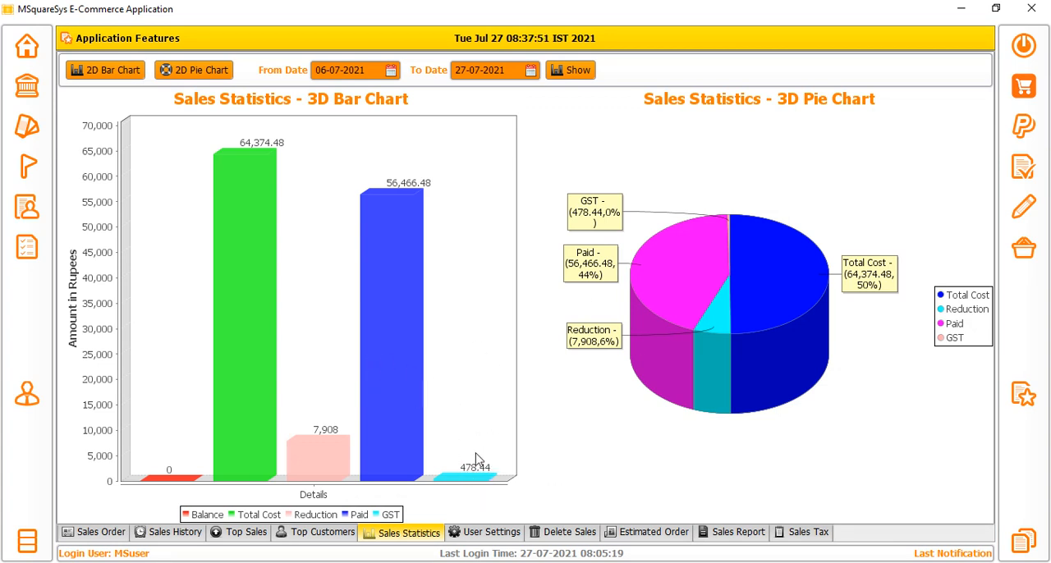
Open the user settings and view the logo image chooser, closing it without picking a file.
click(485, 532)
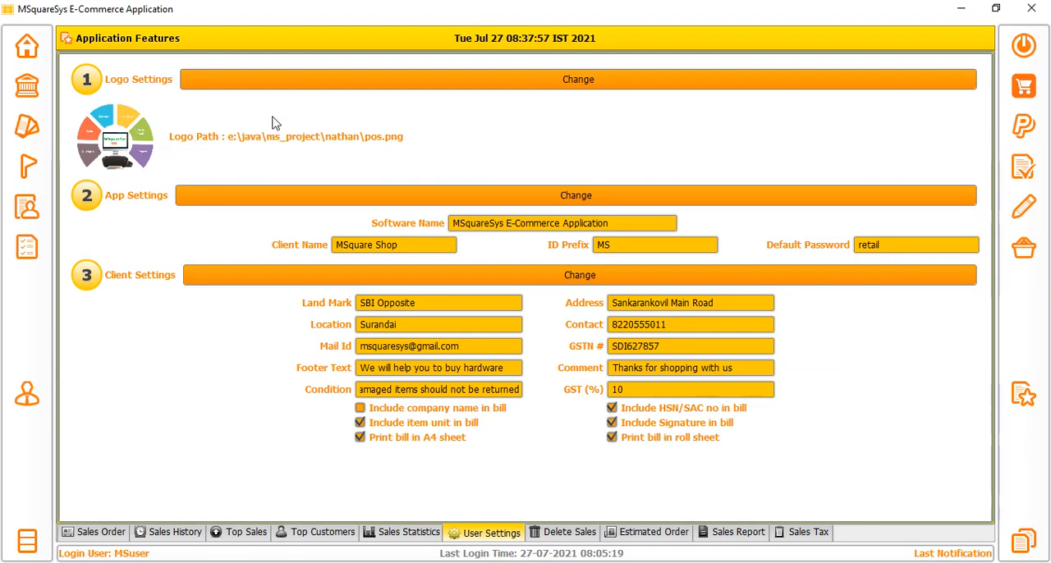
click(459, 84)
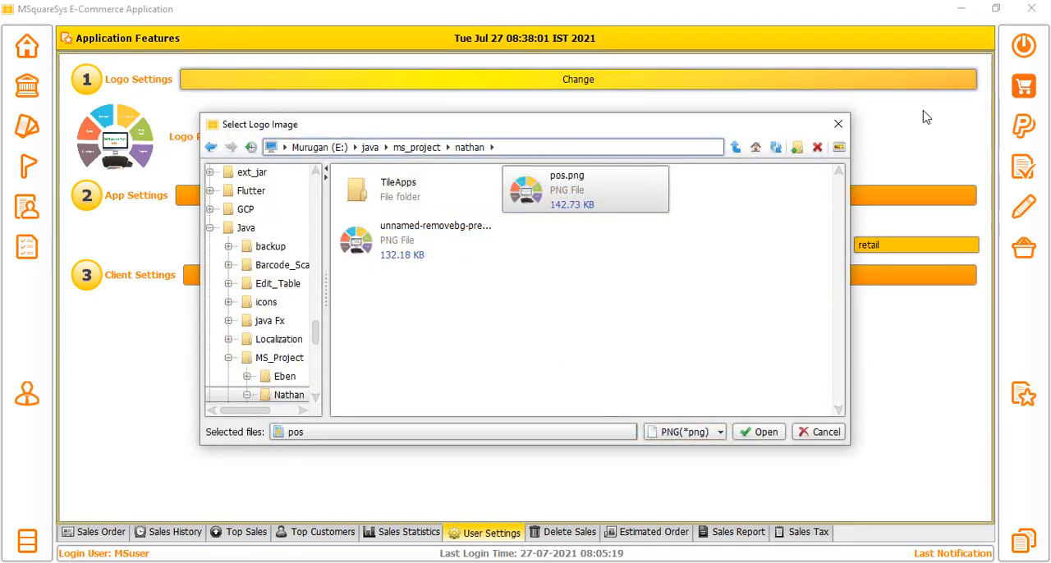
click(837, 123)
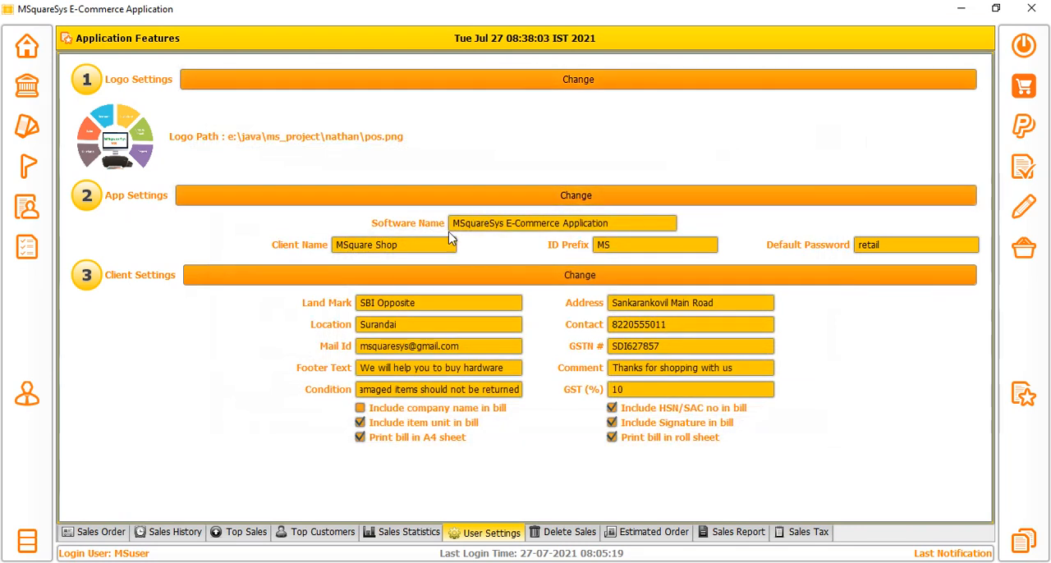
Review the client name, ID prefix and default password fields in the app settings.
drag(420, 249, 328, 252)
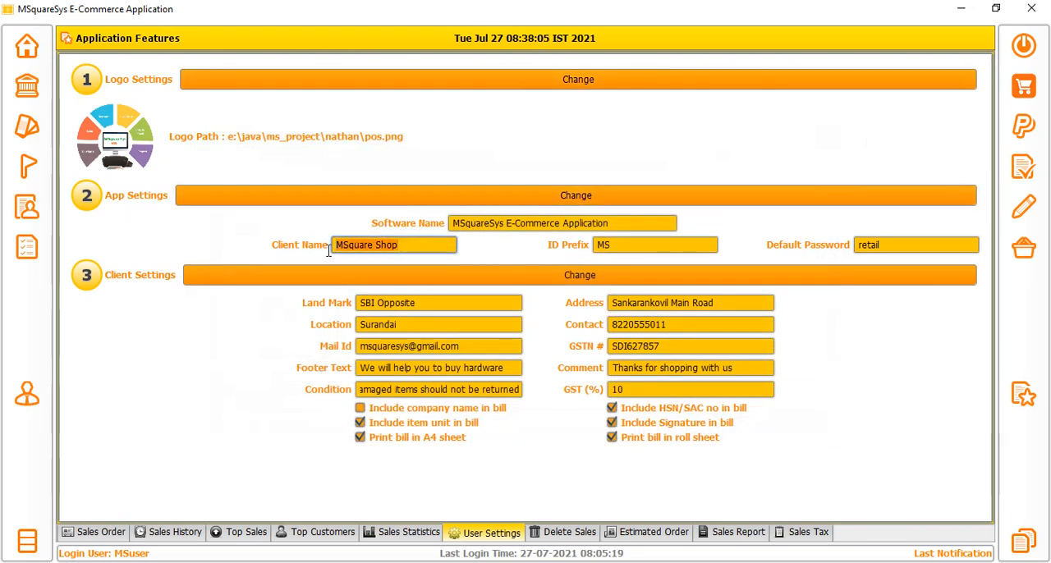
click(401, 245)
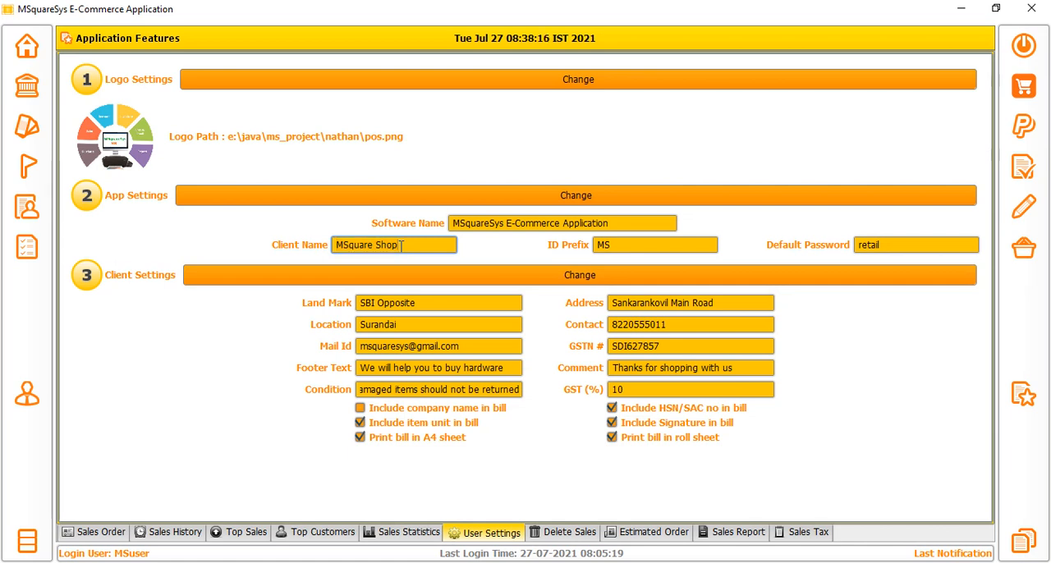
double_click(634, 249)
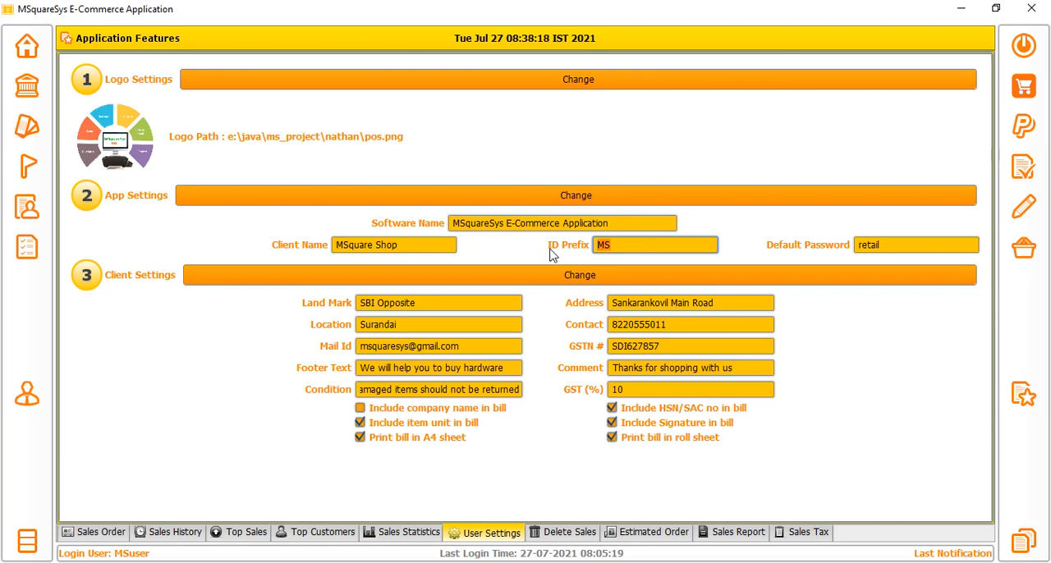
double_click(895, 245)
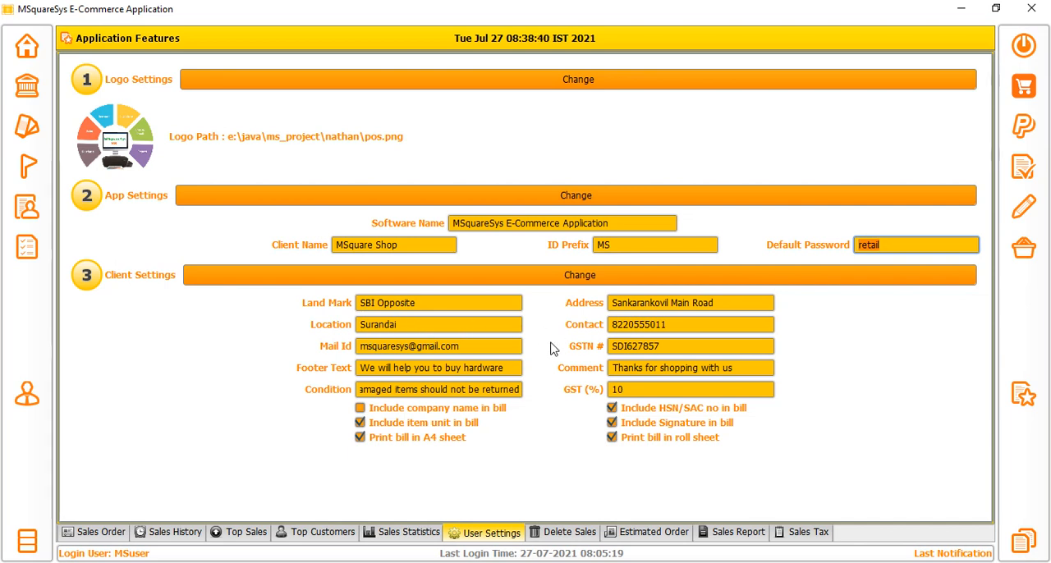
Review the mail ID, GSTN number and footer text fields in the client settings.
click(464, 346)
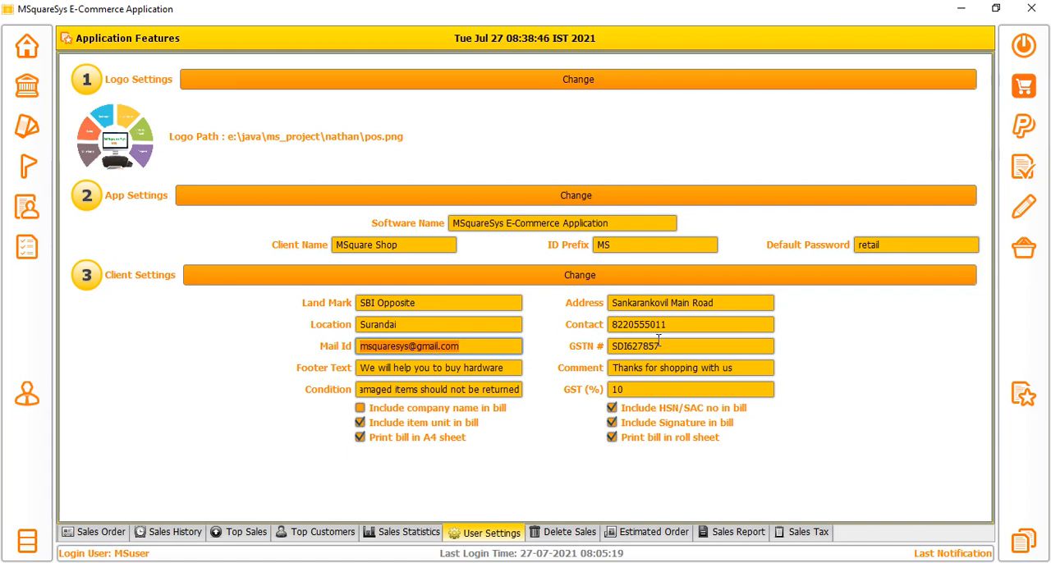
click(682, 346)
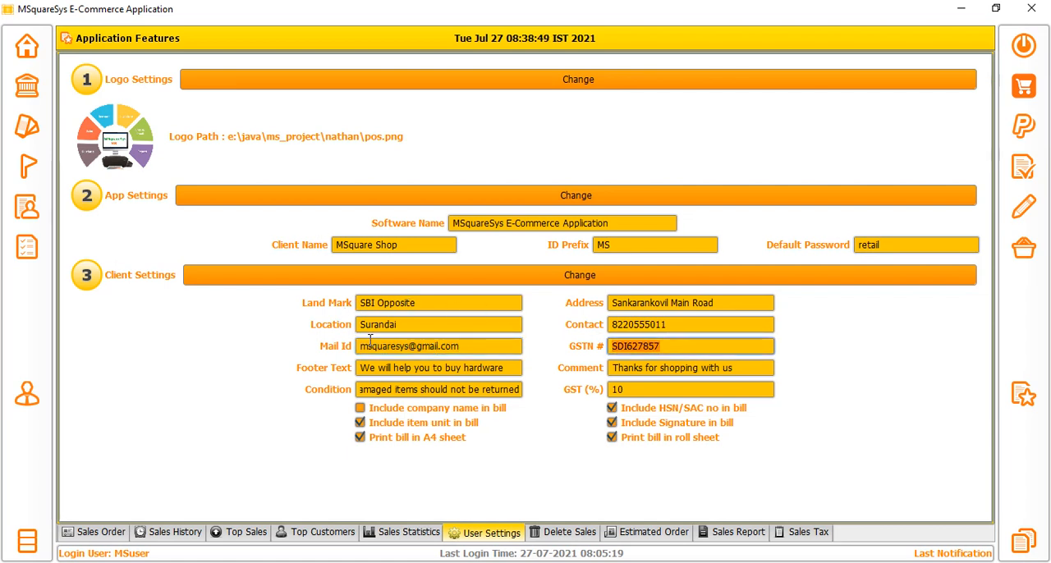
click(509, 369)
click(509, 368)
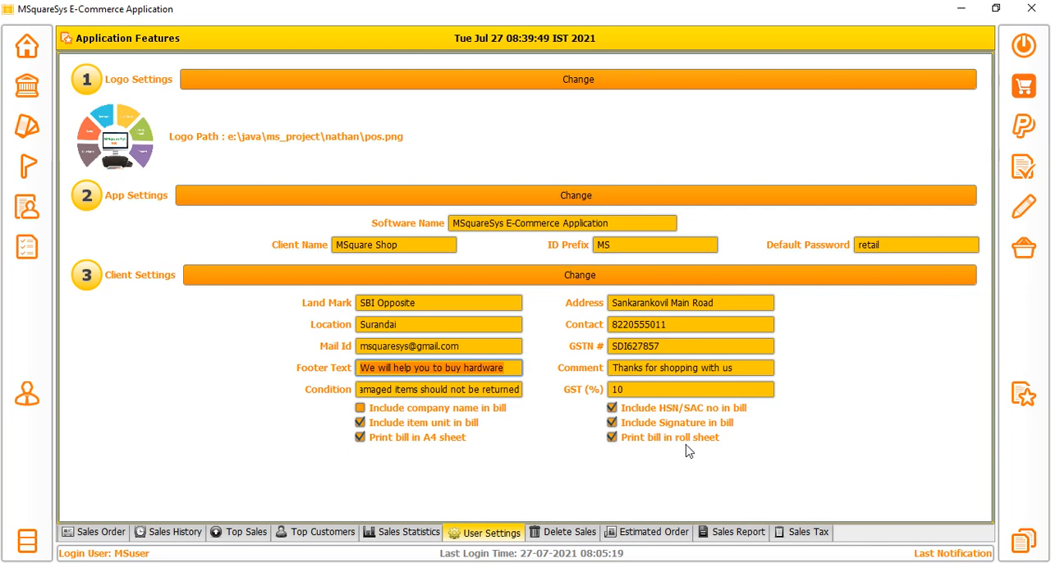
Try toggling the bill options for roll sheet printing and for including a signature.
click(612, 437)
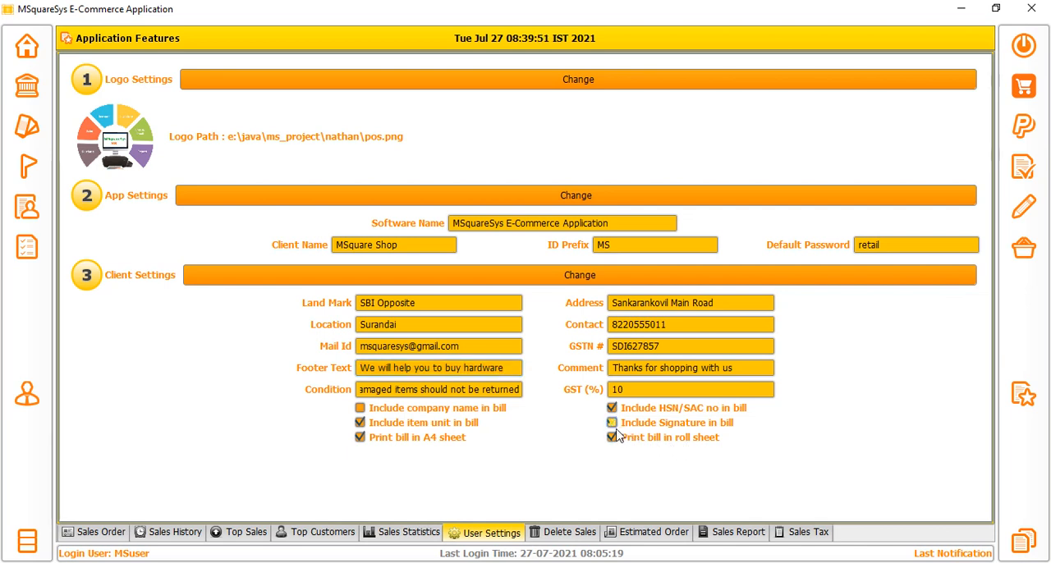
click(614, 423)
click(614, 423)
List the sales available for deletion from 14-07-2021 to 27-07-2021 and select the amount of the listed sale.
click(563, 532)
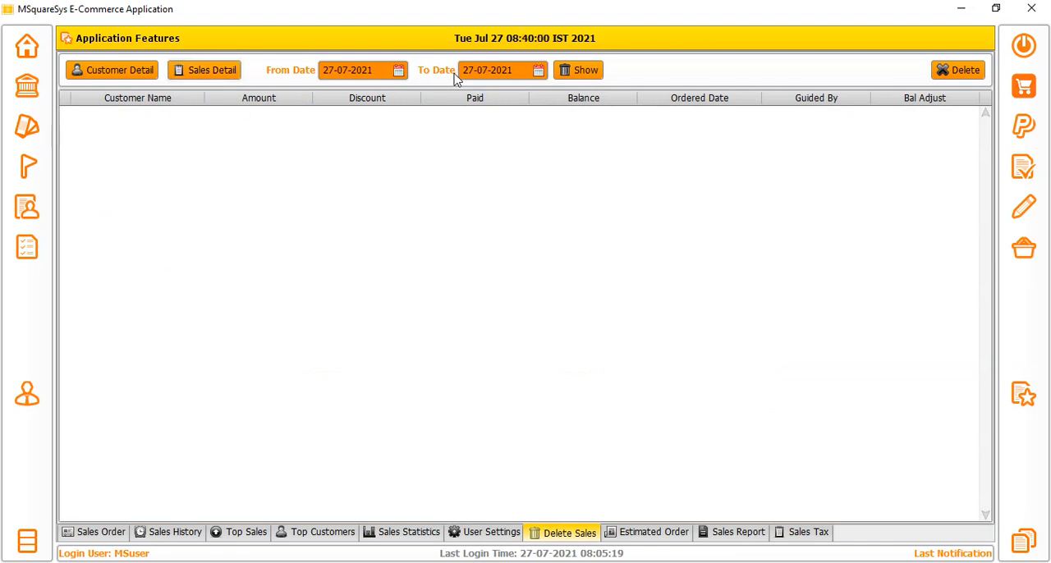
click(398, 72)
click(386, 167)
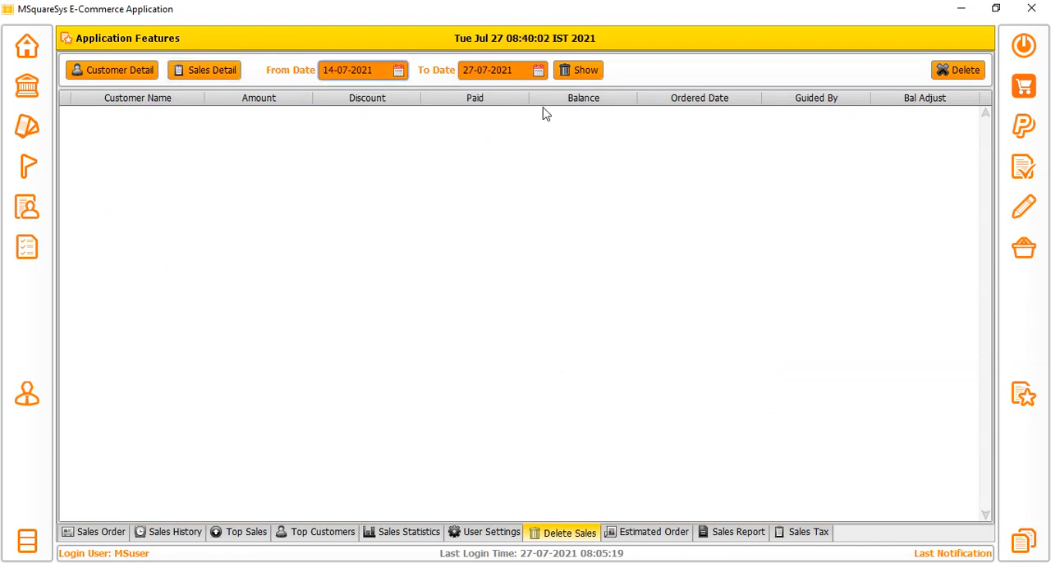
click(586, 71)
click(208, 120)
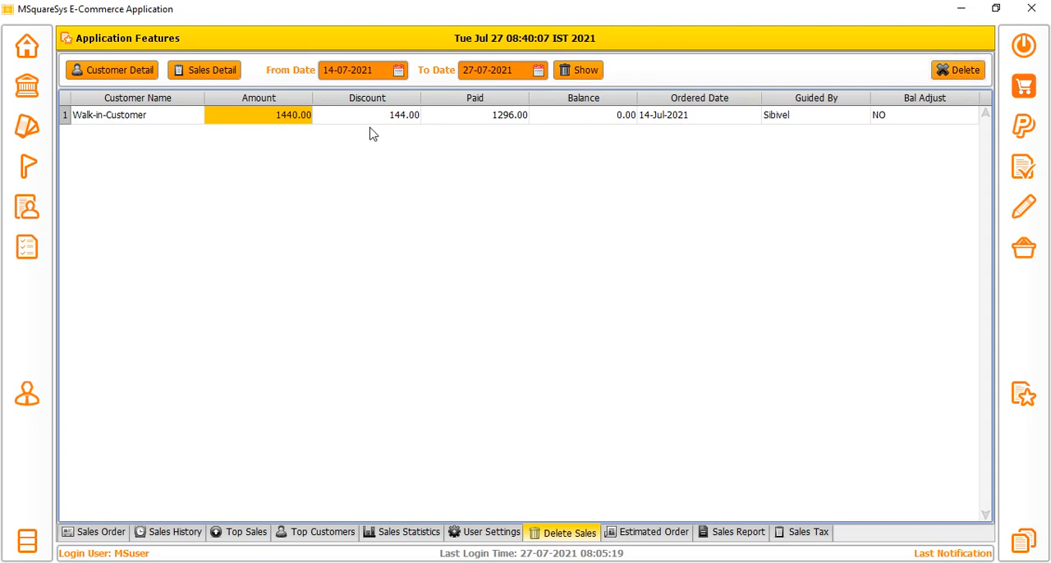
List the estimated orders from 29-06-2021 to 27-07-2021 and highlight the listed order from its amount through its balance adjustment.
click(656, 538)
click(419, 70)
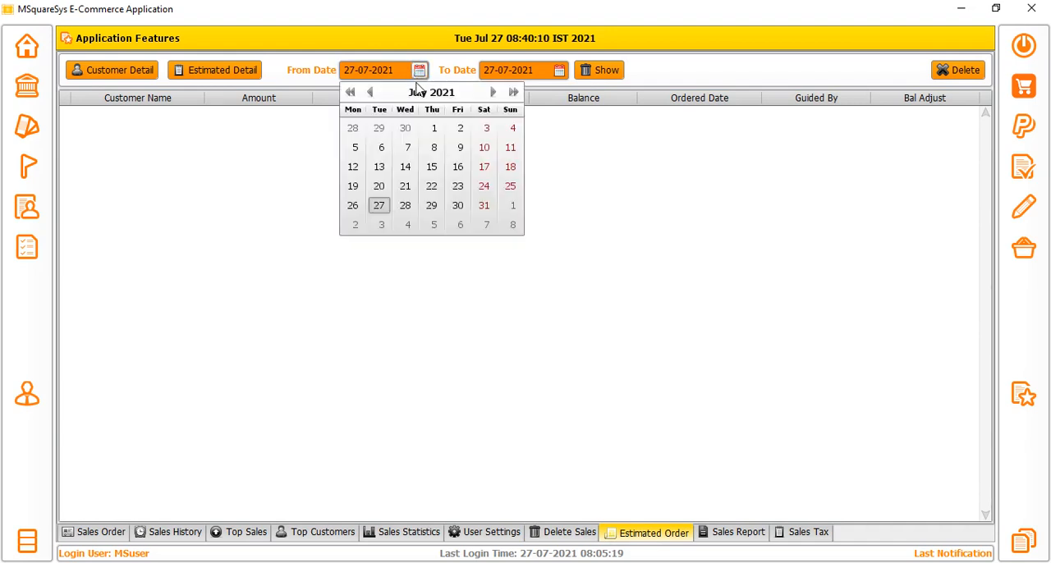
click(379, 127)
click(592, 73)
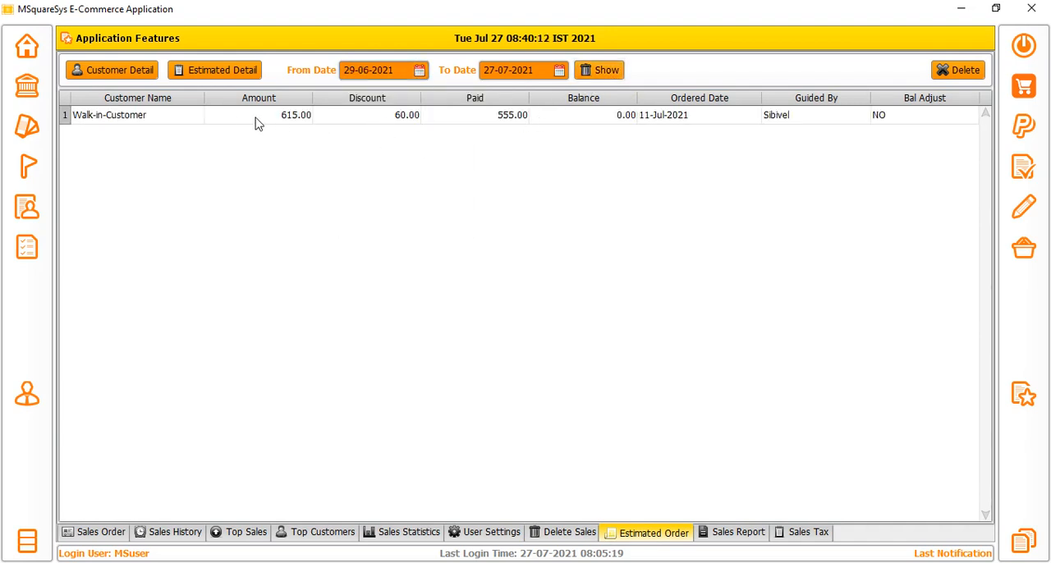
drag(232, 123, 894, 131)
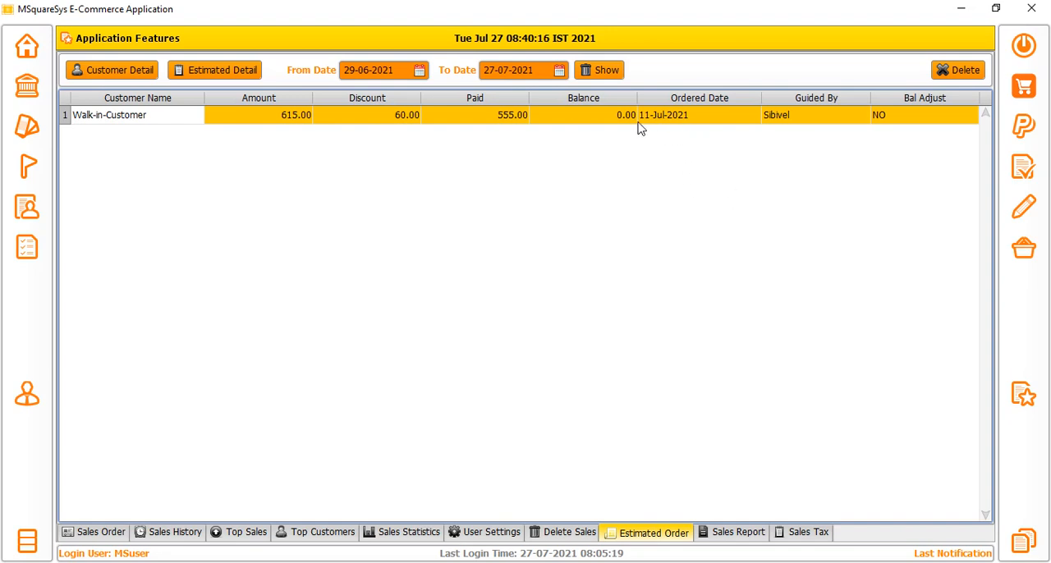
Show the sales report for the period from 01-07-2021 to 27-07-2021 and preview its printout, closing it without printing.
click(730, 532)
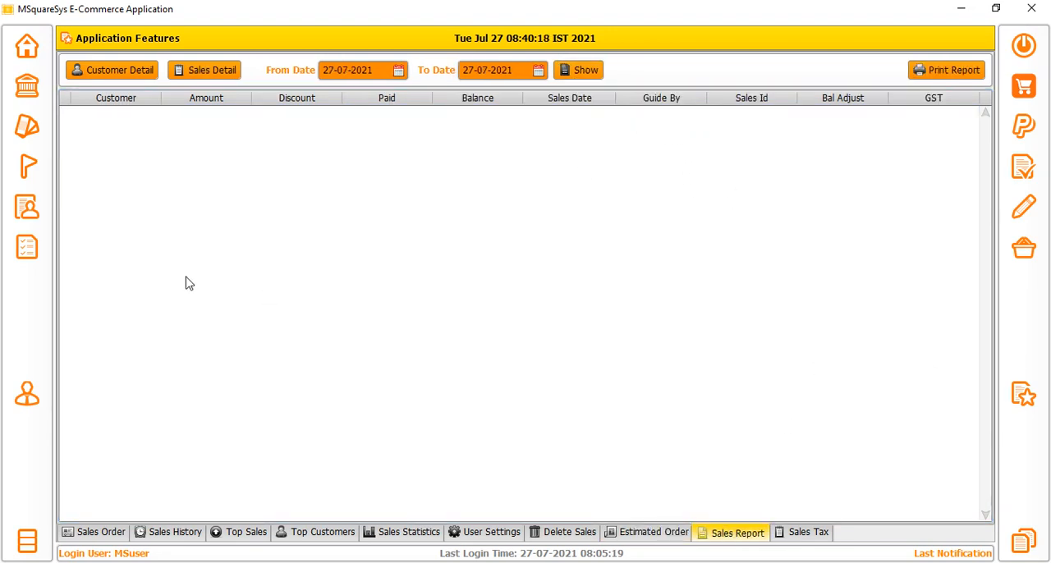
click(398, 70)
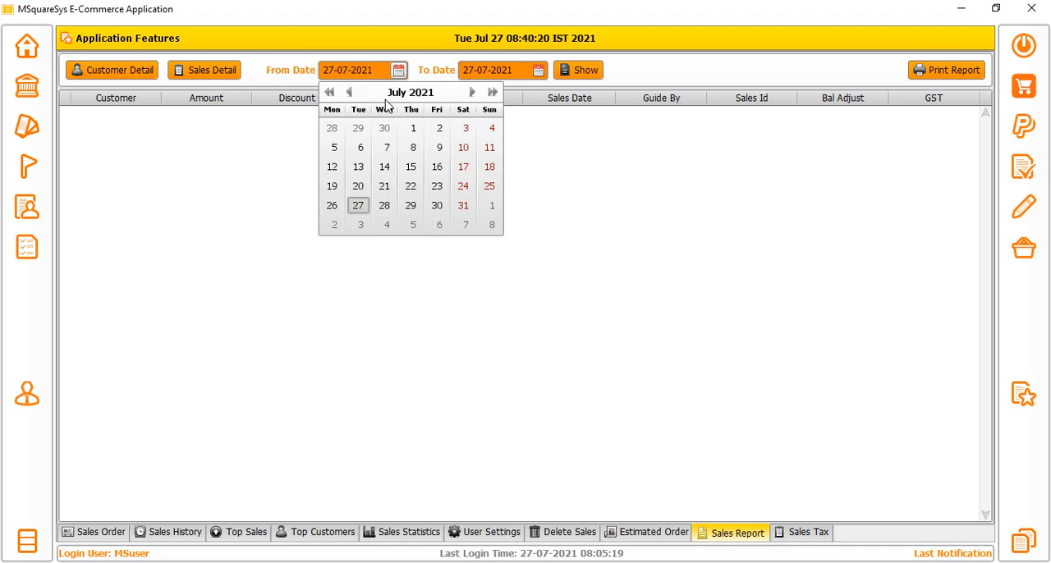
click(360, 146)
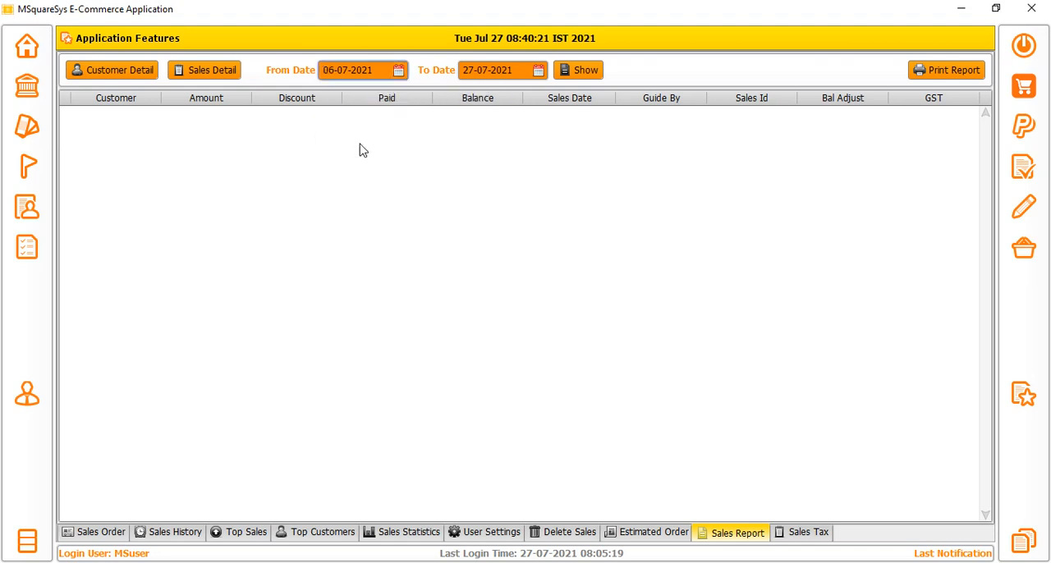
click(398, 70)
click(415, 128)
click(578, 74)
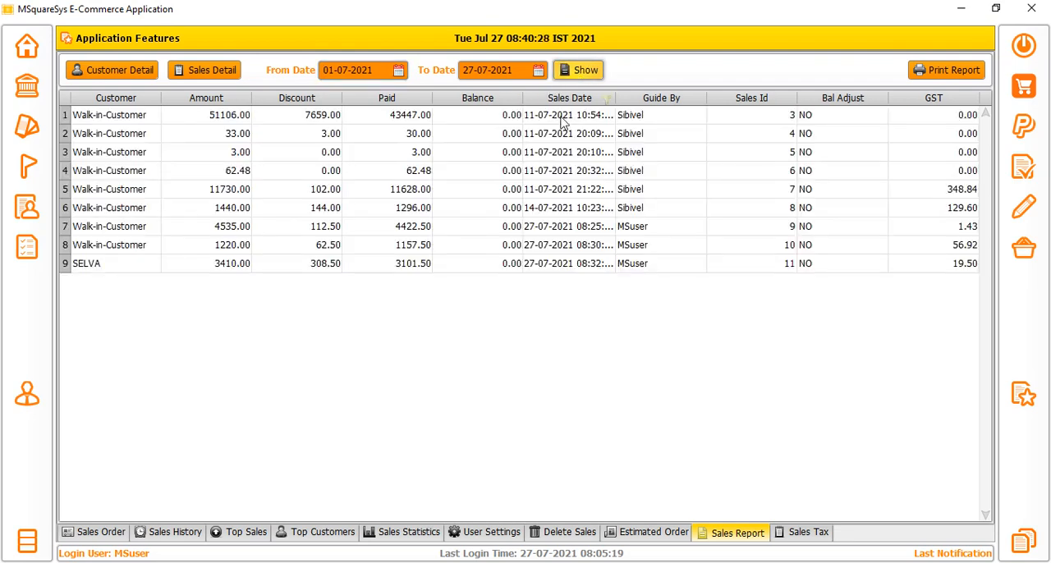
click(949, 70)
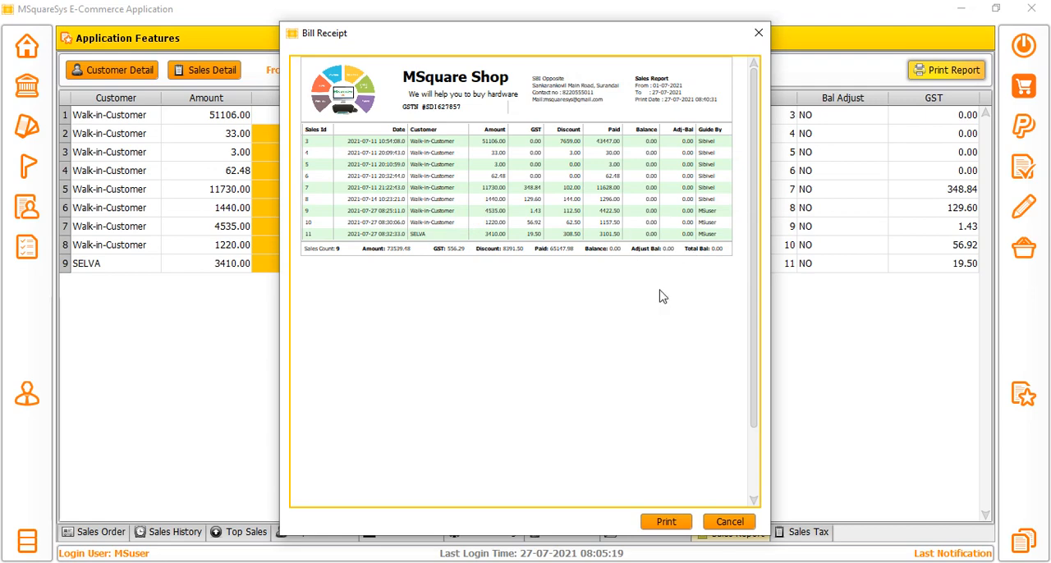
click(732, 522)
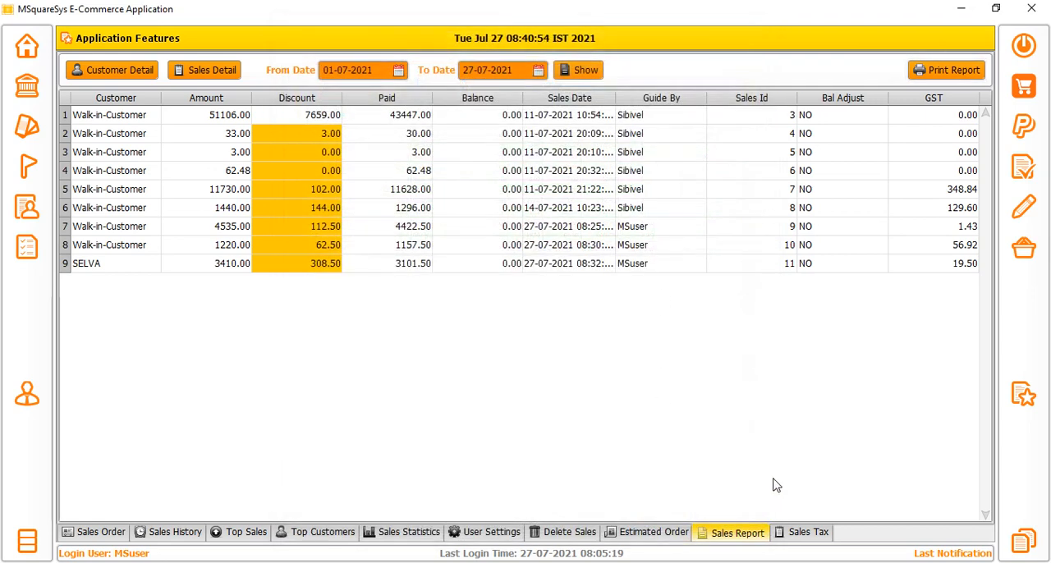
List the sales tax details for the period from 01-07-2021 to 27-07-2021.
click(801, 536)
click(214, 70)
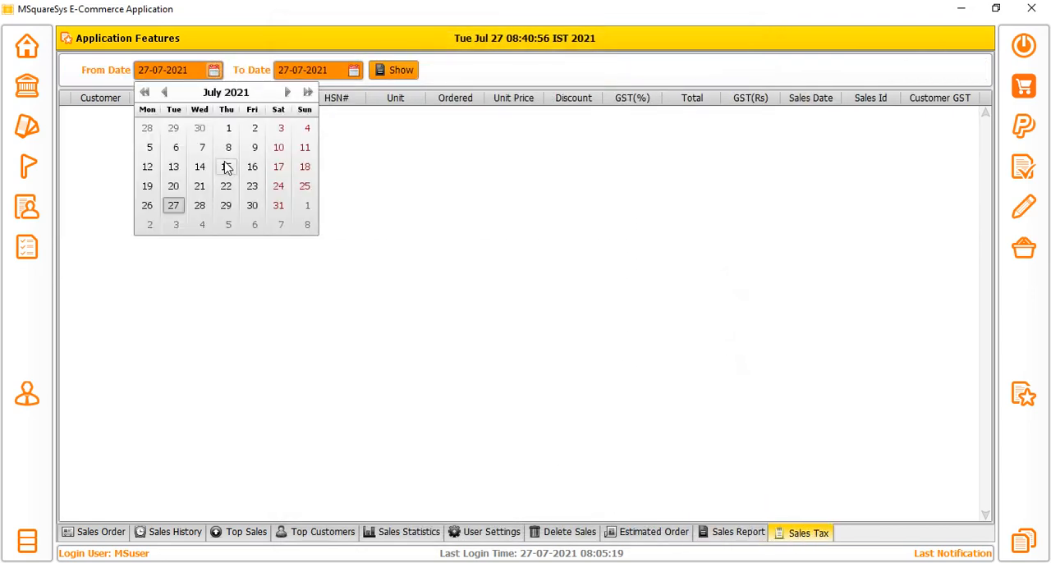
click(227, 129)
click(398, 72)
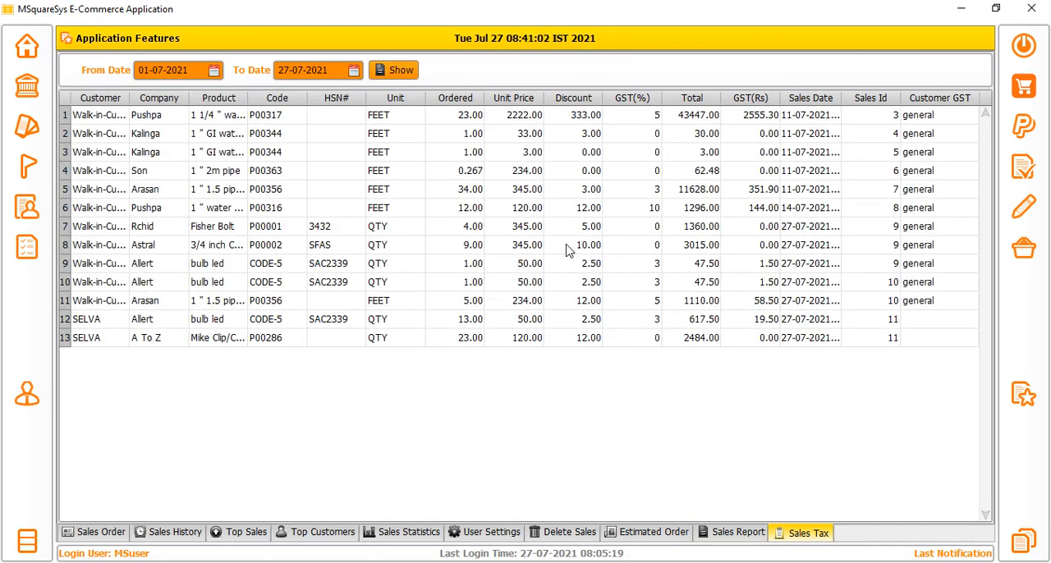
Examine the listed sales tax entries by highlighting cells in the customer, company, product, discount and total columns.
drag(112, 137, 690, 300)
click(702, 322)
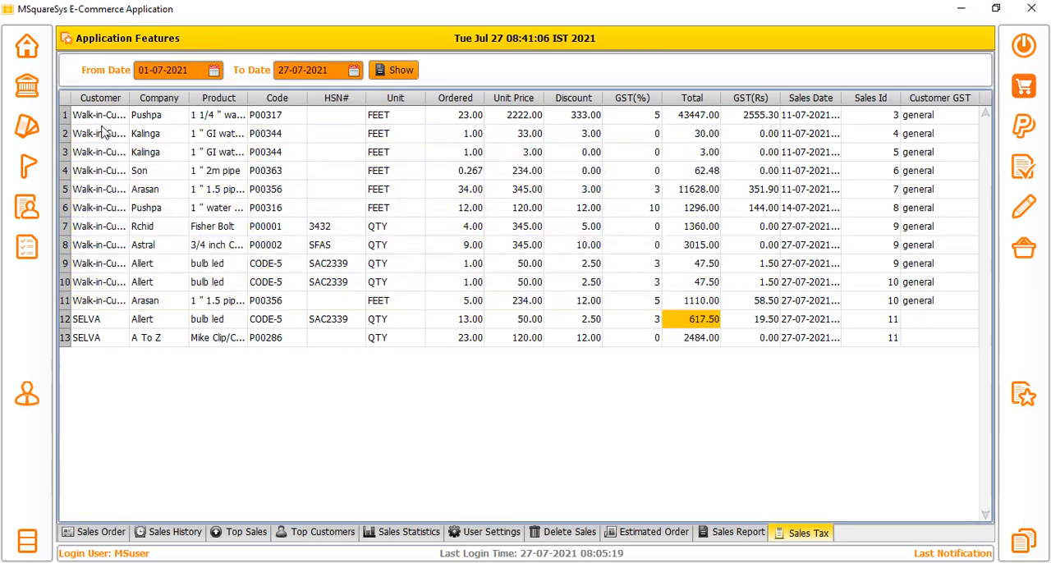
drag(103, 133, 92, 247)
drag(153, 137, 154, 289)
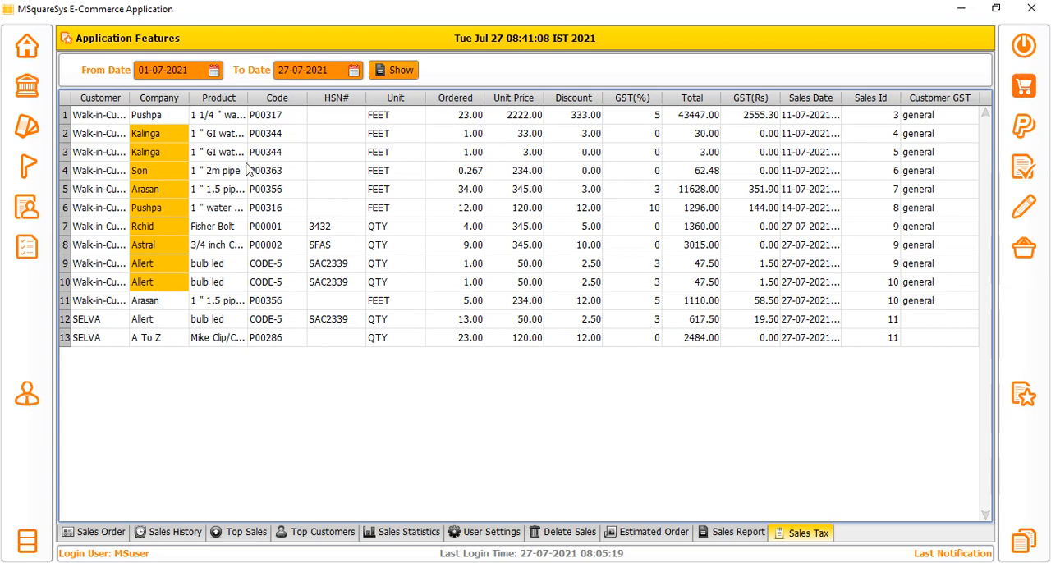
drag(215, 133, 265, 284)
click(566, 191)
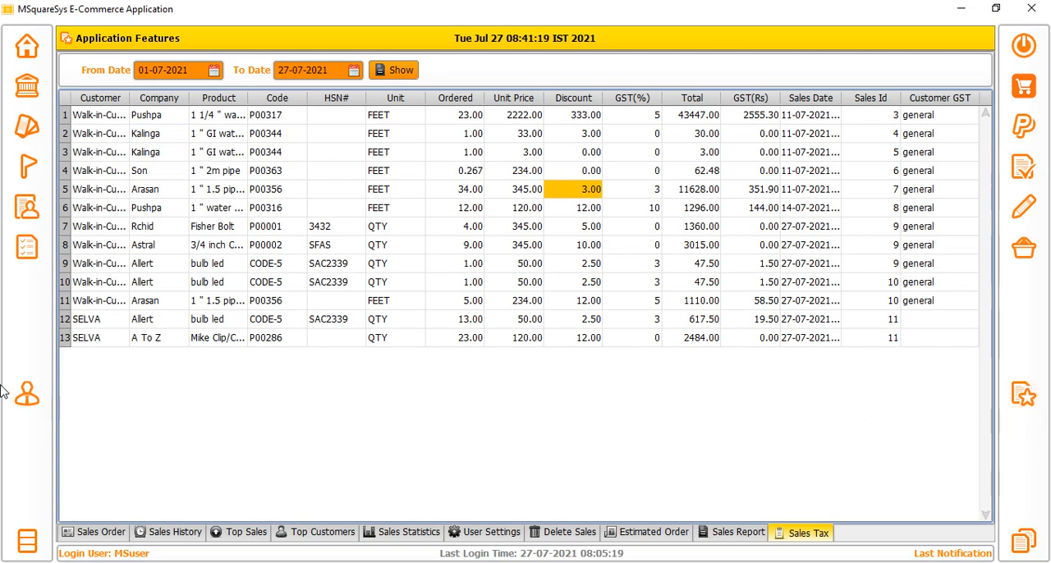
Start a new user in User Management with the user name MS ADMIN.
click(28, 394)
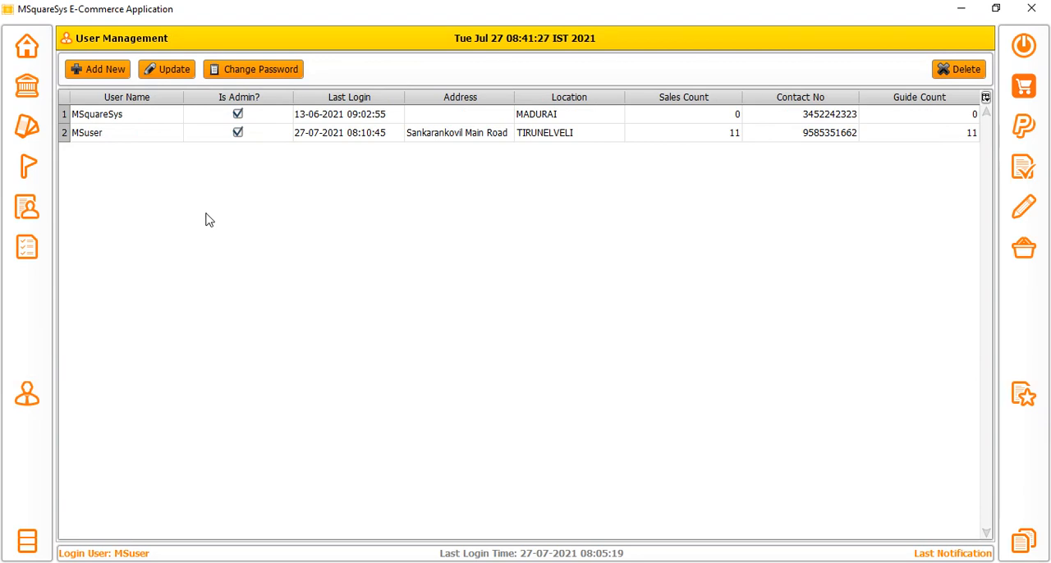
click(100, 70)
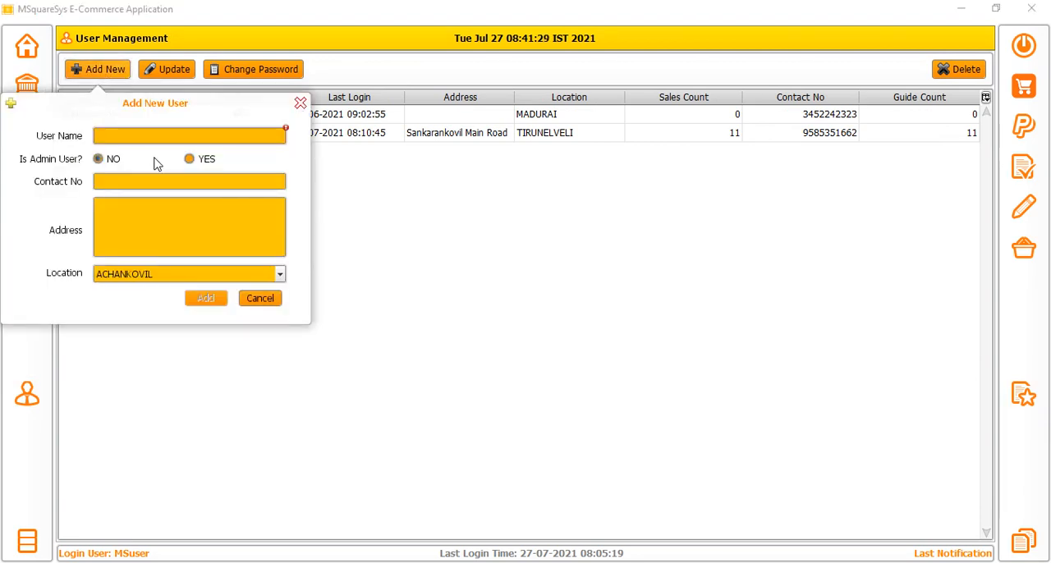
click(135, 138)
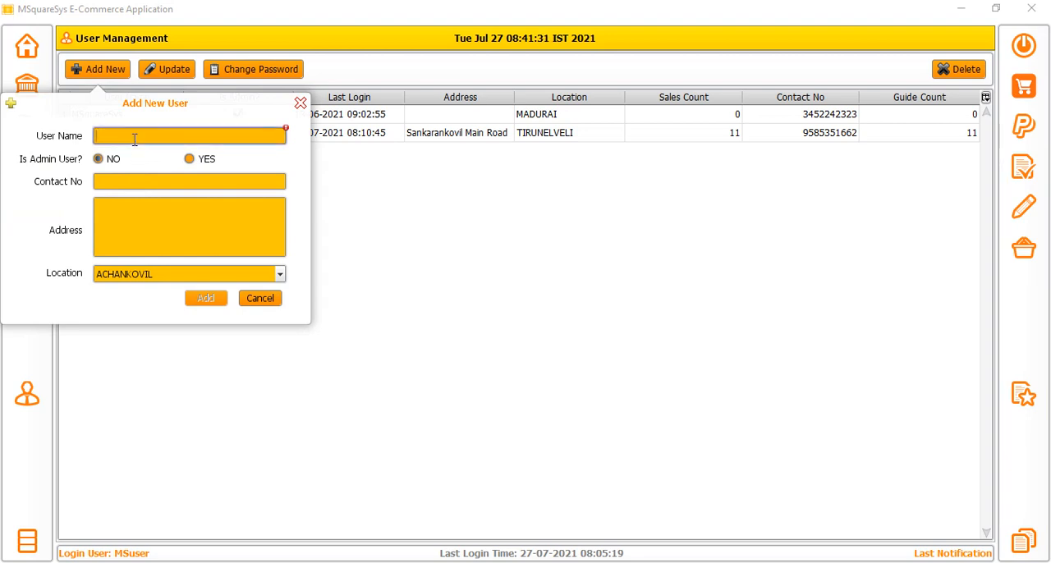
text(ms ADMIN)
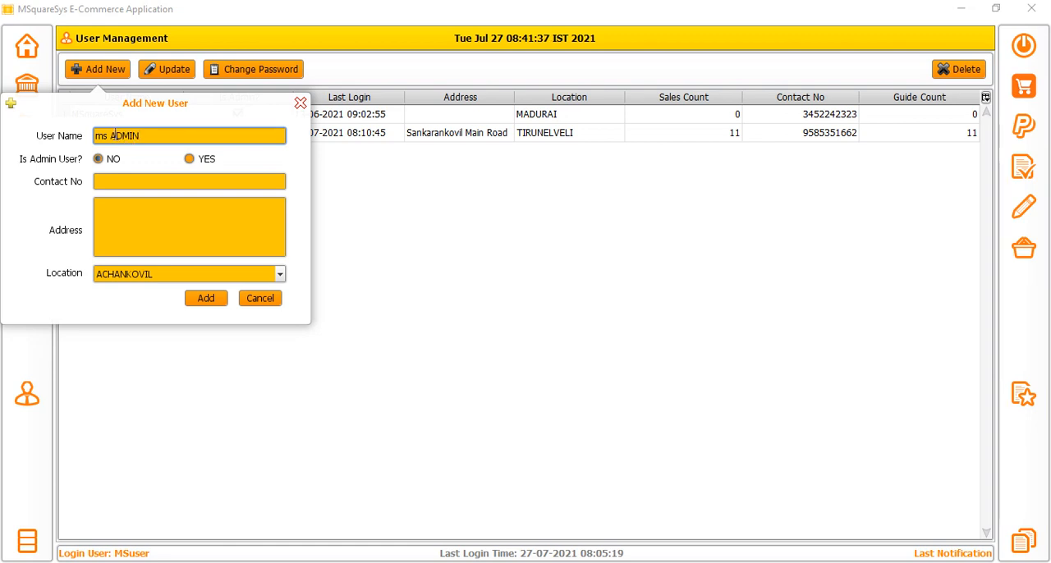
drag(112, 135, 75, 133)
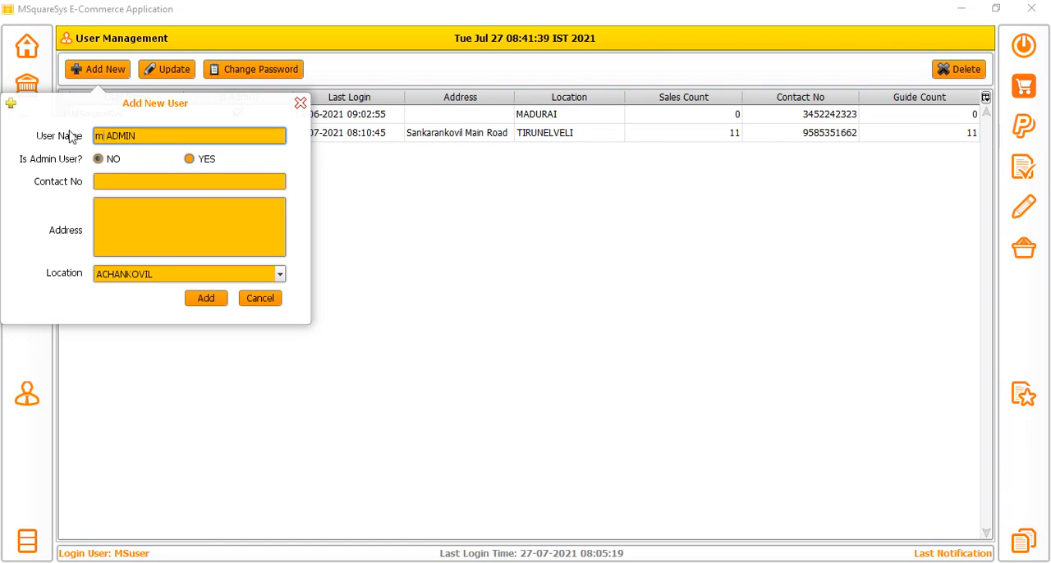
key(BackSpace)
text(MS)
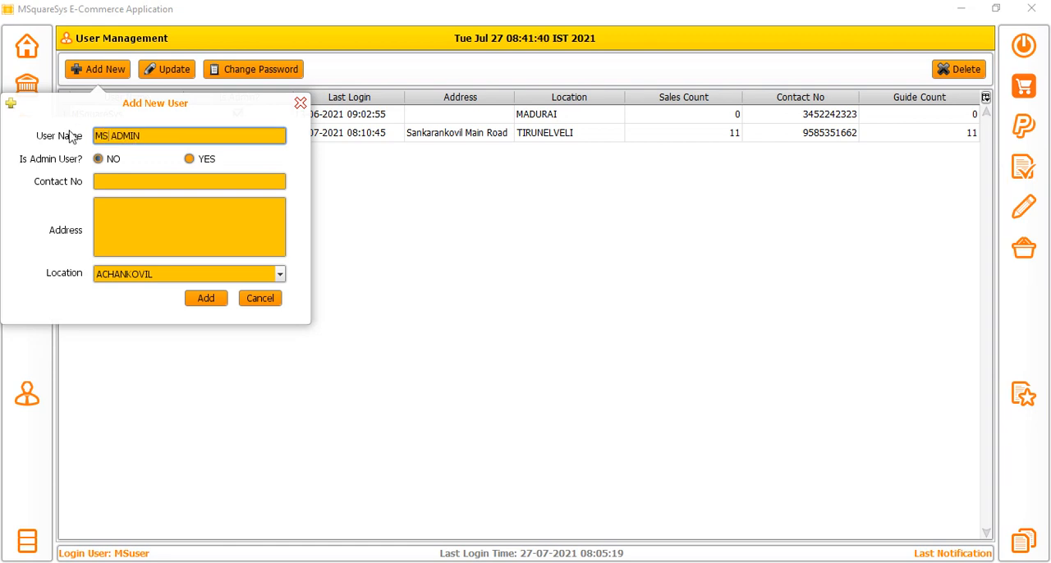
Make the new user an administrator, fill in a ten-digit contact number and add the user.
click(190, 158)
click(155, 183)
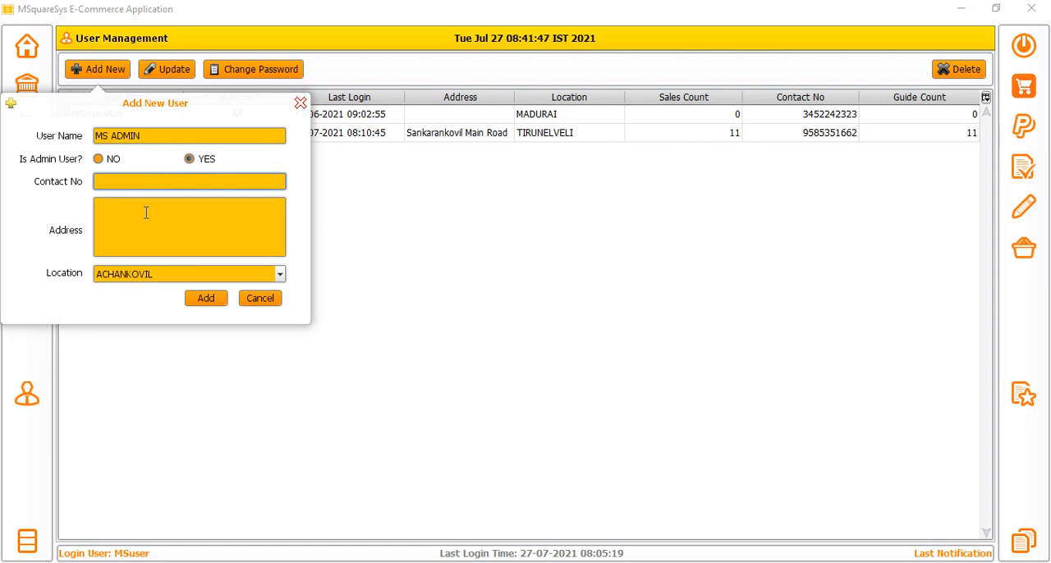
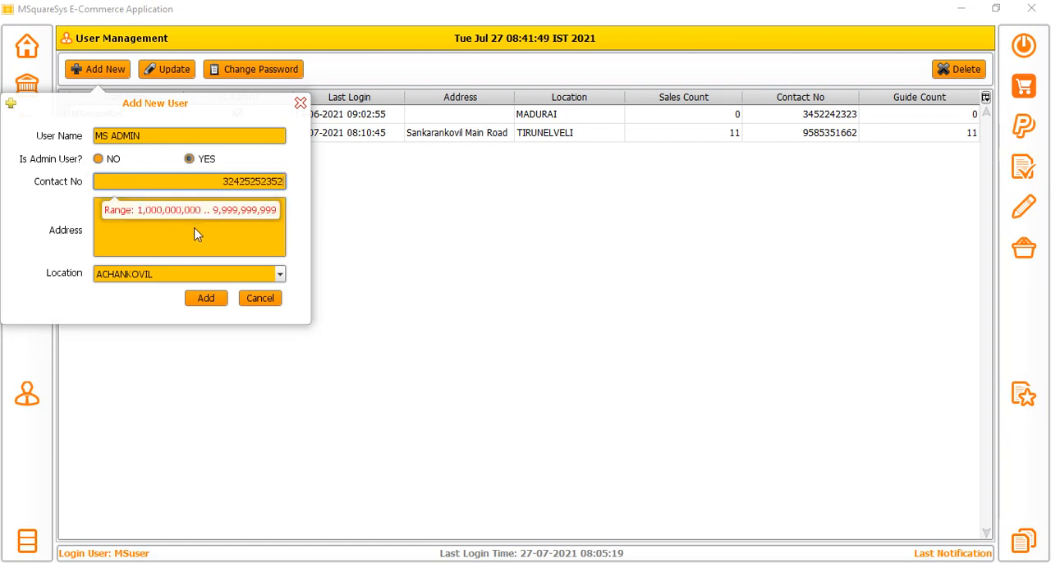
click(189, 230)
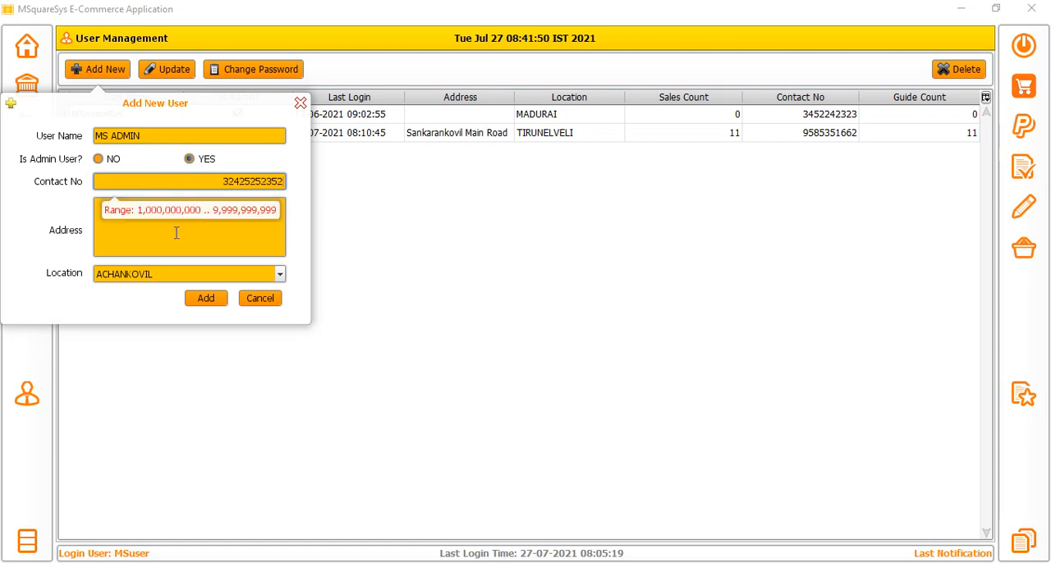
click(210, 181)
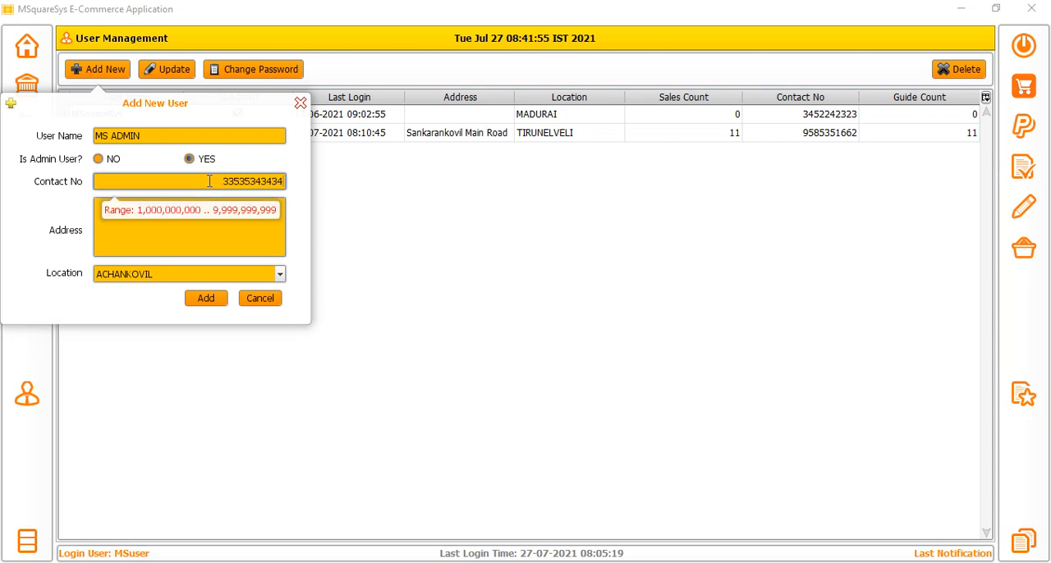
click(207, 216)
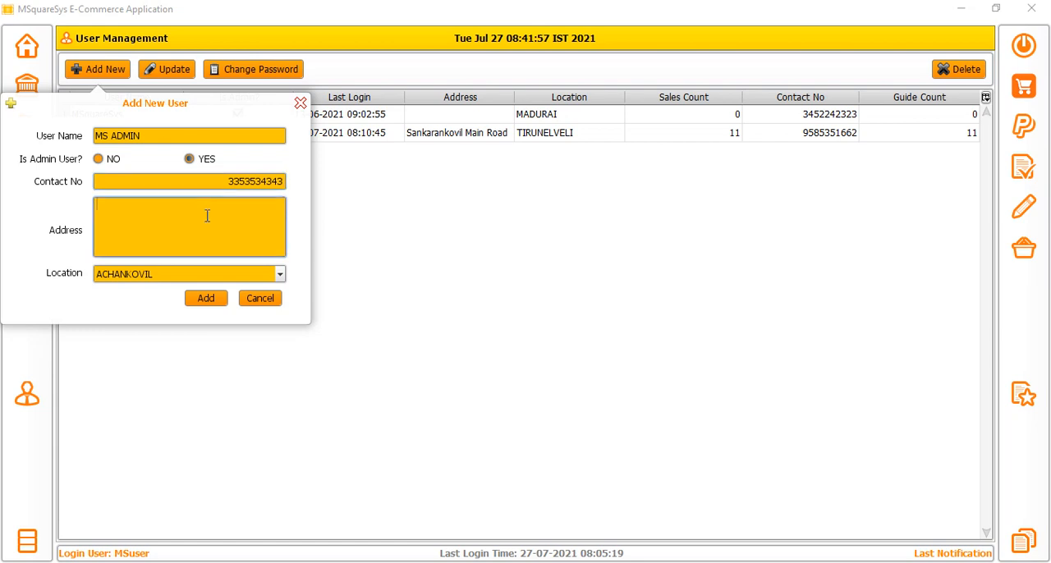
click(202, 299)
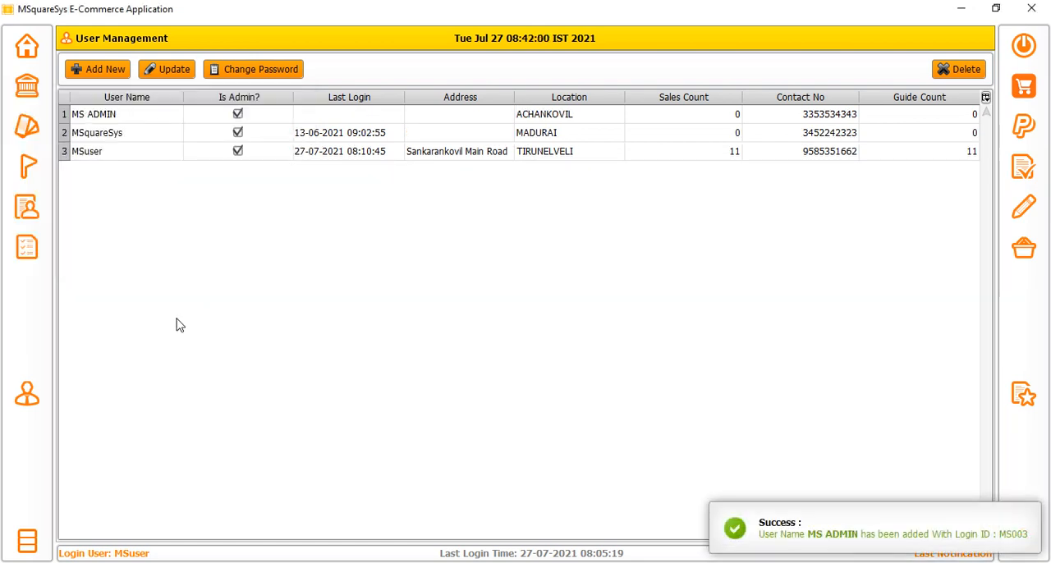
Highlight the MS ADMIN entry from user name through contact number and display the Id column in the user list.
click(334, 117)
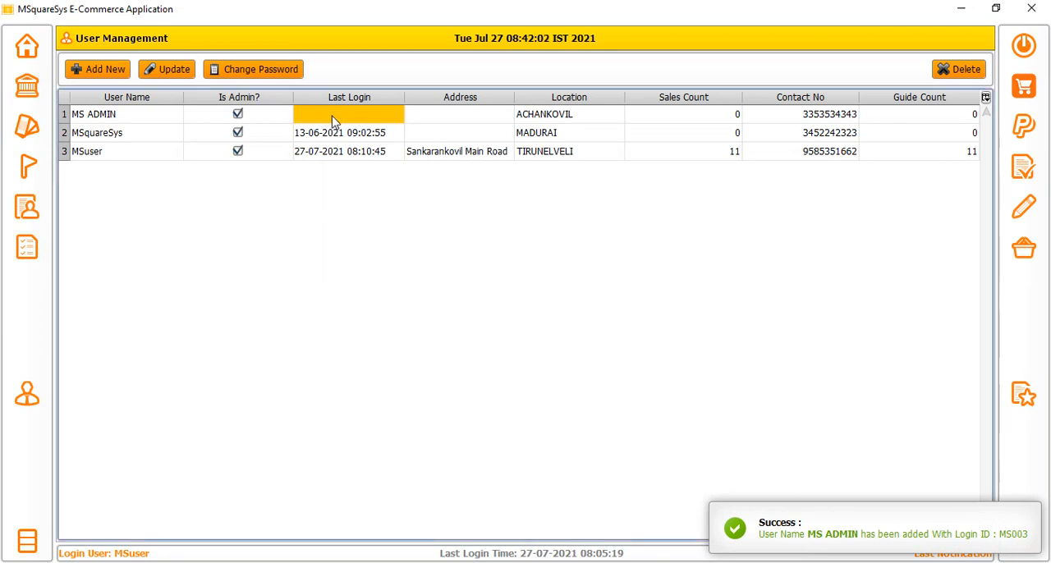
drag(119, 121, 961, 101)
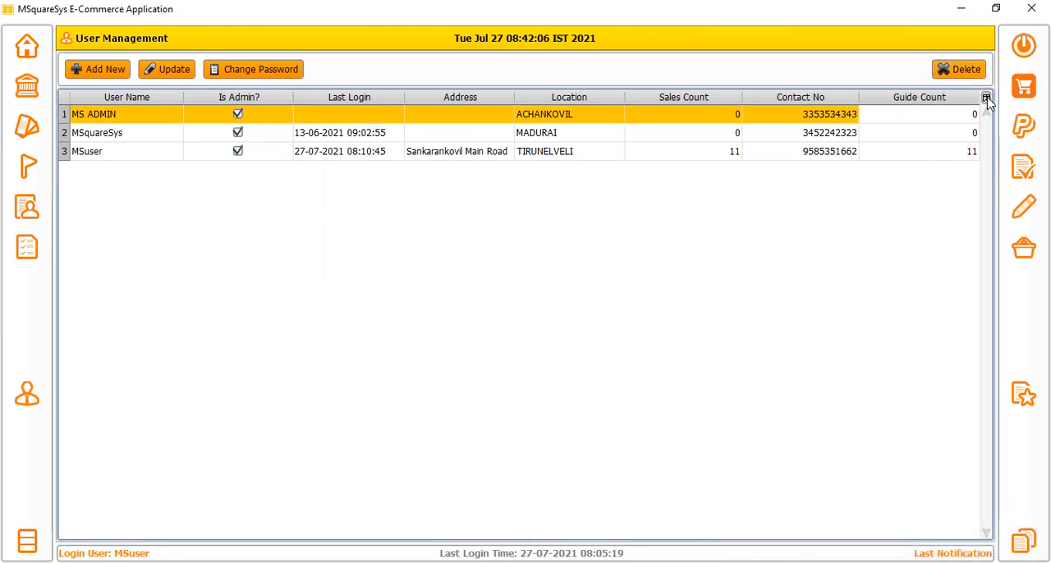
click(985, 97)
click(896, 273)
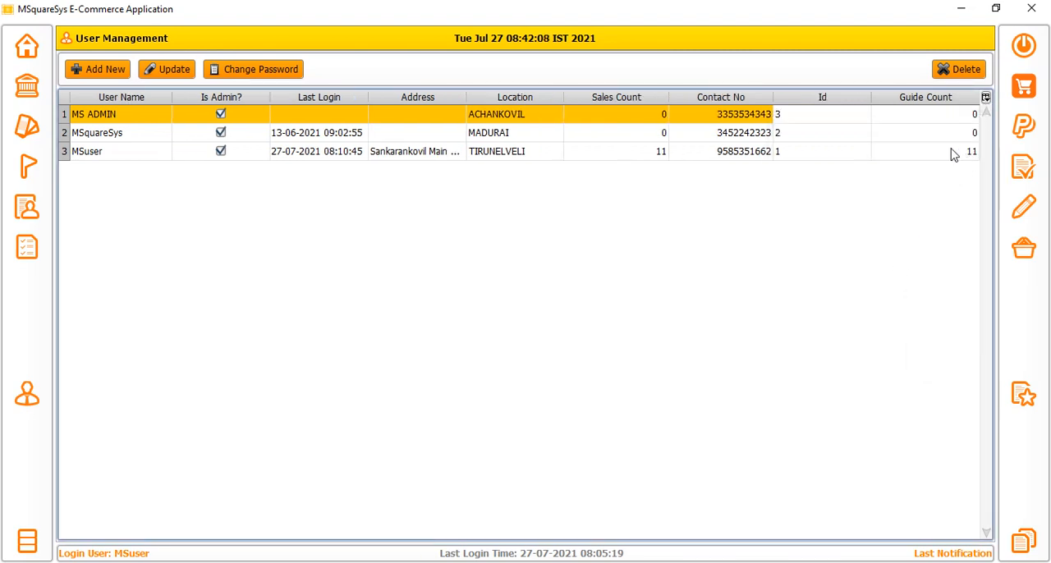
Select the MS ADMIN row and change that user's password, leaving it unset as the default user password.
click(790, 121)
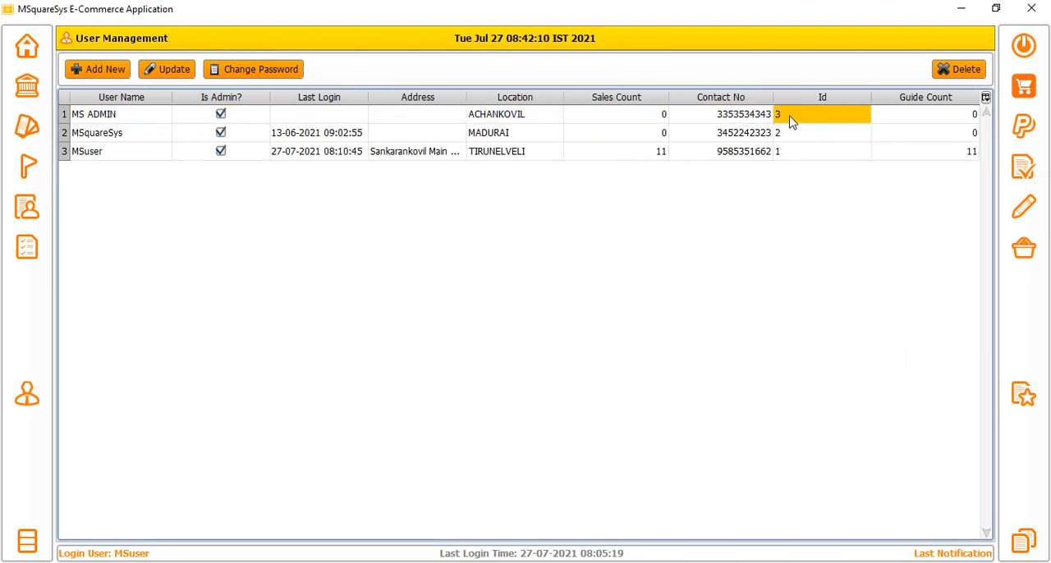
click(792, 134)
drag(802, 117, 162, 128)
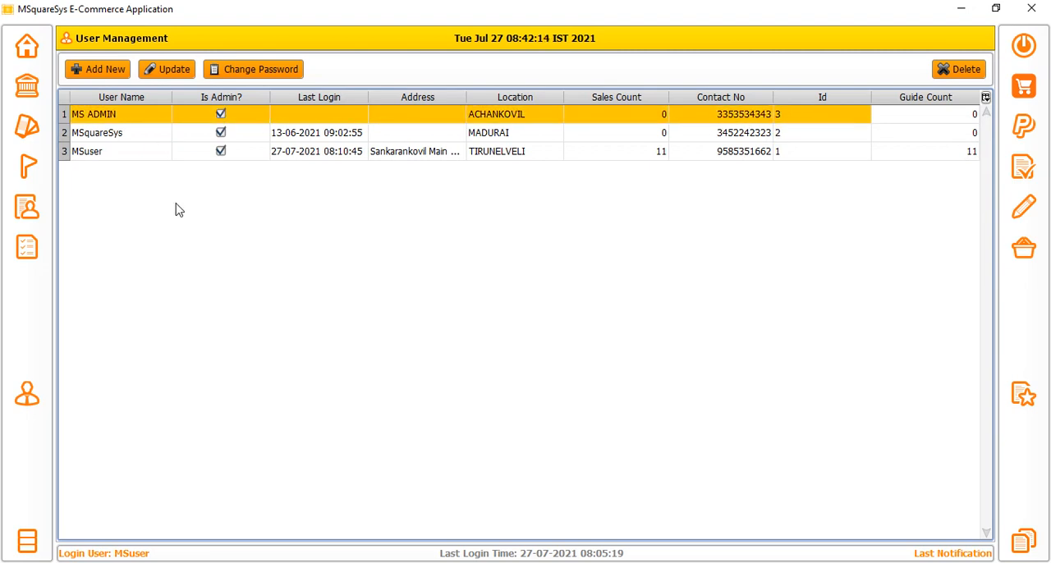
click(256, 72)
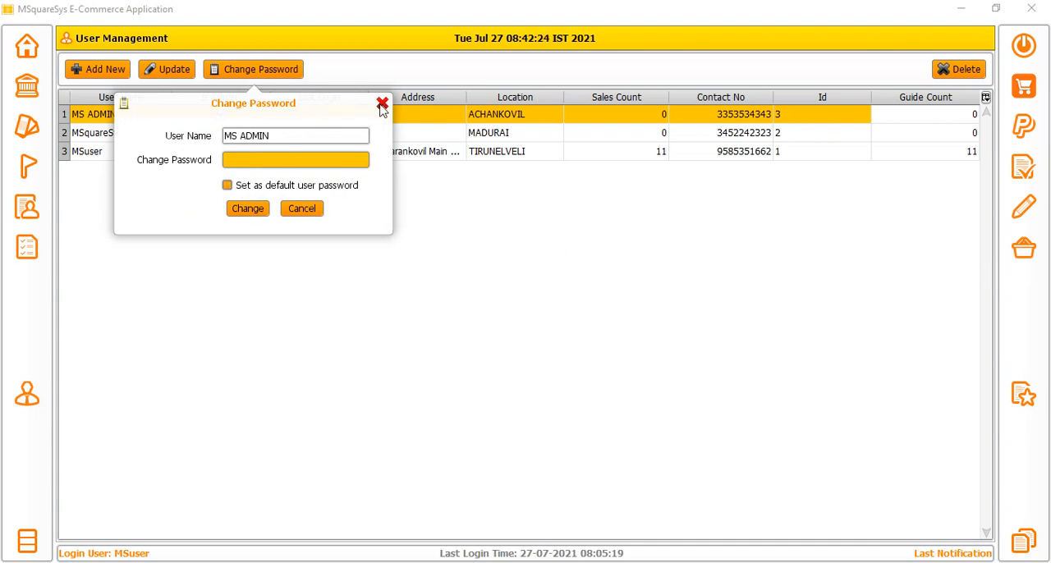
click(242, 165)
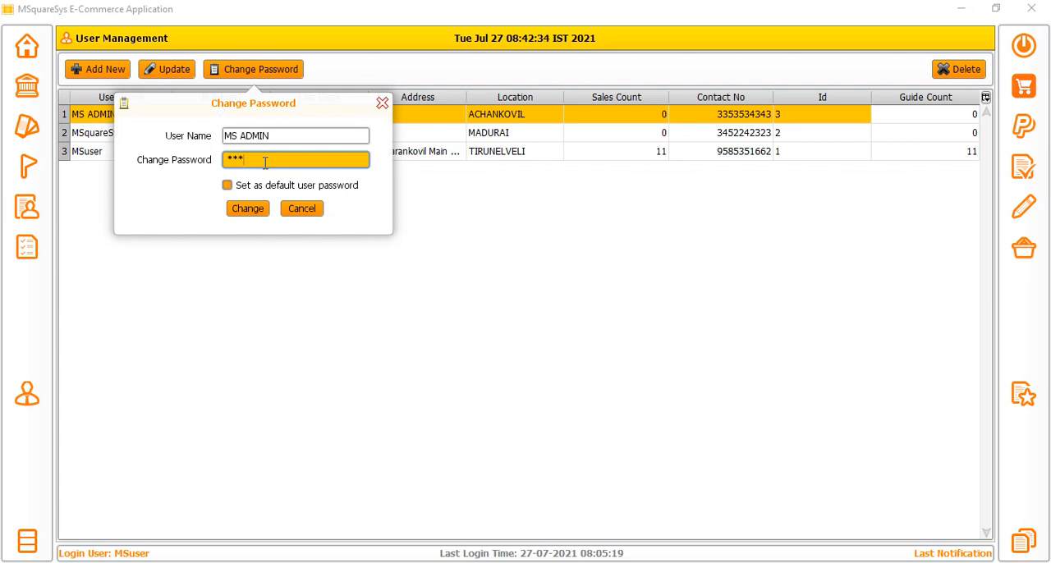
click(248, 209)
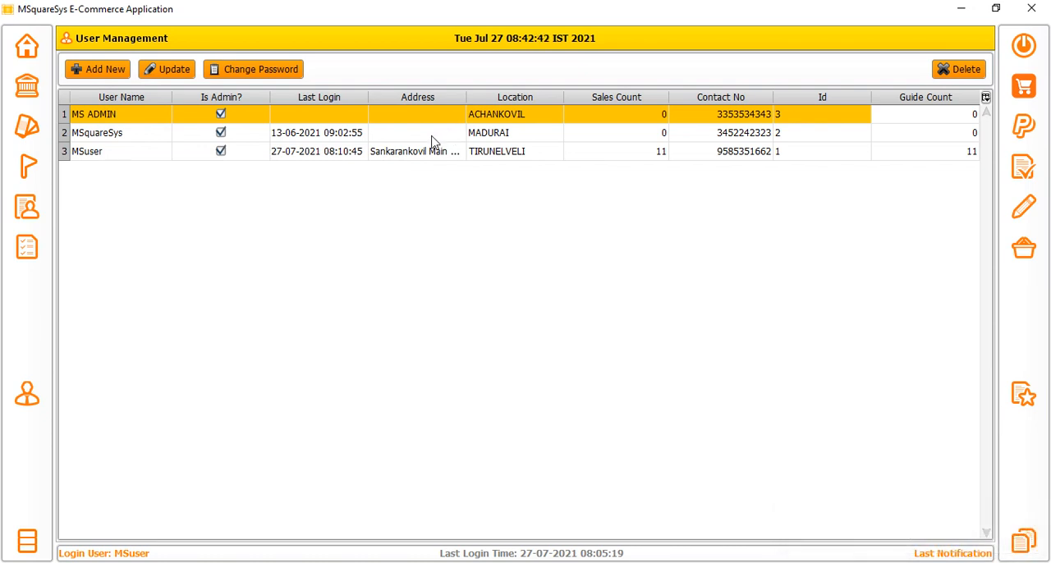
Update the MS ADMIN user's details by filling in the street address.
click(302, 116)
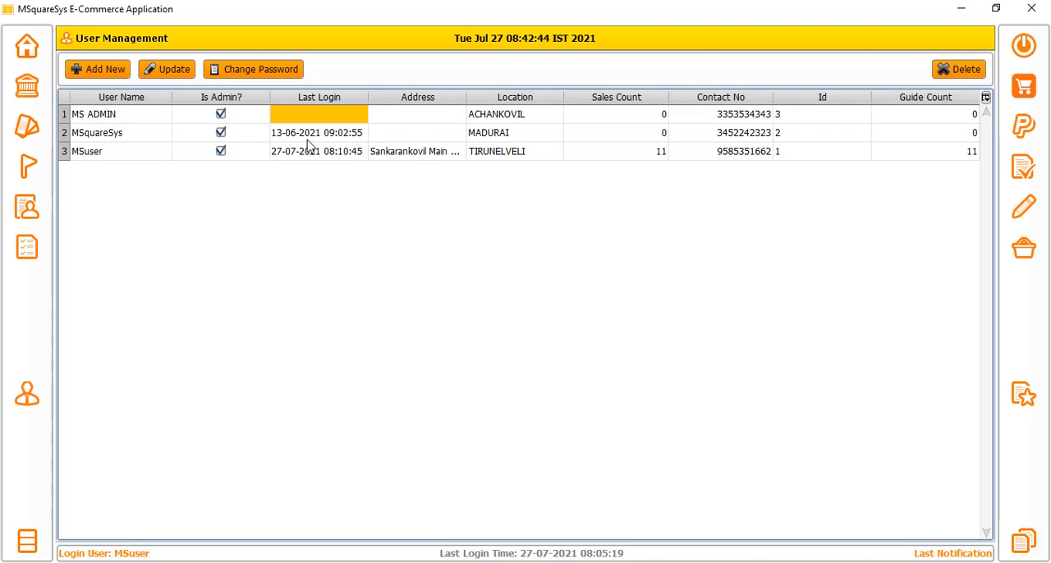
drag(405, 123, 411, 147)
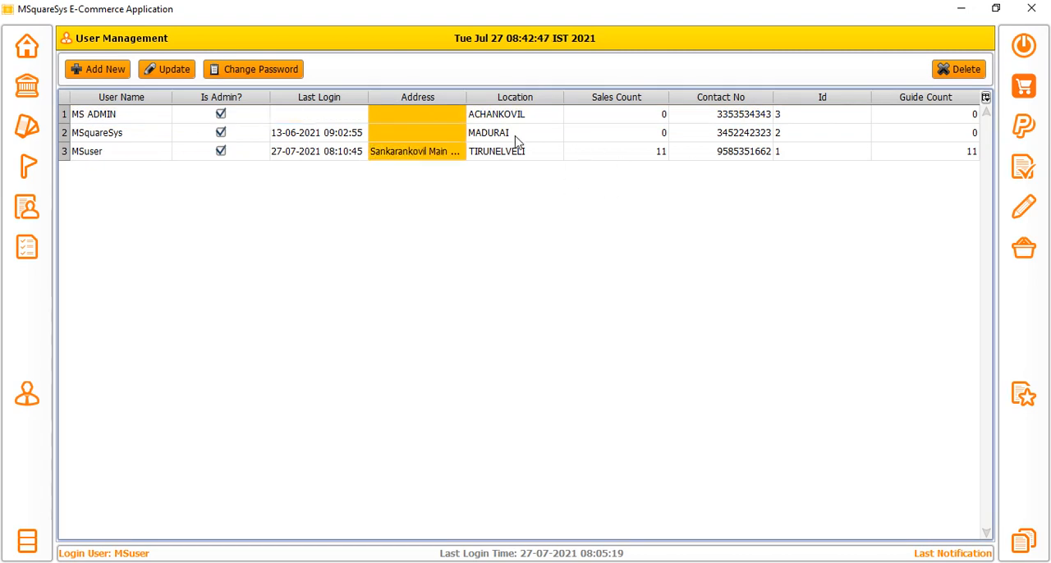
click(417, 116)
click(168, 69)
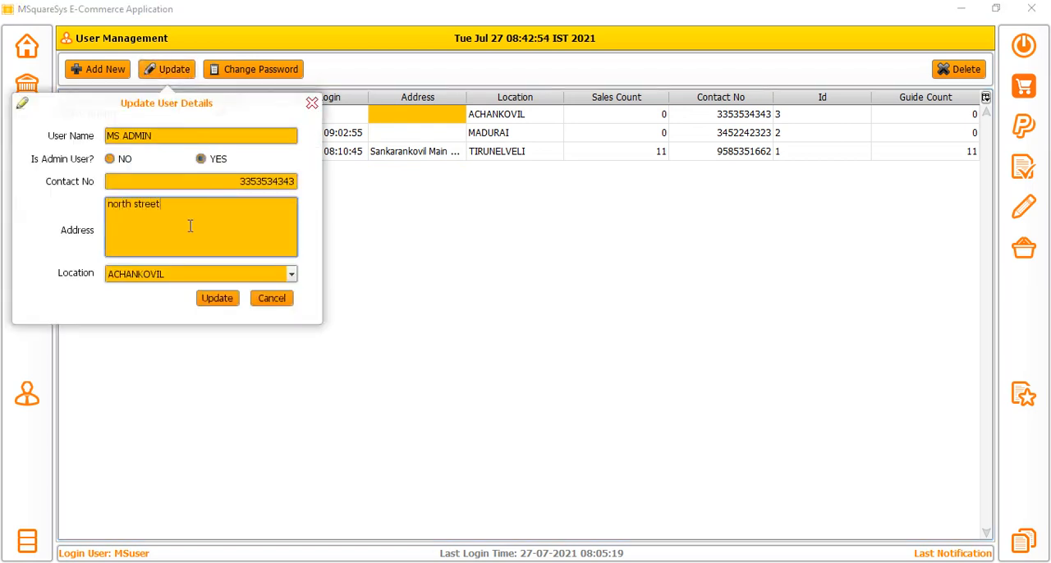
click(216, 297)
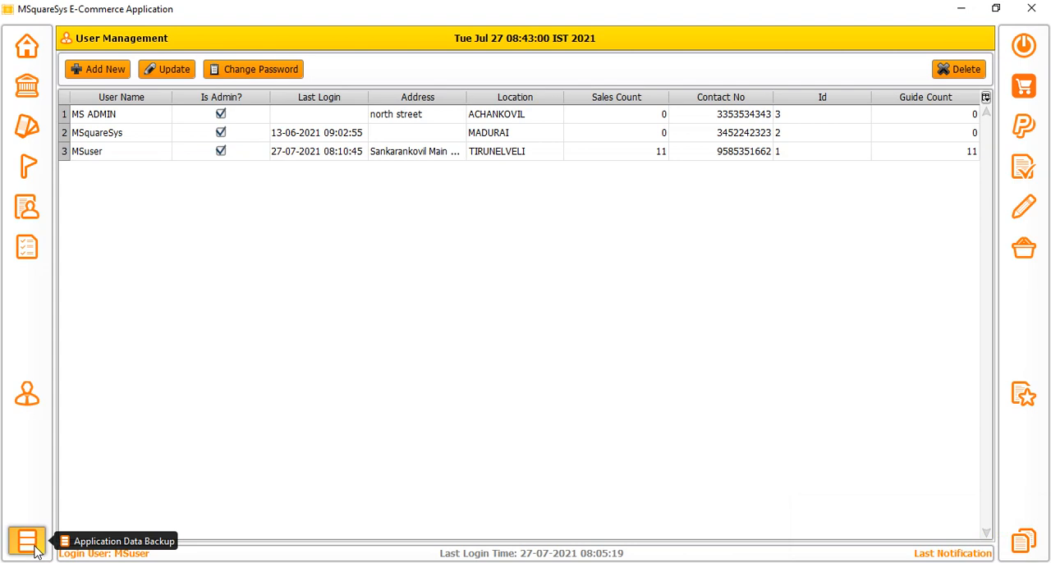
Open Application Data Backup and browse for a database backup location, closing the file chooser without selecting one.
click(27, 541)
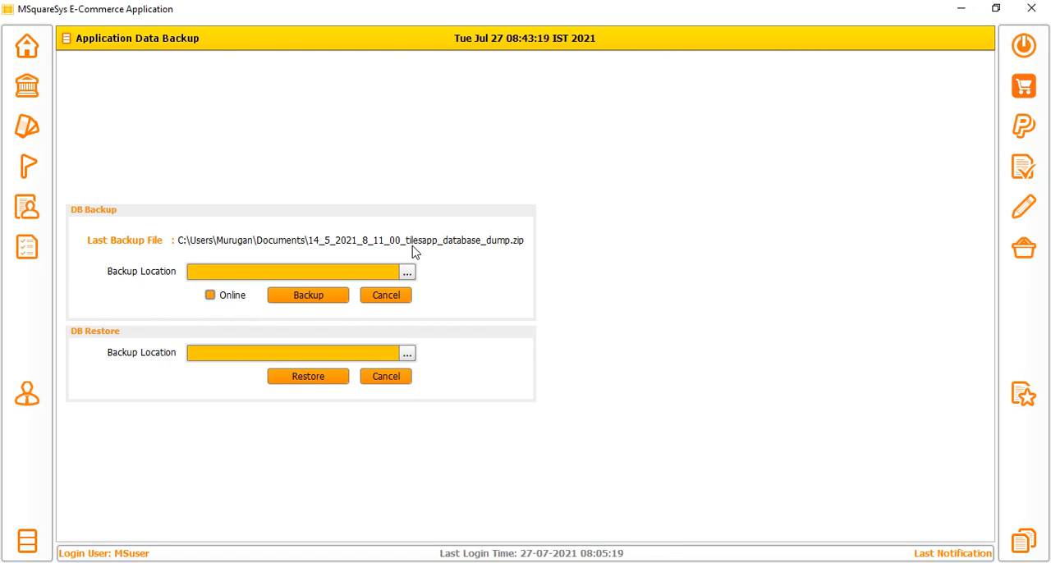
click(406, 273)
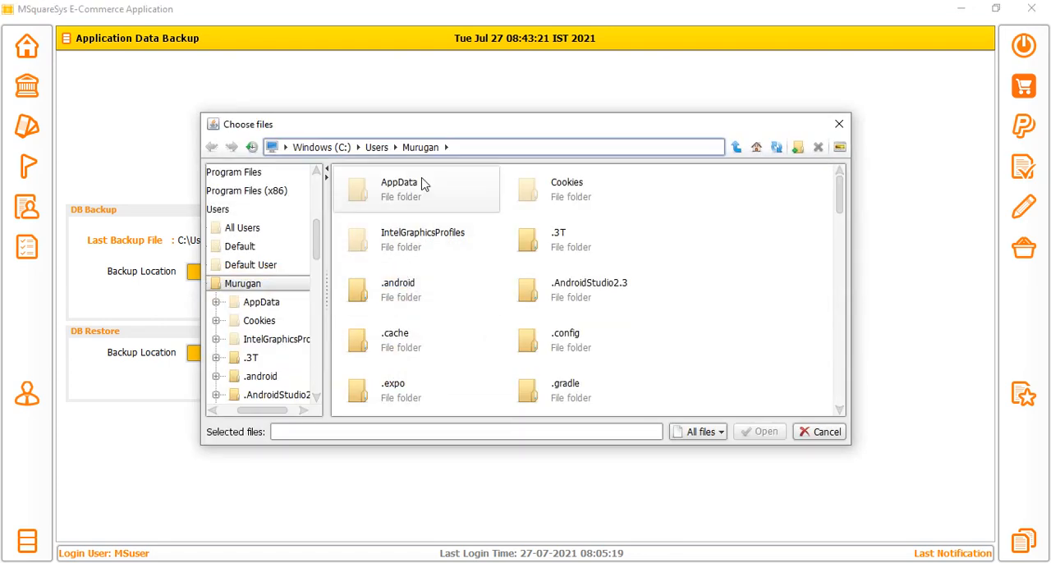
click(838, 124)
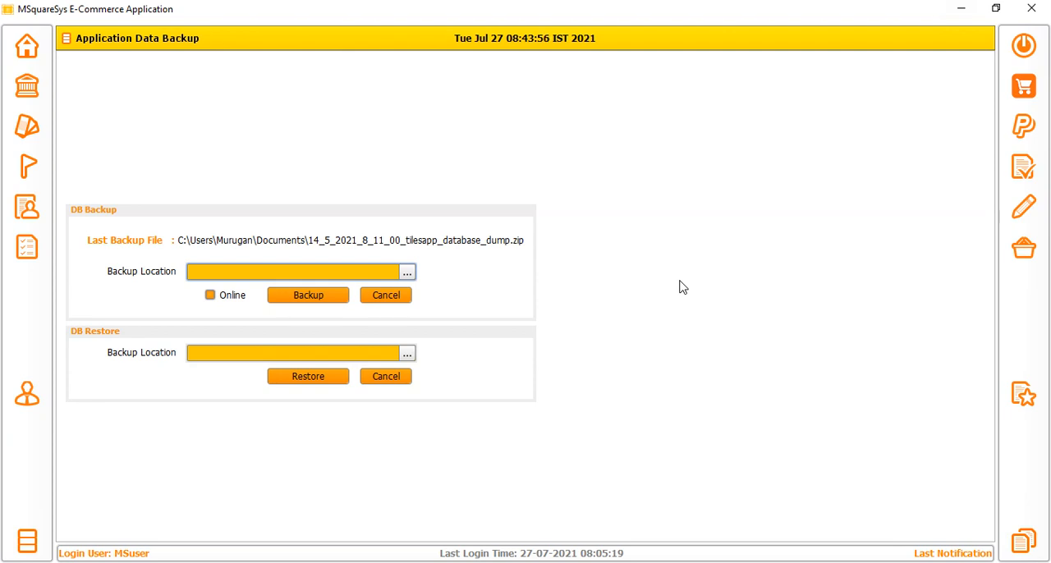
Open the application logs and review all entries down to the most recent ones.
click(1021, 544)
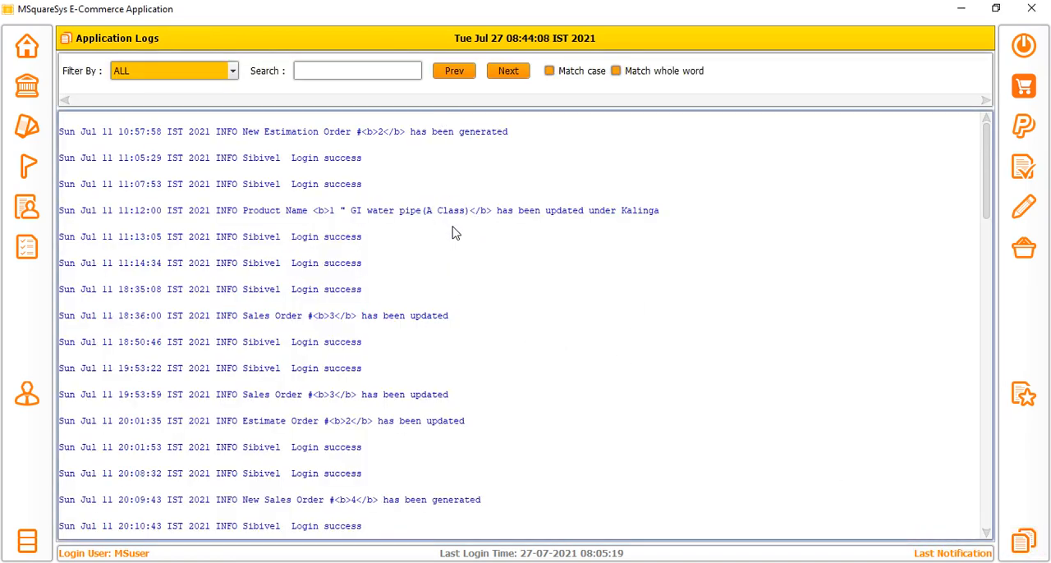
scroll(456, 246, down, 10)
scroll(446, 262, down, 5)
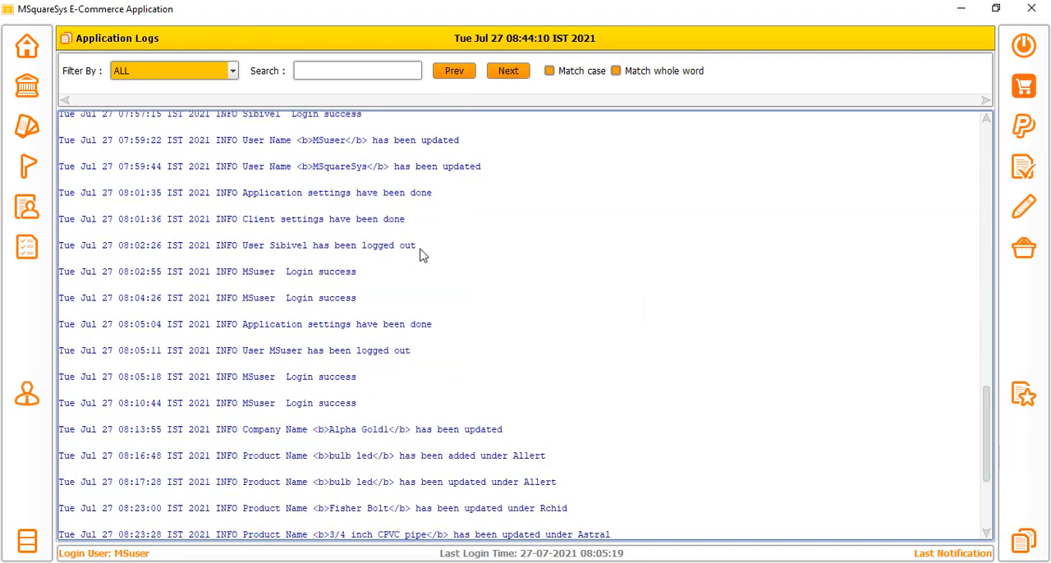
scroll(421, 260, down, 2)
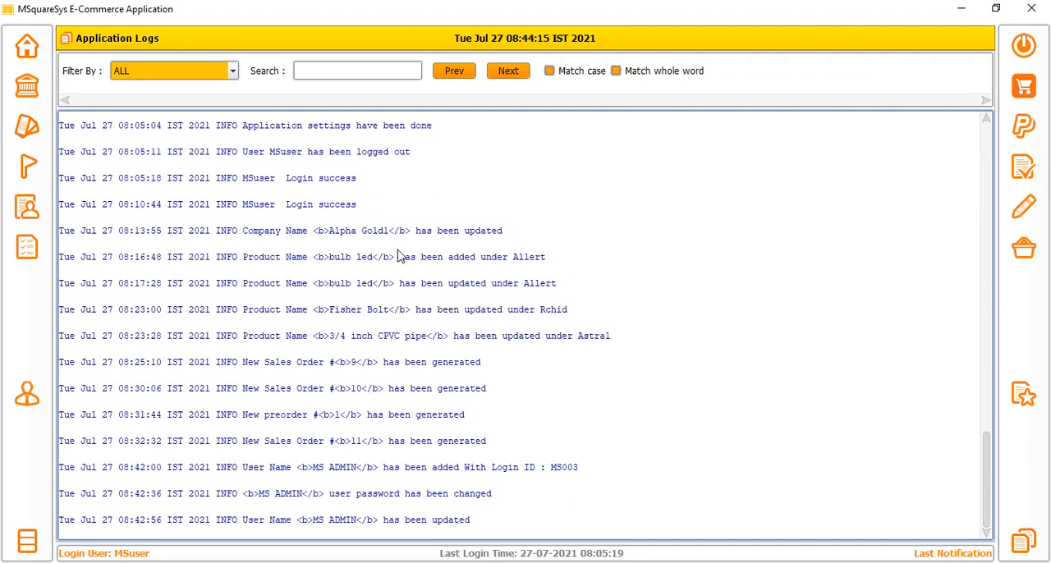
Open the user settings in the application features and highlight the contact number in the client settings.
click(1021, 393)
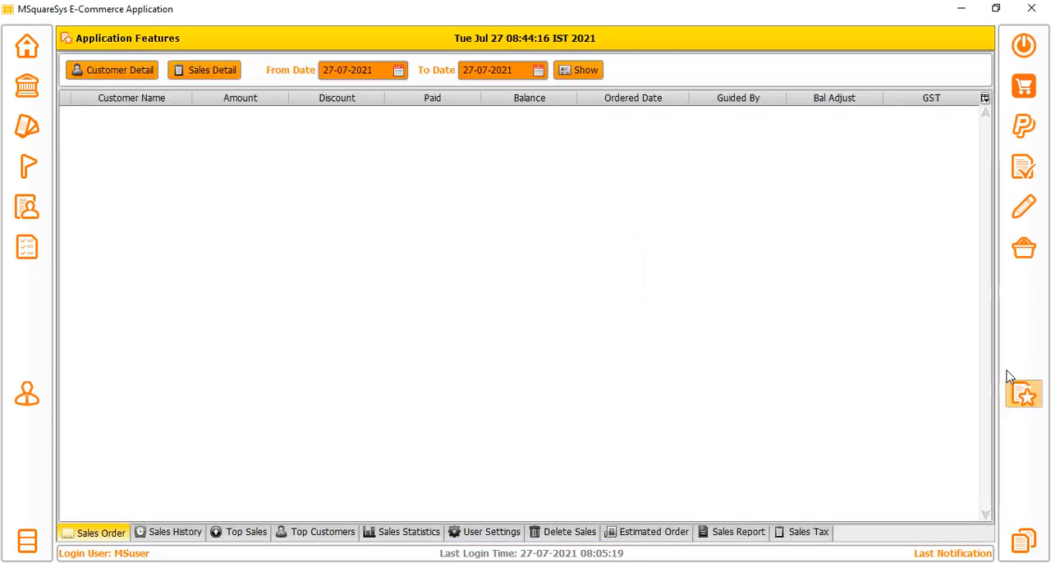
click(493, 533)
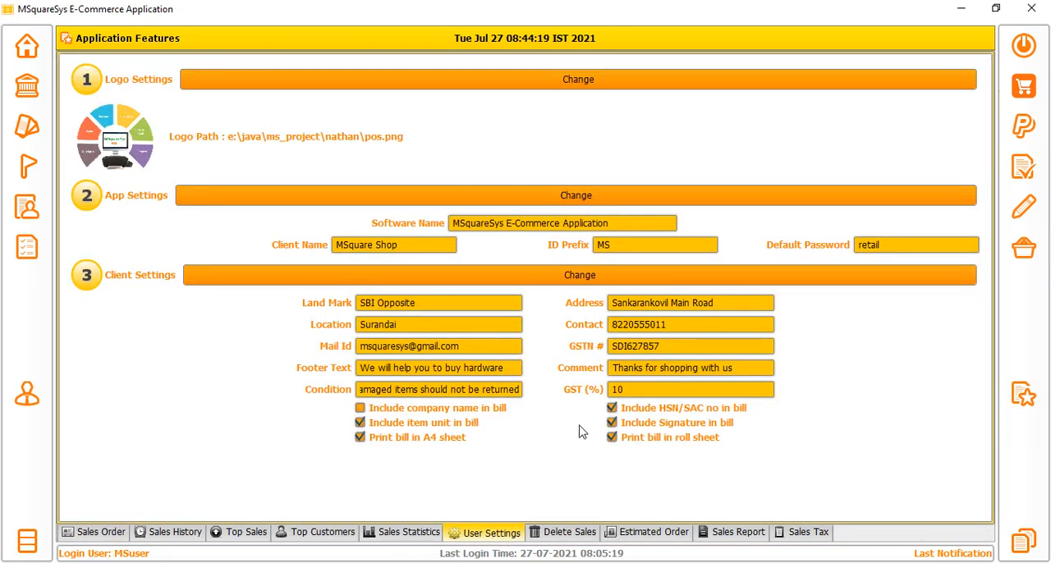
double_click(689, 325)
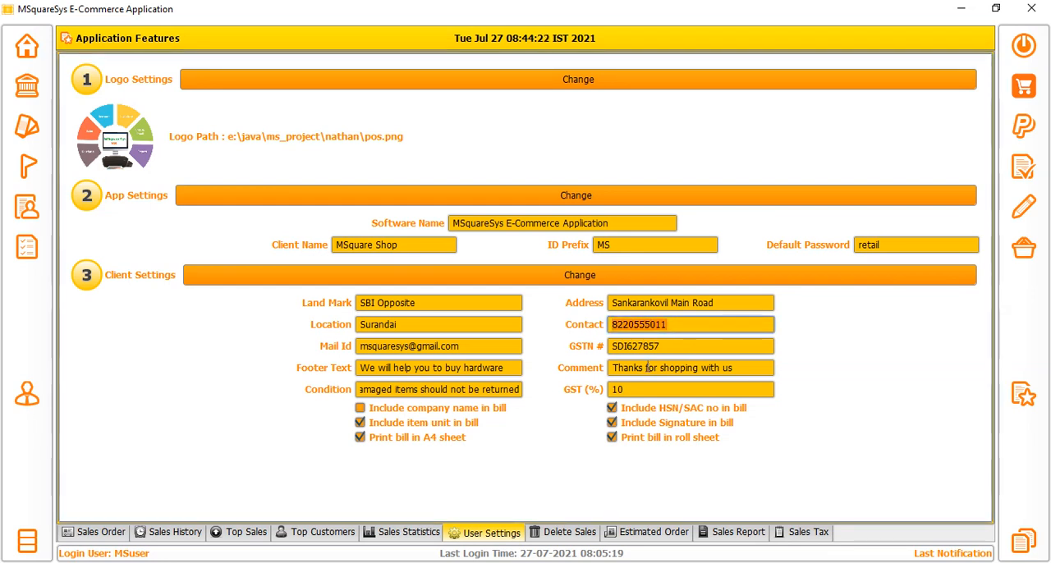
click(666, 326)
drag(667, 325, 609, 327)
click(718, 325)
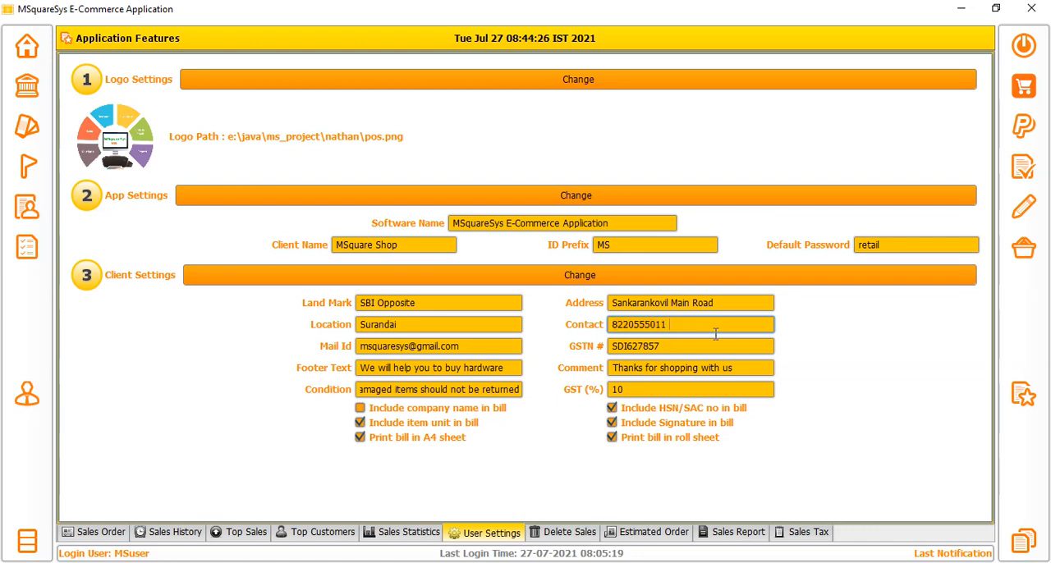
Try adding the note "(any query" after the client contact number, remove it and highlight the number alone.
text((any que)
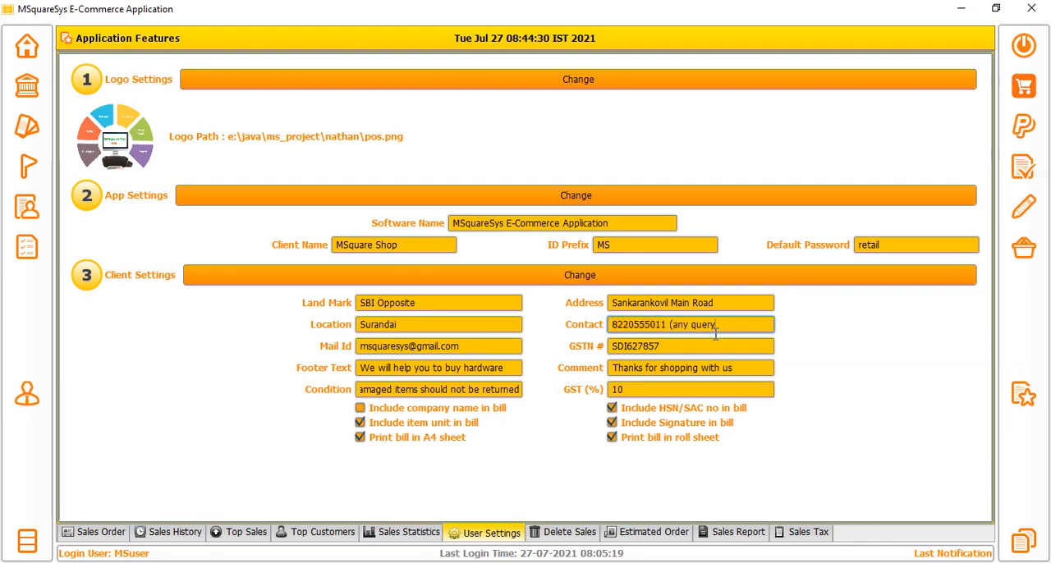
text(ry)
key(BackSpace)
key(BackSpace)
key(BackSpace)
key(BackSpace)
key(BackSpace)
key(BackSpace)
key(BackSpace)
key(BackSpace)
key(BackSpace)
key(BackSpace)
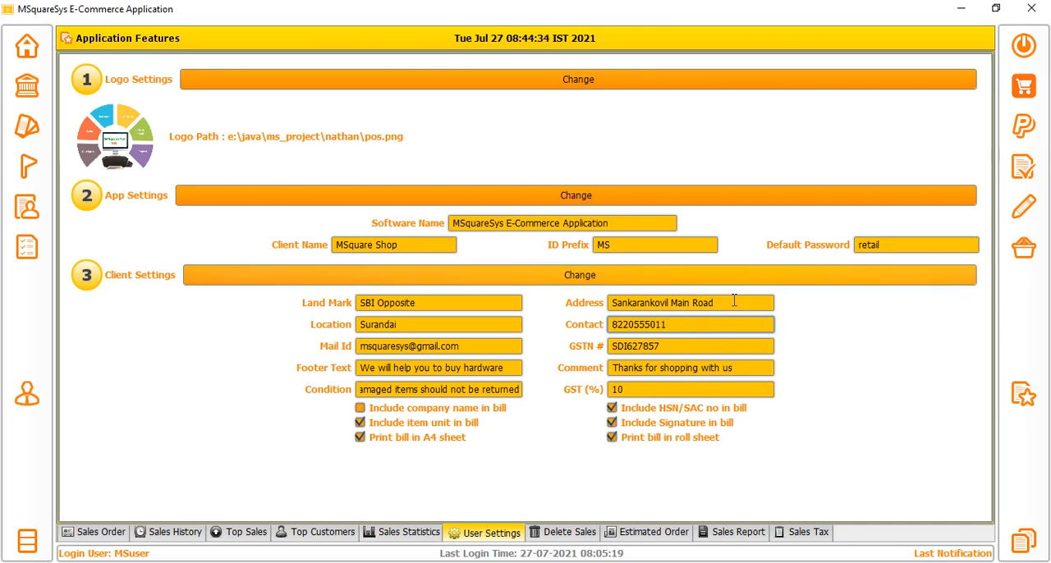
drag(681, 326, 545, 327)
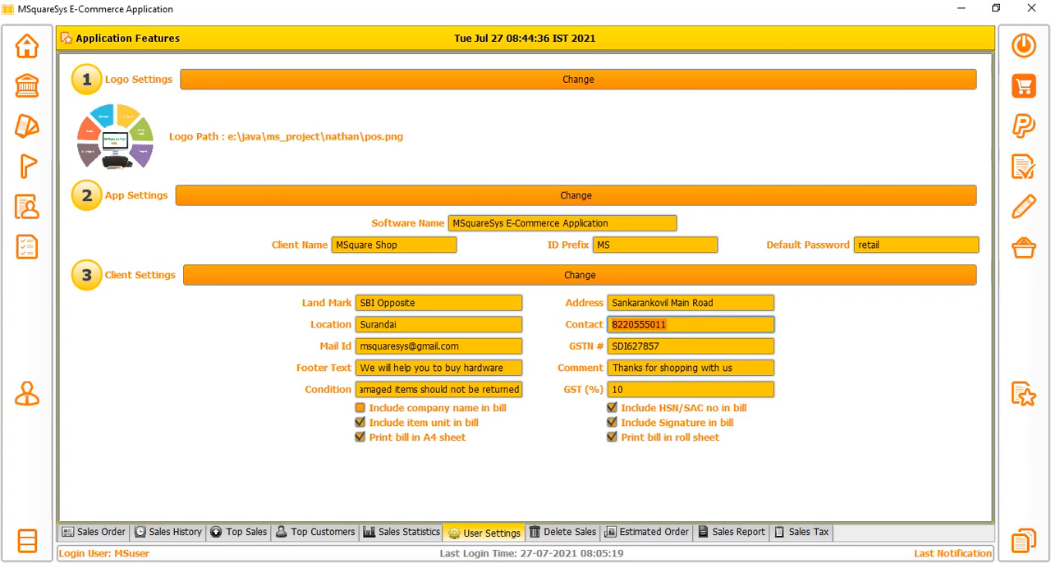